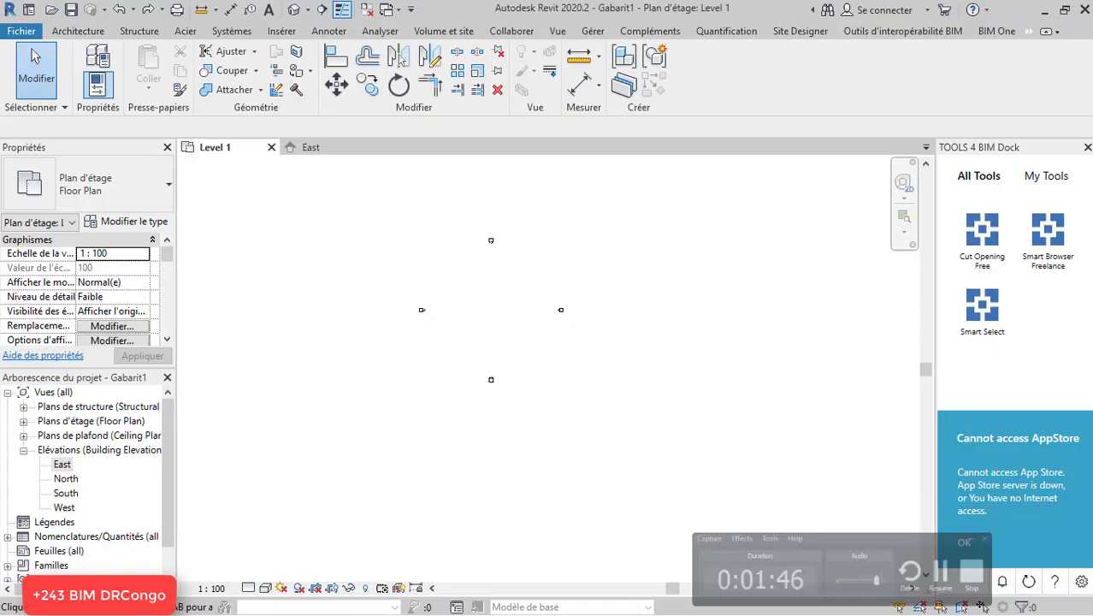
- In the East elevation, delete the nine upper levels and their views, keeping only the bottom level
left_click(315, 149)
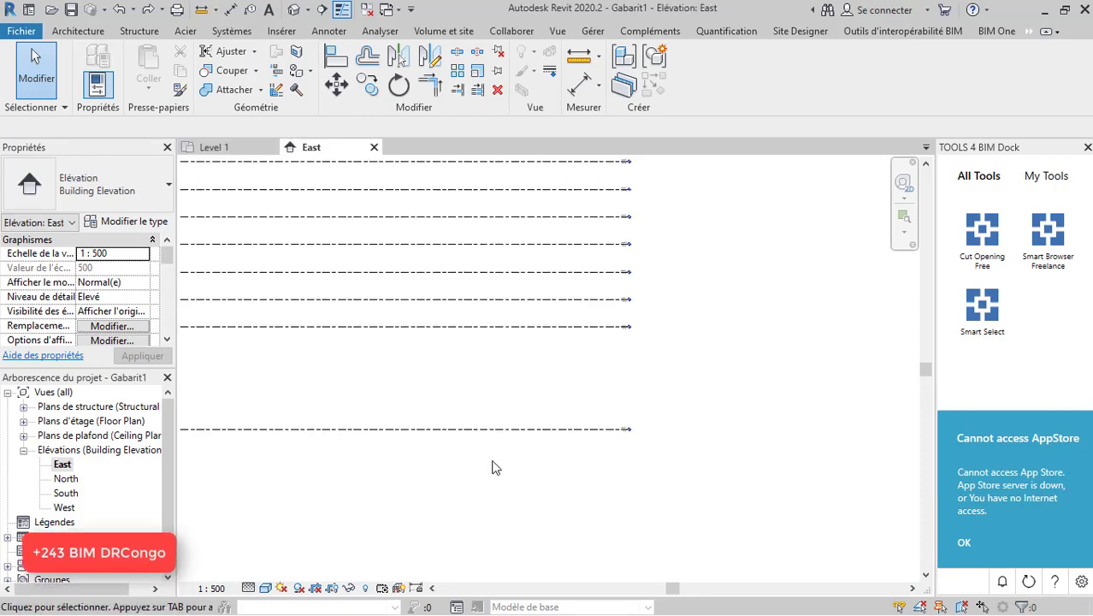
scroll(603, 432, "down", 2)
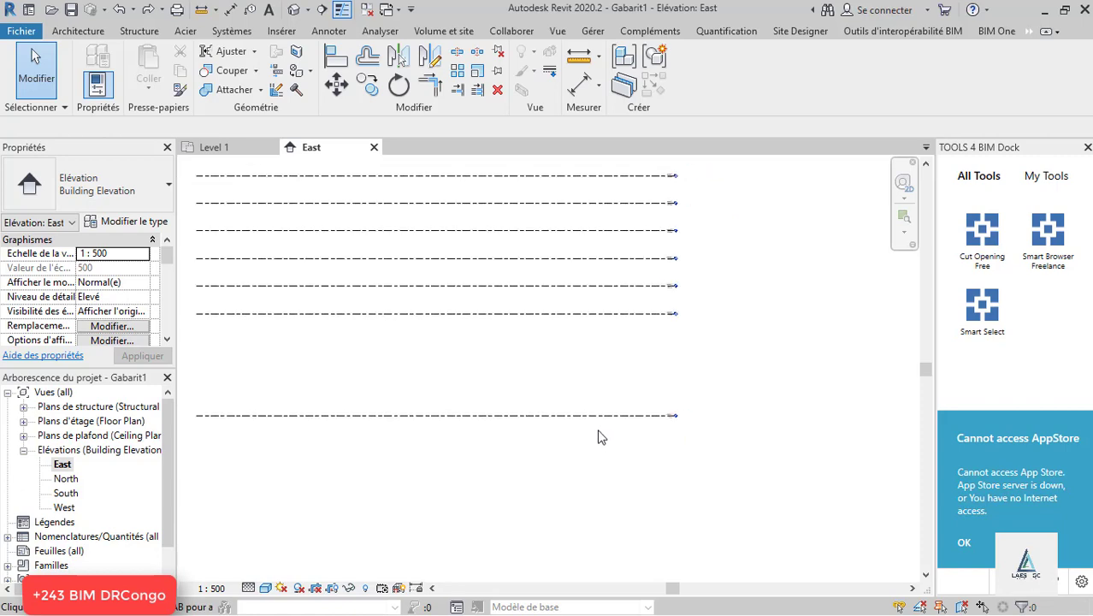
scroll(633, 394, "down", 2)
mouse_move(681, 376)
left_mouse_down()
mouse_move(387, 195)
mouse_move(775, 358)
left_mouse_up()
left_click_drag(701, 373, 374, 183)
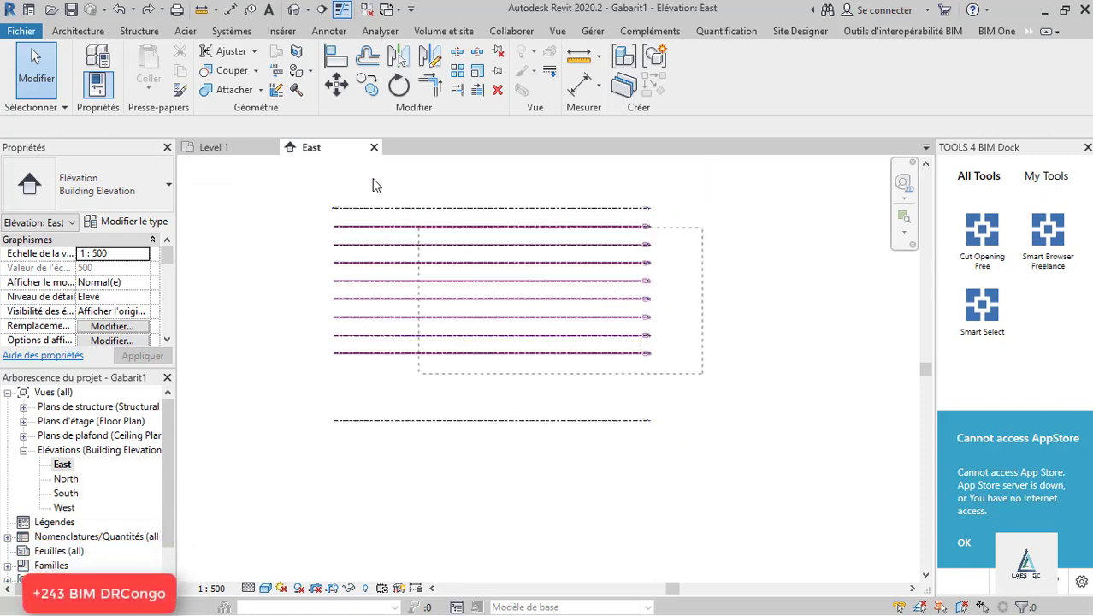
key("Delete")
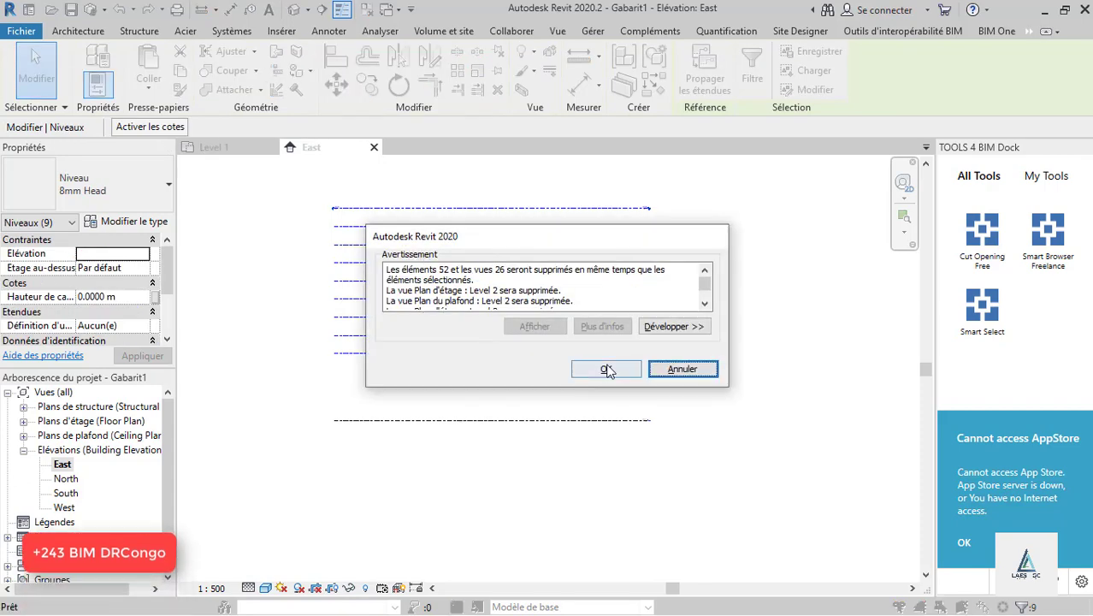
left_click(606, 370)
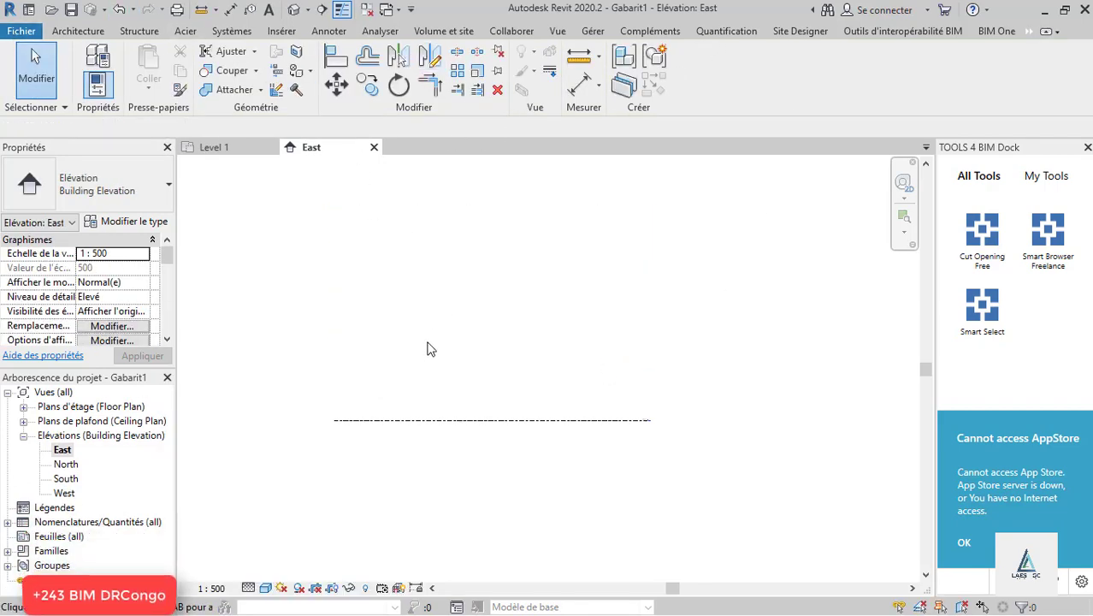
- Draw a new level line, Level 11, at 112 m above the remaining level
scroll(430, 362, "down", 2)
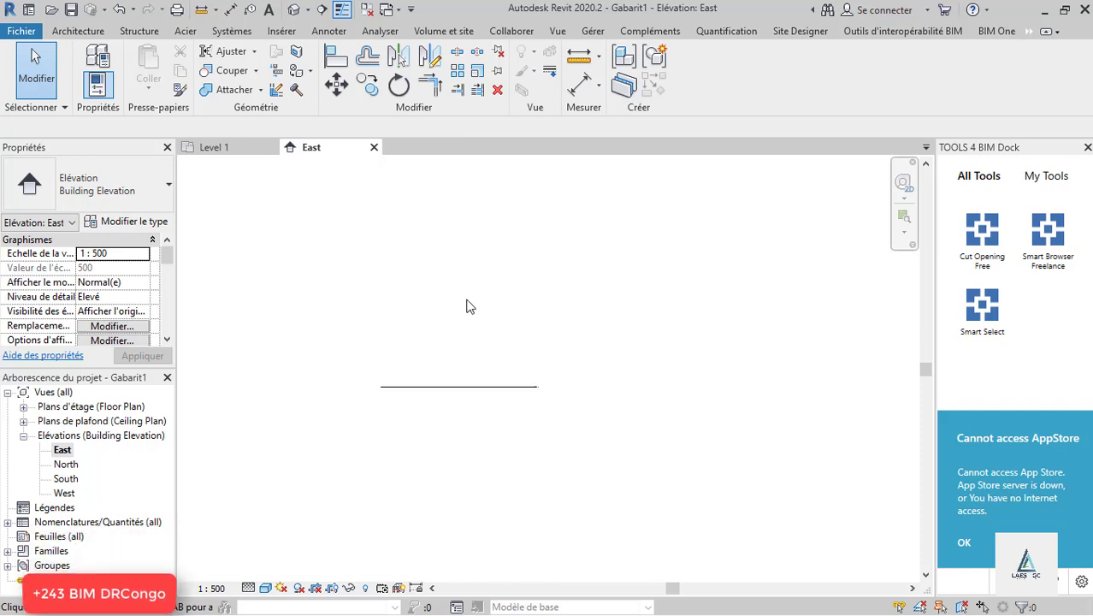
key("l")
key("l")
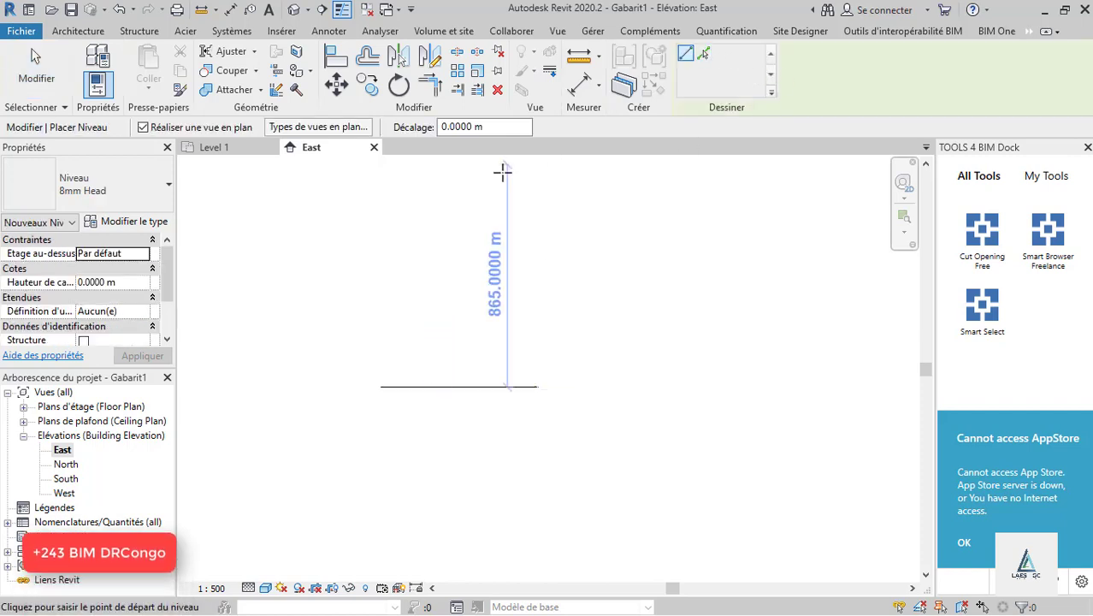
left_click(381, 360)
left_click(587, 362)
scroll(556, 386, "up", 2)
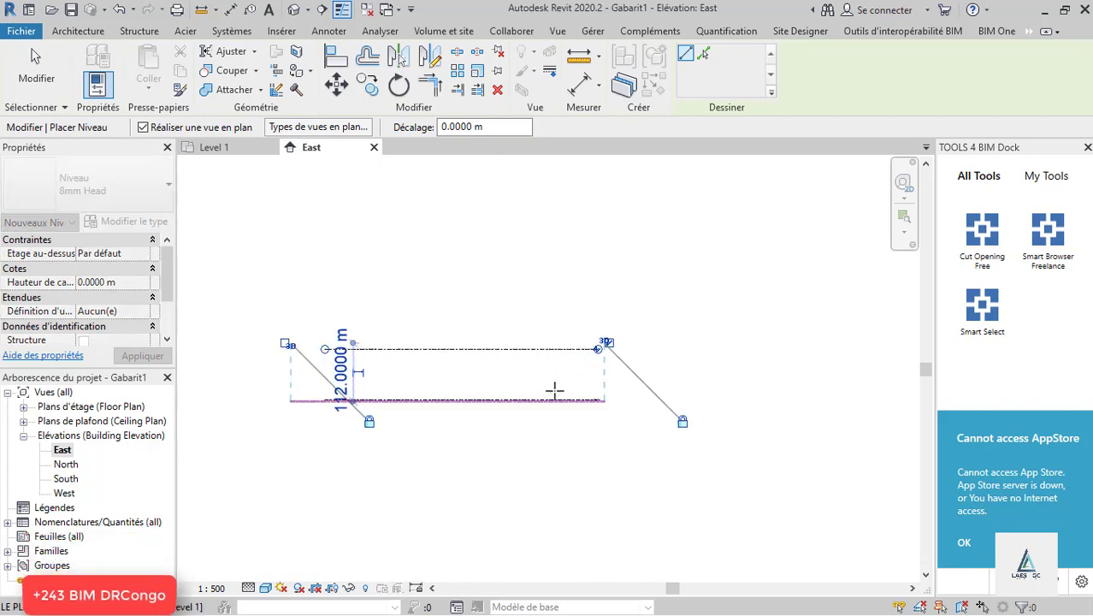
scroll(556, 386, "up", 3)
- Rename Level 11 to Level 2, also renaming its views
key("Escape")
key("Escape")
scroll(654, 330, "up", 3)
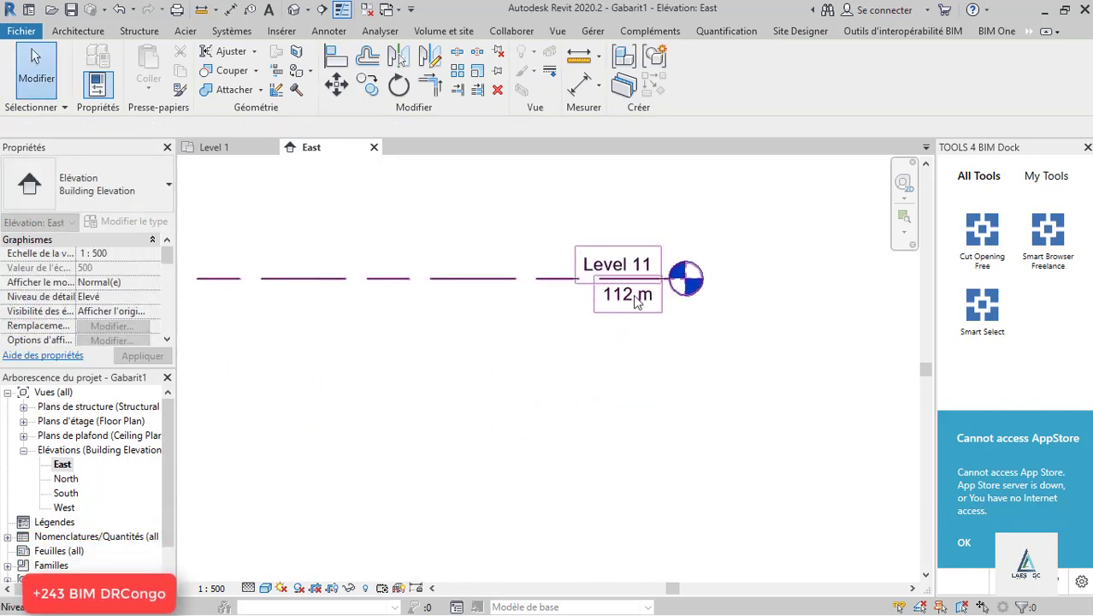
scroll(636, 261, "up", 1)
left_click(637, 261)
left_click(636, 261)
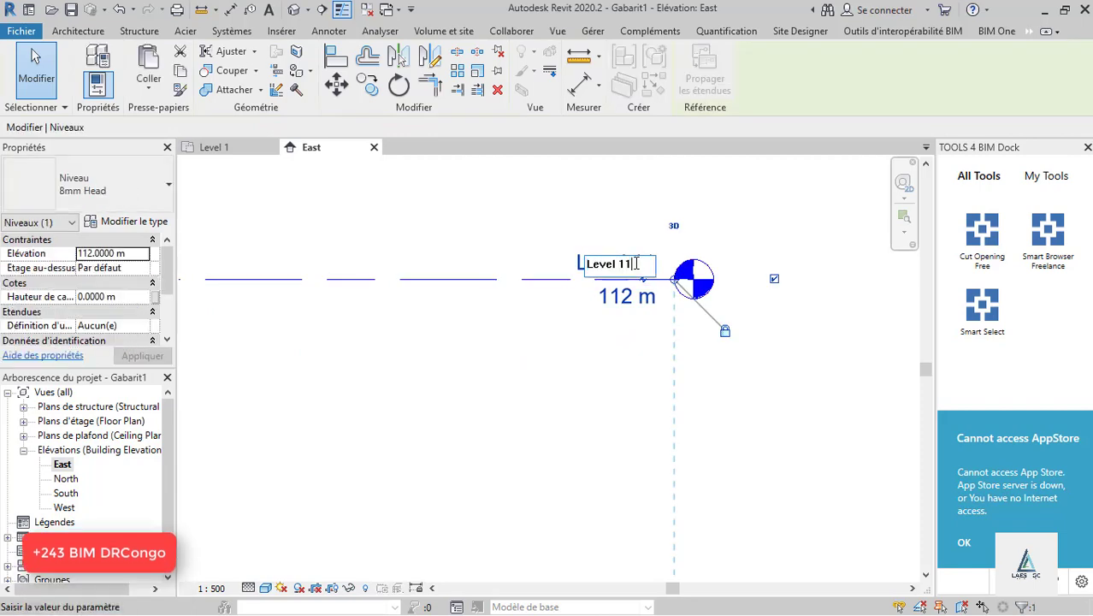
key("BackSpace")
key("BackSpace")
type("2")
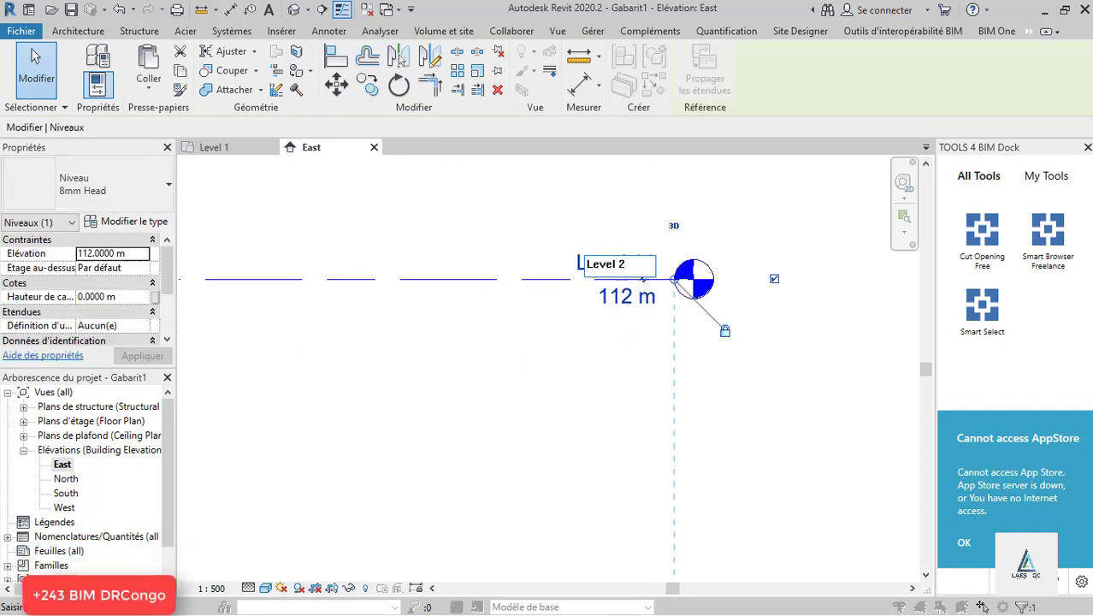
key("Return")
left_click(588, 322)
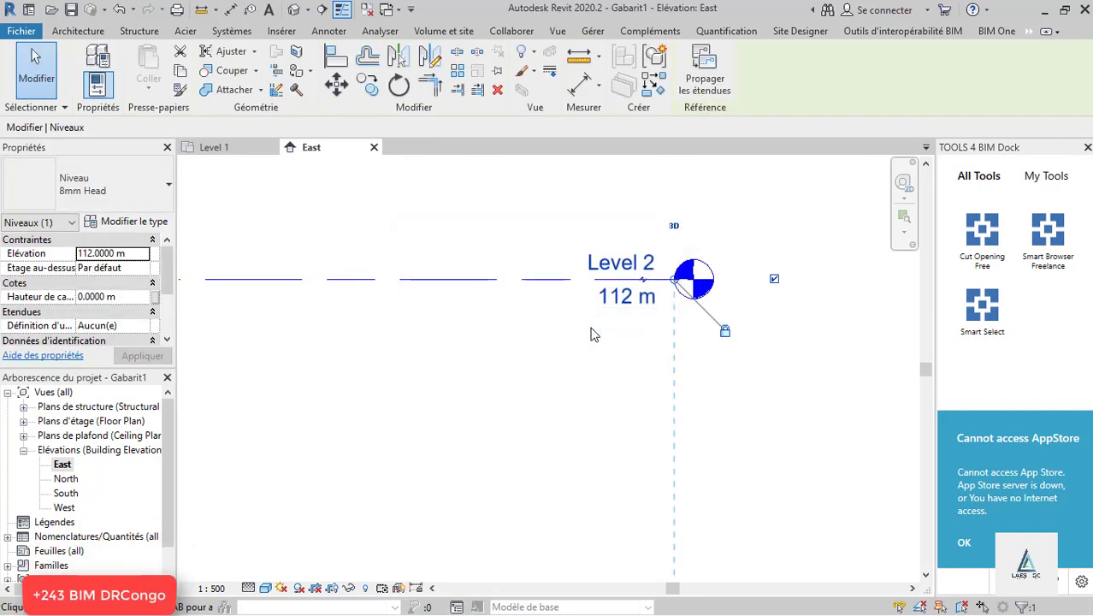
- Enter 4 m as Level 2's elevation
scroll(595, 334, "down", 2)
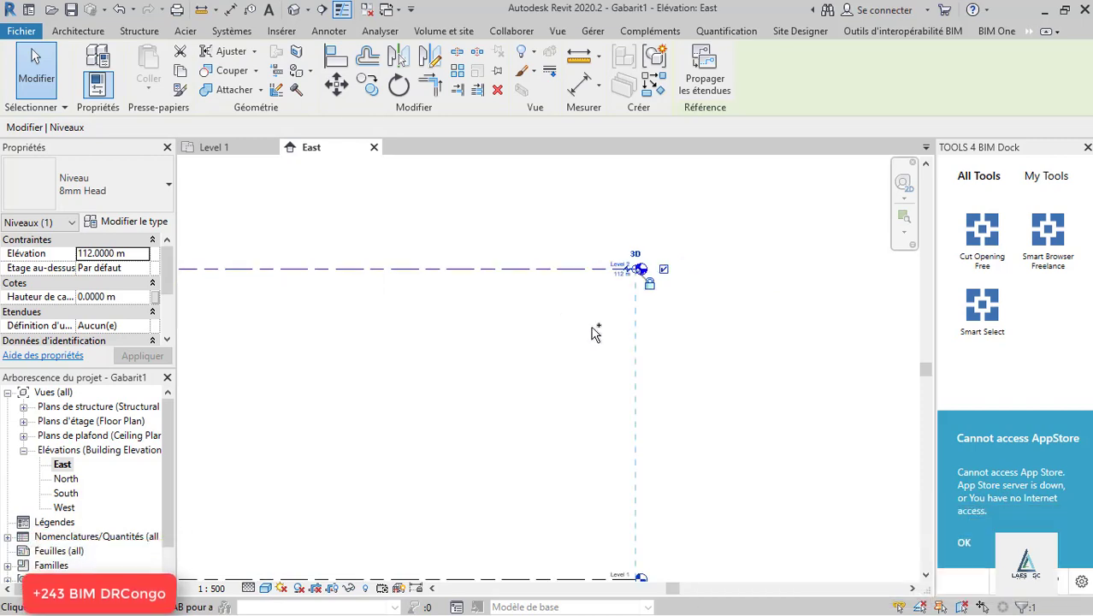
scroll(626, 273, "up", 3)
left_click(634, 323)
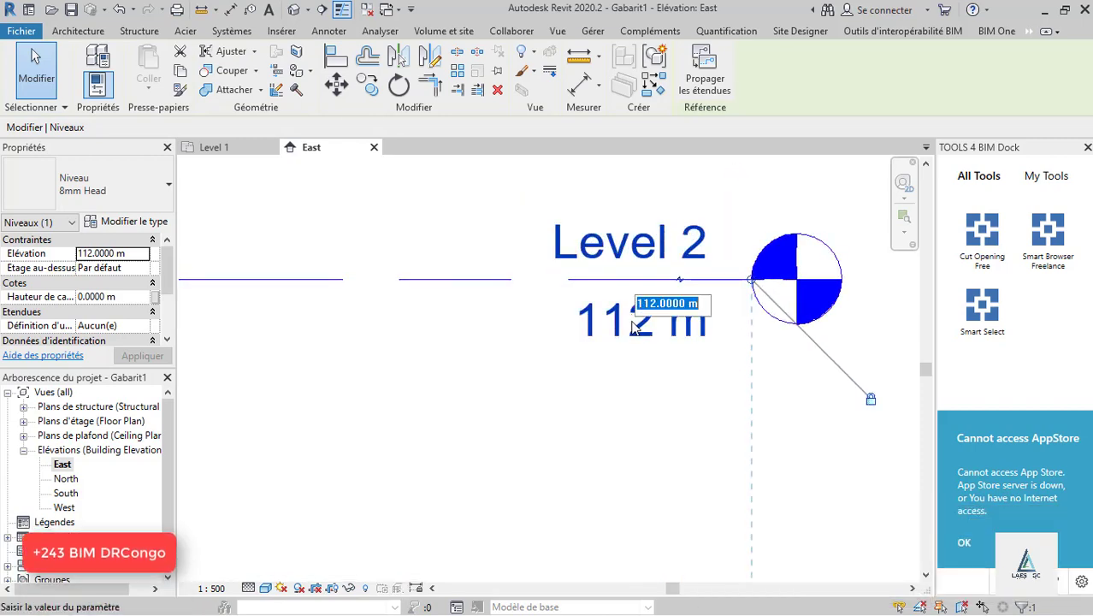
type("4")
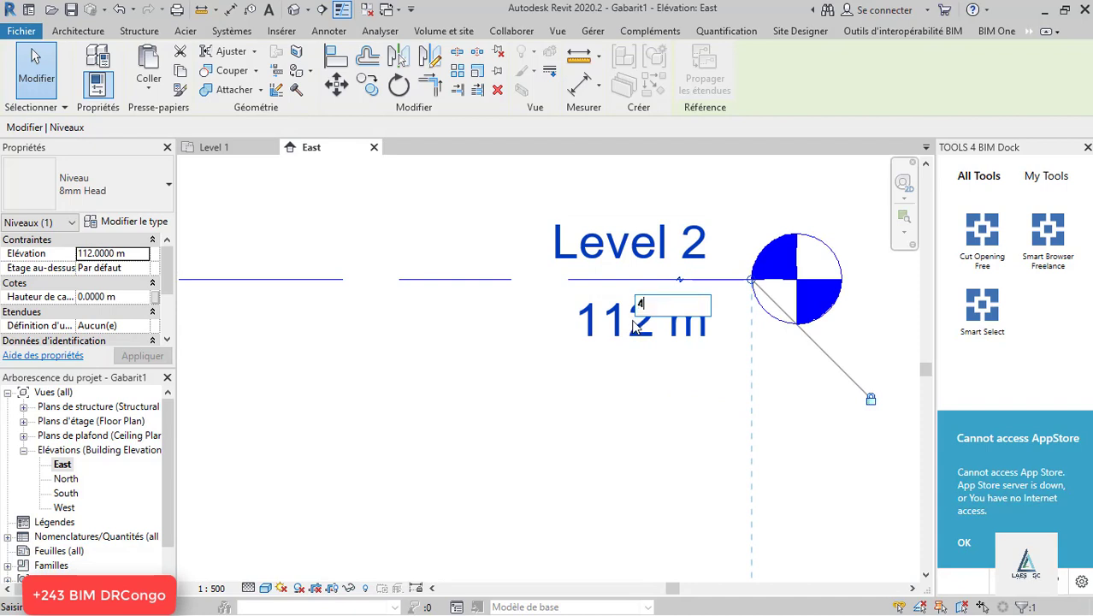
key("Return")
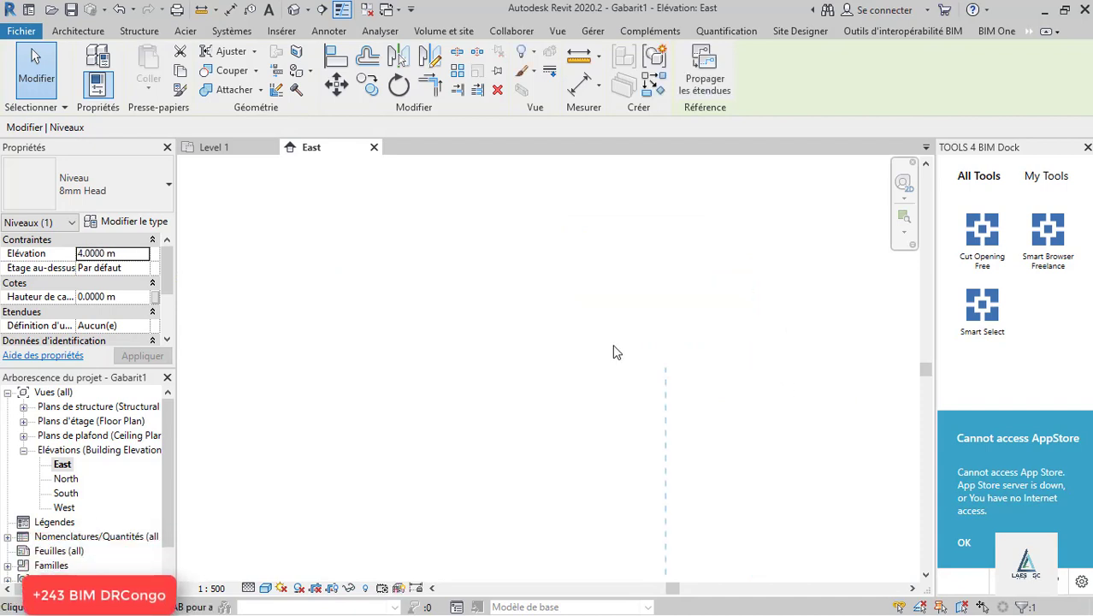
scroll(613, 351, "down", 2)
scroll(633, 376, "down", 1)
left_click(696, 404)
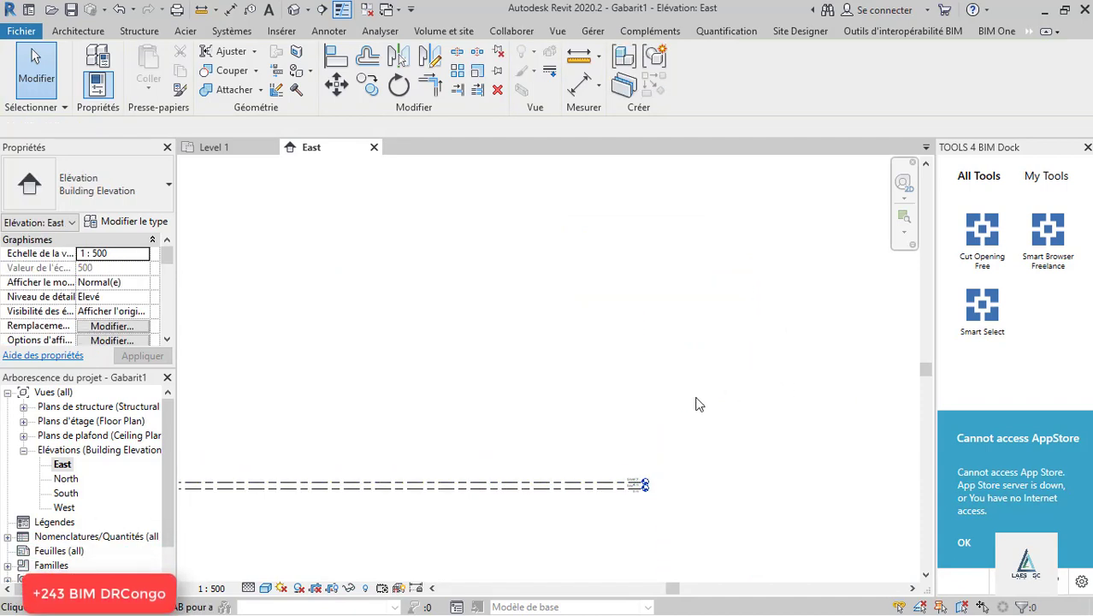
- Change Level 2's elevation to 130 m above Level 1
scroll(750, 397, "up", 2)
scroll(702, 445, "up", 2)
left_click(682, 458)
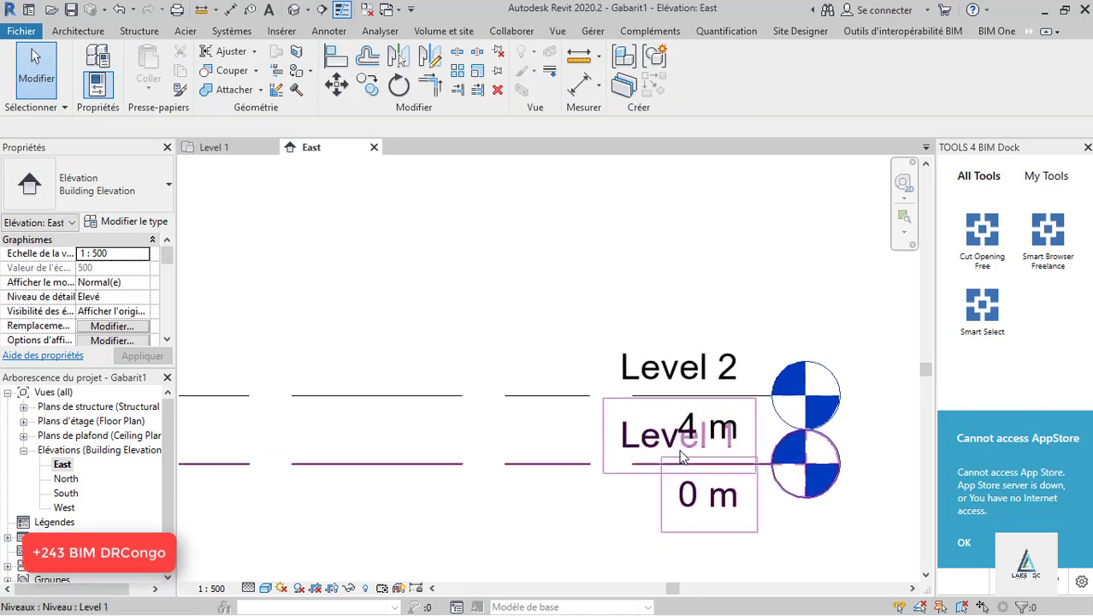
left_click(725, 366)
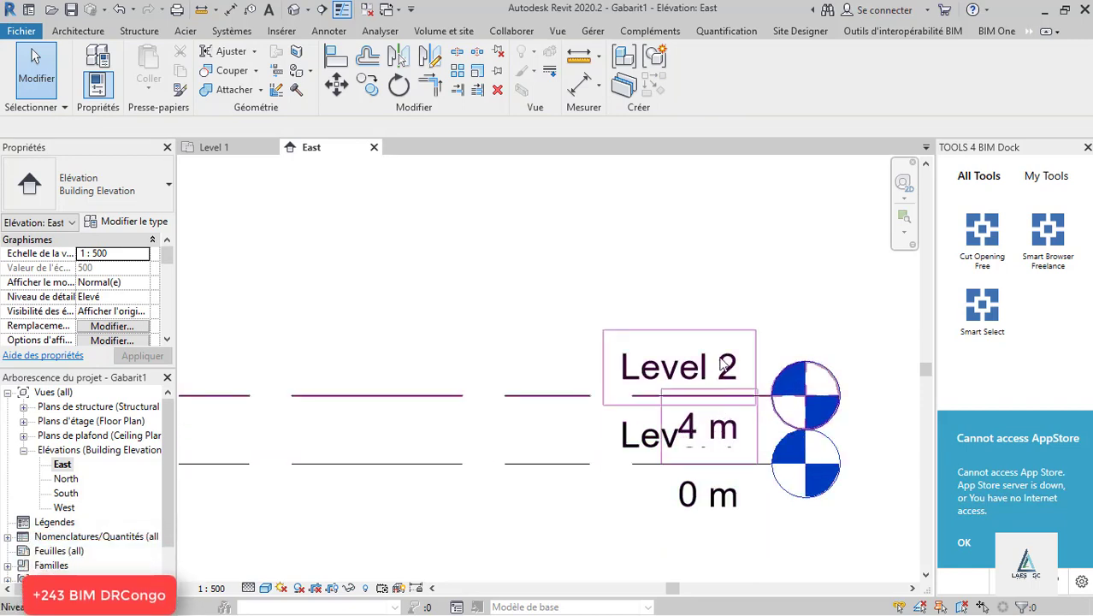
double_click(694, 429)
type("130")
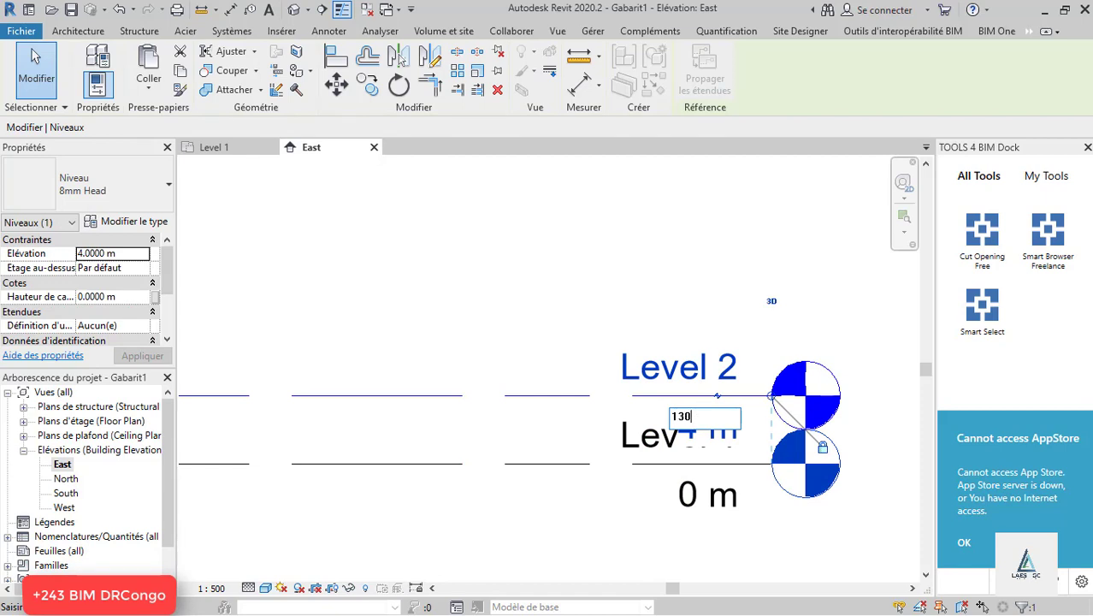
key("Return")
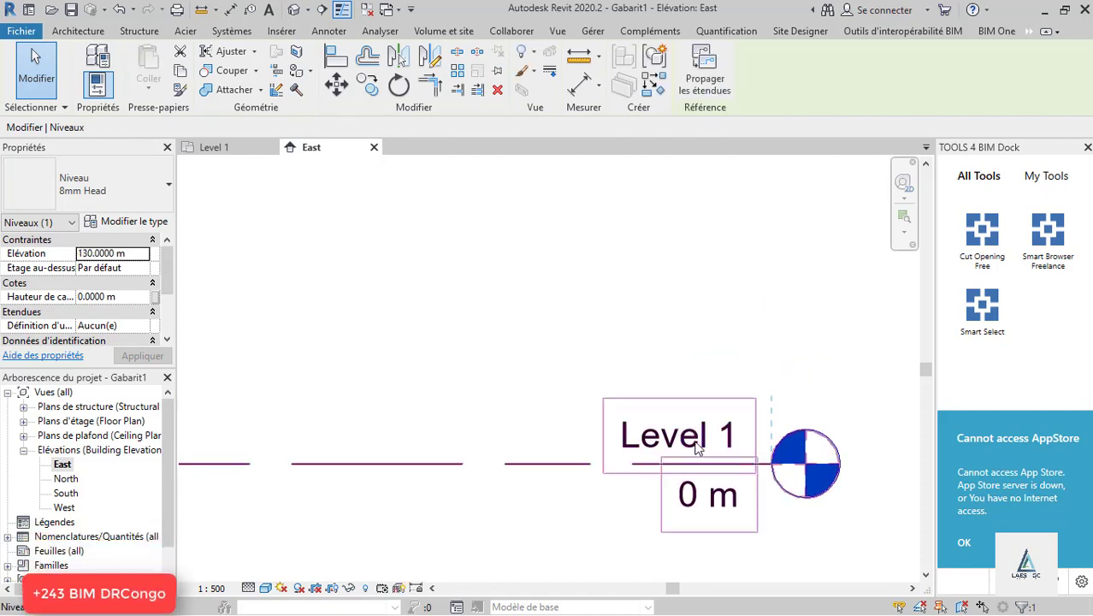
scroll(699, 473, "down", 5)
scroll(699, 473, "down", 3)
scroll(689, 466, "down", 4)
scroll(576, 419, "up", 1)
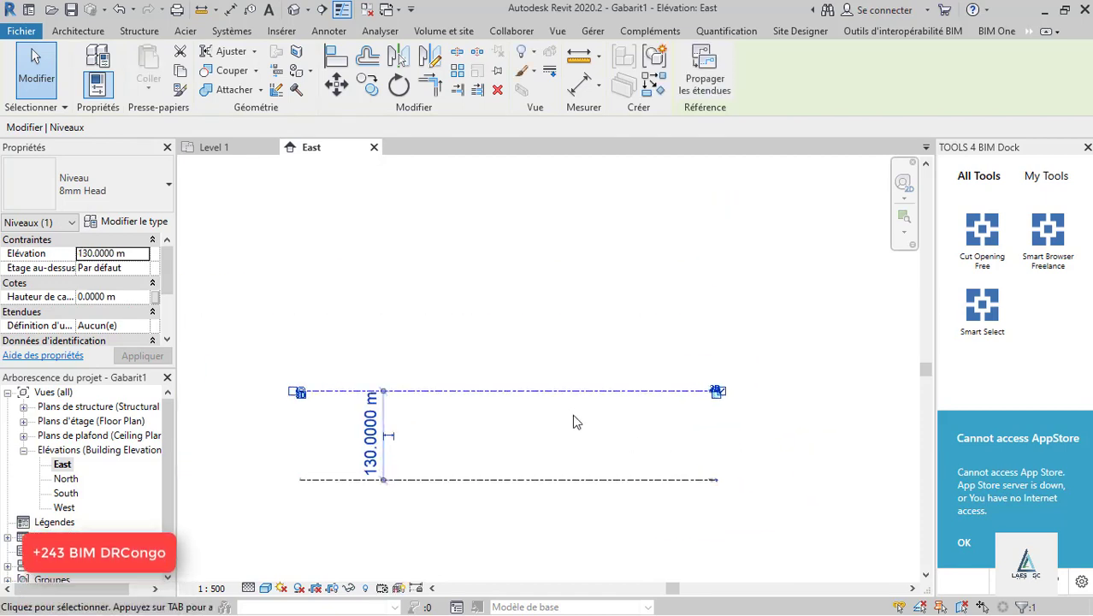
scroll(592, 411, "up", 1)
- Start the Level tool in Pick Lines mode with a 35 m offset
key("l")
key("l")
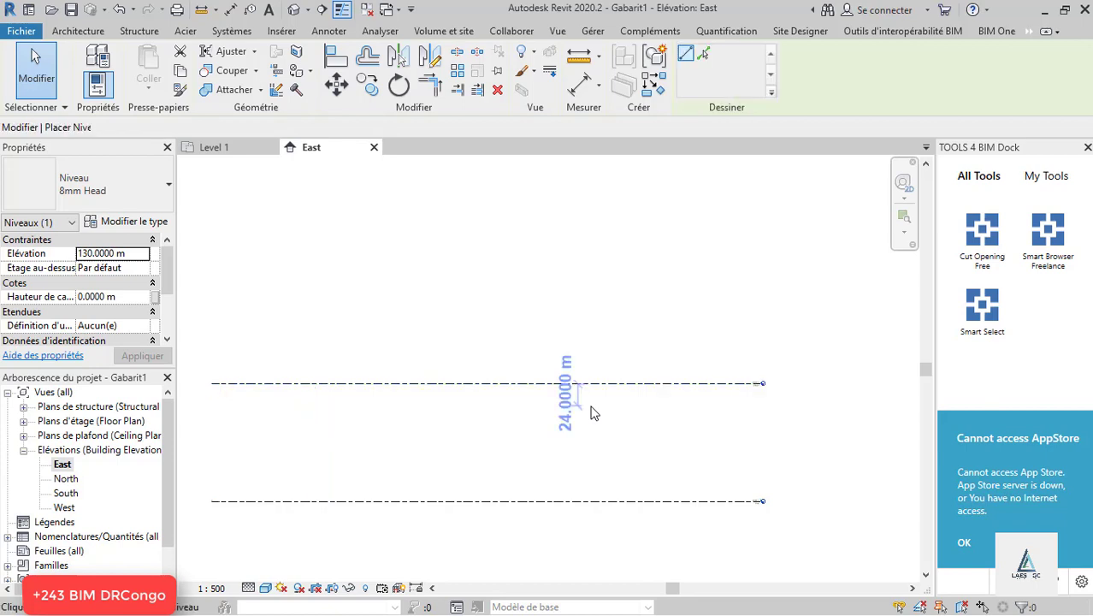
left_click(703, 53)
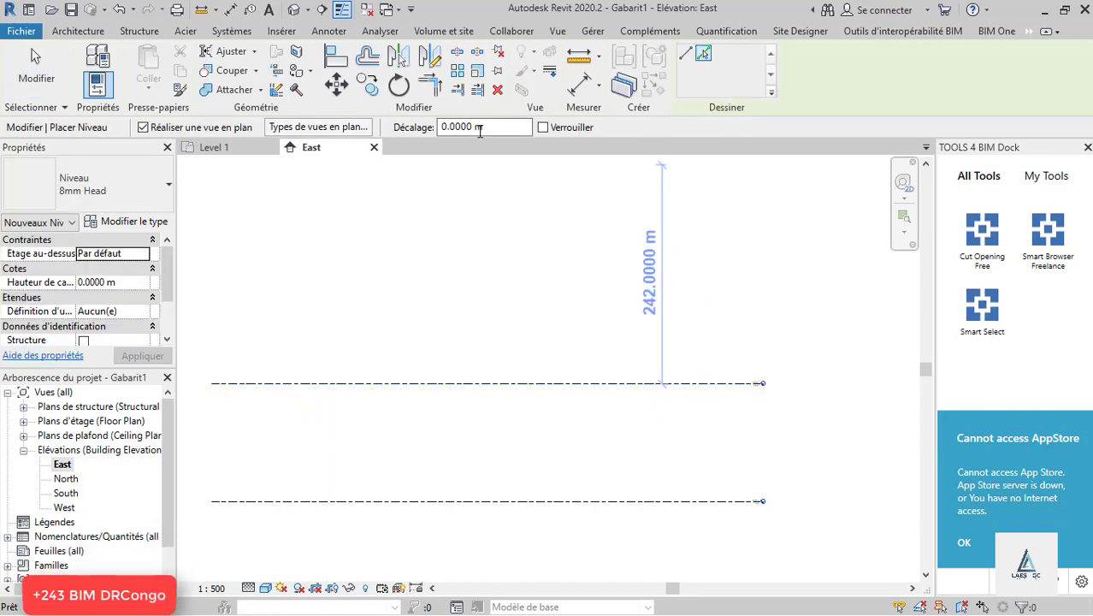
type("35")
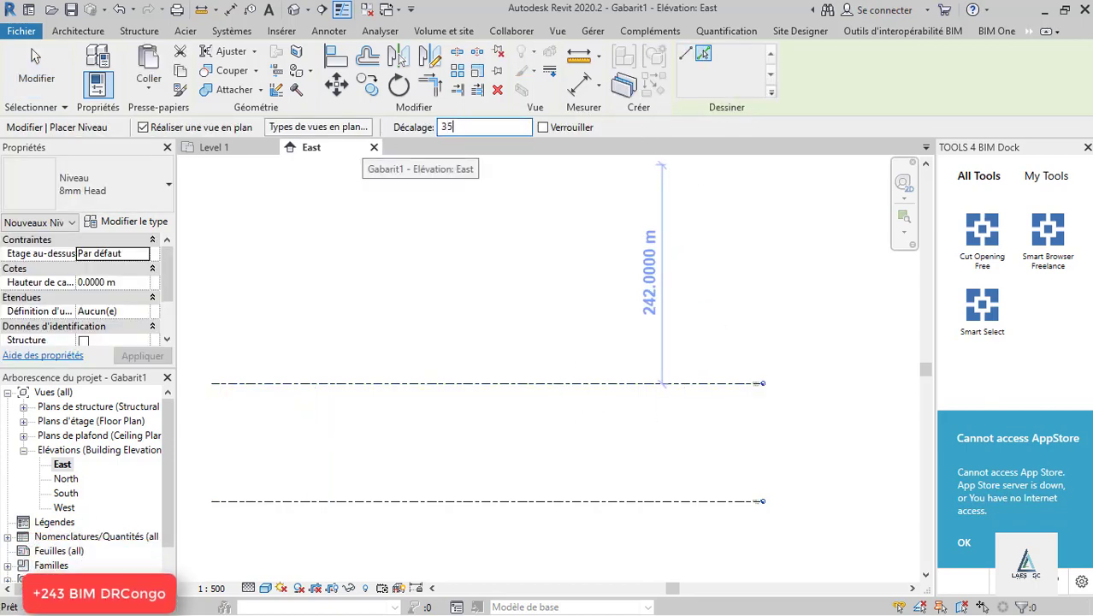
scroll(573, 472, "down", 4)
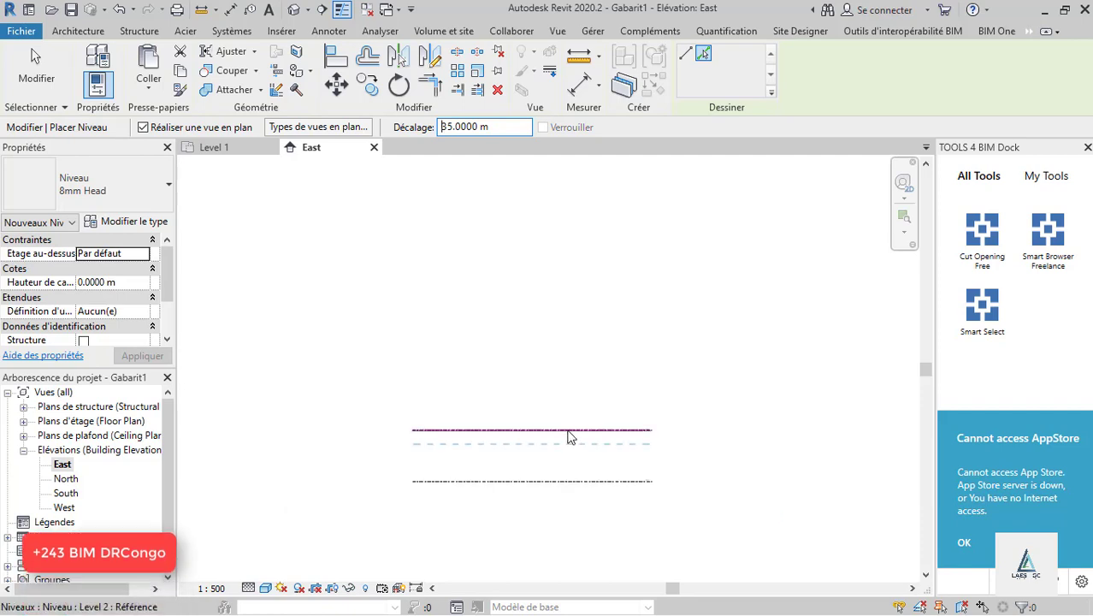
- Pick the top level repeatedly to stack levels 35 m apart up to Level 10 at 410 m
left_click(571, 421)
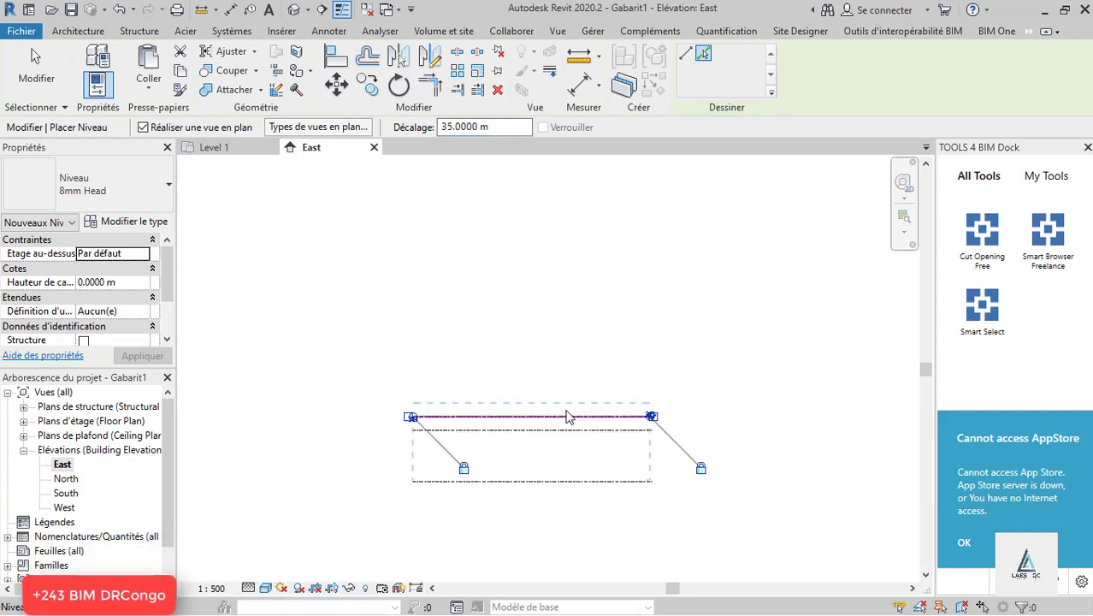
left_click(568, 416)
left_click(571, 401)
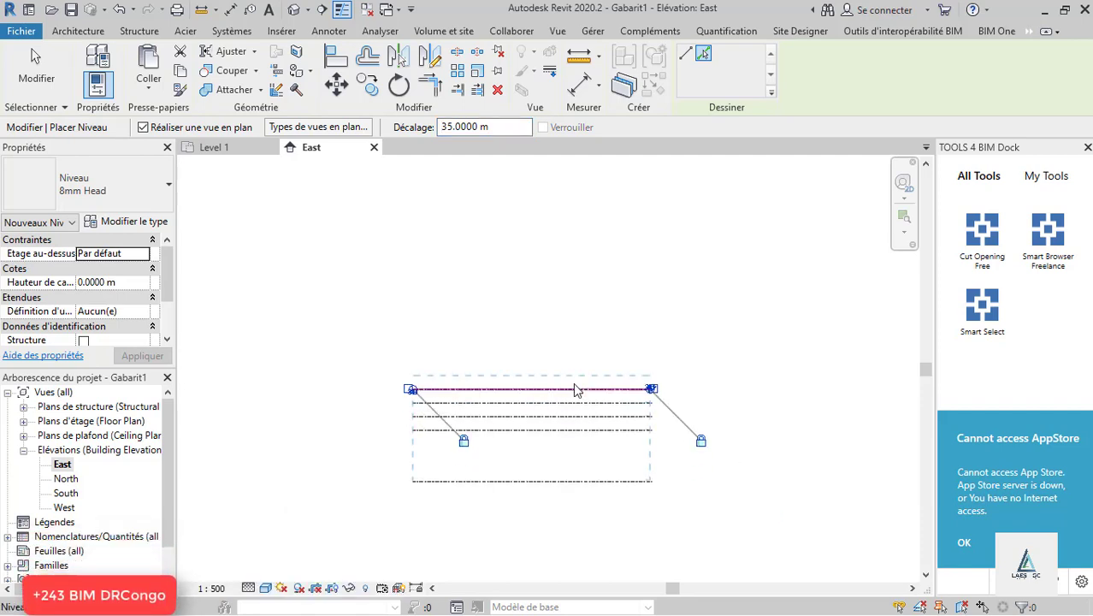
left_click(573, 387)
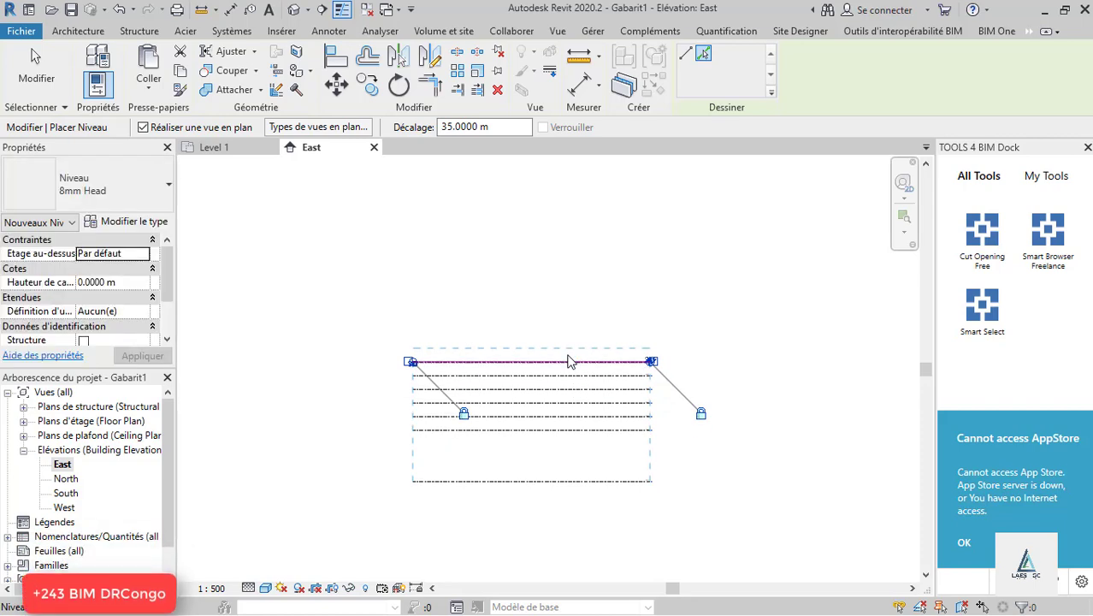
left_click(570, 360)
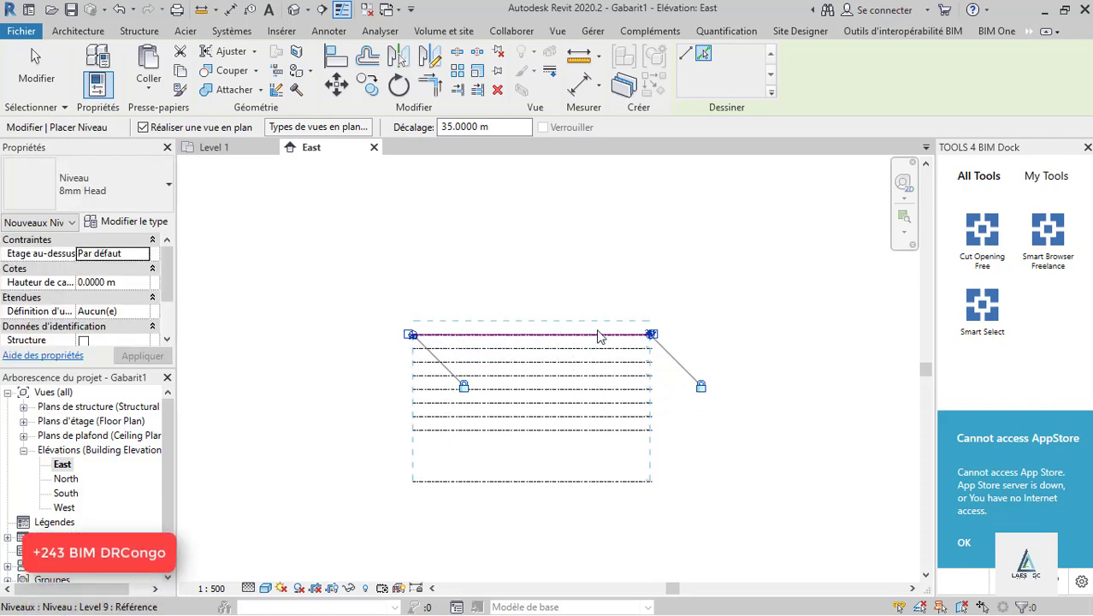
scroll(644, 319, "up", 1)
scroll(629, 331, "up", 4)
scroll(621, 321, "up", 3)
scroll(639, 268, "down", 2)
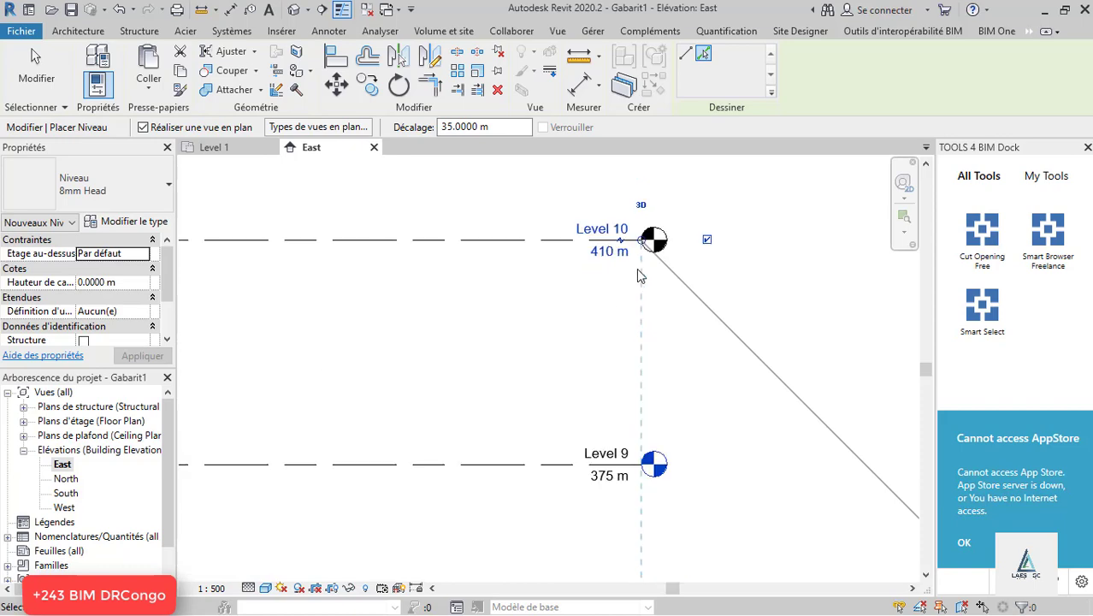
scroll(615, 258, "down", 3)
scroll(615, 259, "down", 4)
key("Escape")
key("Escape")
- From the Level 1 plan, create an in-place mass with the default name Volume 1
left_click(215, 147)
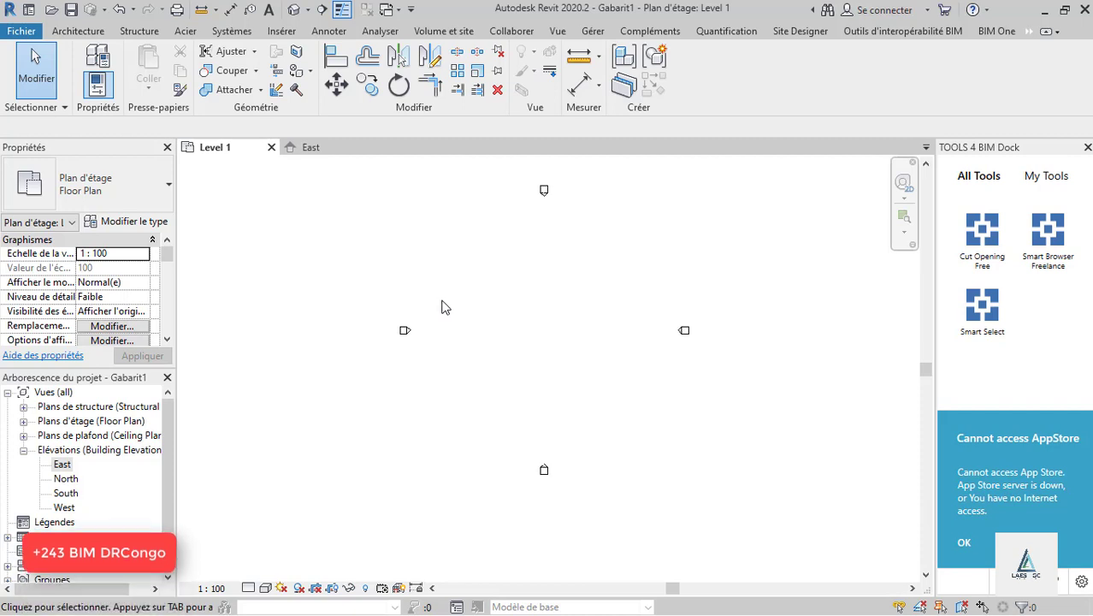
left_click(442, 32)
left_click(199, 73)
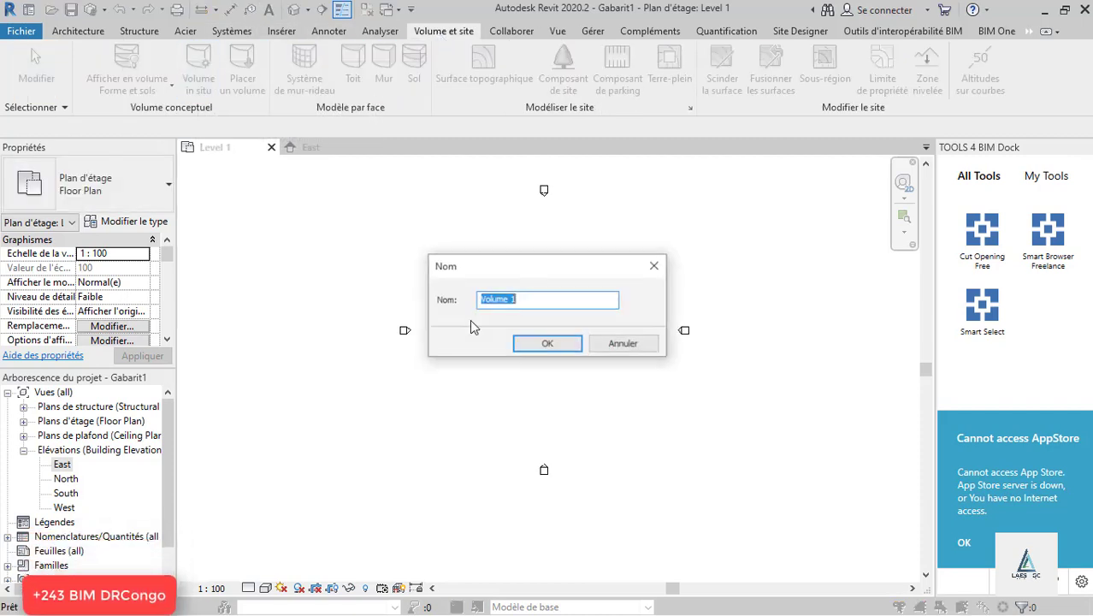
left_click(548, 346)
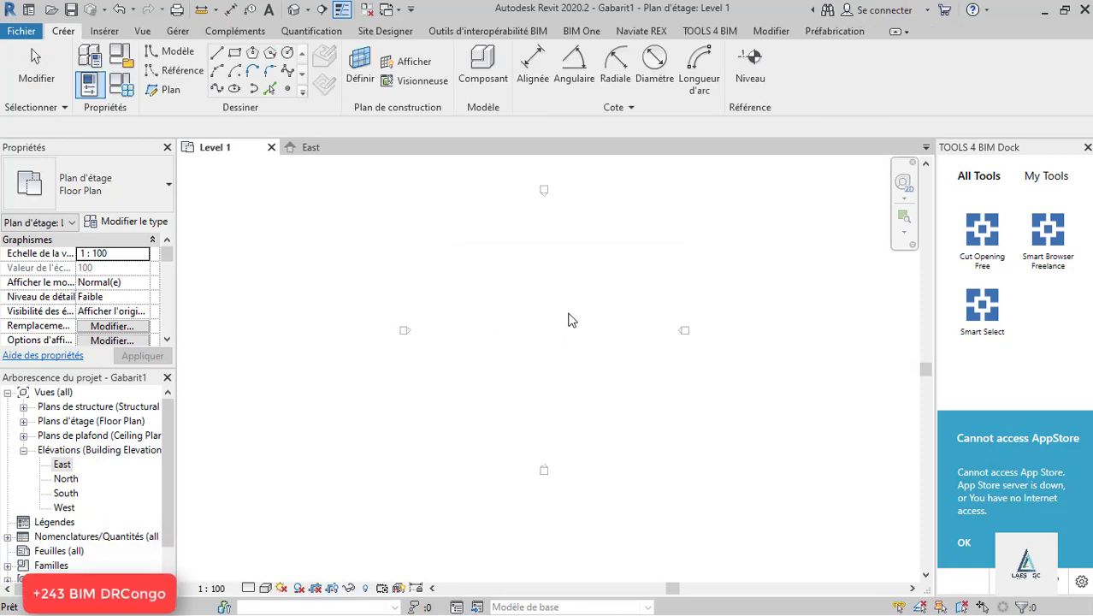
- Draw a vertical and a horizontal reference plane crossing inside the mass
left_click(165, 89)
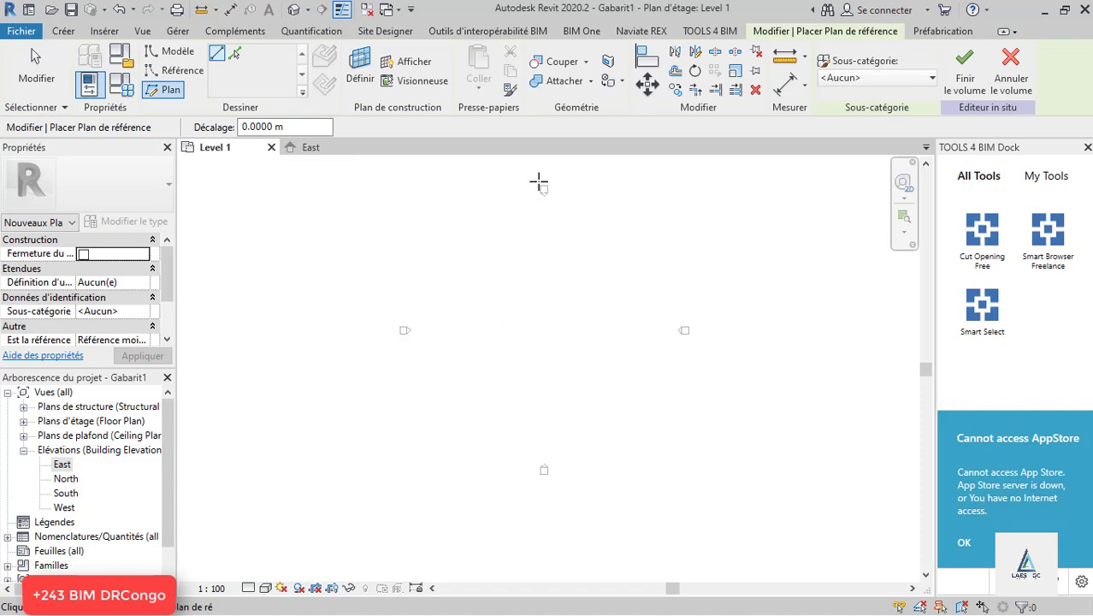
scroll(531, 300, "down", 2)
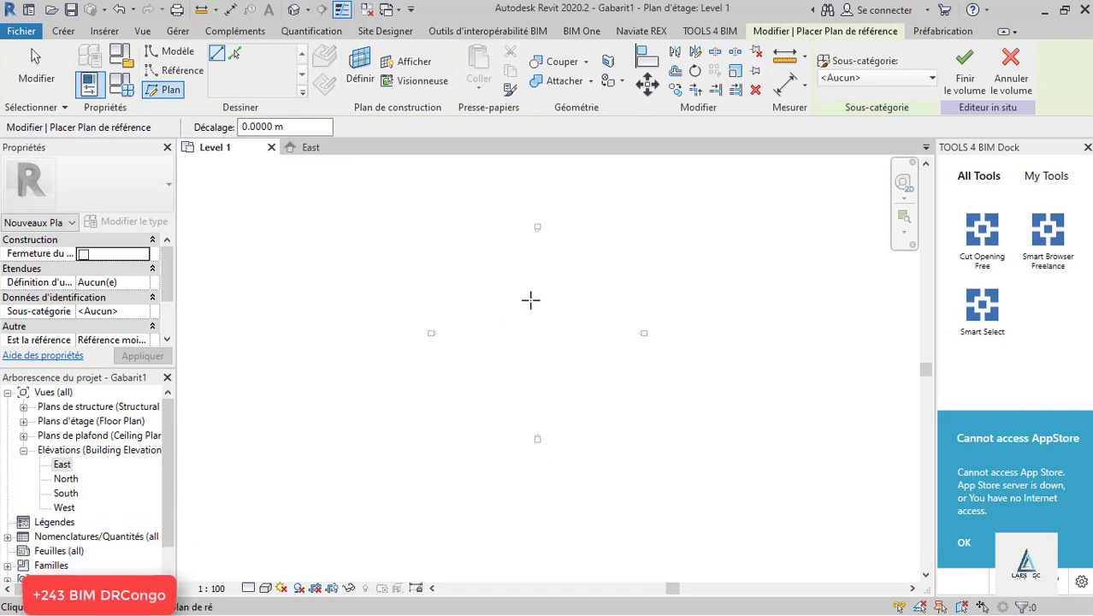
left_click(537, 223)
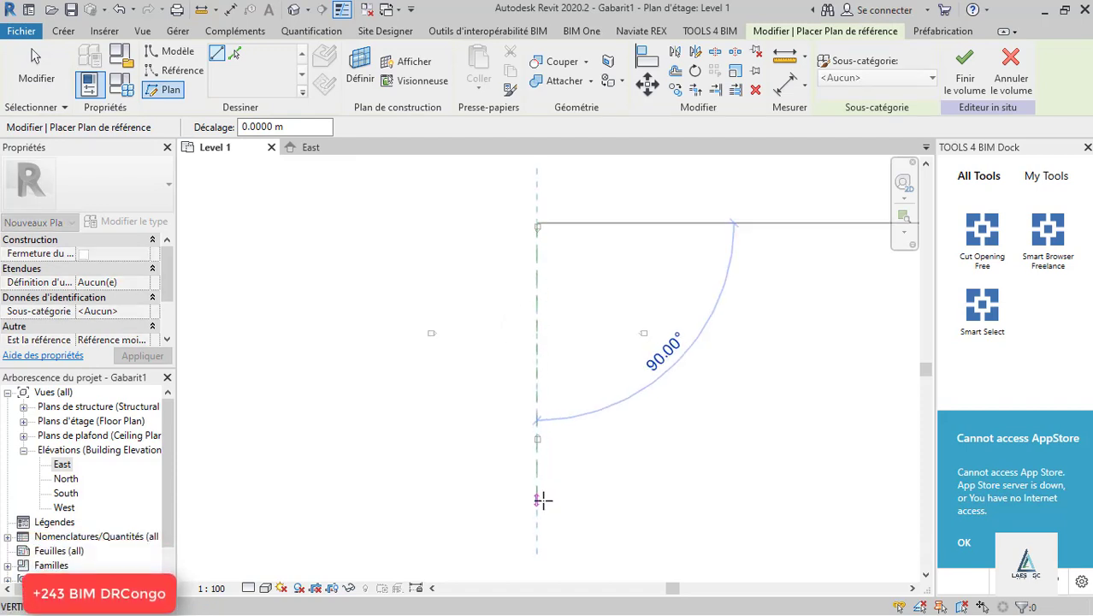
left_click(537, 501)
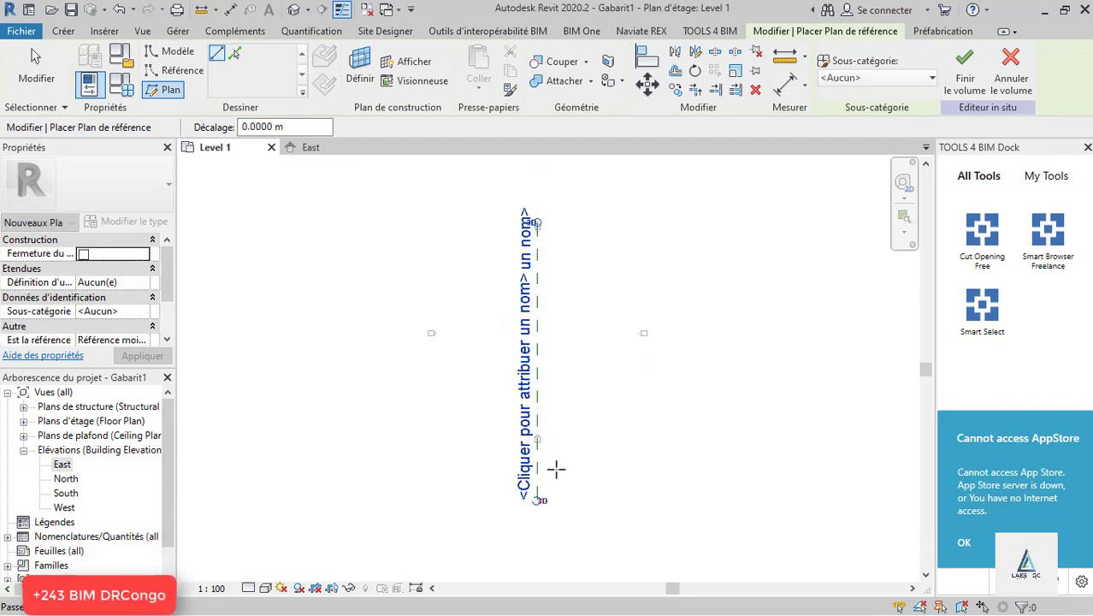
left_click(392, 333)
left_click(771, 334)
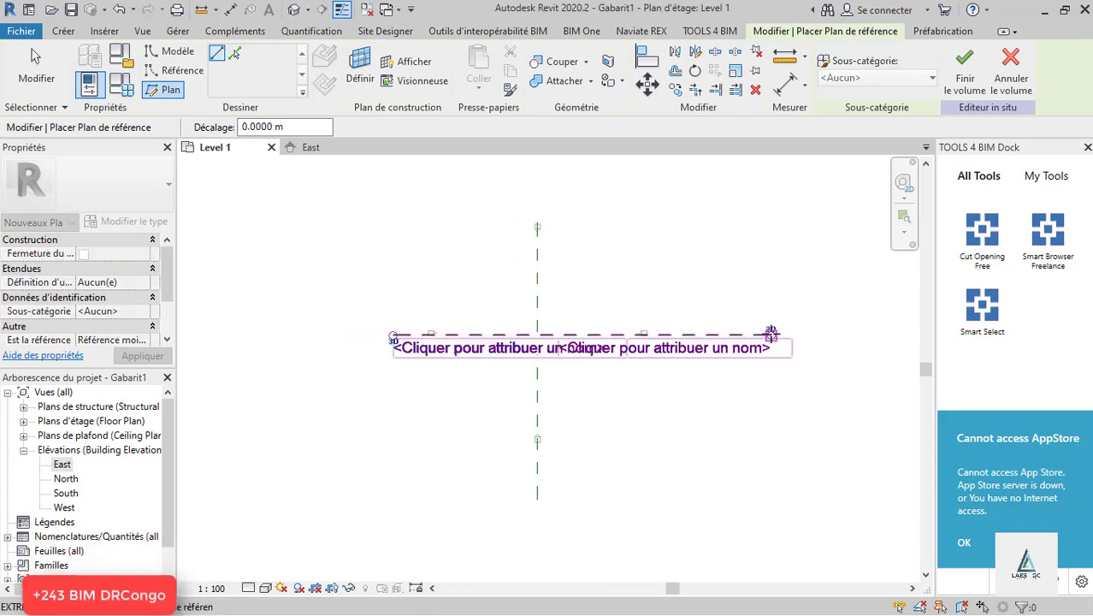
key("Escape")
key("Escape")
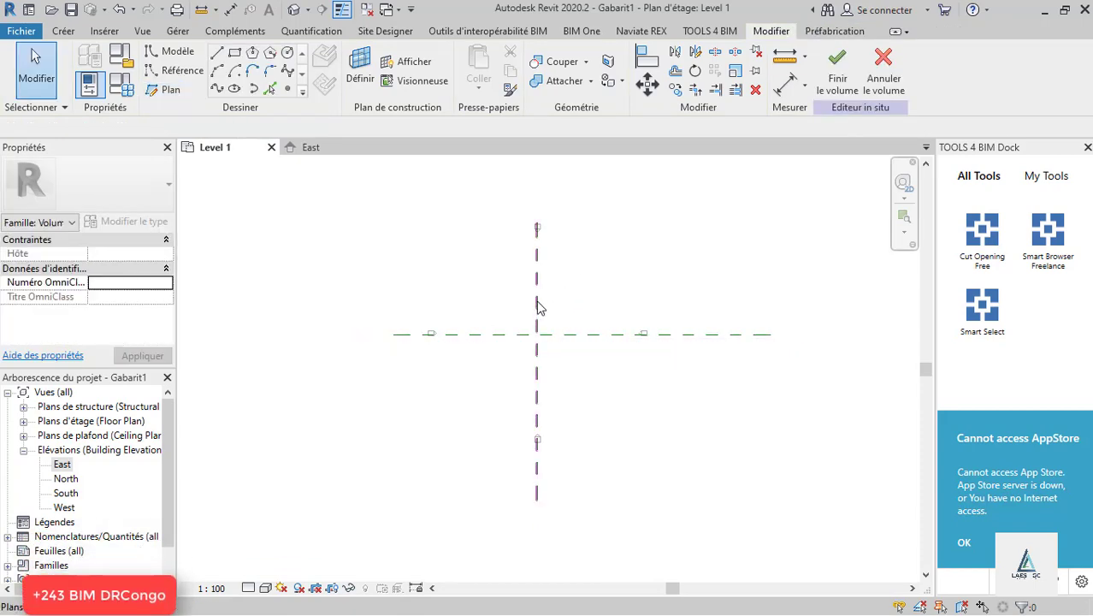
- Extend the horizontal reference plane further to the left
left_click(538, 306)
scroll(541, 317, "down", 2)
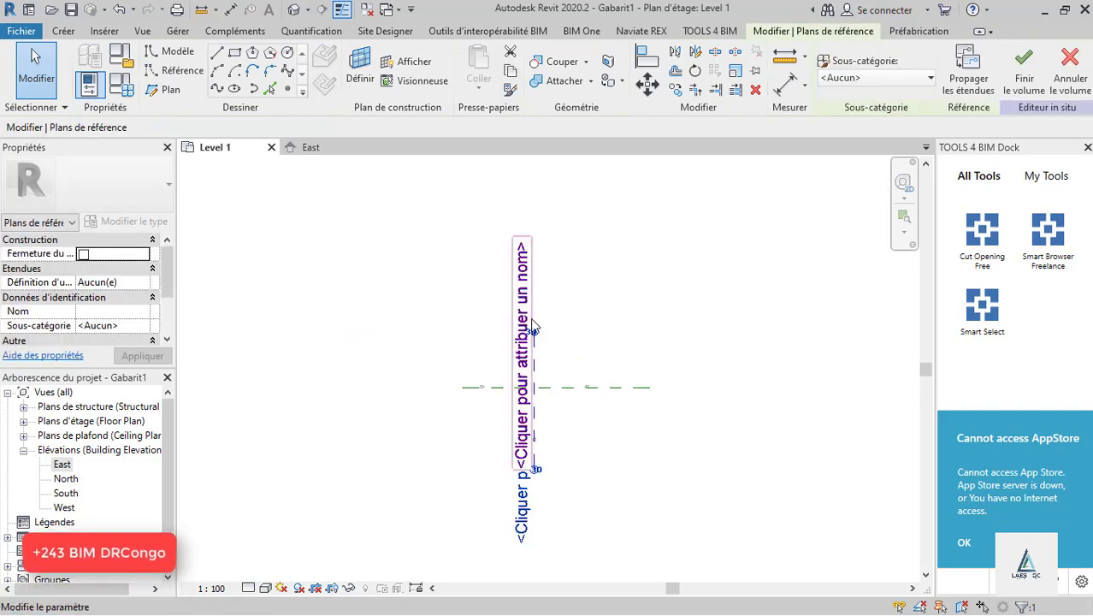
scroll(539, 318, "up", 2)
scroll(539, 326, "up", 1)
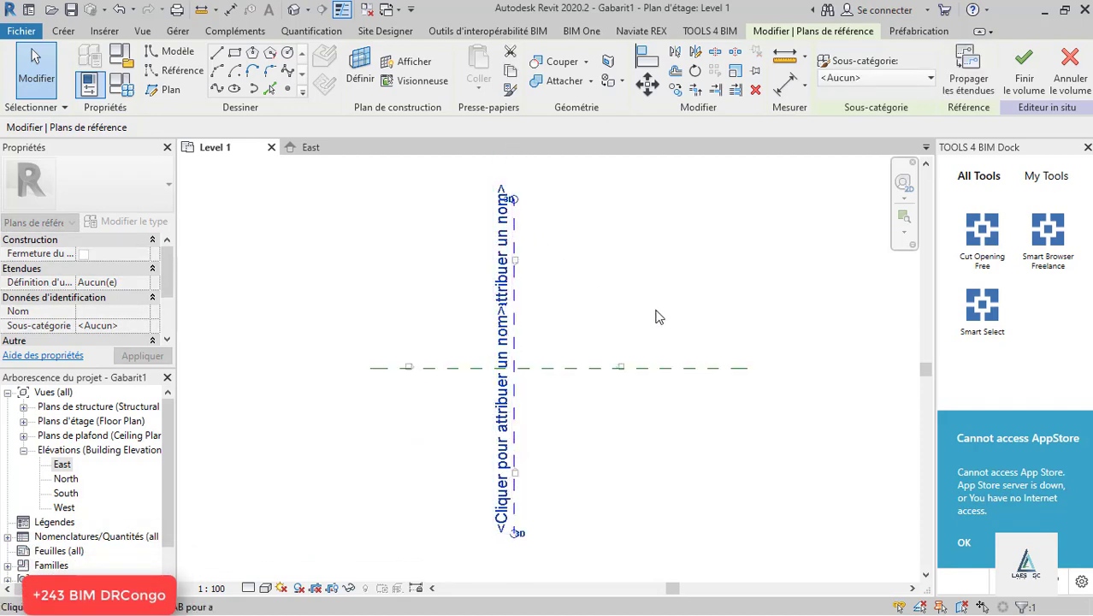
left_click(469, 398)
left_click(464, 369)
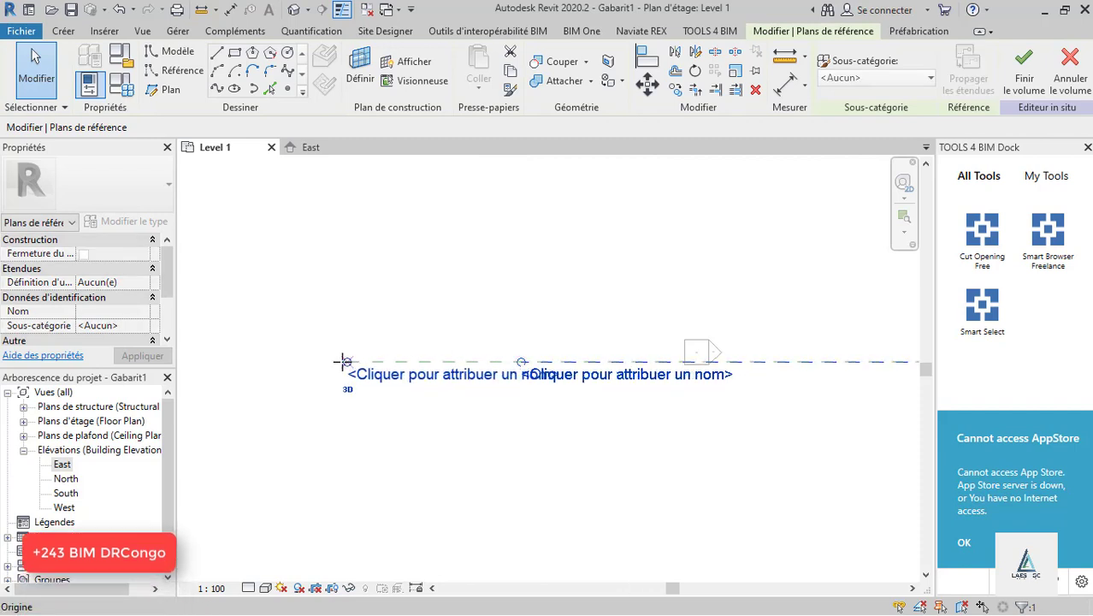
left_click_drag(421, 358, 328, 364)
left_click(499, 389)
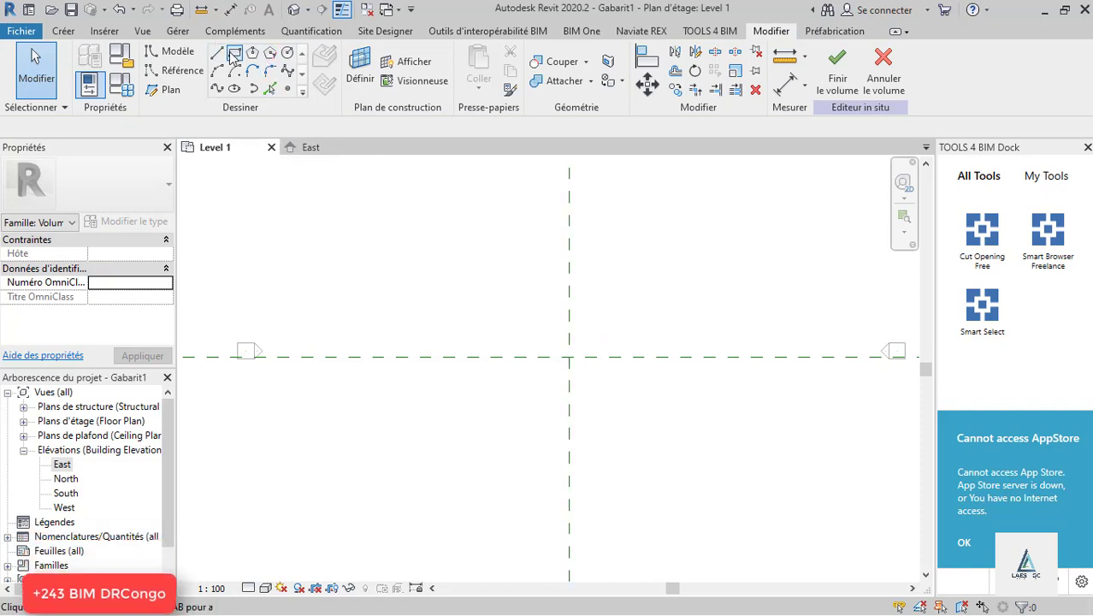
- Name the horizontal reference plane X and the vertical one Y
left_click(443, 320)
type("X")
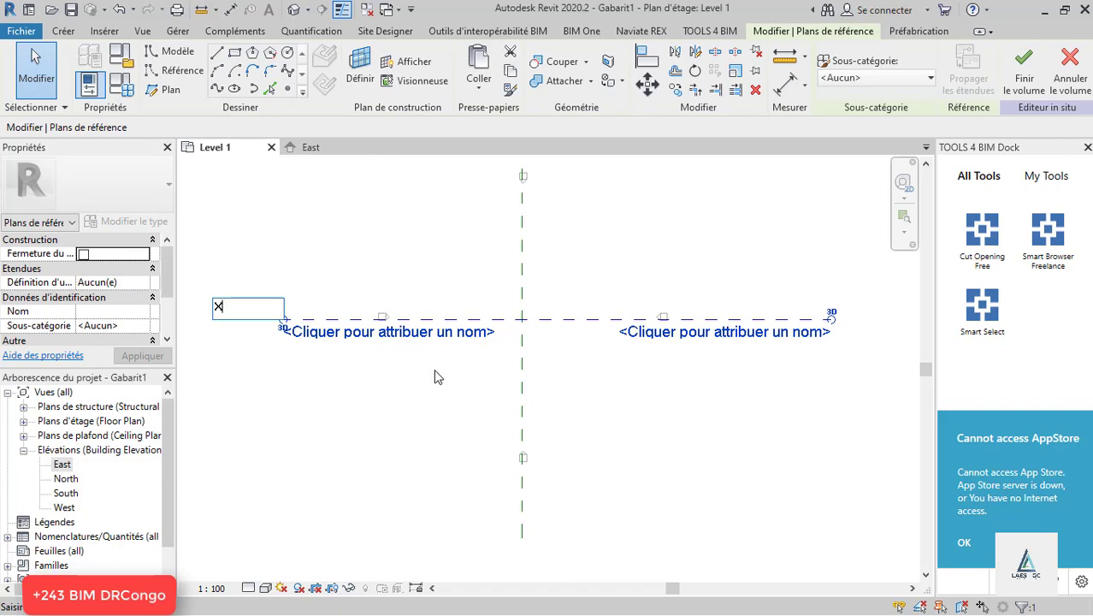
key("Return")
left_click(527, 479)
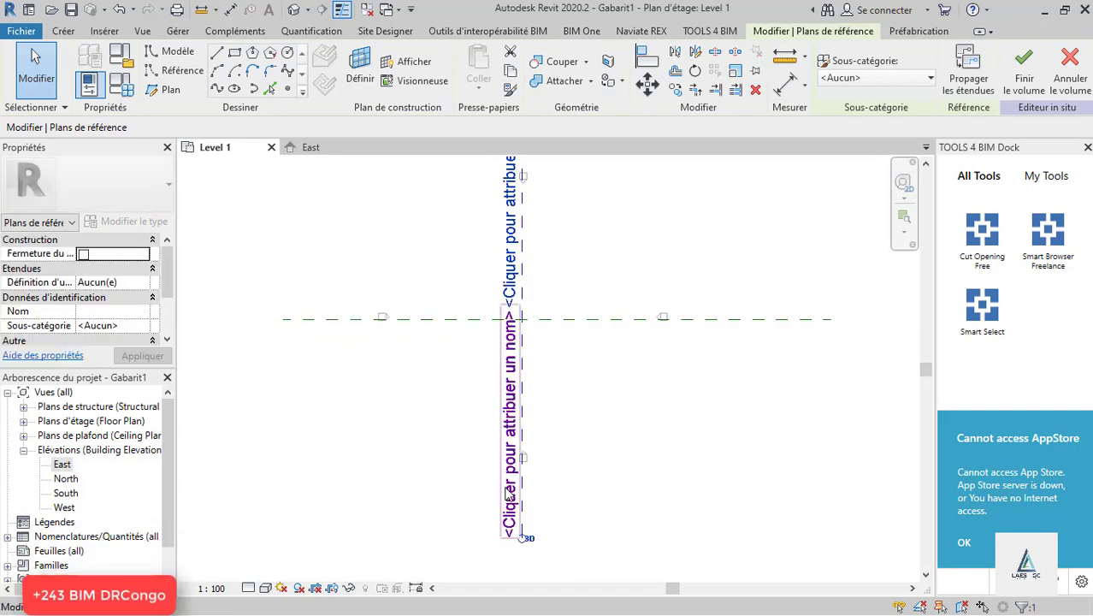
type("Y")
key("Escape")
key("Escape")
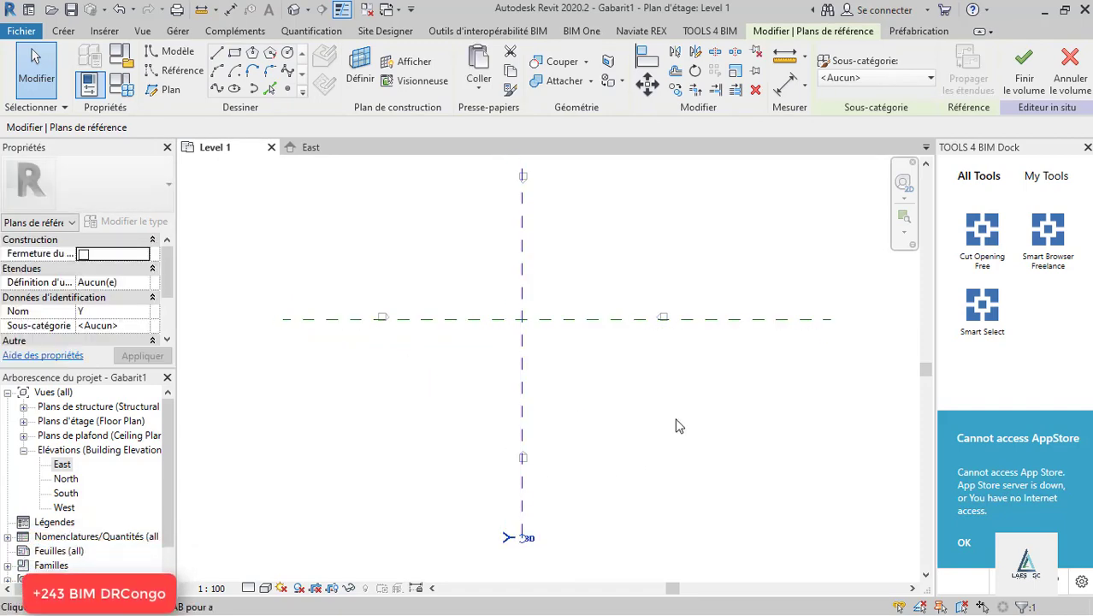
- Sketch a 40 m horizontal model line starting at the reference-plane intersection
left_click(235, 56)
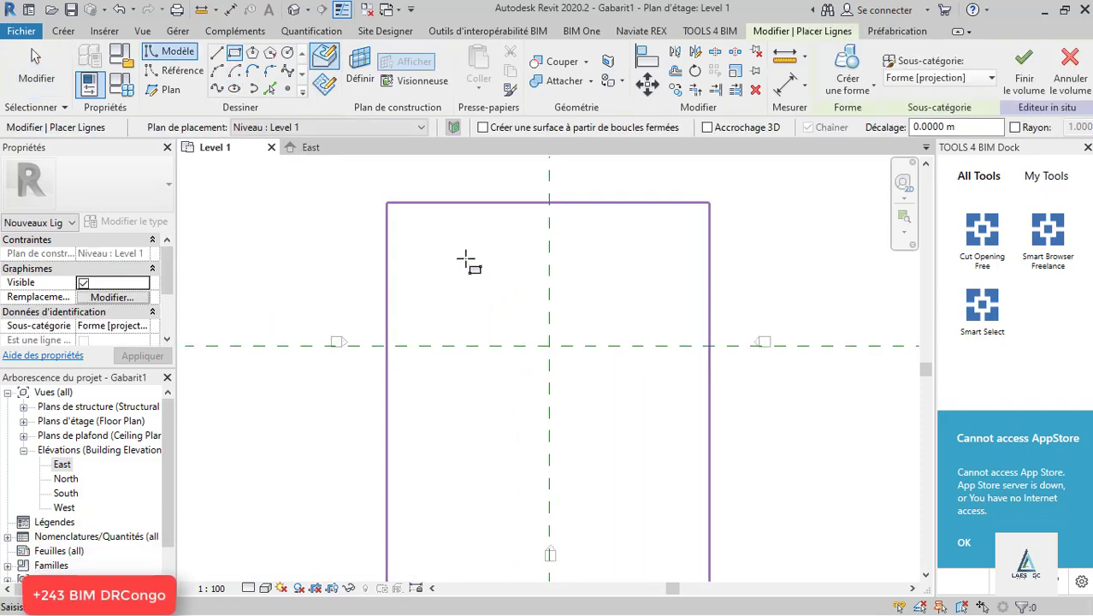
left_click(217, 52)
scroll(537, 281, "up", 1)
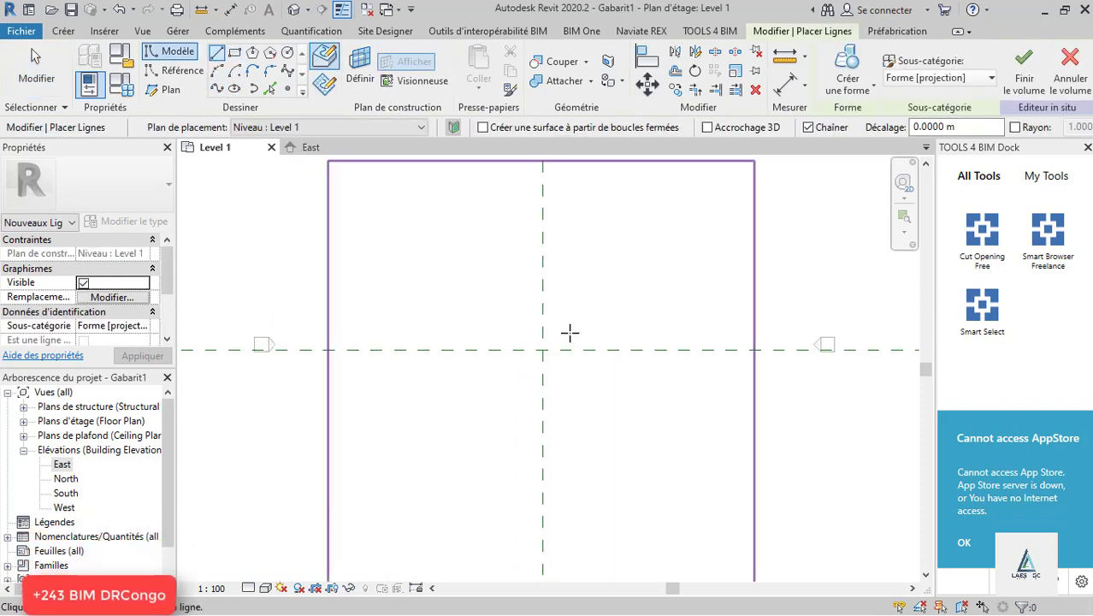
scroll(568, 329, "up", 2)
left_click(538, 351)
scroll(538, 359, "up", 3, "ctrl")
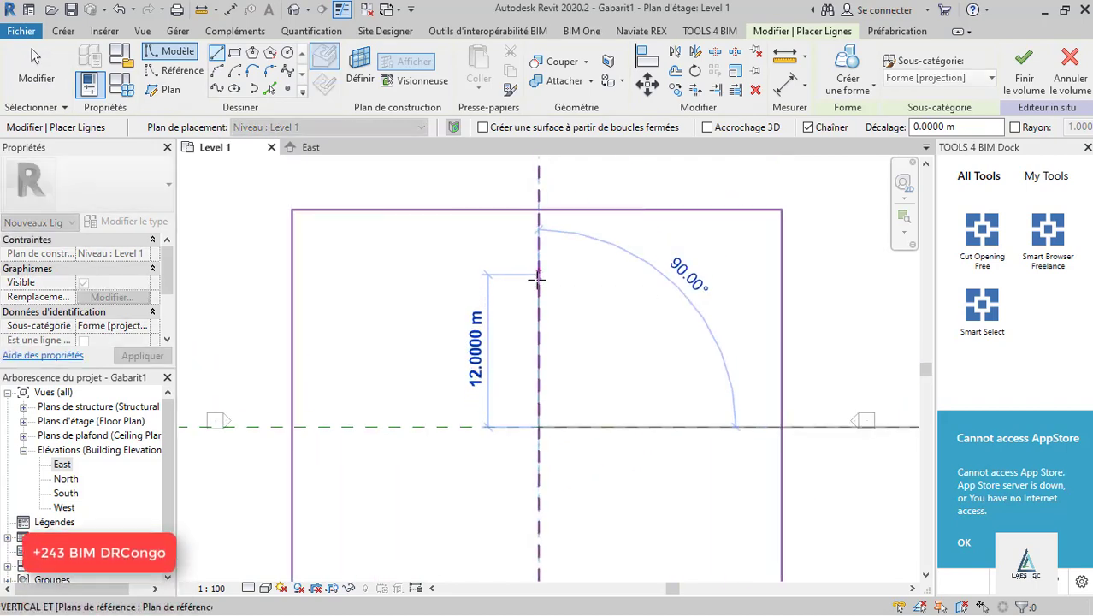
type("40")
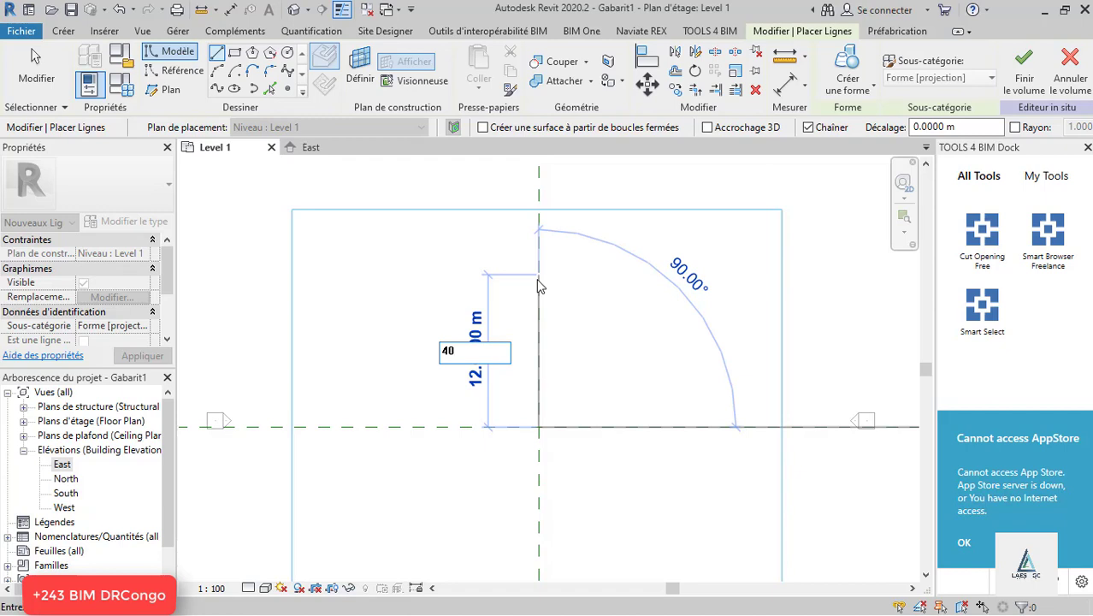
key("Return")
scroll(579, 357, "down", 3)
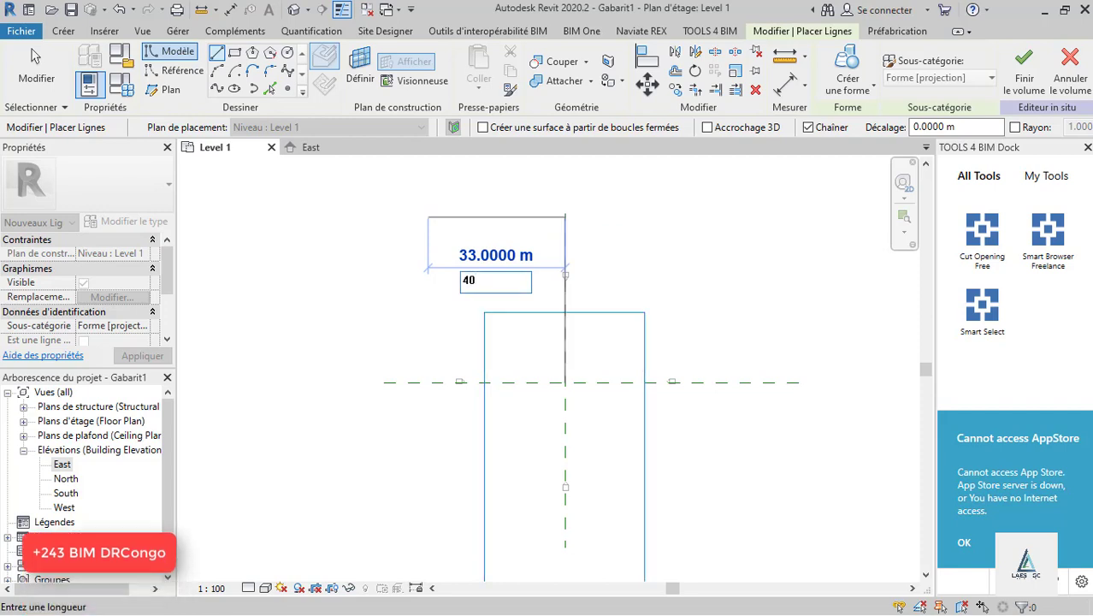
key("Return")
- Continue the outline with 80 m vertical and horizontal sides, closing it at the start point
scroll(301, 232, "down", 2)
scroll(369, 408, "up", 2)
type("8")
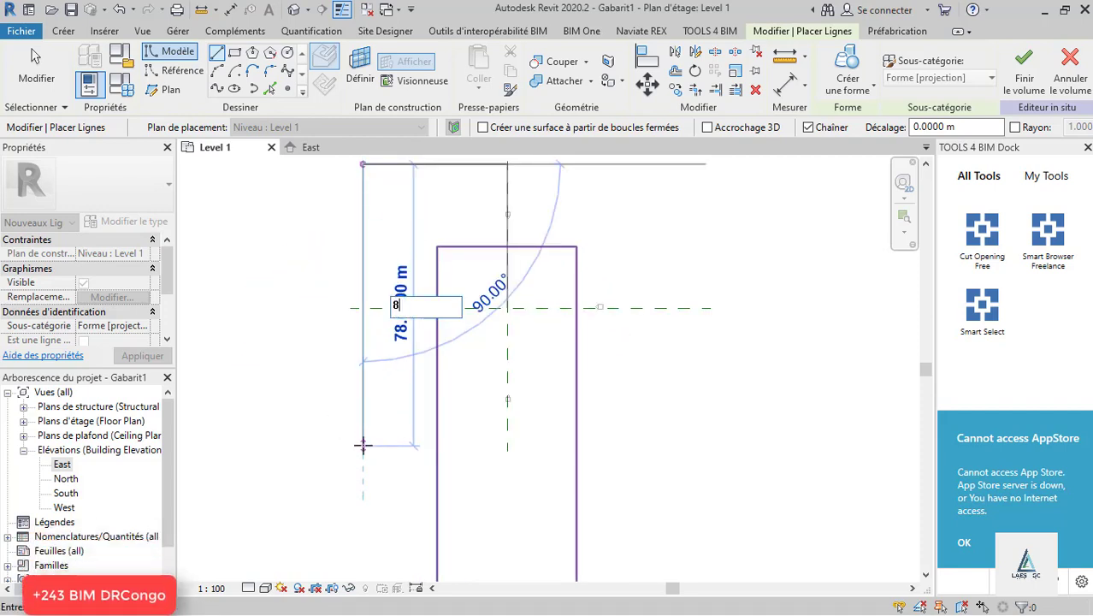
type("0")
key("Return")
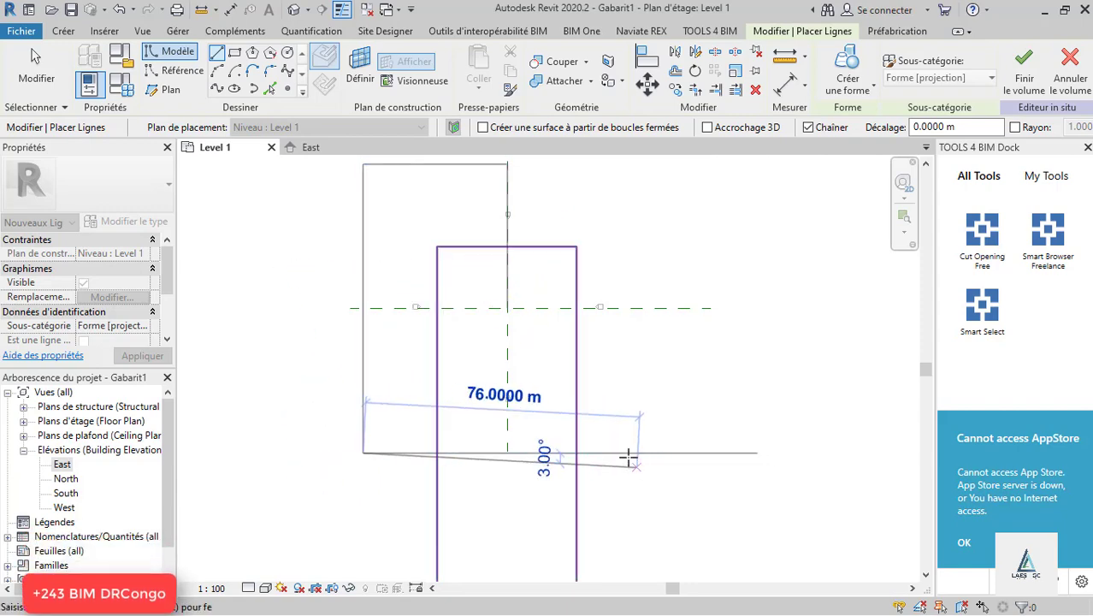
type("80")
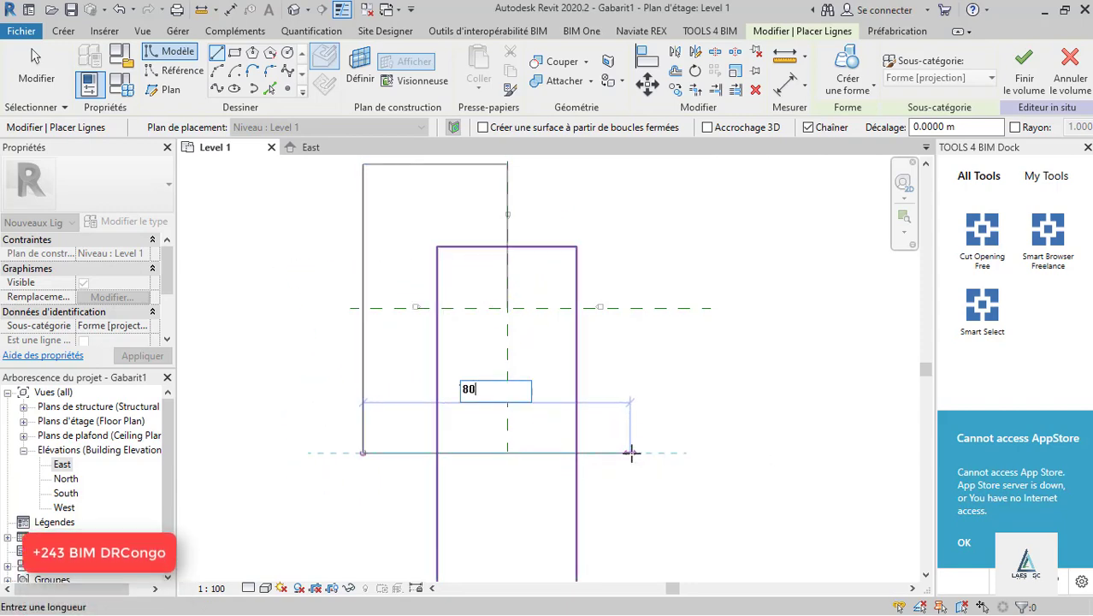
key("Return")
middle_click_drag(644, 270, 635, 310)
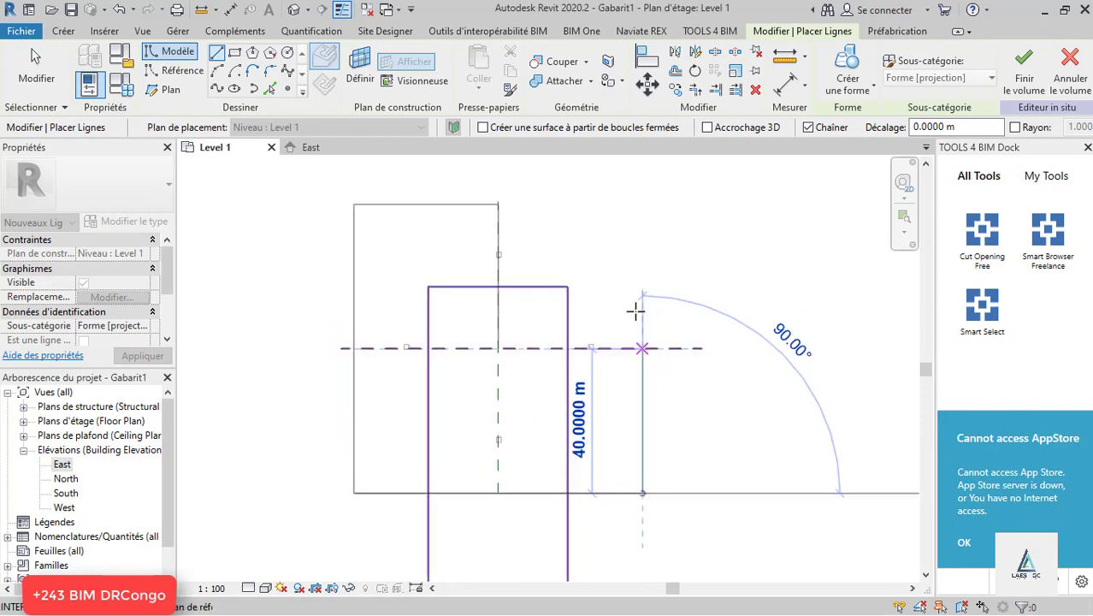
left_click(645, 202)
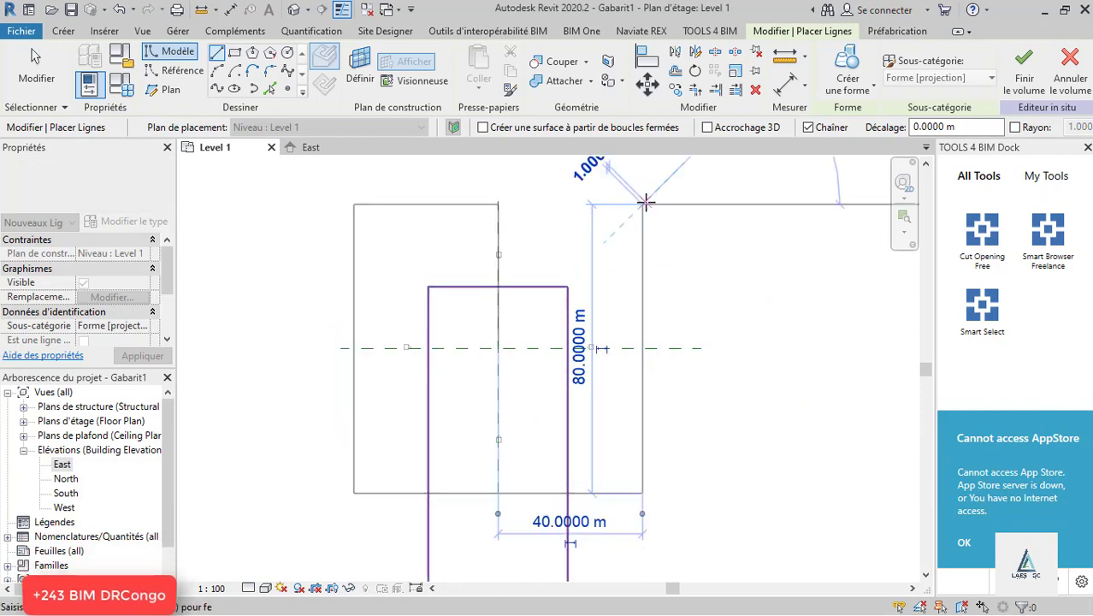
left_click(499, 203)
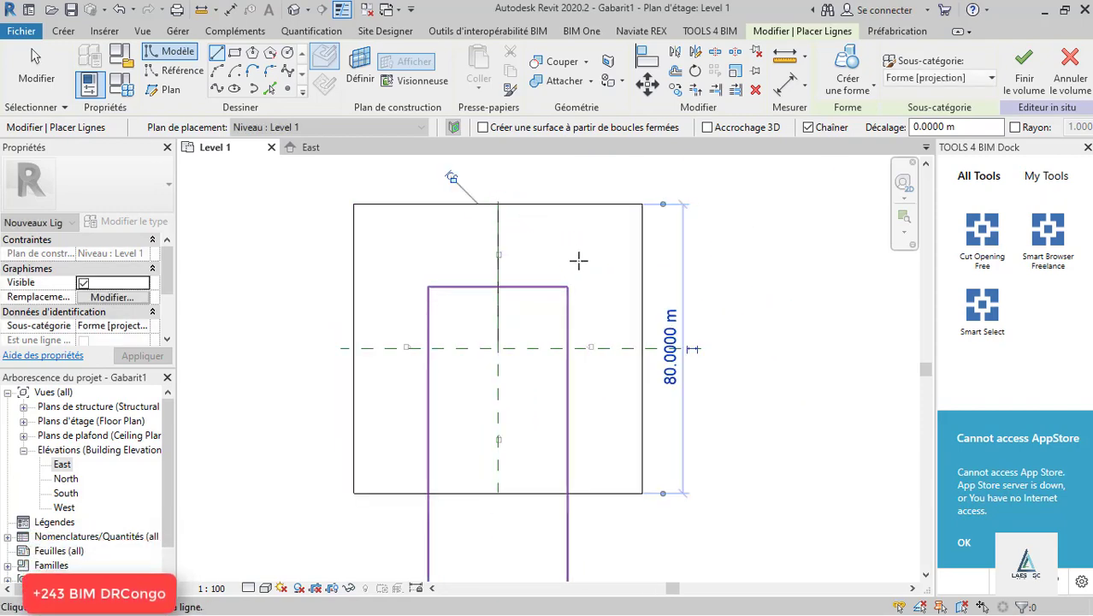
key("Escape")
key("Escape")
- Move the vertical line through the centre over to the left
left_click_drag(559, 295, 449, 282)
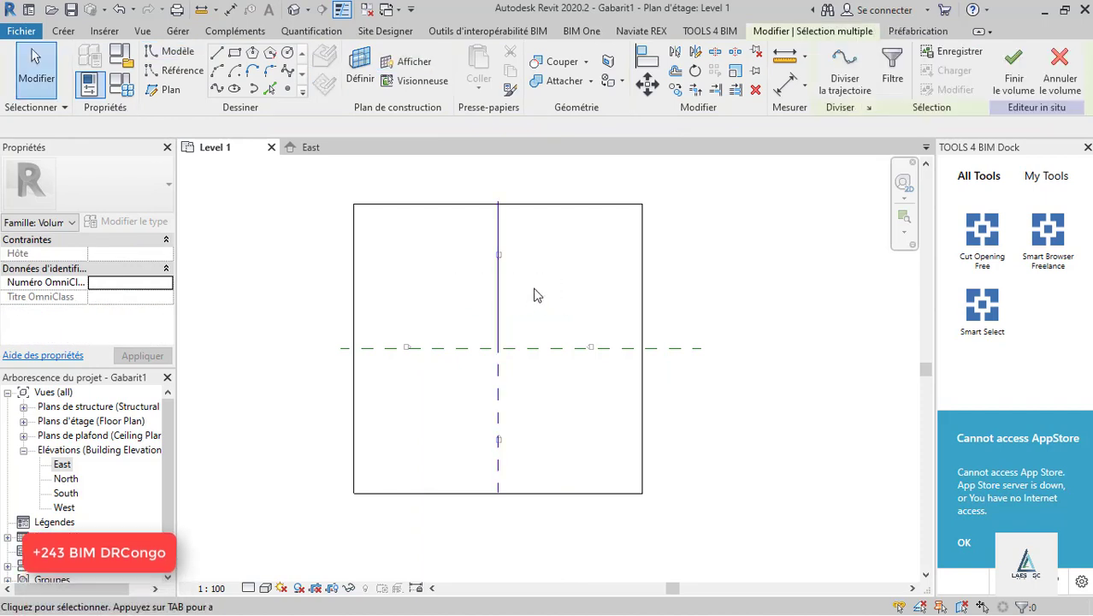
left_click(509, 293)
left_click(500, 295)
scroll(501, 324, "up", 2)
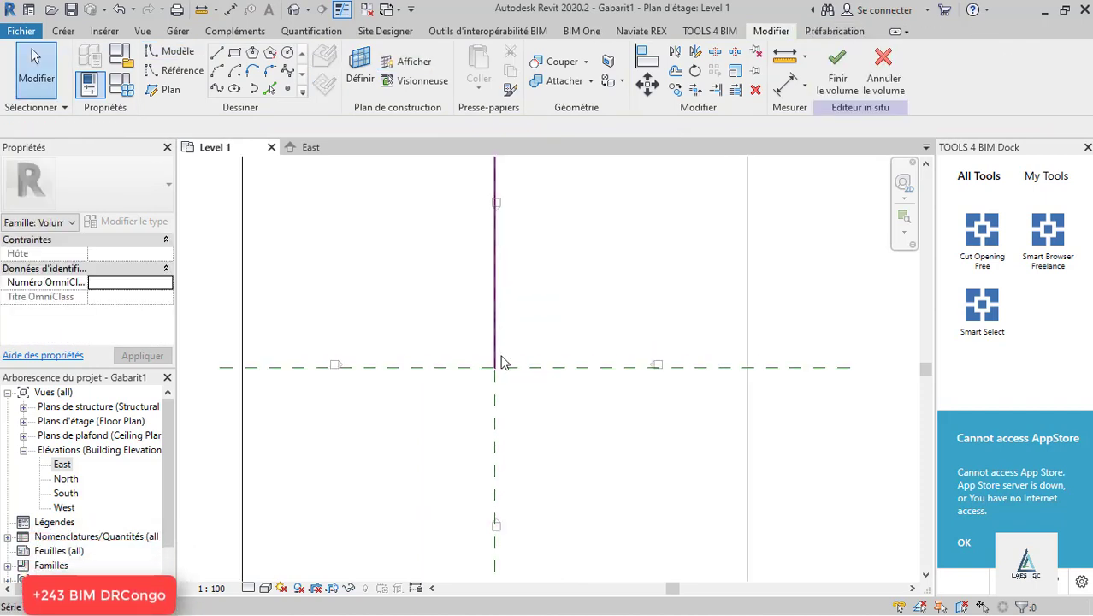
left_click_drag(501, 361, 463, 331)
key("Escape")
scroll(478, 447, "down", 3)
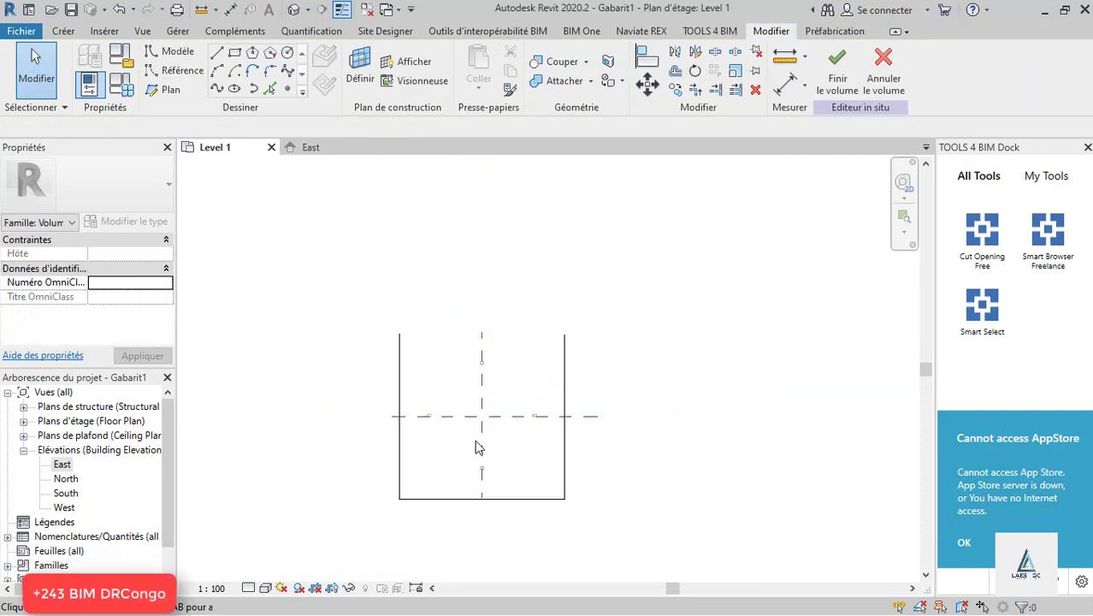
scroll(477, 448, "up", 2)
- Draw the top edge to close the 80 m square and select all four lines
left_click(260, 85)
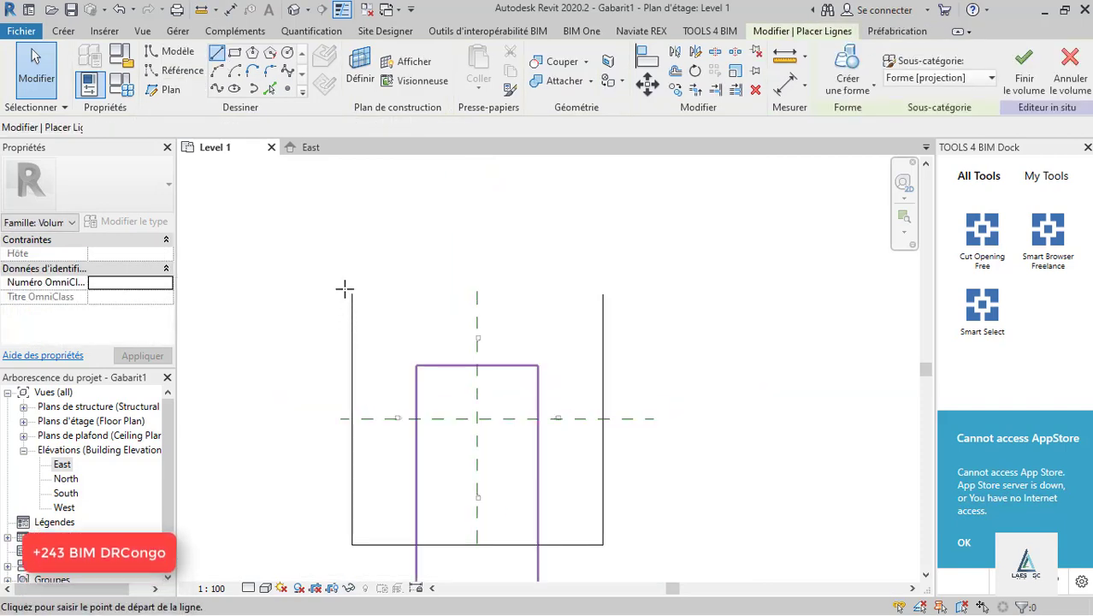
left_click(351, 294)
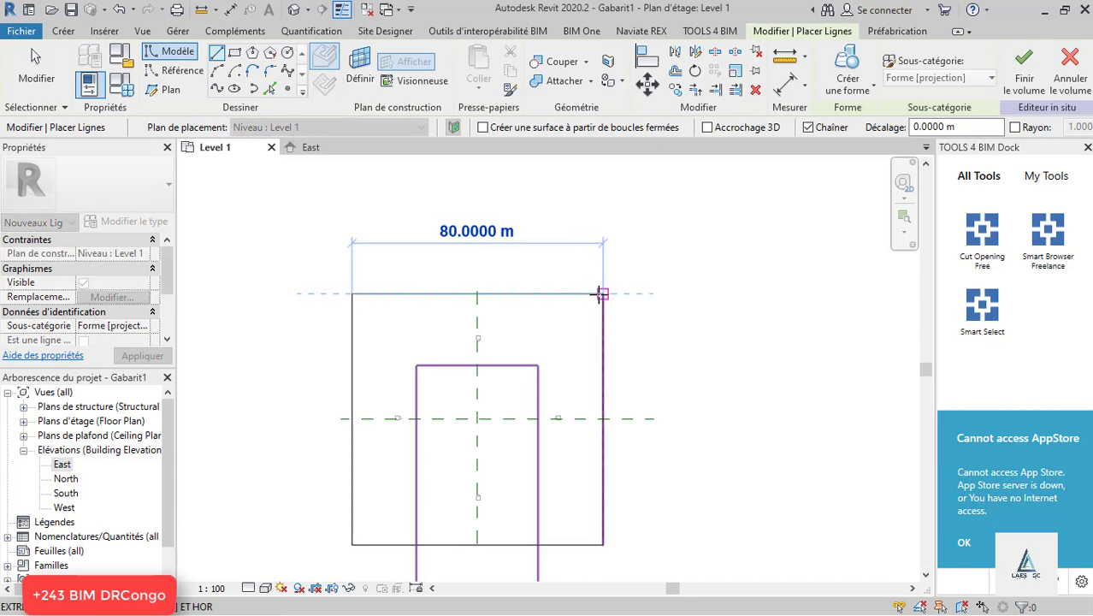
left_click(604, 294)
key("Escape")
key("Escape")
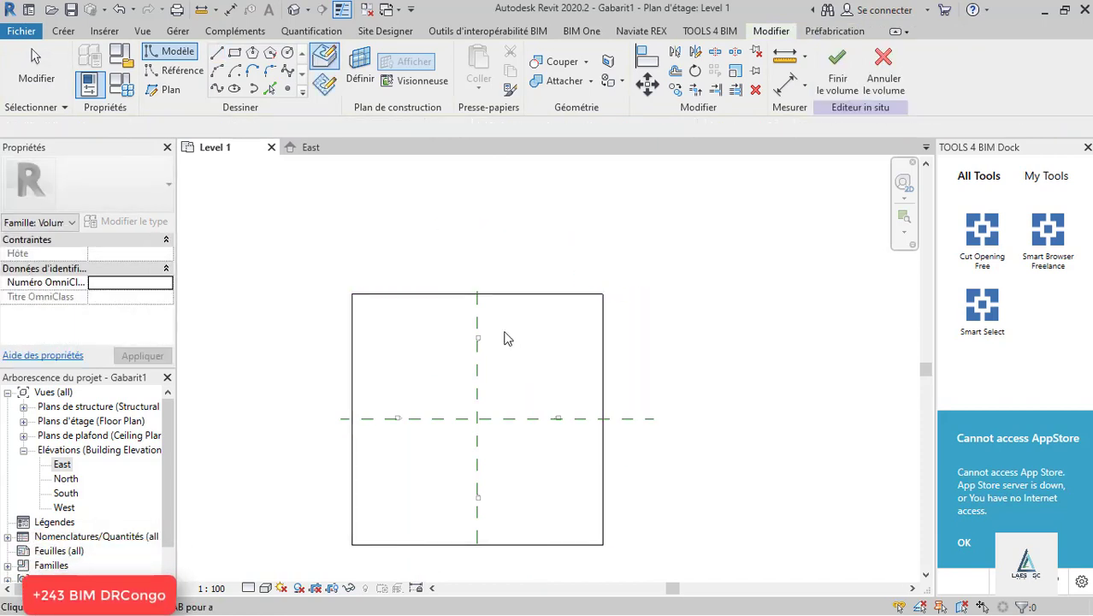
scroll(455, 278, "down", 2)
scroll(452, 377, "up", 2)
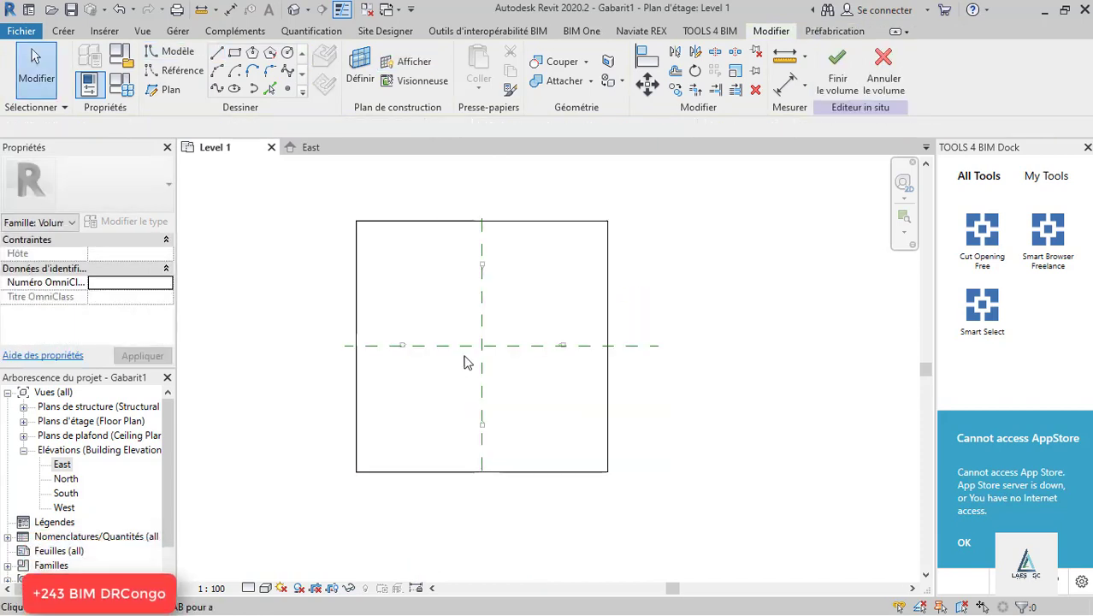
key("Tab")
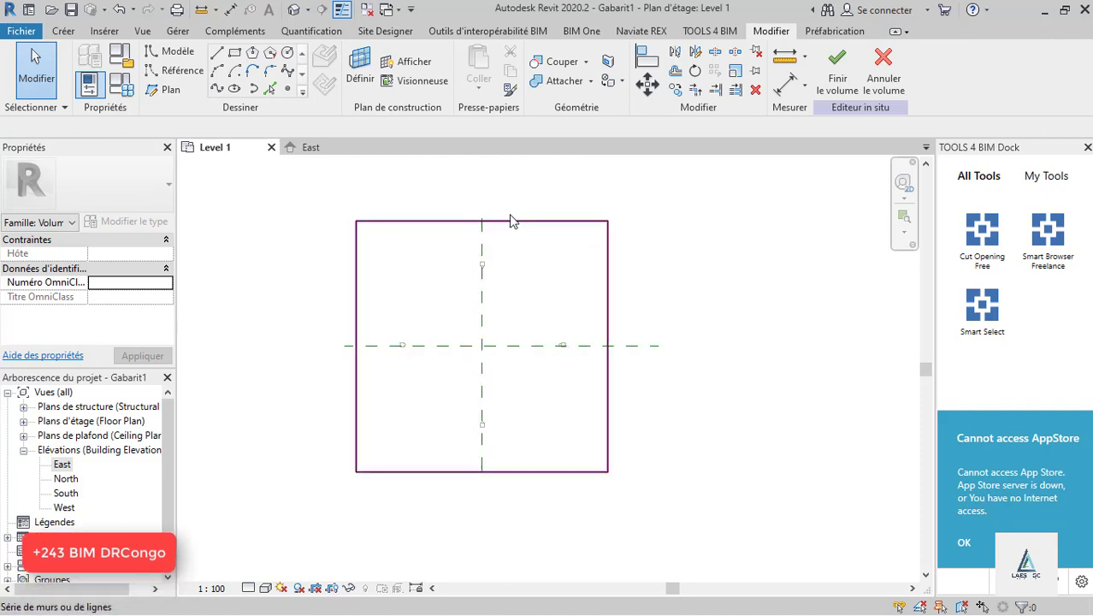
- Copy the 80 m square from the 3D view and paste it aligned onto Level 2
left_click(511, 220)
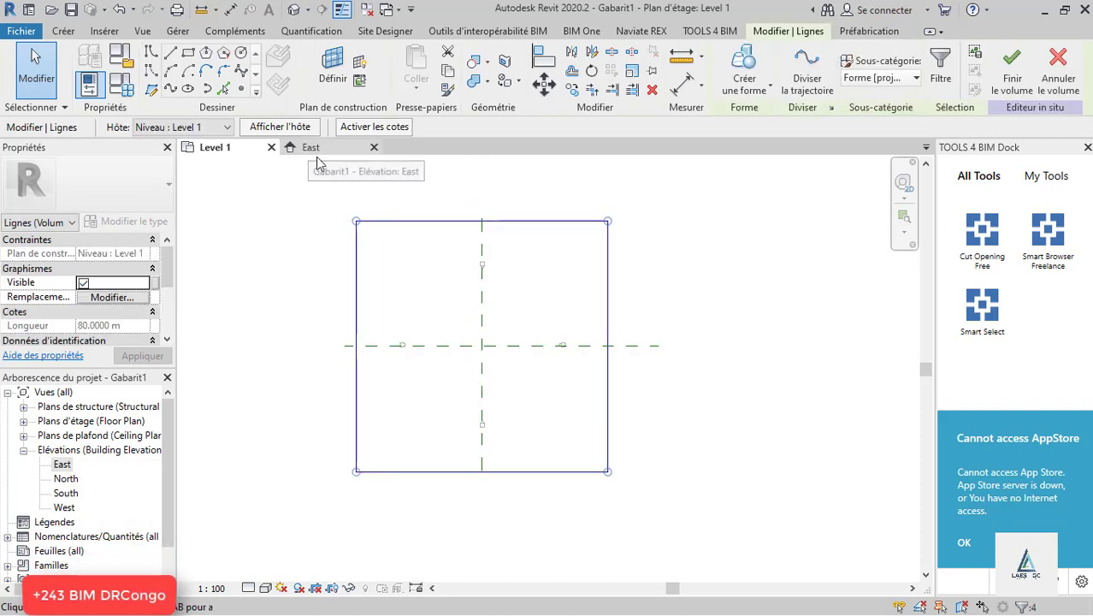
left_click(293, 8)
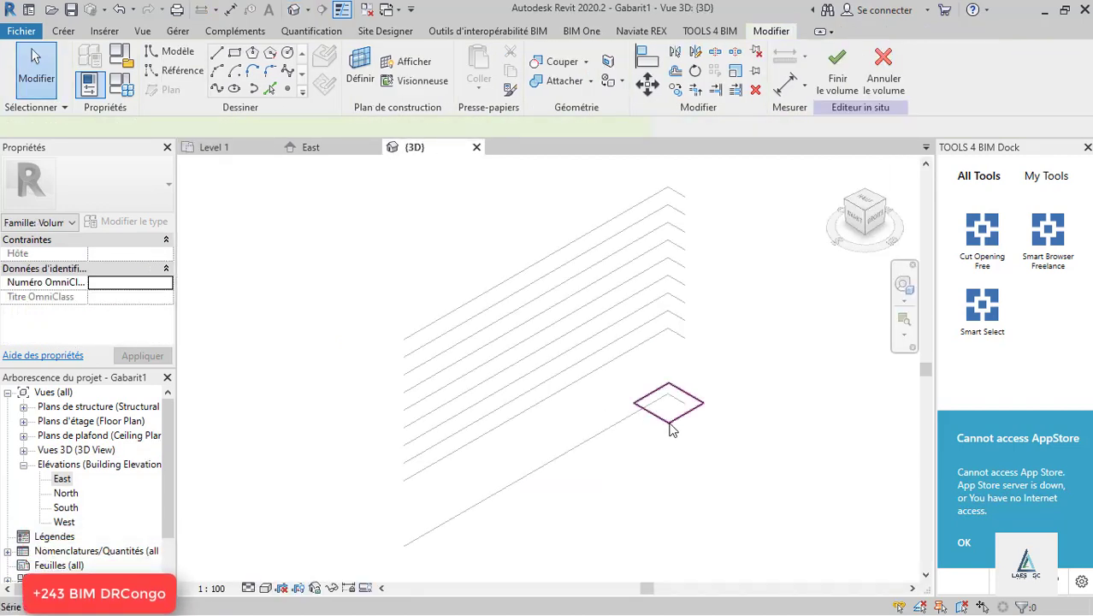
left_click(670, 424)
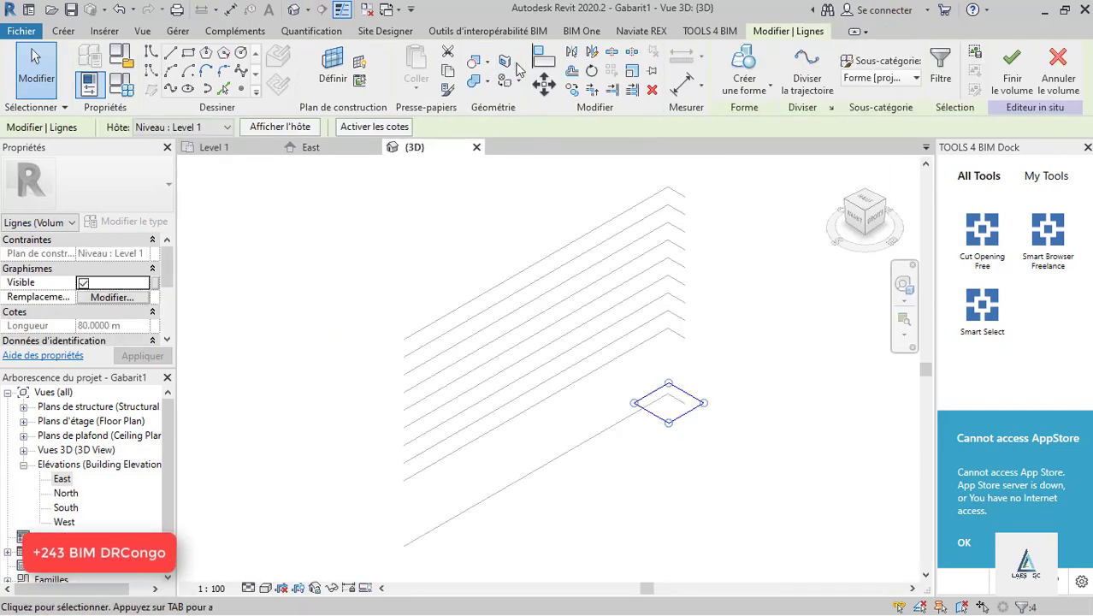
left_click(411, 92)
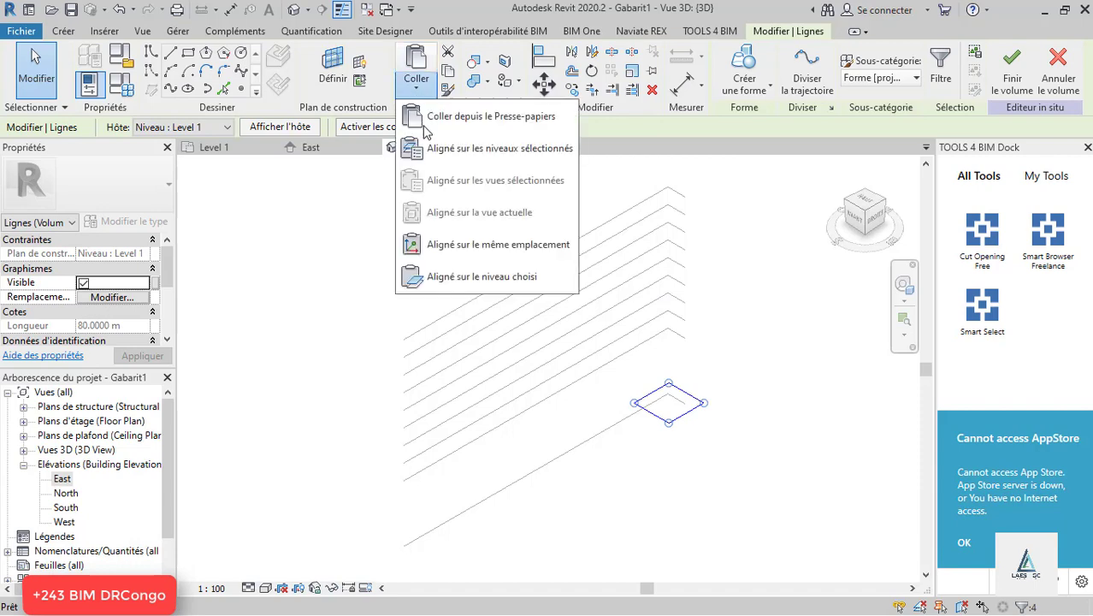
left_click(448, 154)
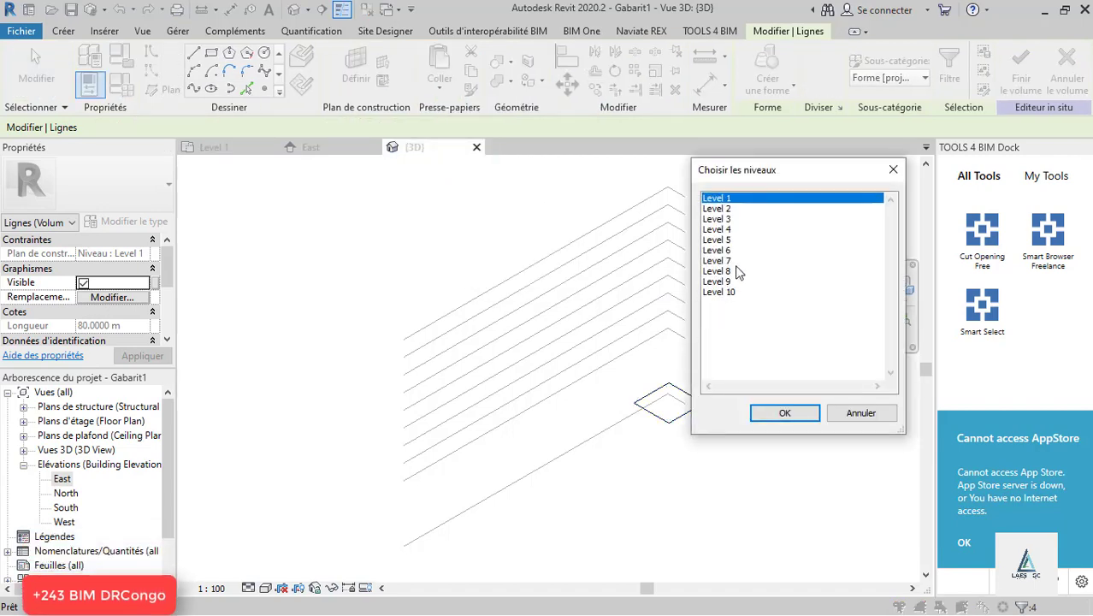
left_click(785, 413)
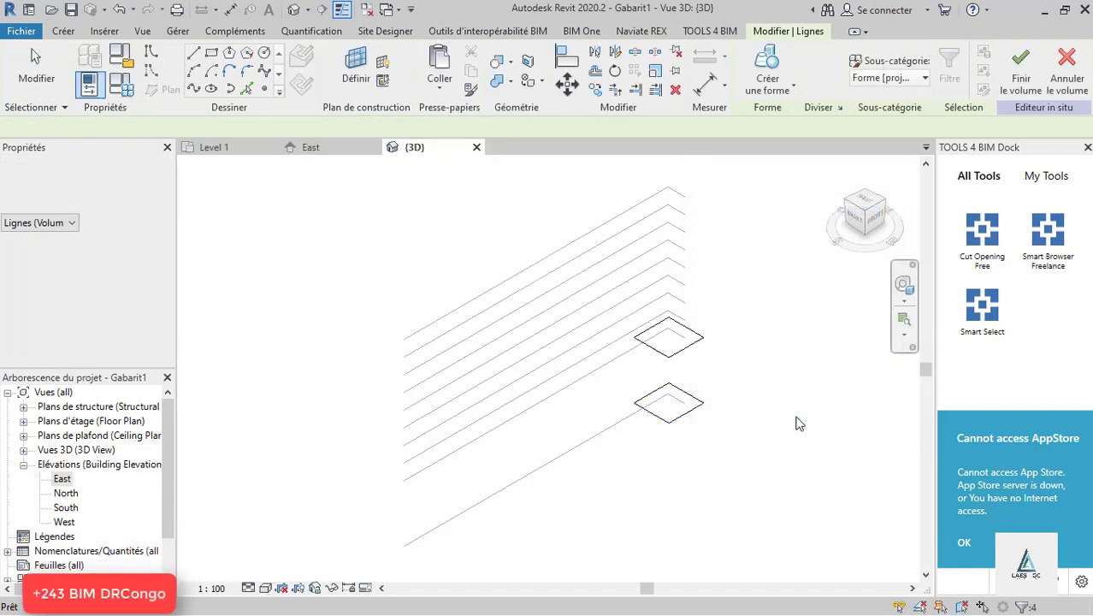
scroll(743, 362, "up", 3)
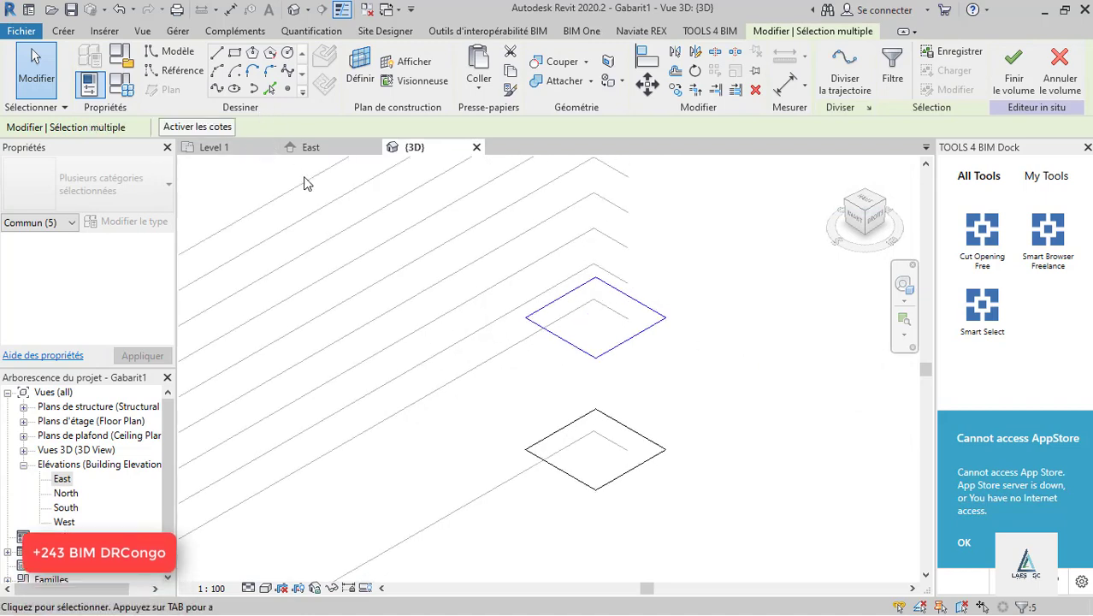
left_click(24, 422)
- On the Level 2 plan, draw a rectangle inset 10 m inside the copied square outline
double_click(70, 437)
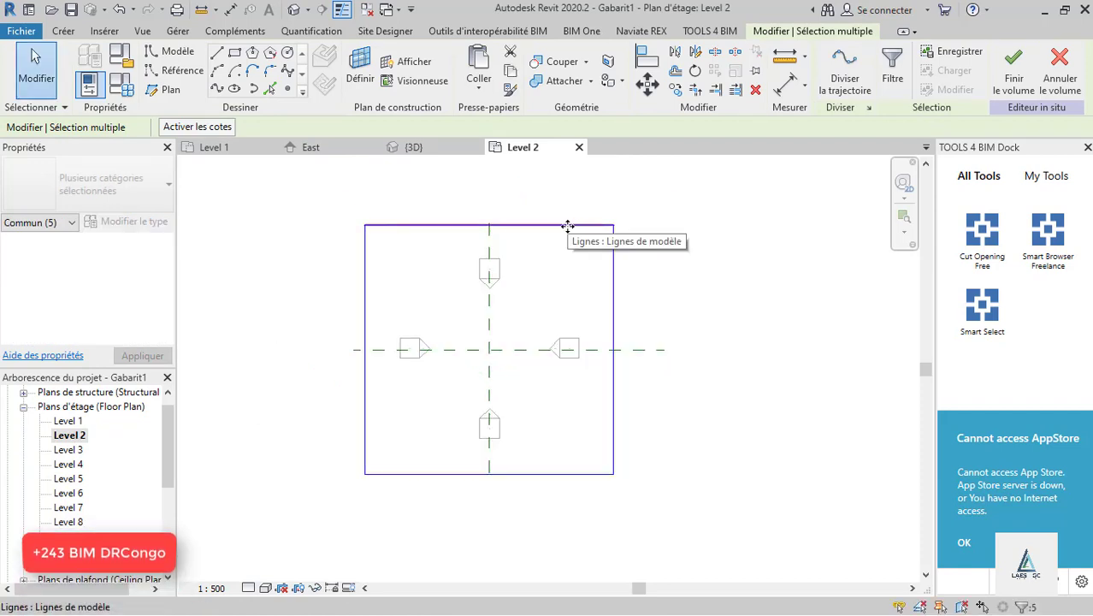
left_click(659, 280)
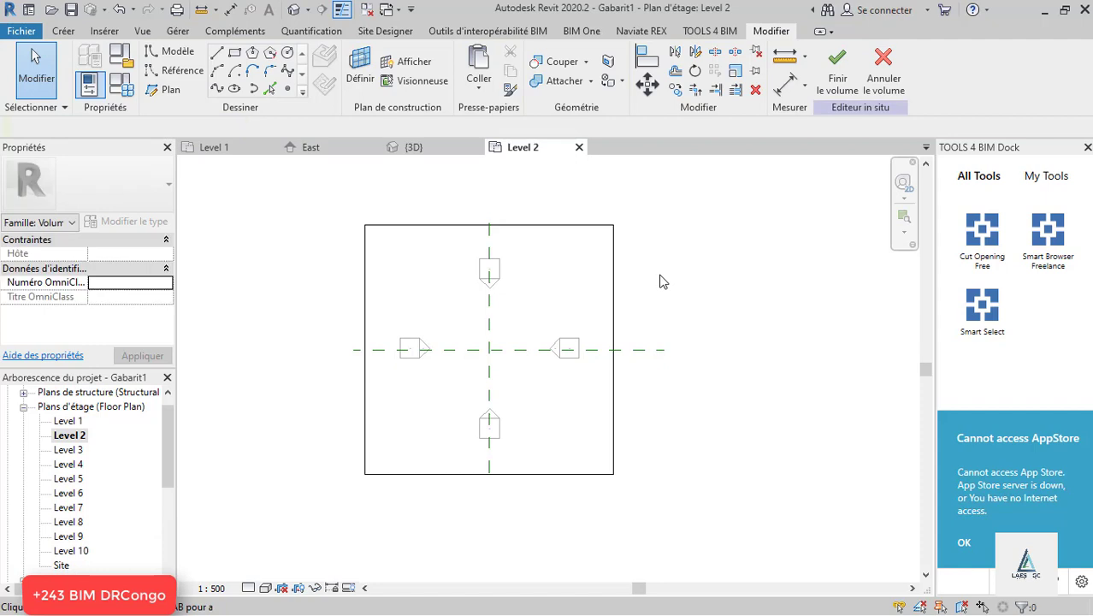
left_click(236, 53)
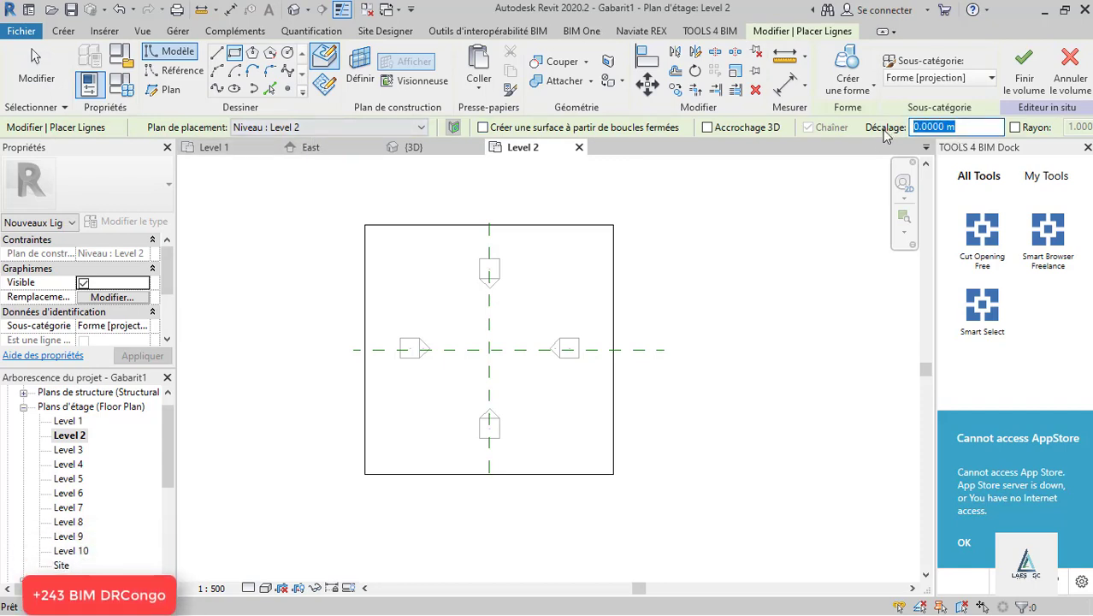
type("1")
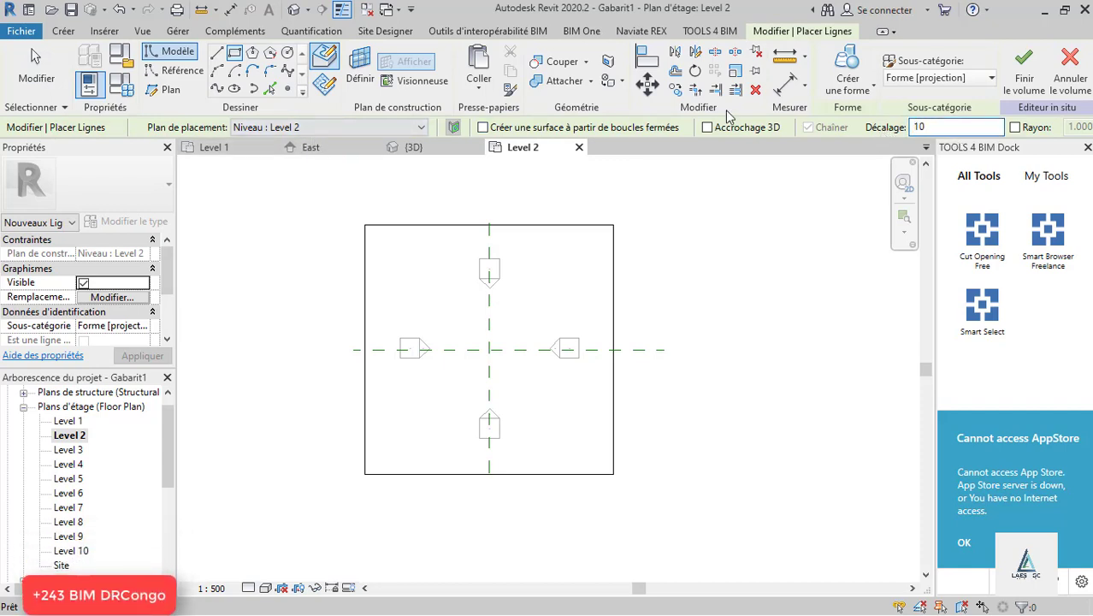
left_click(365, 224)
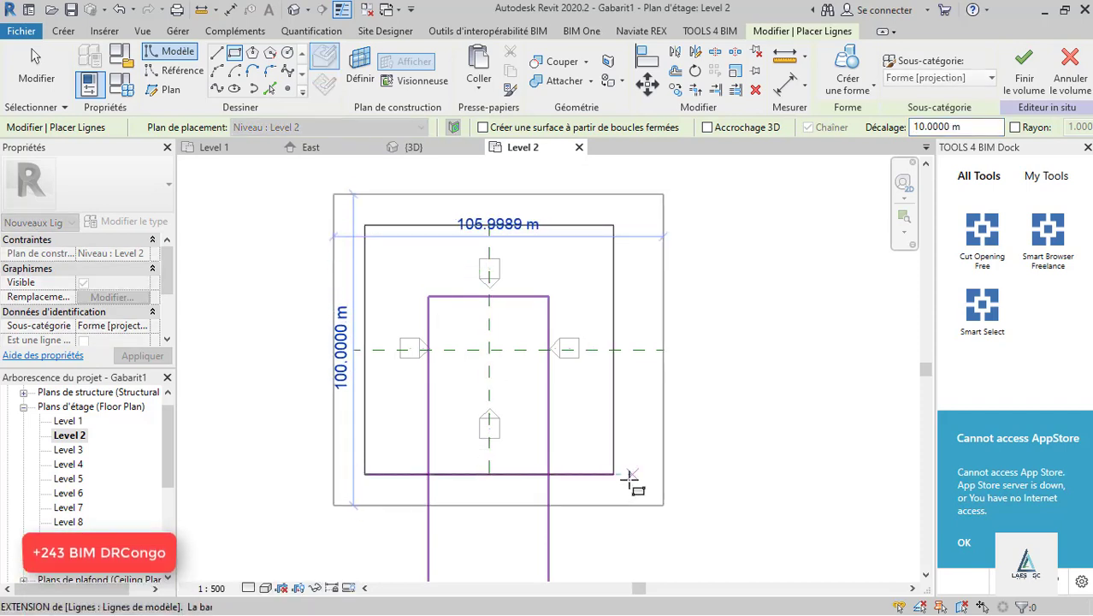
key("space")
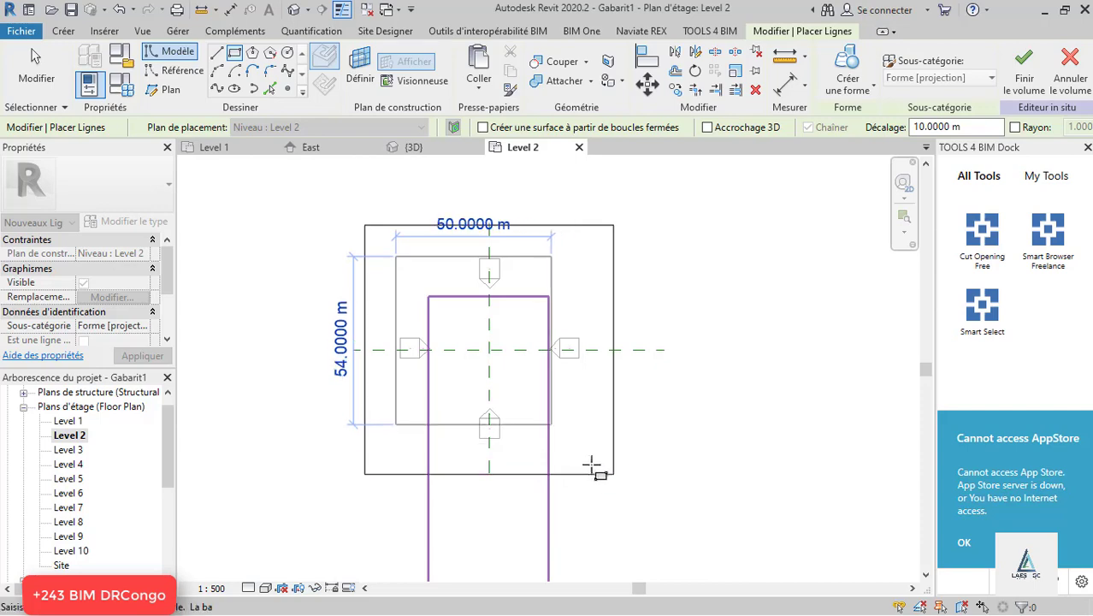
left_click(613, 473)
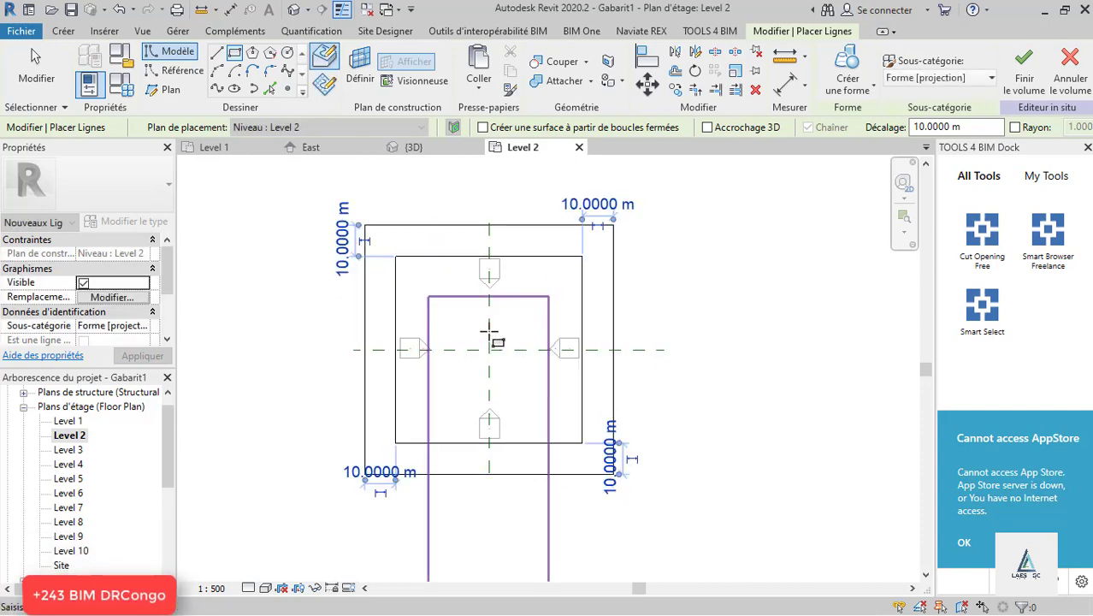
scroll(496, 330, "up", 2)
key("Escape")
key("Escape")
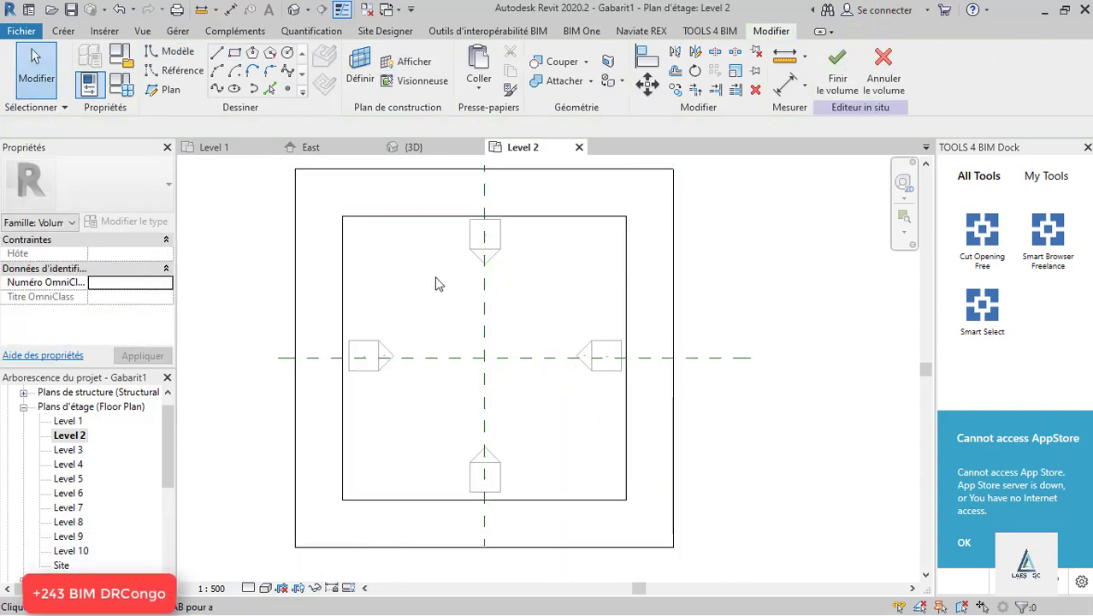
scroll(432, 282, "down", 2)
scroll(415, 282, "up", 2)
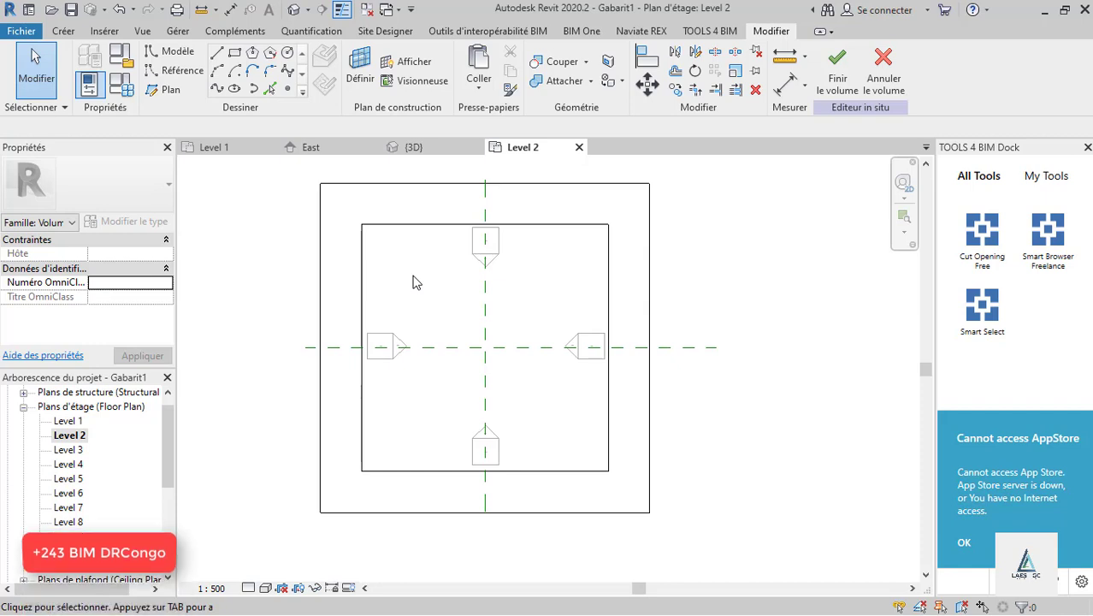
scroll(414, 268, "up", 2)
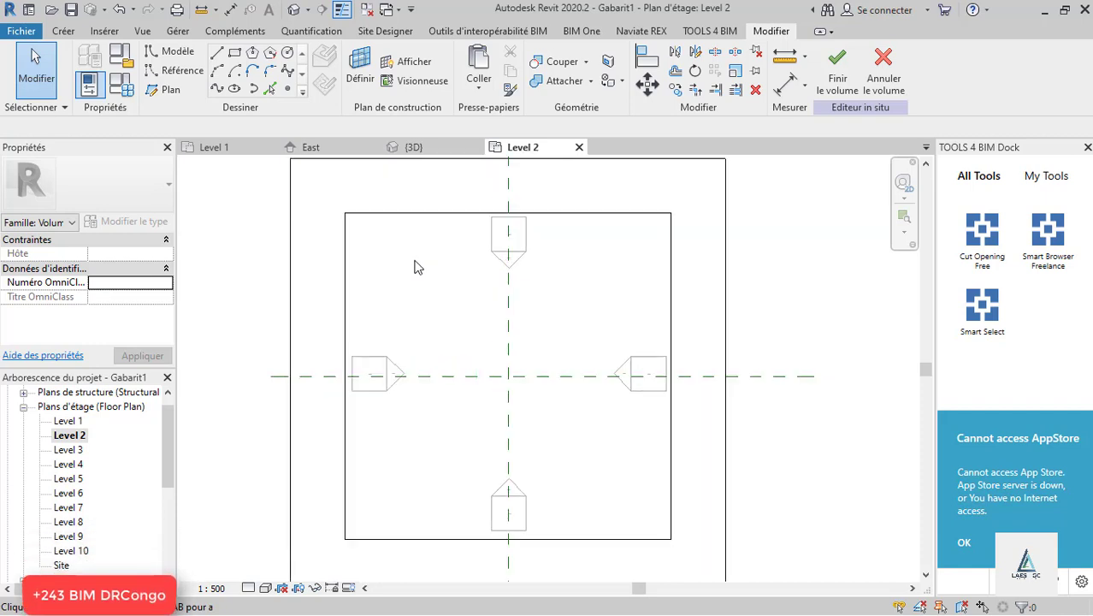
- Draw a second rectangle offset 1 m inside the 10 m inset square
left_click(234, 52)
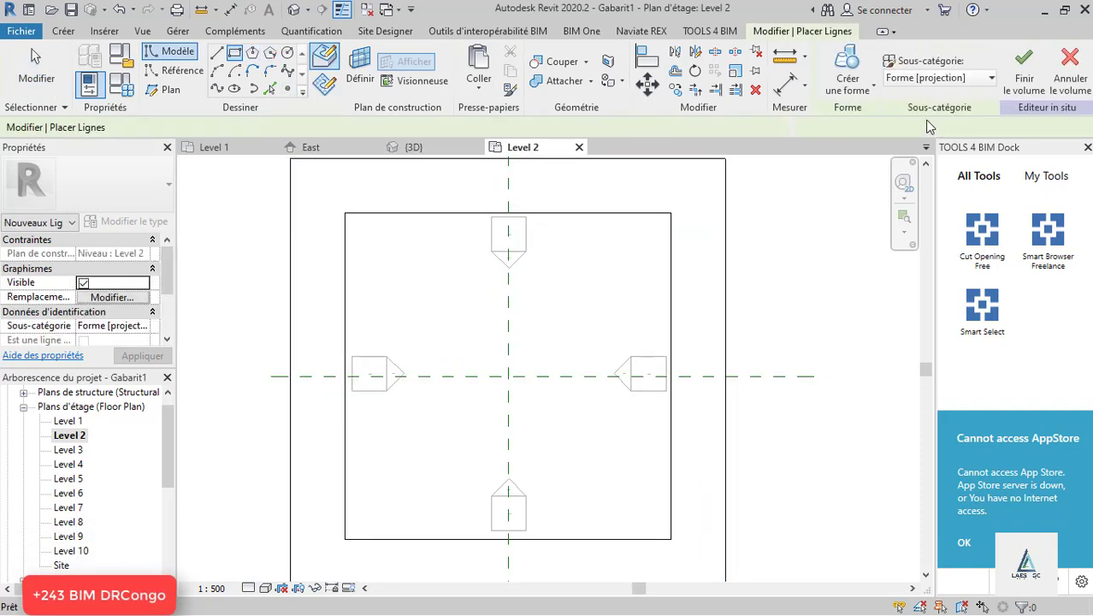
left_click(976, 127)
type("1")
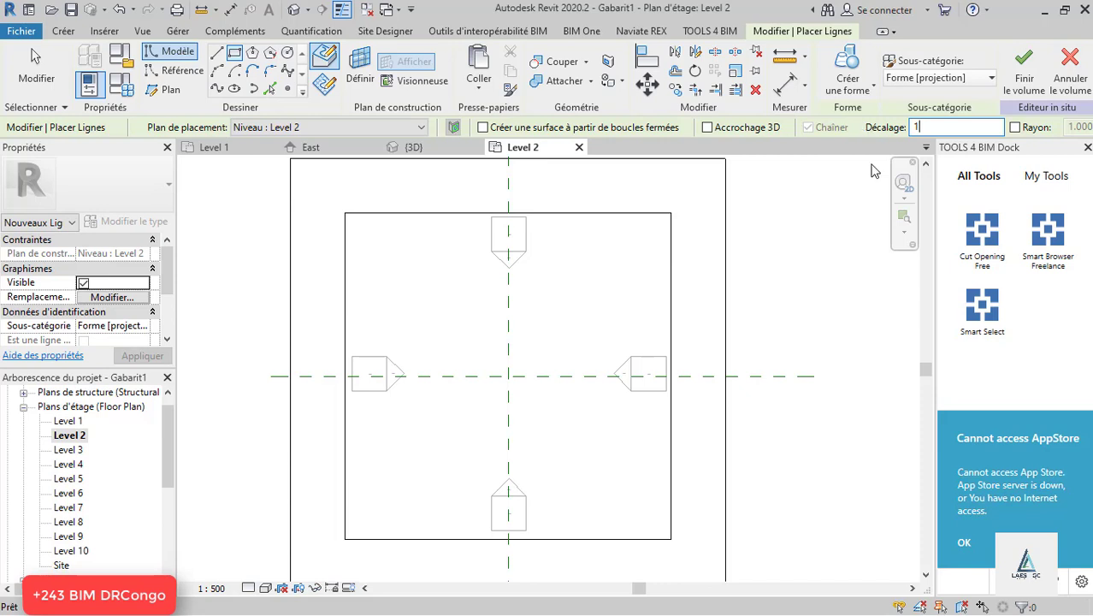
key("Return")
left_click(345, 213)
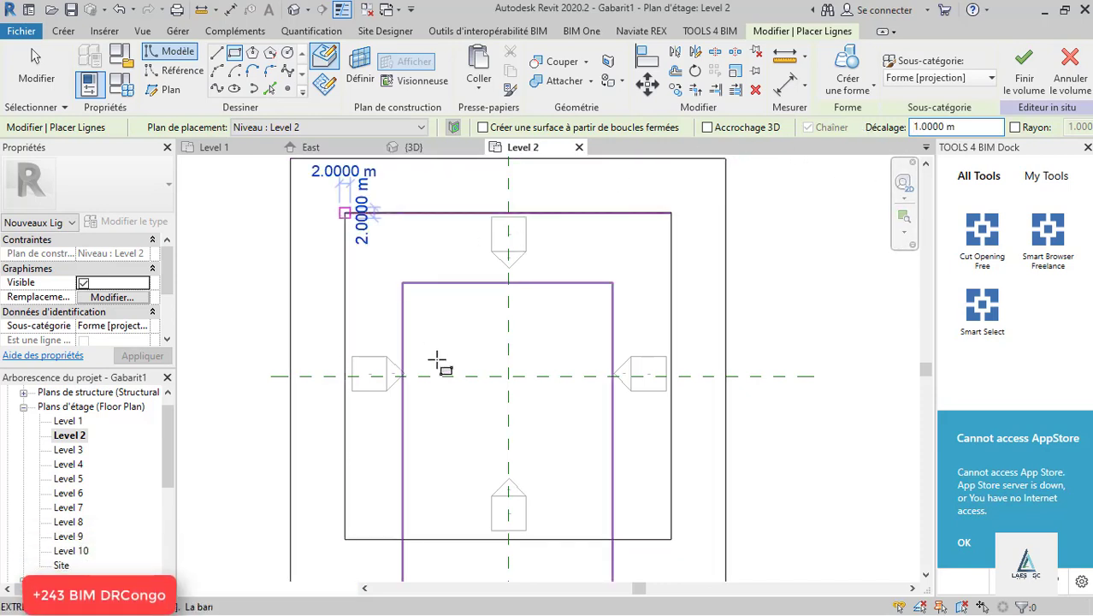
left_click(674, 540)
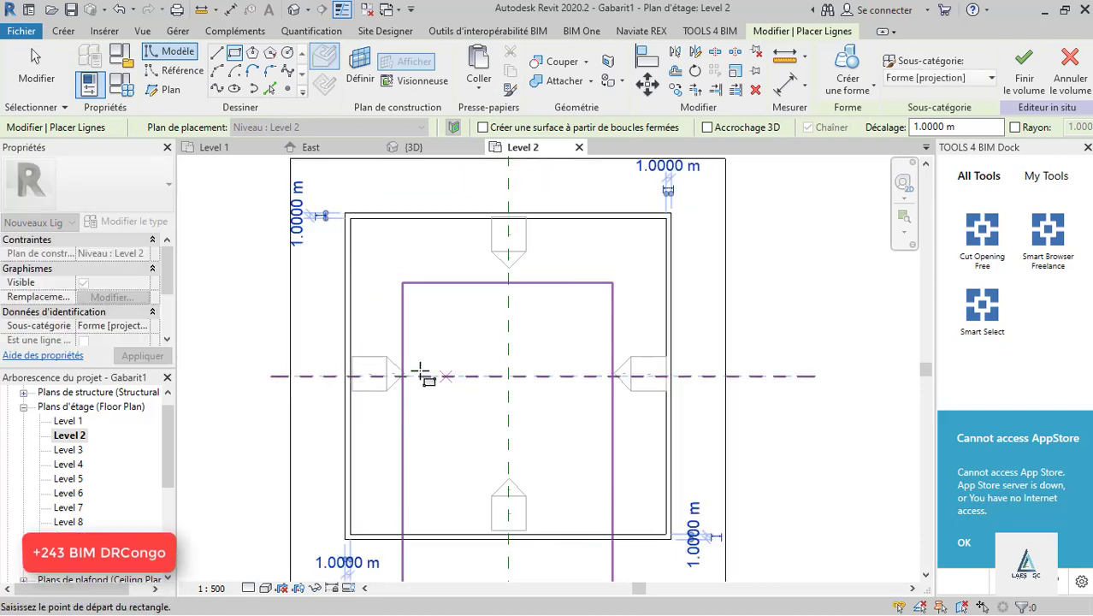
scroll(392, 305, "up", 2)
key("Escape")
key("Escape")
- Draw diagonal construction lines across the top-left corner, starting 10 m down the left edge
scroll(371, 334, "down", 1)
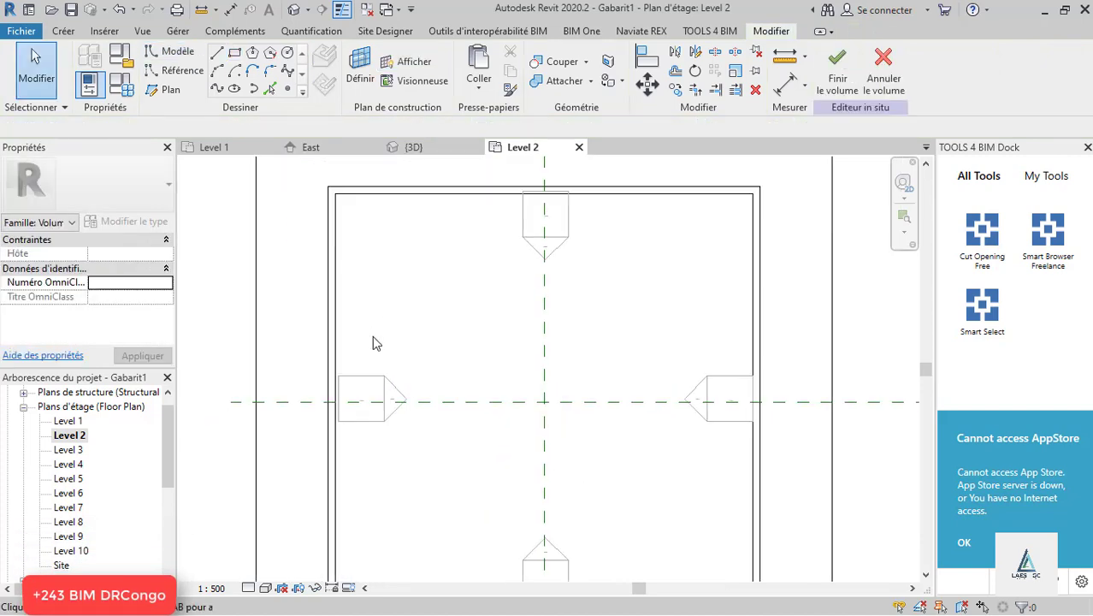
scroll(374, 342, "up", 3)
scroll(337, 466, "down", 2)
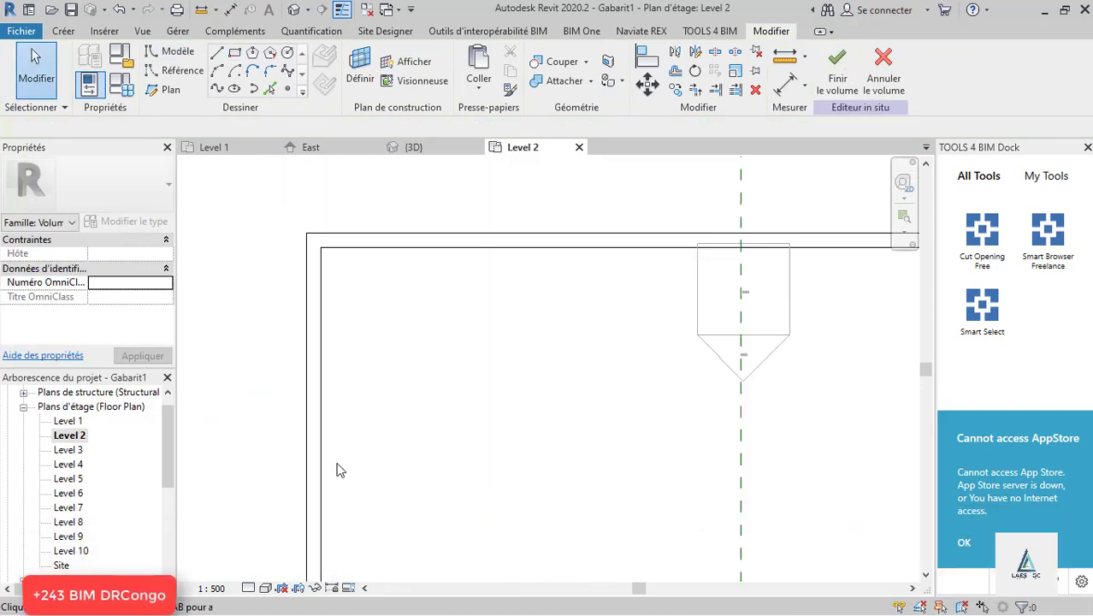
scroll(346, 383, "up", 1)
scroll(423, 246, "up", 2)
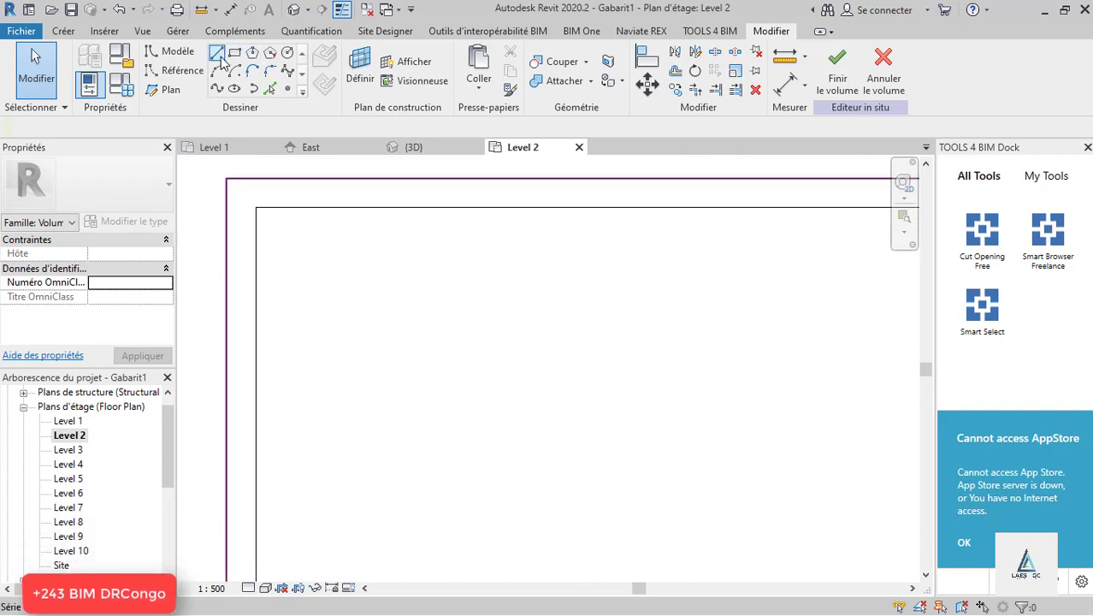
left_click(216, 52)
scroll(255, 206, "down", 1)
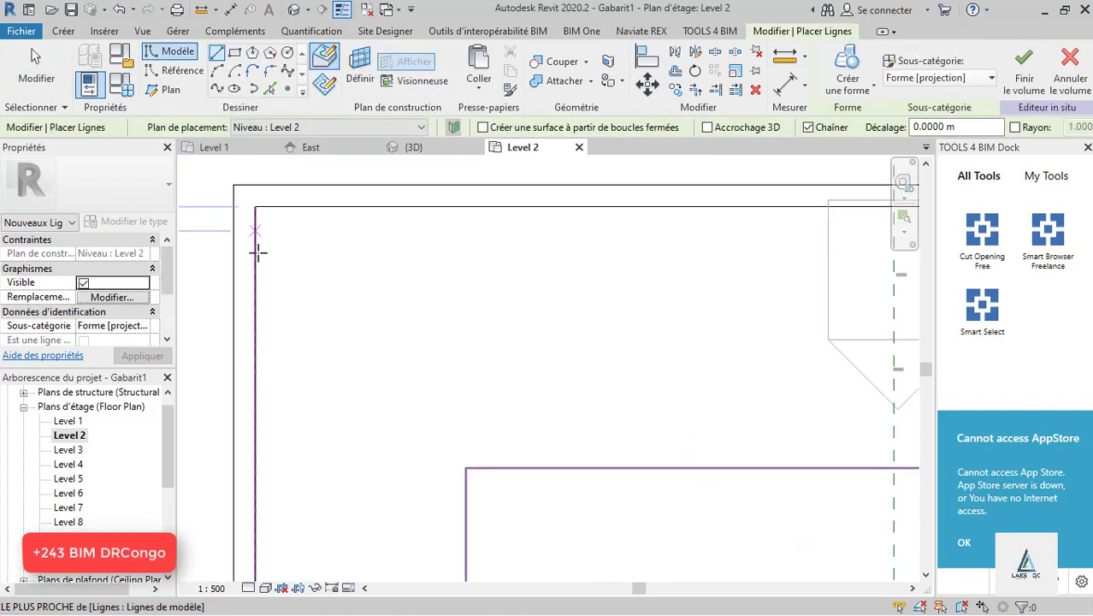
scroll(339, 313, "down", 1)
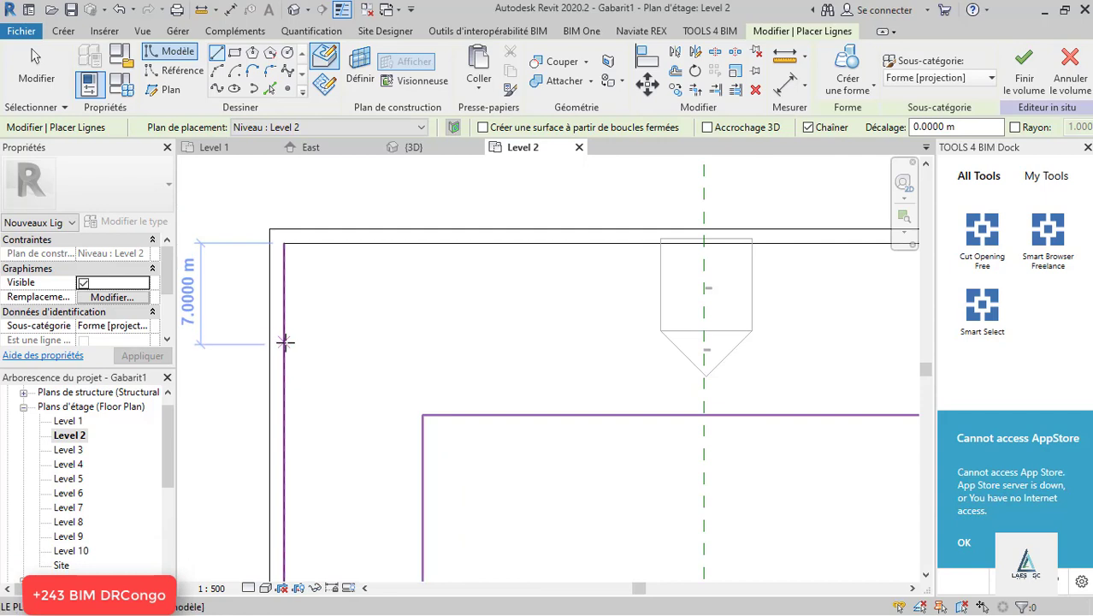
scroll(291, 346, "down", 1)
scroll(295, 353, "down", 1)
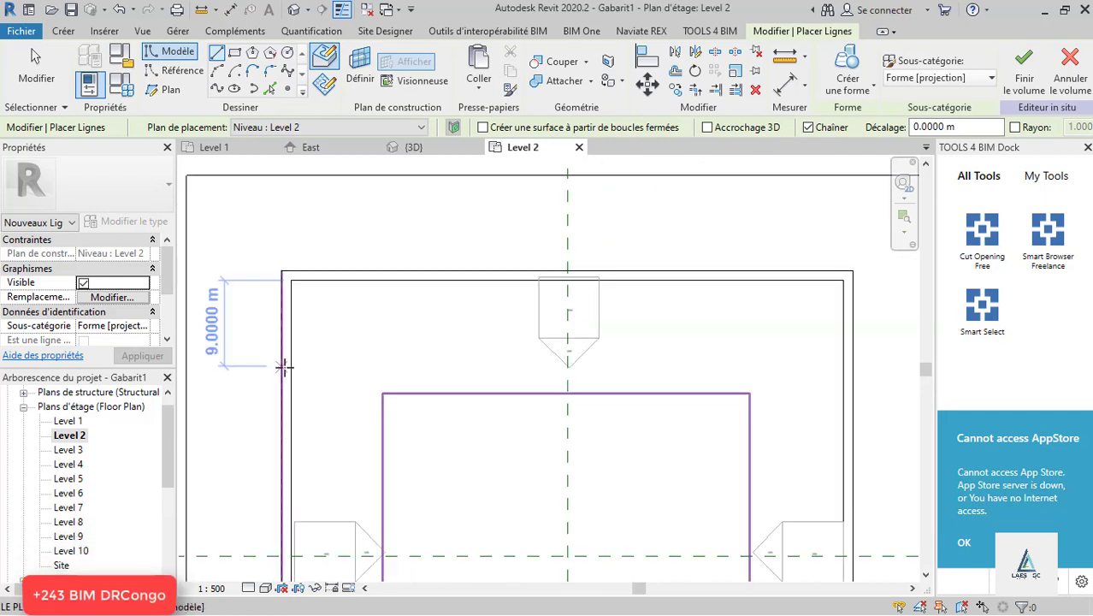
scroll(289, 370, "up", 1)
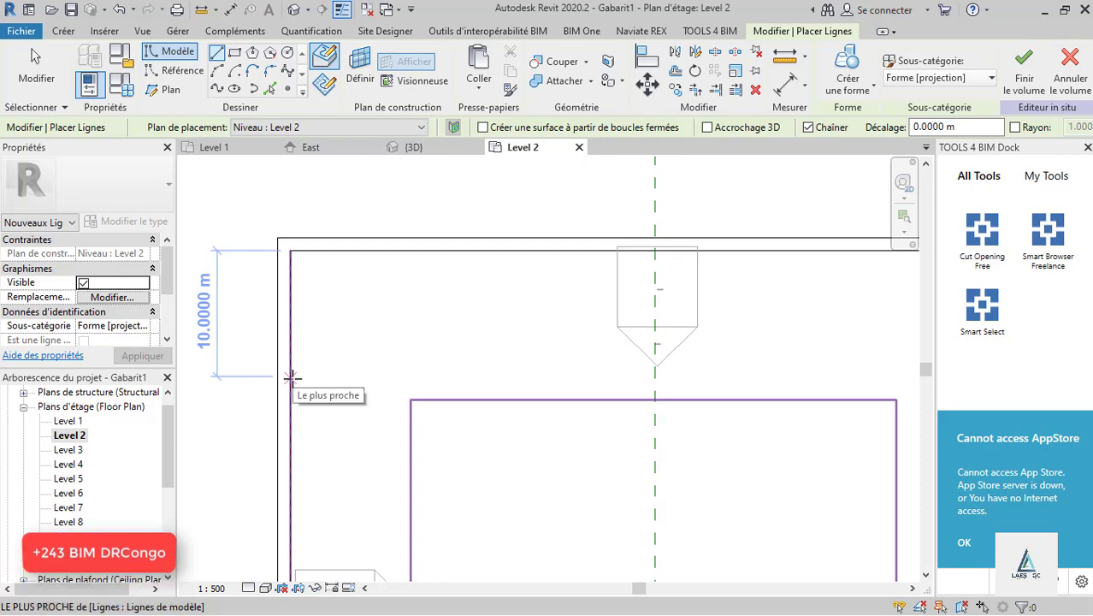
left_click(291, 377)
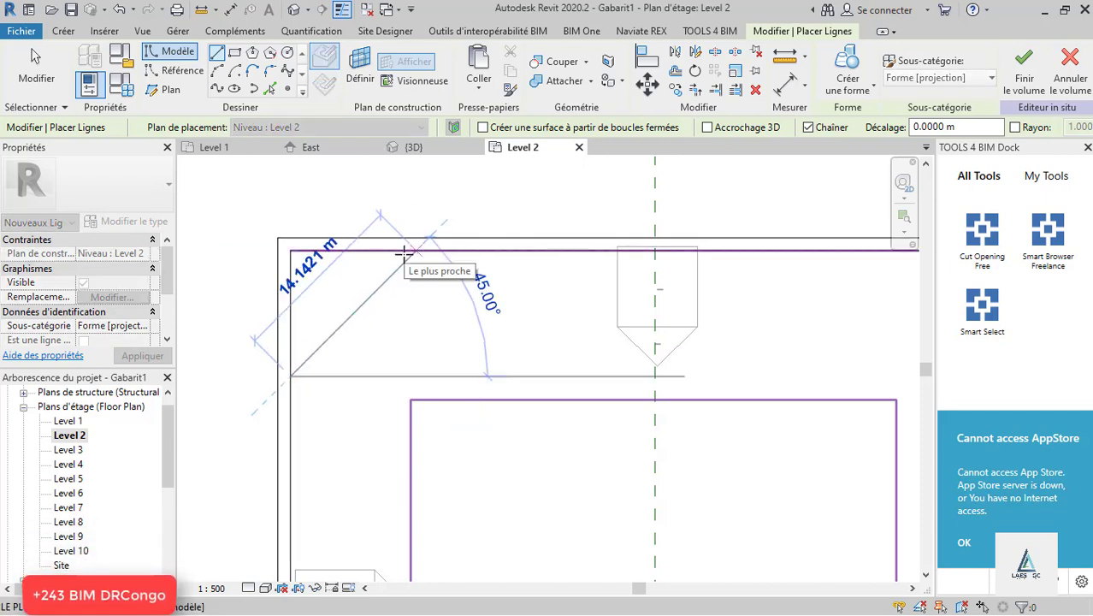
type("14")
key("Return")
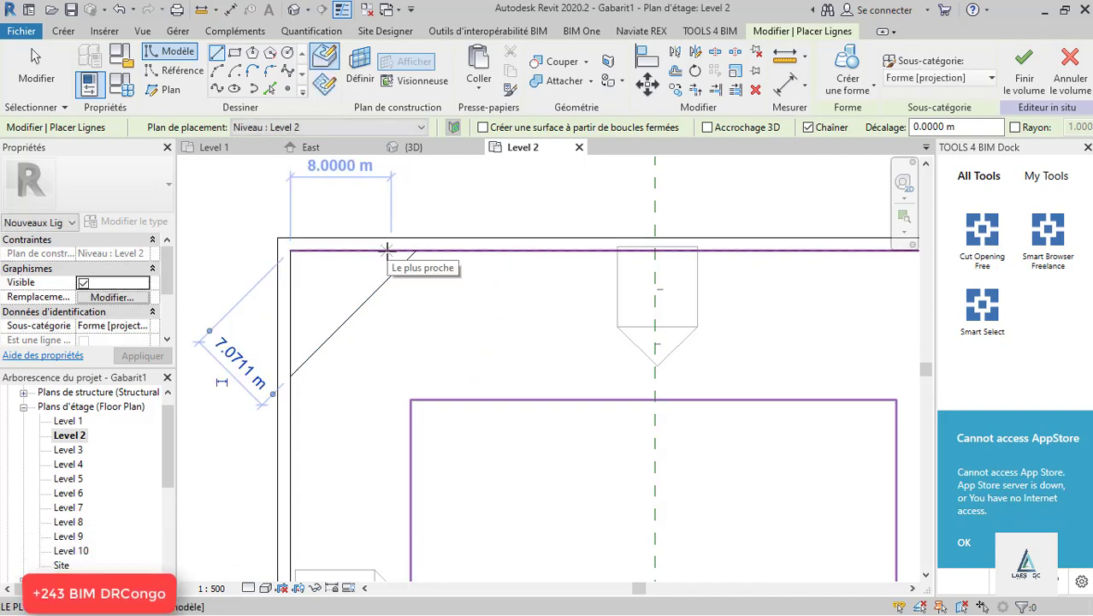
left_click(353, 313)
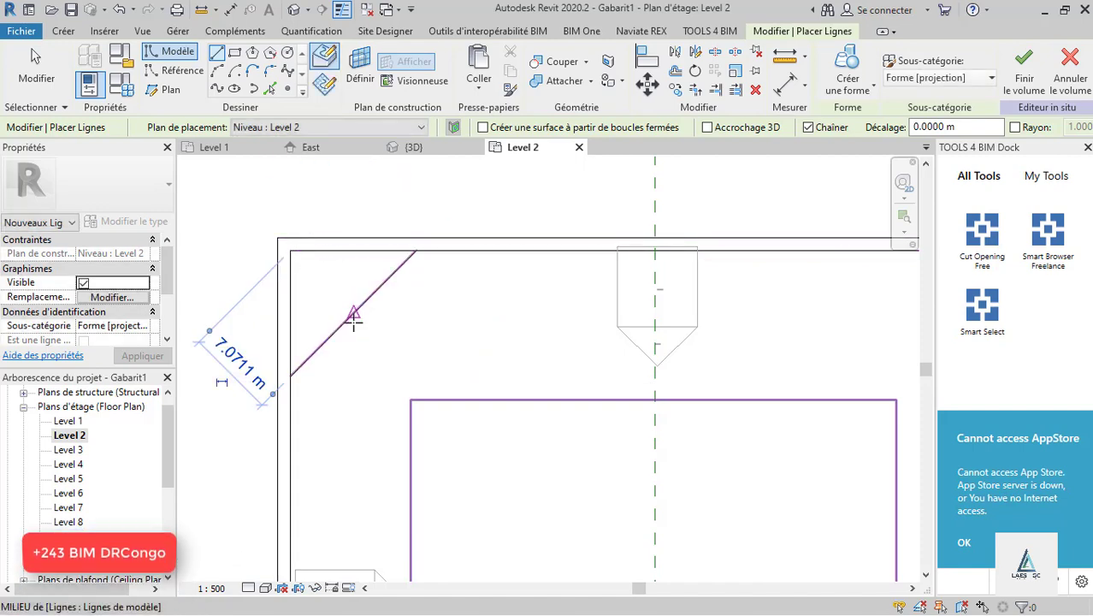
left_click(291, 253)
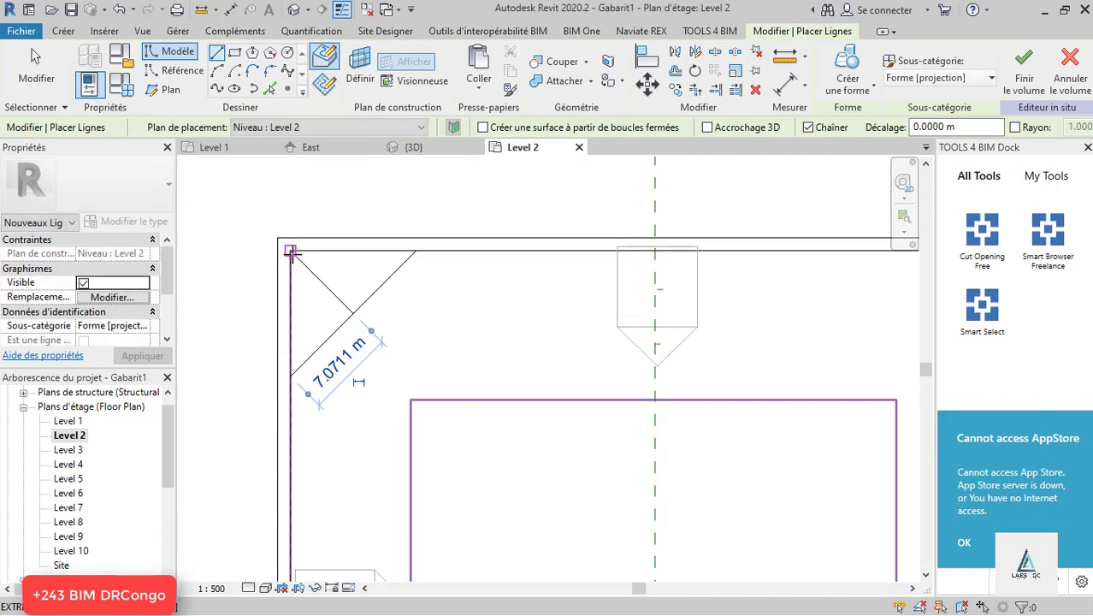
scroll(336, 317, "up", 2)
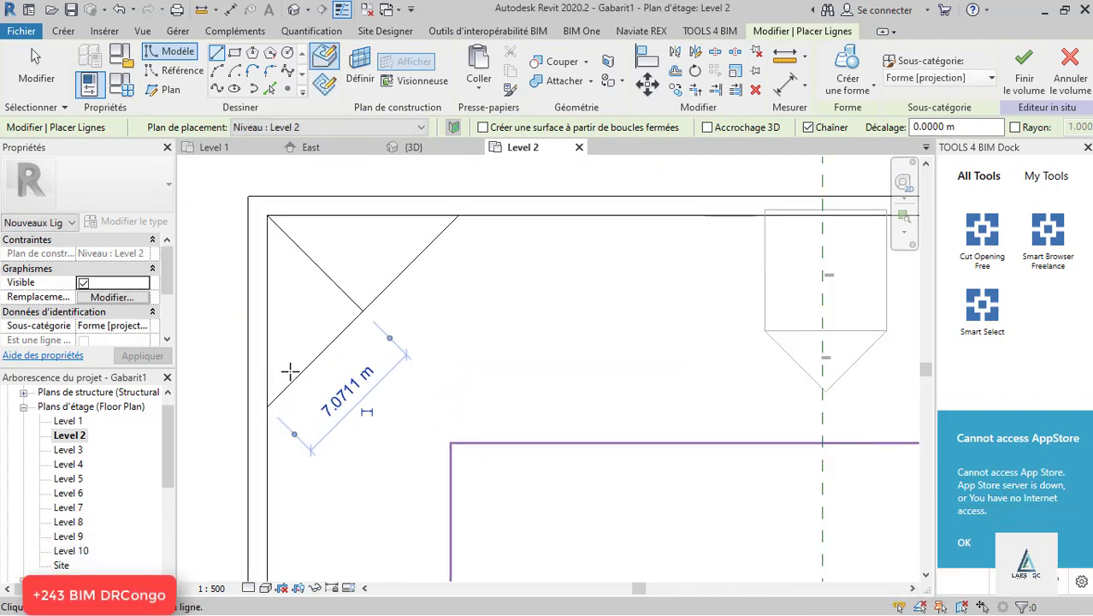
- Draw the 2.5 m stepped notch lines off the diagonals in the top-left corner
left_click(316, 262)
left_click(316, 358)
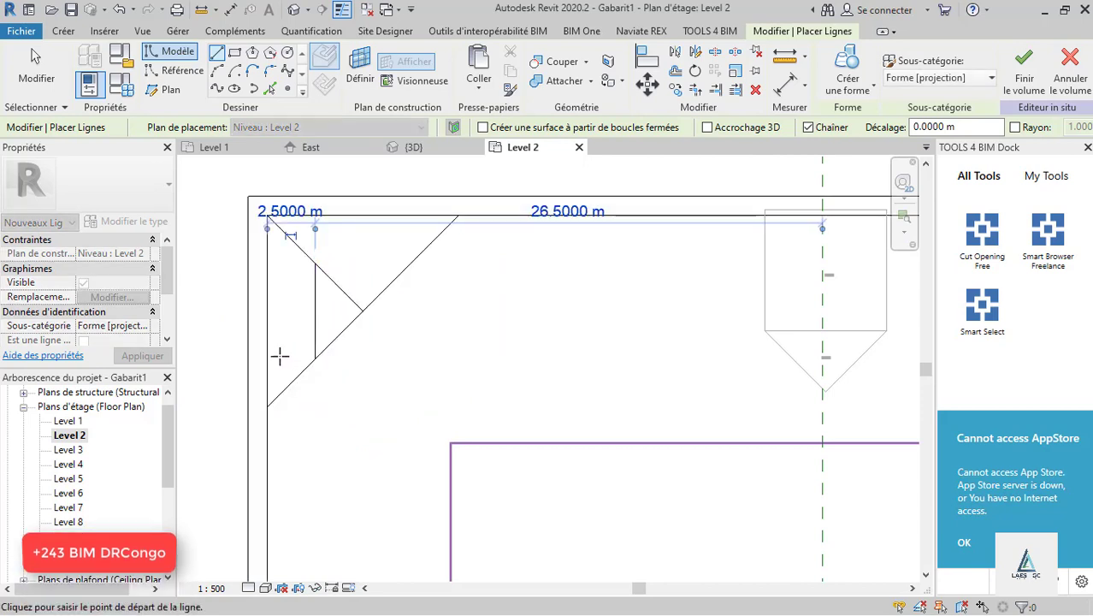
key("Escape")
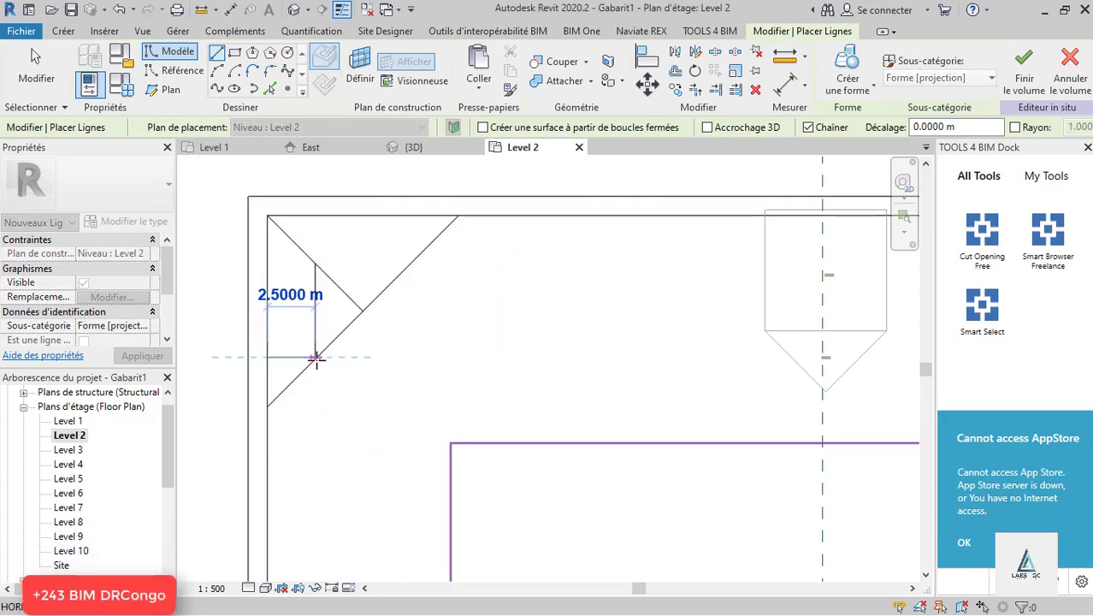
scroll(317, 359, "up", 3)
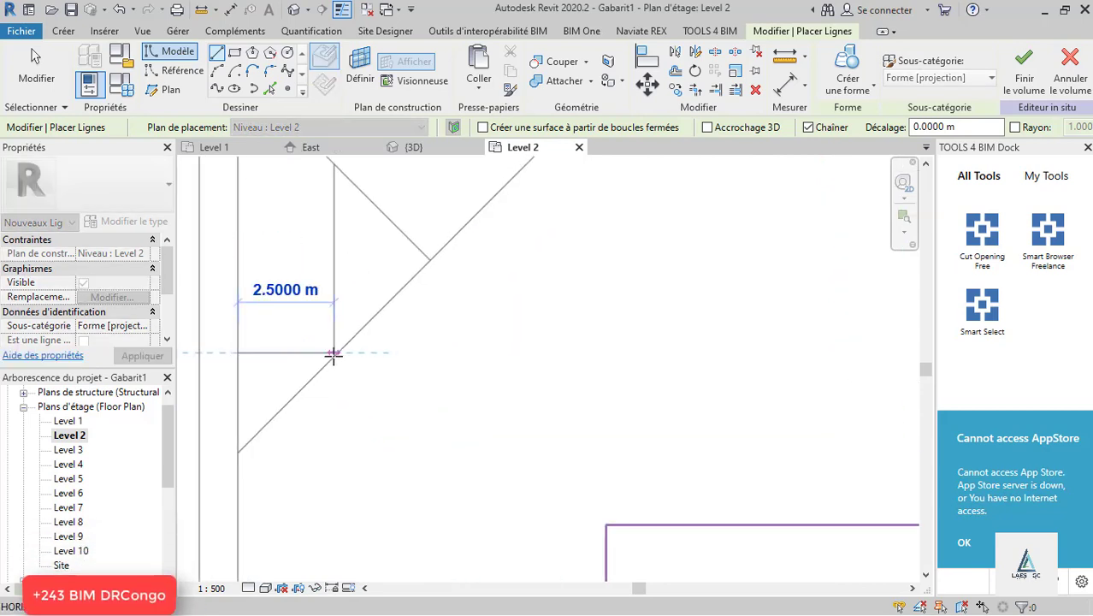
left_click(333, 355)
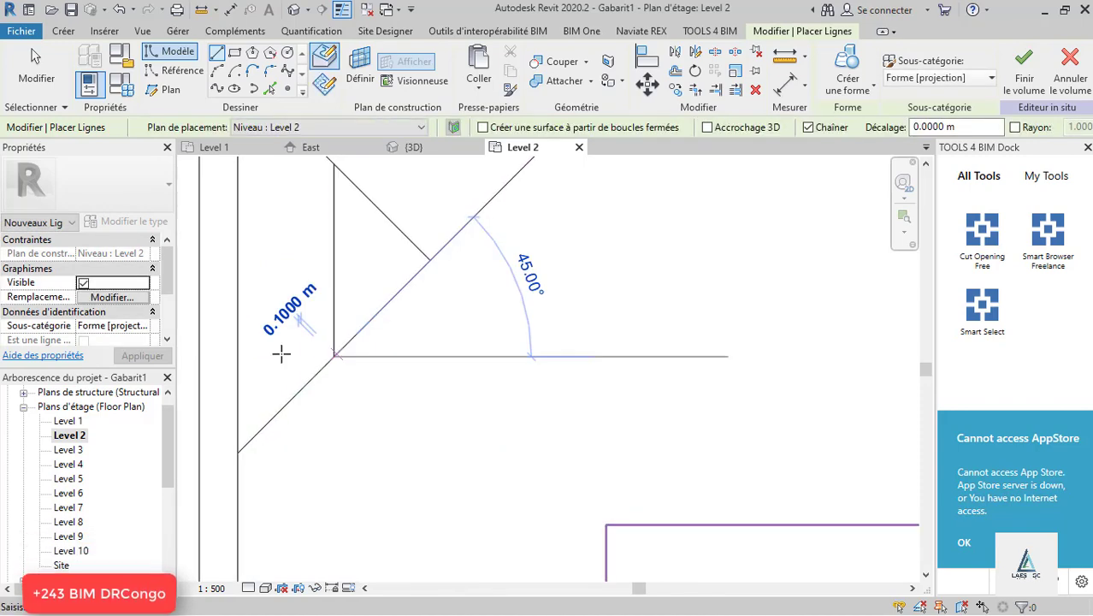
left_click(239, 355)
key("Escape")
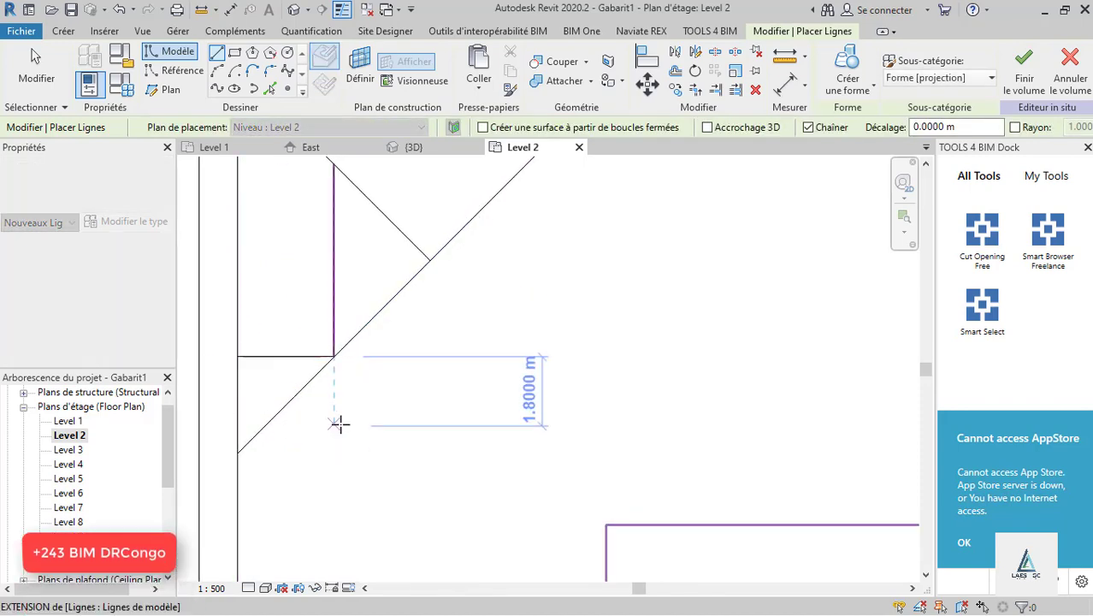
scroll(342, 424, "down", 2)
left_click(341, 253)
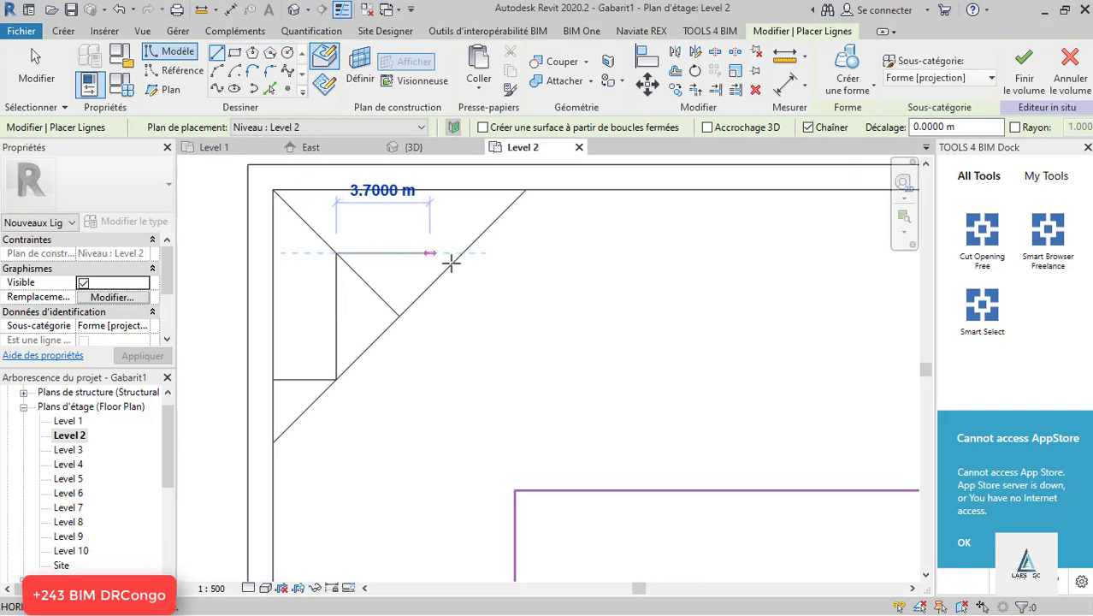
left_click(460, 254)
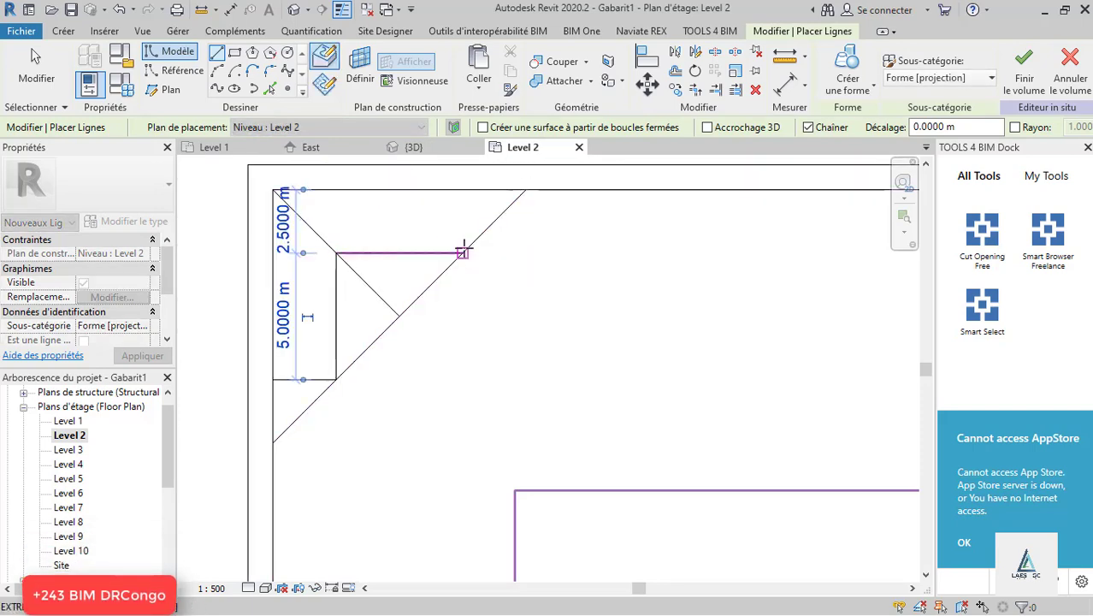
left_click(463, 189)
key("Escape")
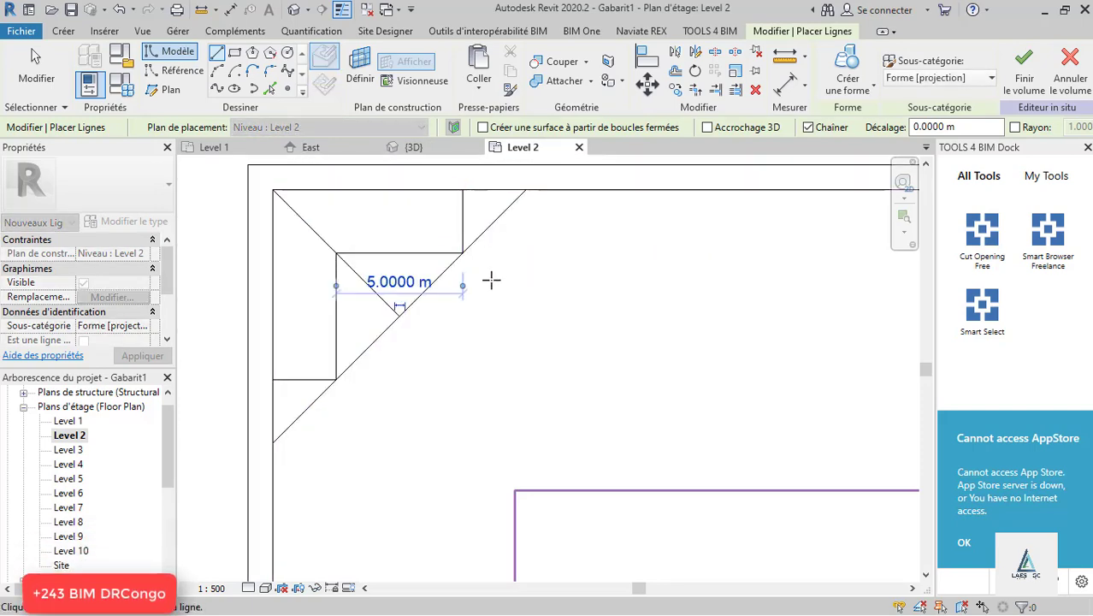
- Delete the diagonal construction lines and select the remaining stepped notch lines
key("Escape")
left_click_drag(444, 350, 389, 303)
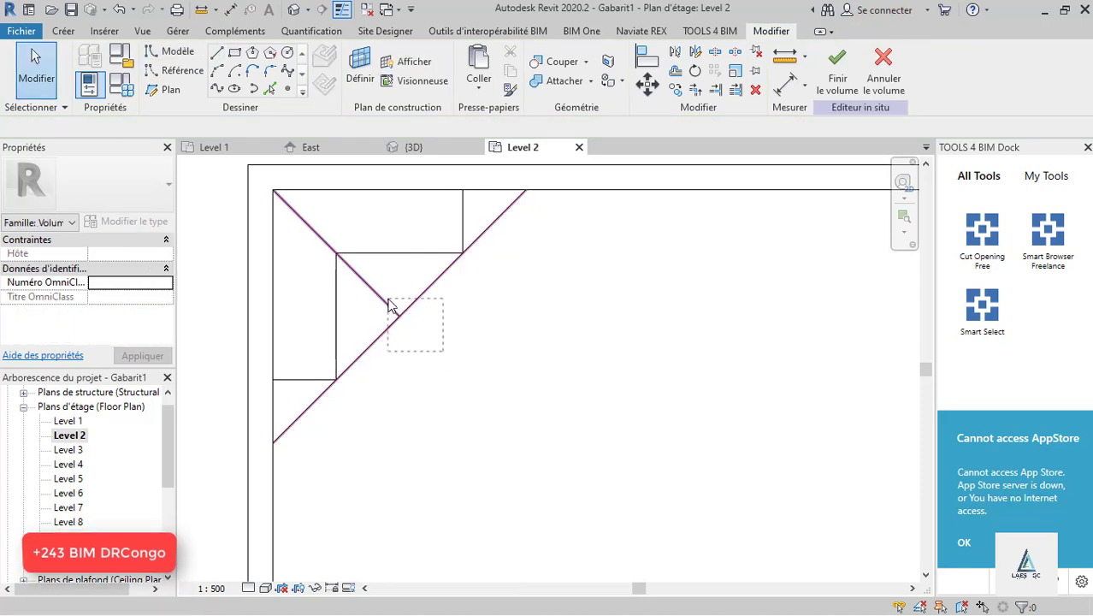
key("Delete")
scroll(303, 305, "down", 1)
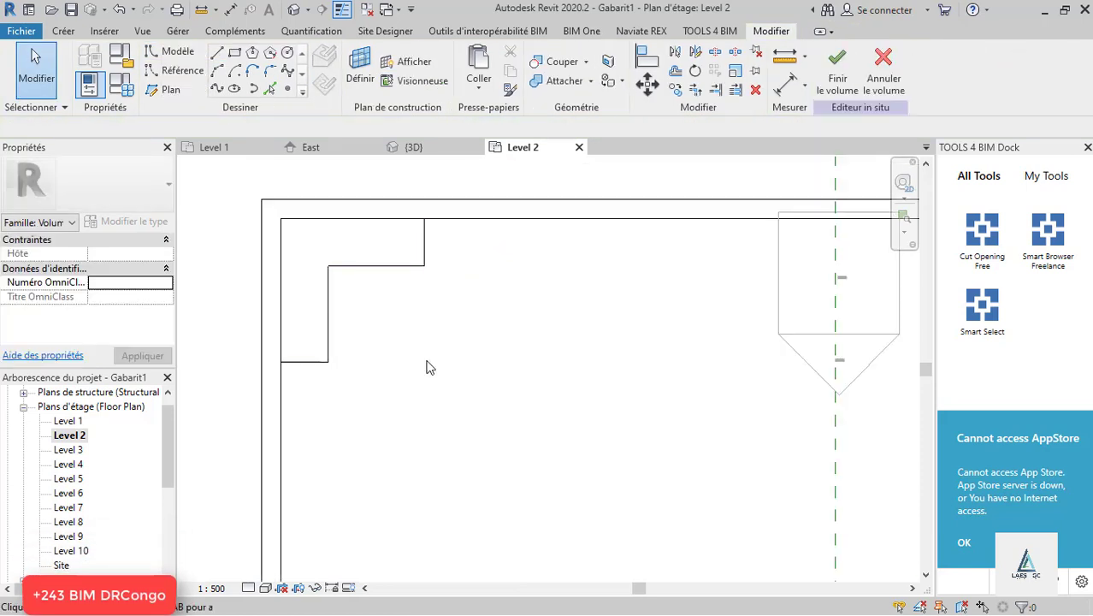
left_click_drag(427, 360, 308, 242)
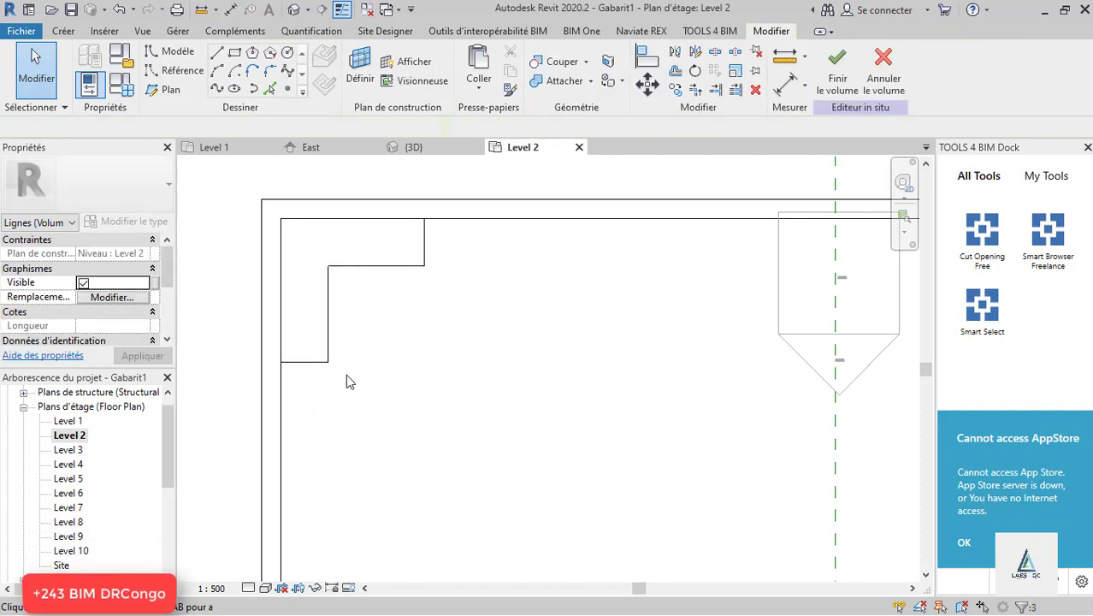
left_click_drag(380, 410, 305, 264)
- Mirror-copy the stepped notch about the vertical centre plane into the top-right corner
left_click(513, 332)
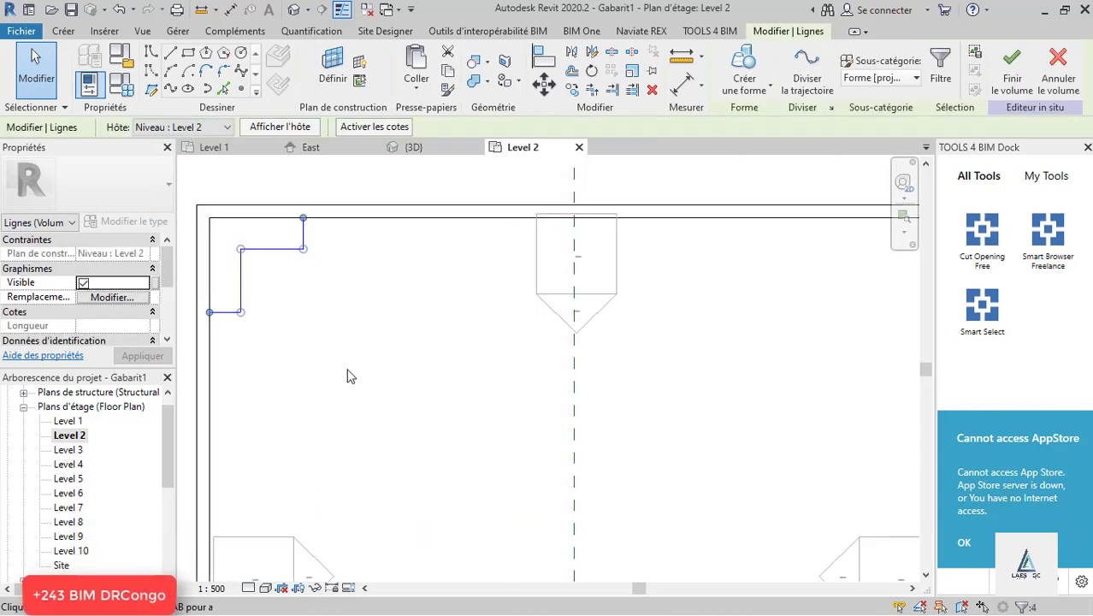
key("d")
key("m")
scroll(478, 295, "down", 3)
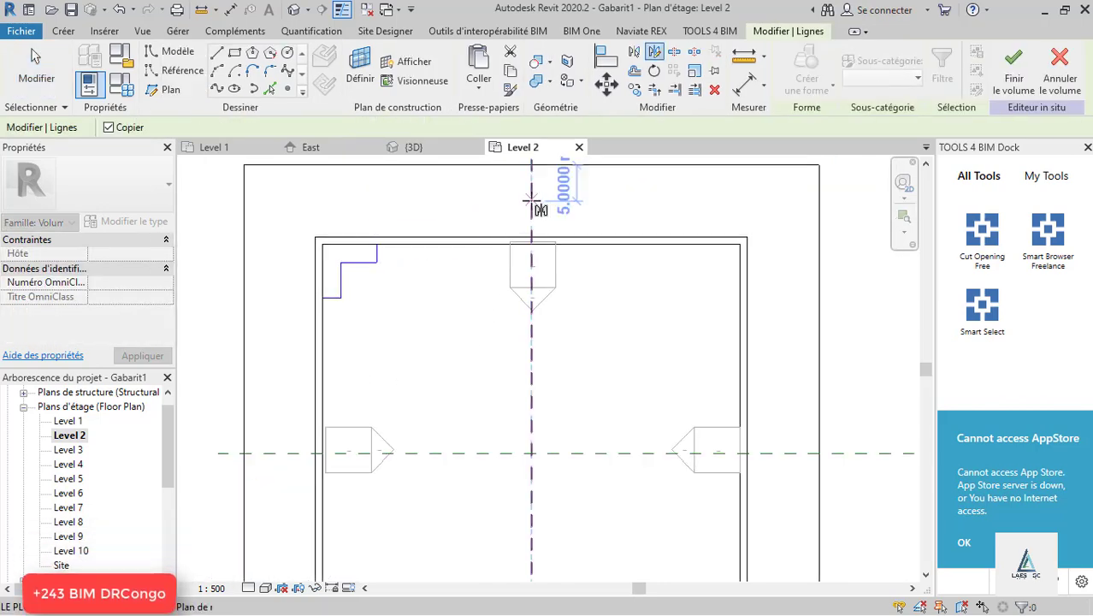
left_click(532, 201)
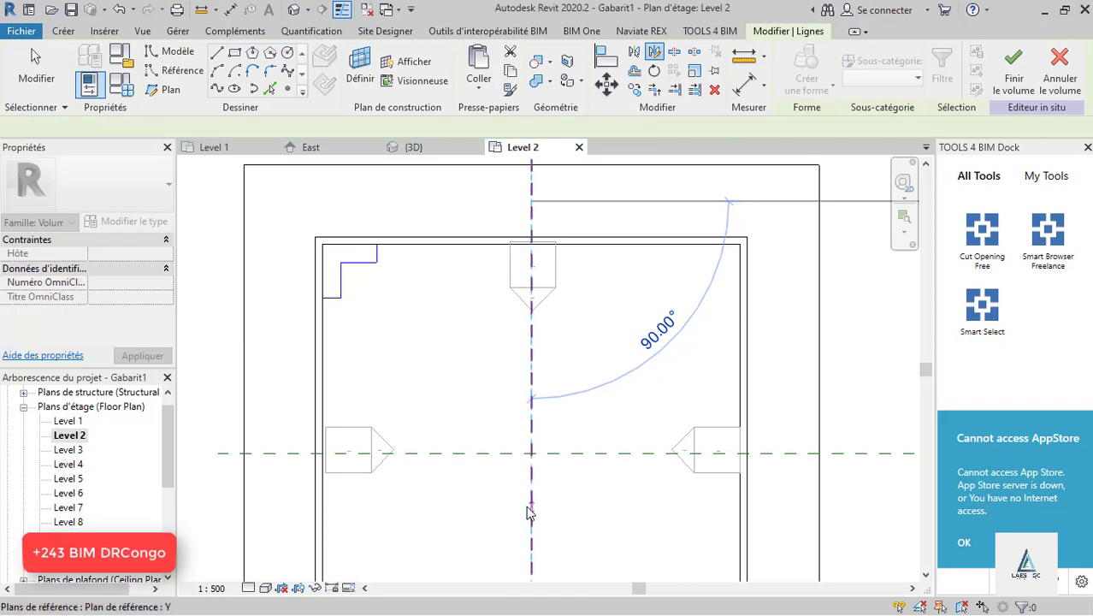
left_click(528, 508)
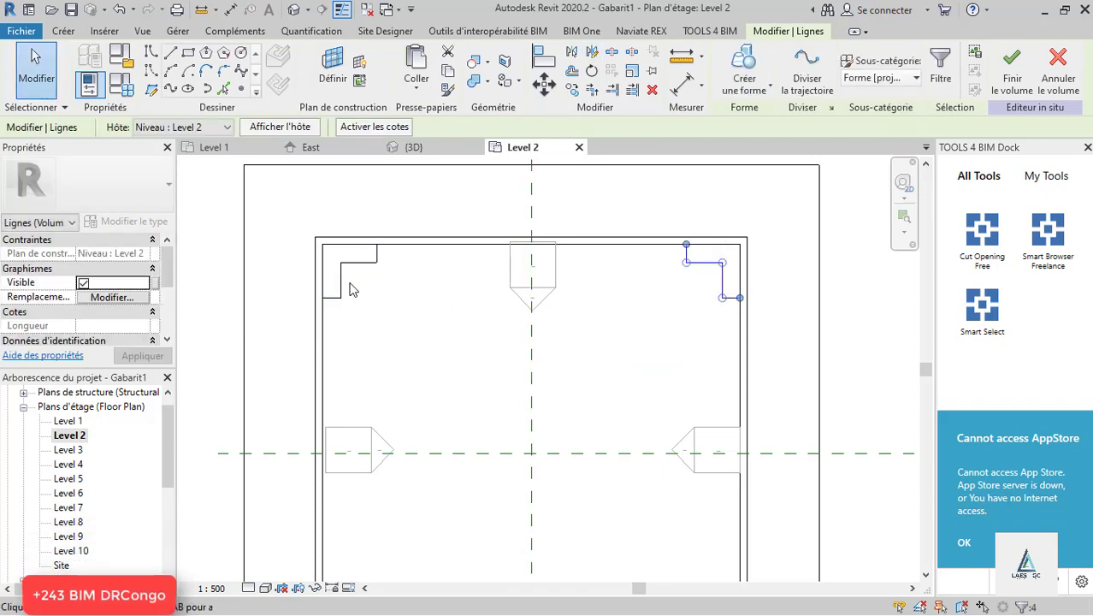
- Mirror both top notches about the horizontal centre plane into the bottom corners
left_click(426, 296)
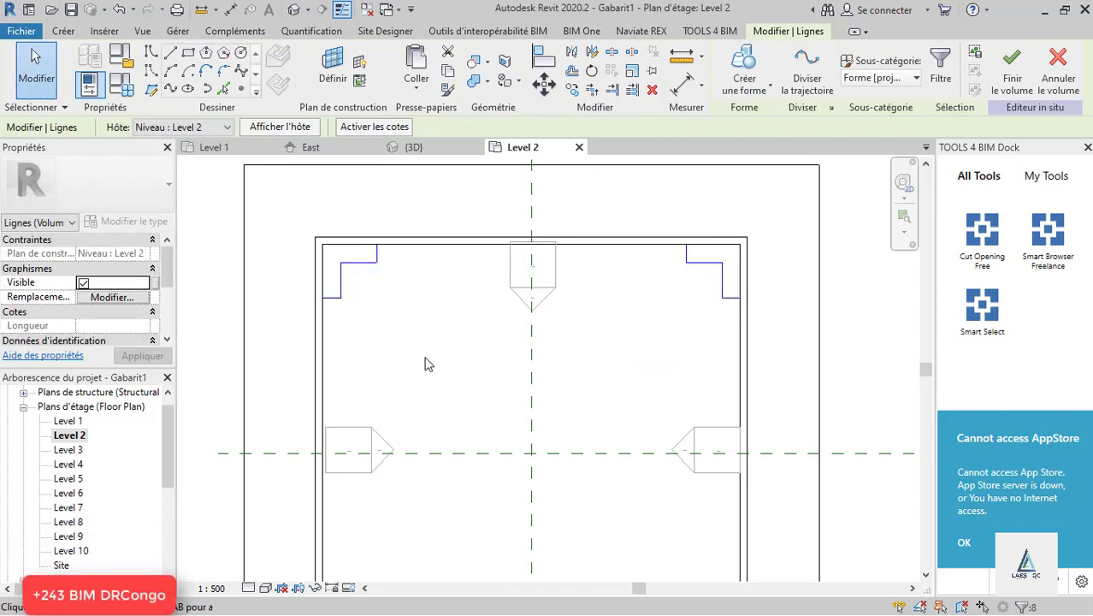
key("Escape")
scroll(268, 310, "down", 3)
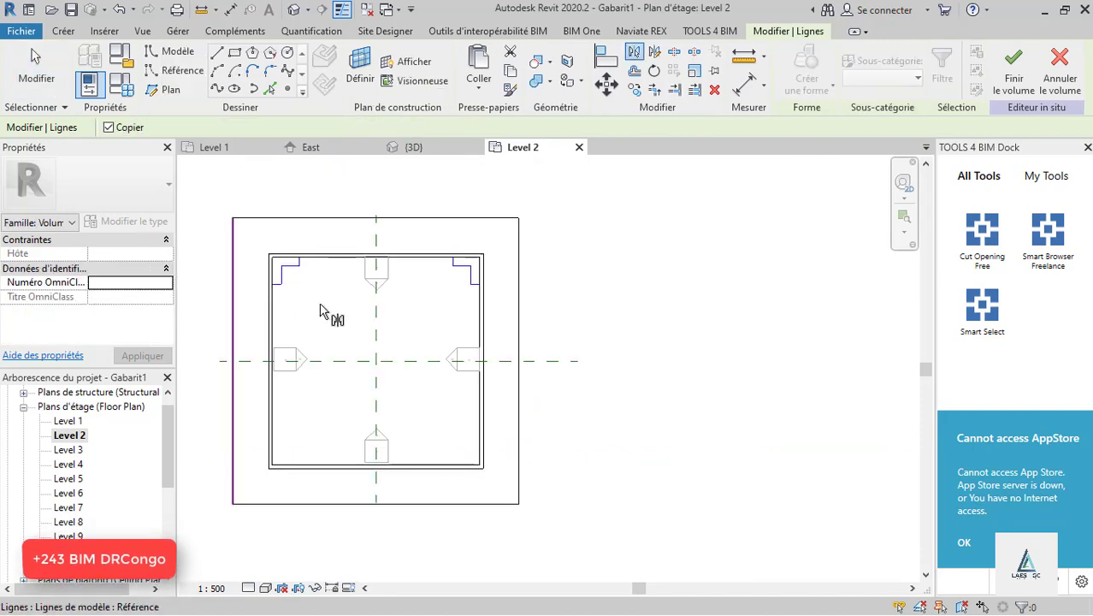
left_click(353, 367)
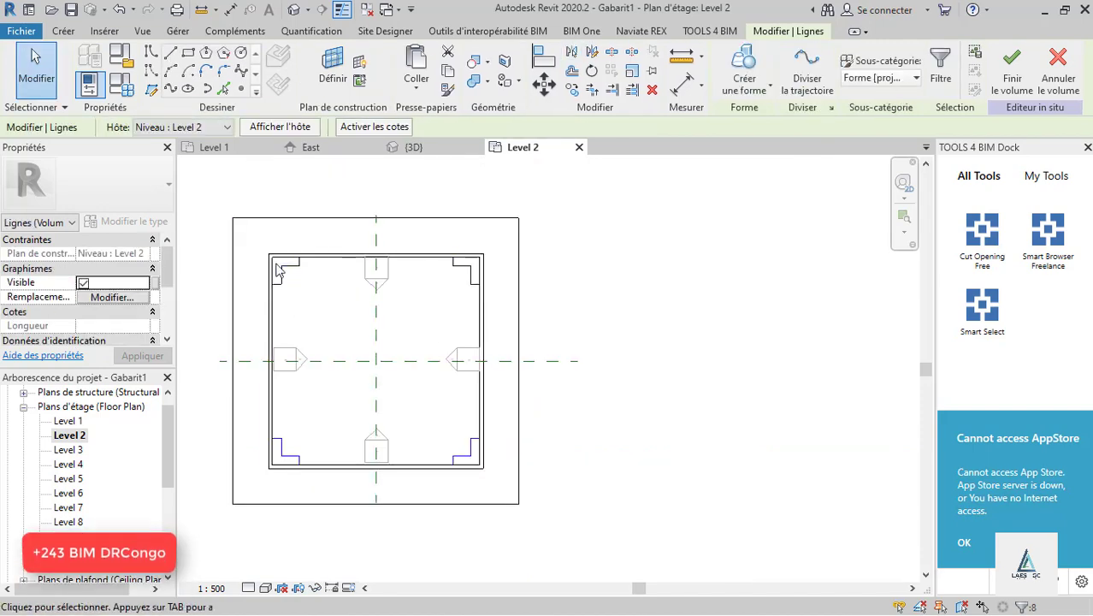
scroll(282, 265, "up", 3)
scroll(300, 299, "up", 2)
scroll(311, 322, "up", 1)
- Try stretching the top outline line toward the notch and dismiss the attached-elements error
key("Escape")
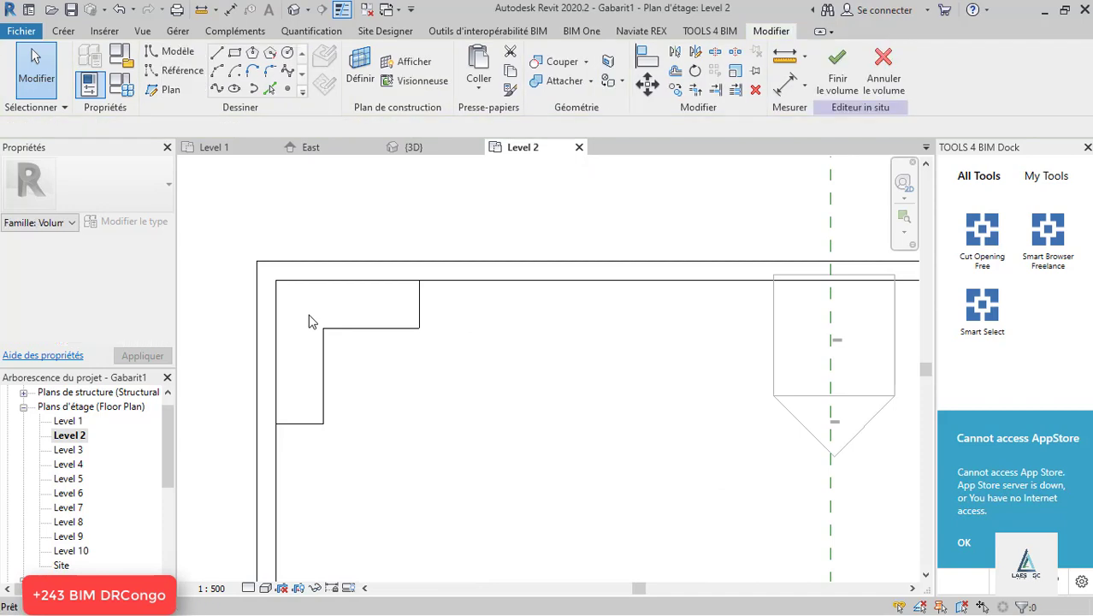
scroll(295, 313, "up", 2)
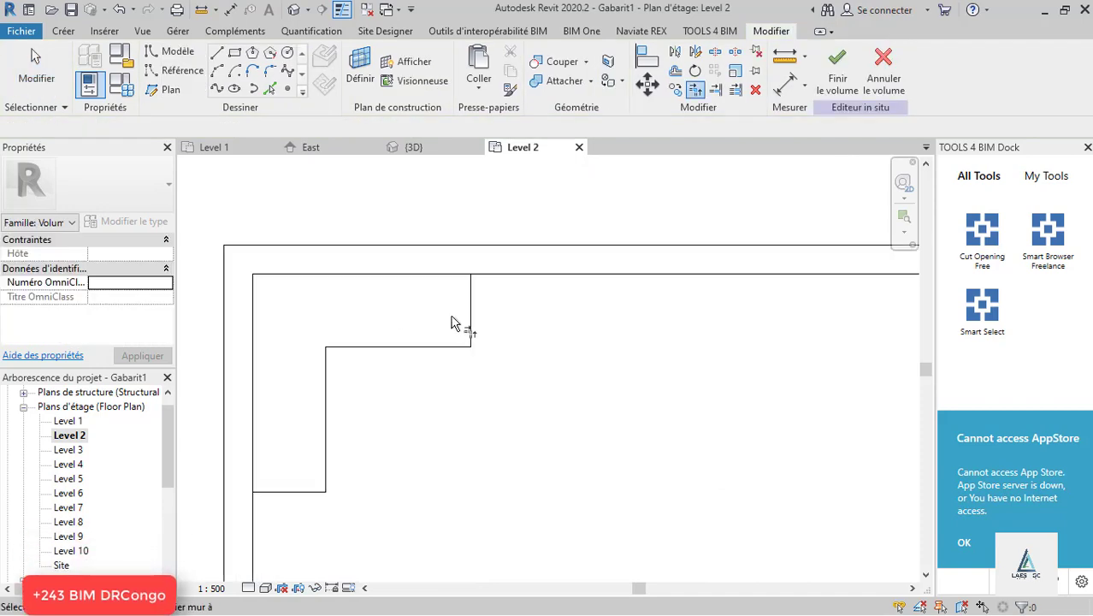
left_click_drag(400, 275, 435, 268)
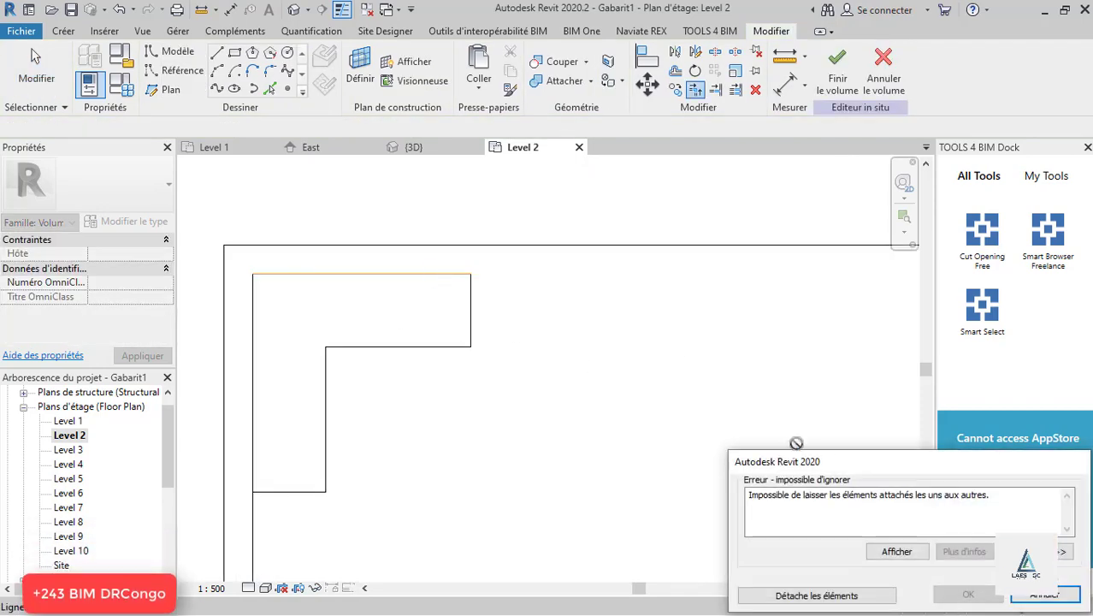
key("Escape")
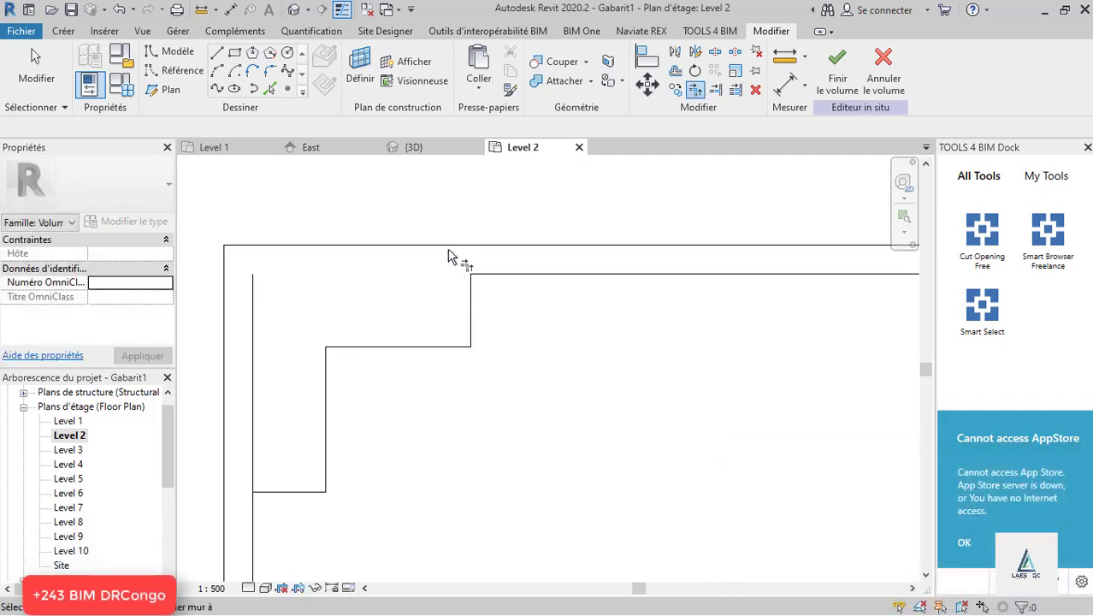
scroll(451, 257, "down", 2)
middle_click_drag(349, 415, 295, 232)
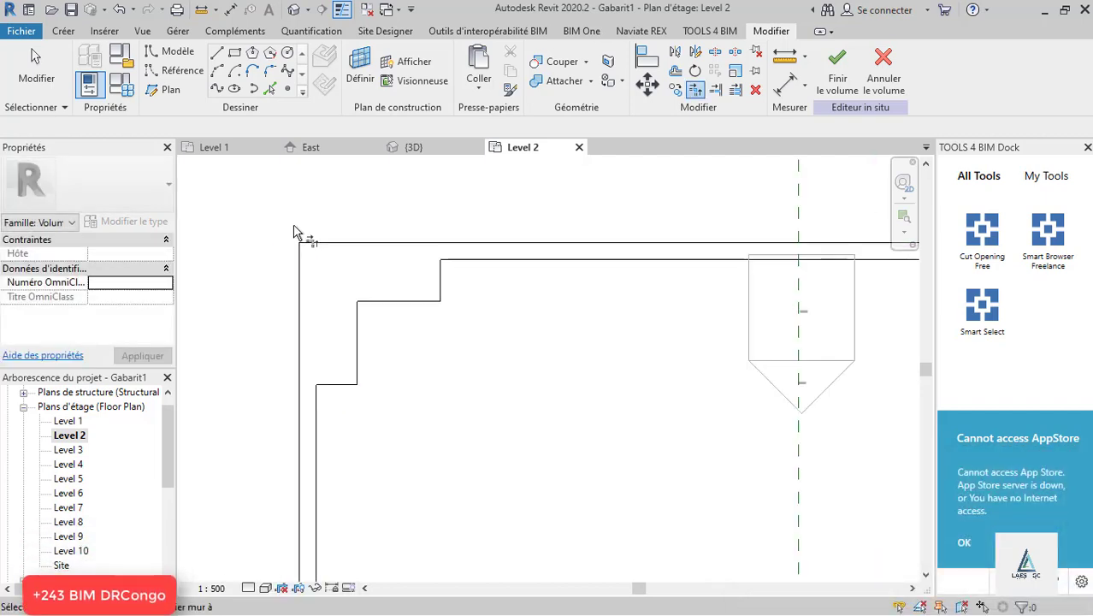
scroll(293, 232, "down", 3)
scroll(305, 440, "up", 3)
scroll(323, 395, "up", 2)
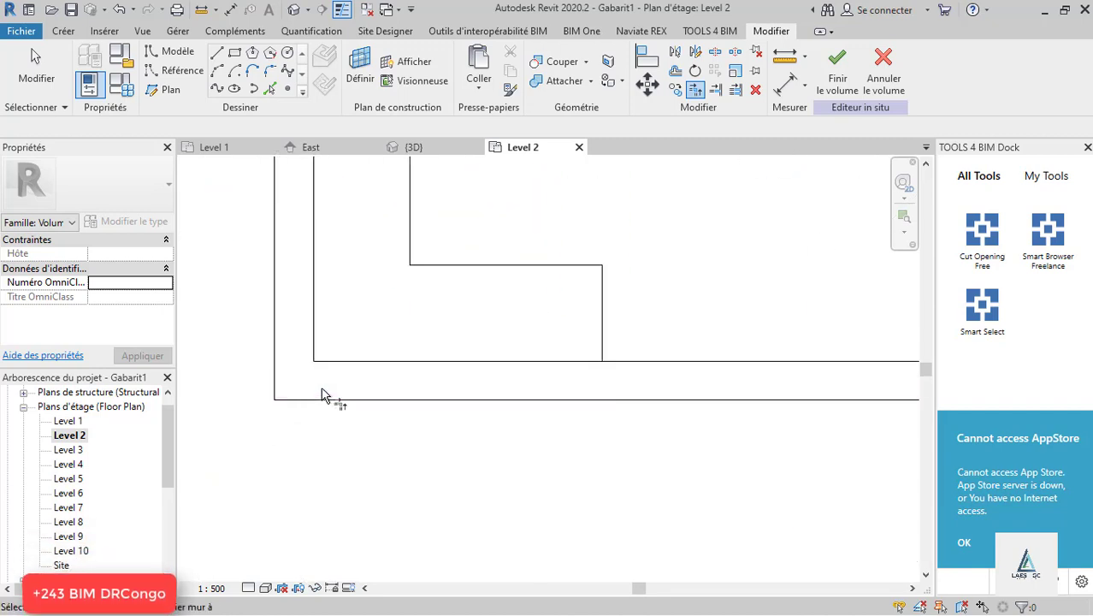
scroll(322, 395, "up", 2)
scroll(357, 403, "down", 2)
scroll(344, 322, "down", 2)
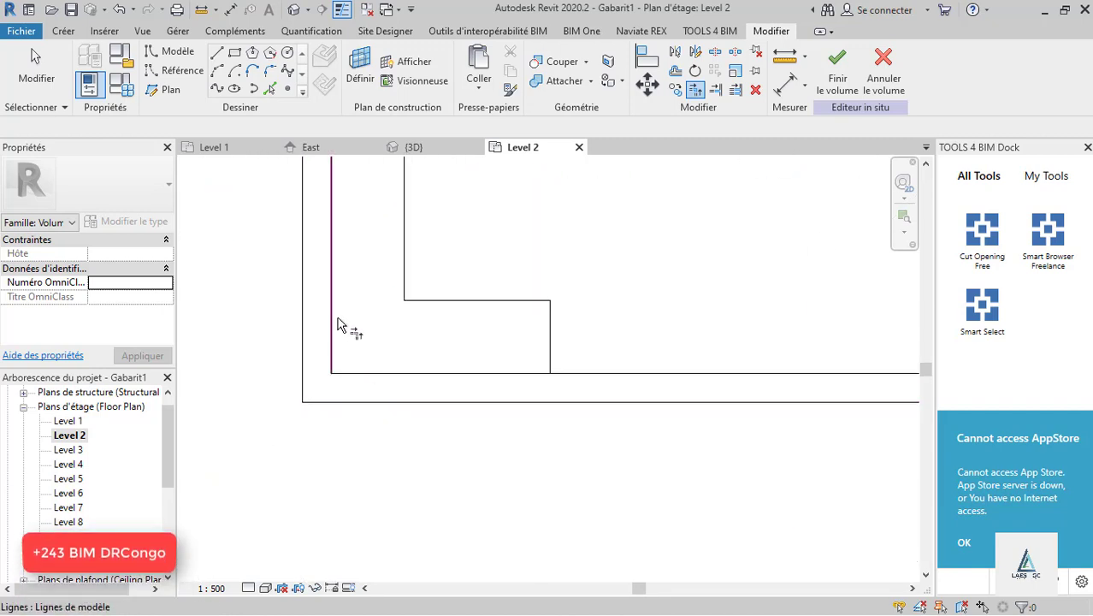
scroll(382, 315, "down", 3)
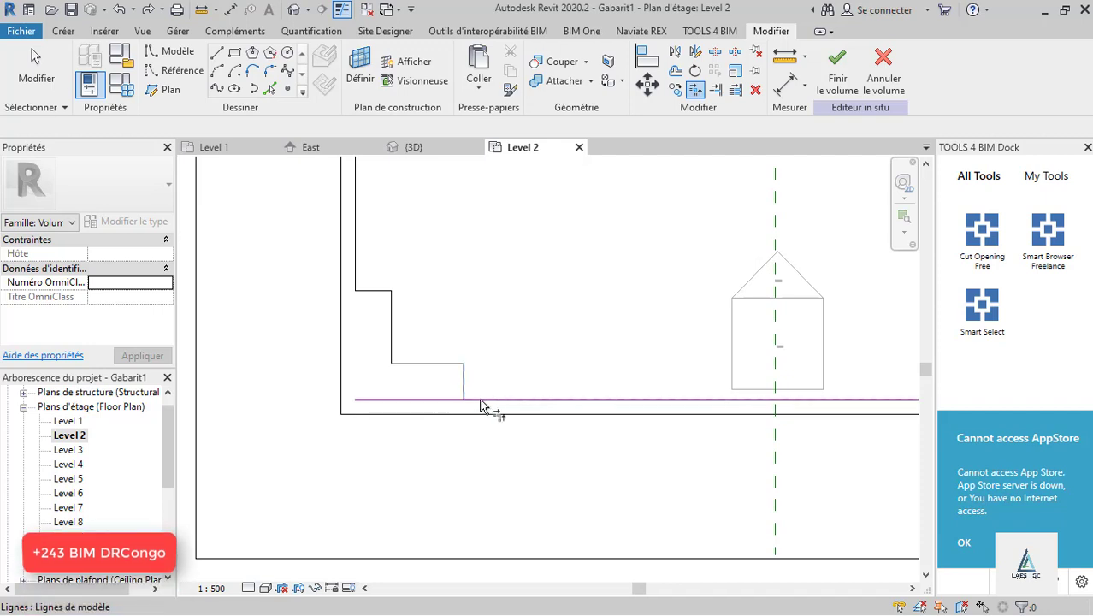
scroll(343, 398, "down", 4)
scroll(658, 384, "up", 2)
scroll(627, 413, "up", 2)
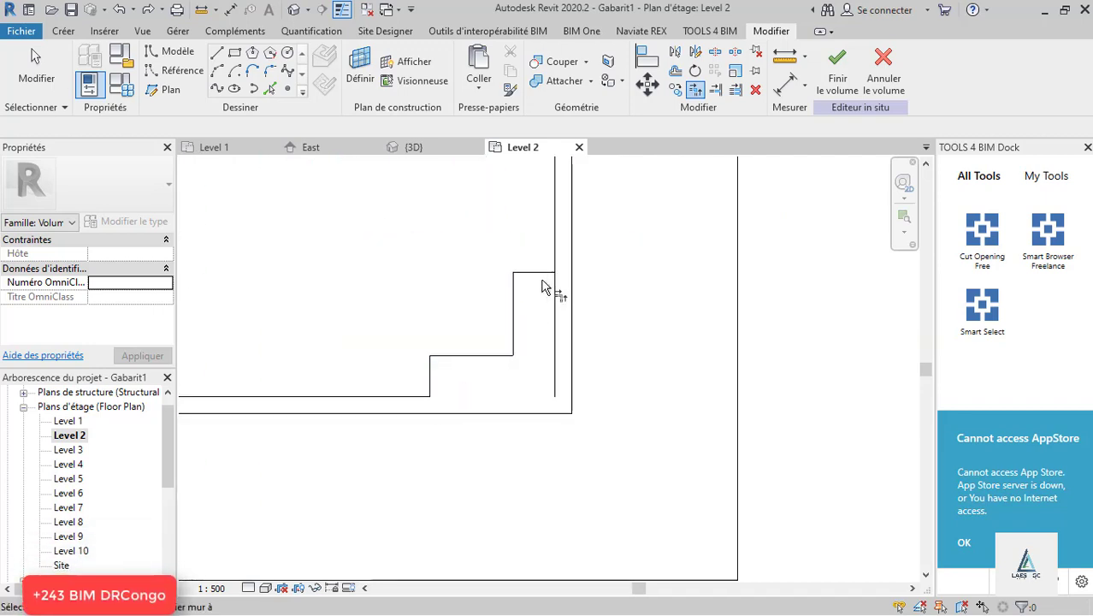
scroll(541, 473, "down", 4)
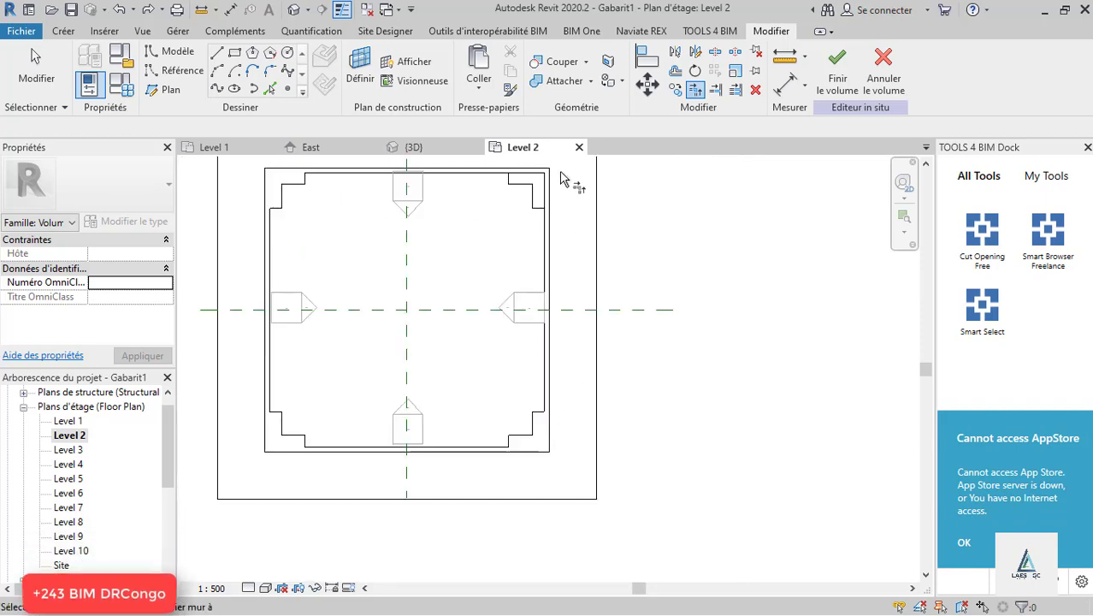
scroll(499, 161, "up", 4)
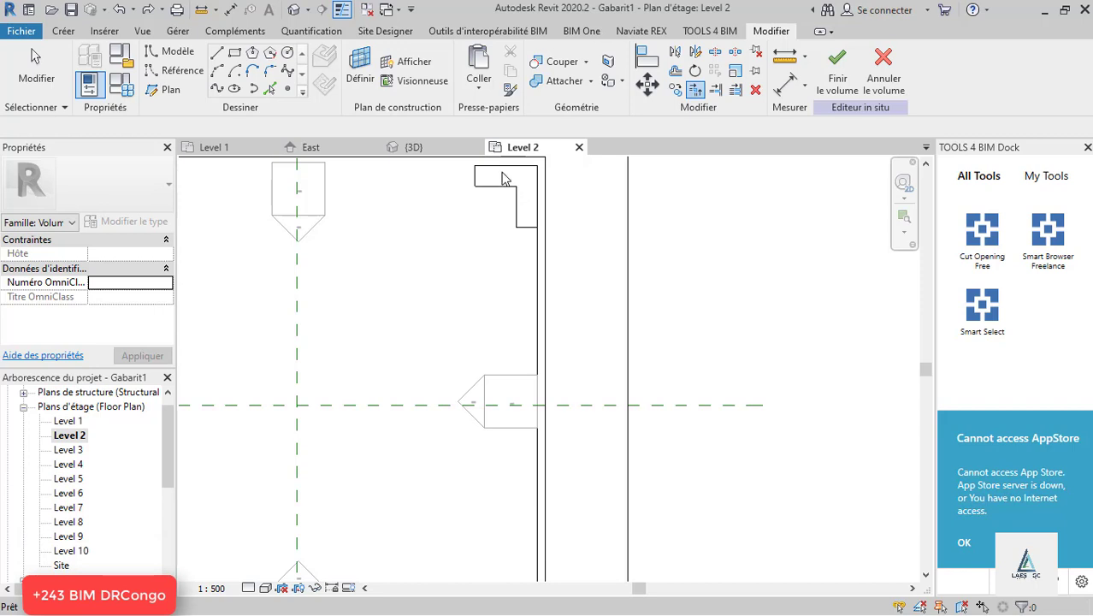
- Draw the remaining outline segments between the notches with the LI line tool
key("l")
key("i")
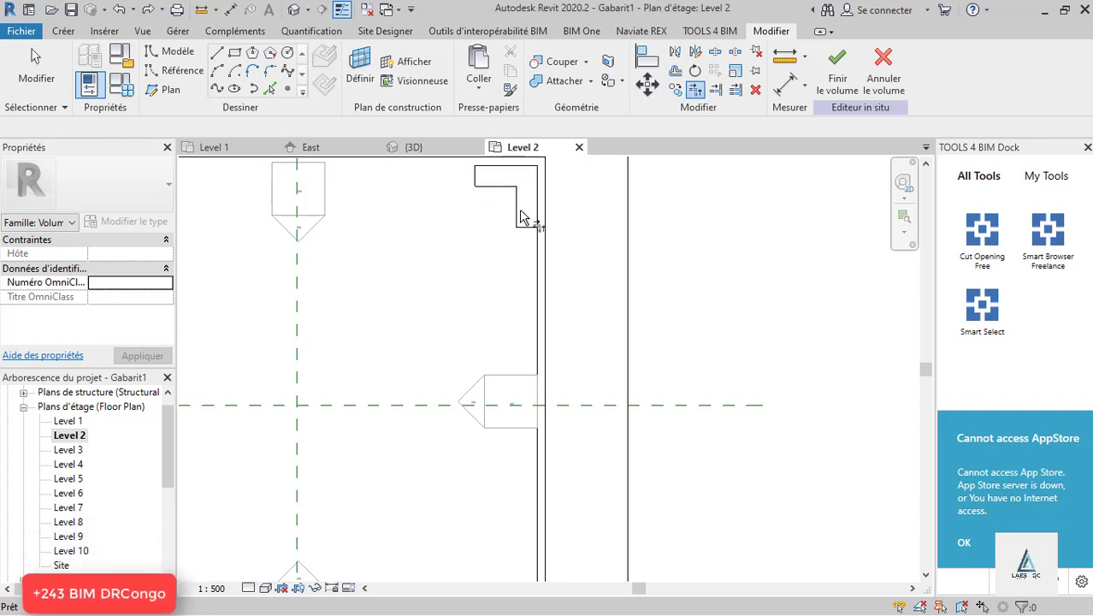
scroll(539, 229, "up", 3)
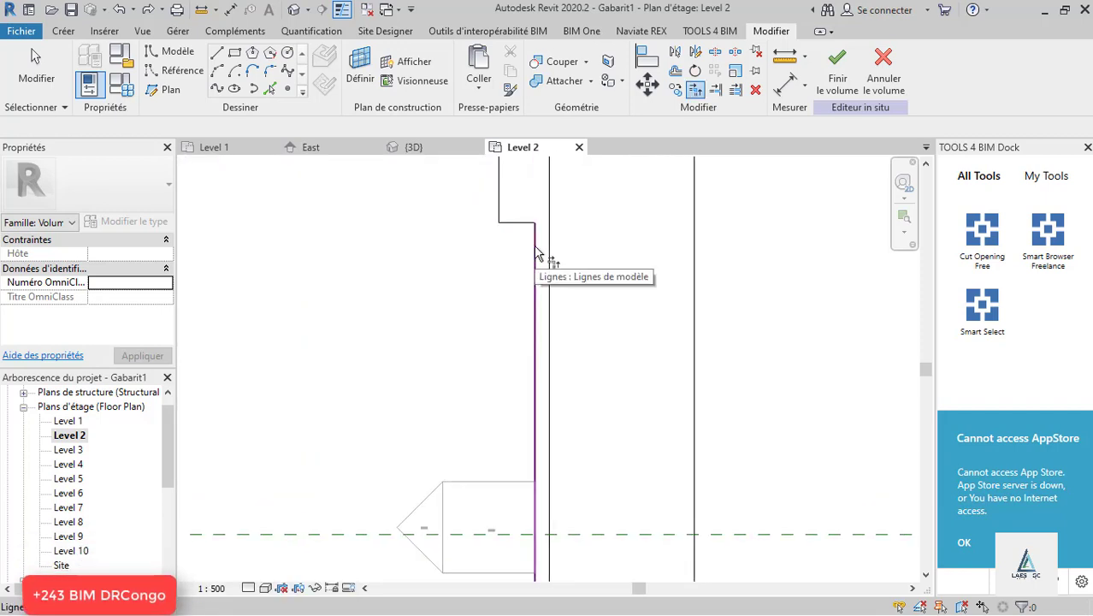
scroll(520, 442, "down", 3)
scroll(495, 332, "down", 1)
scroll(461, 306, "up", 3)
scroll(493, 327, "up", 2)
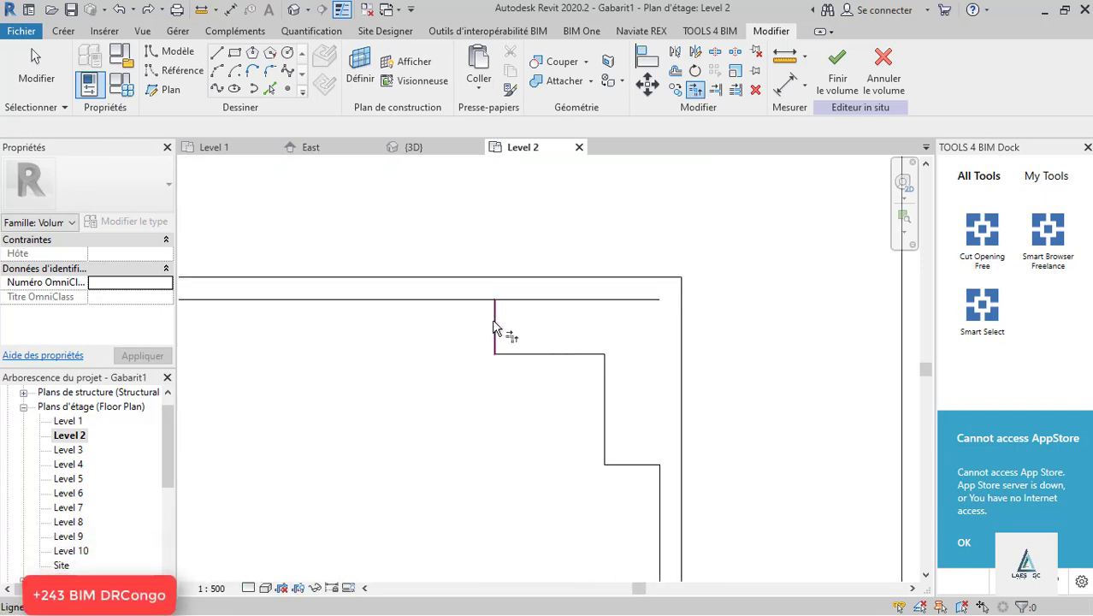
key("Escape")
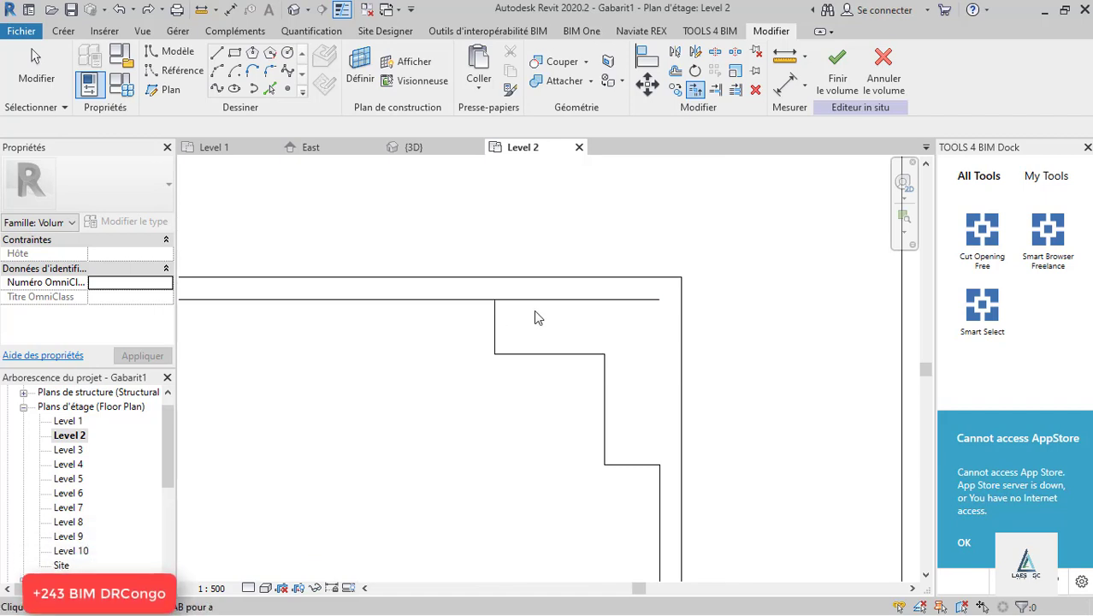
key("Tab")
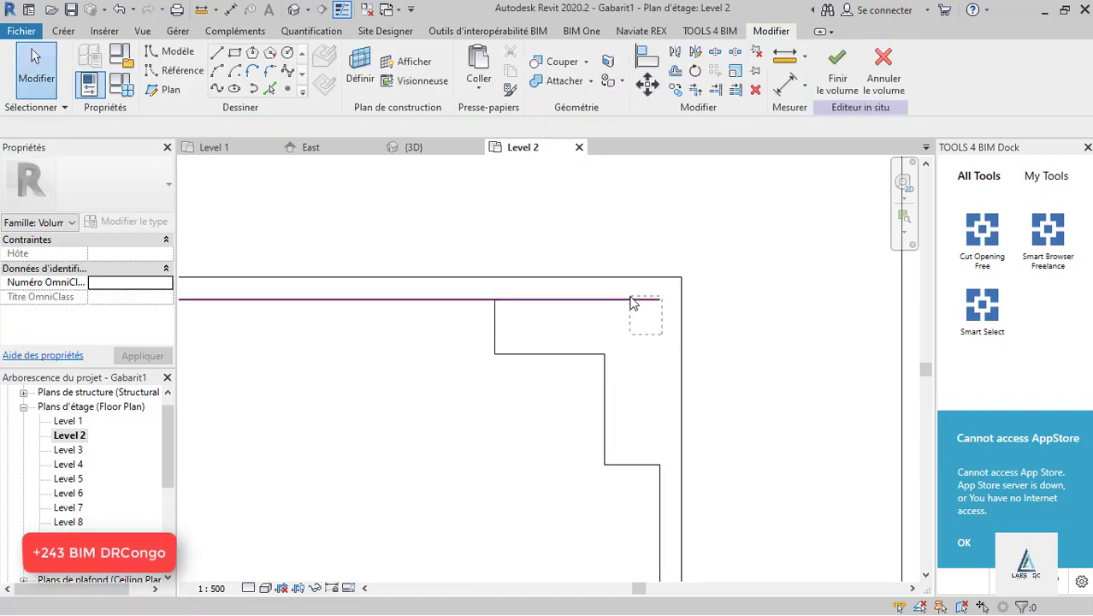
- Select the top edge line to check its length, then clear the selection
left_click(659, 301)
key("Escape")
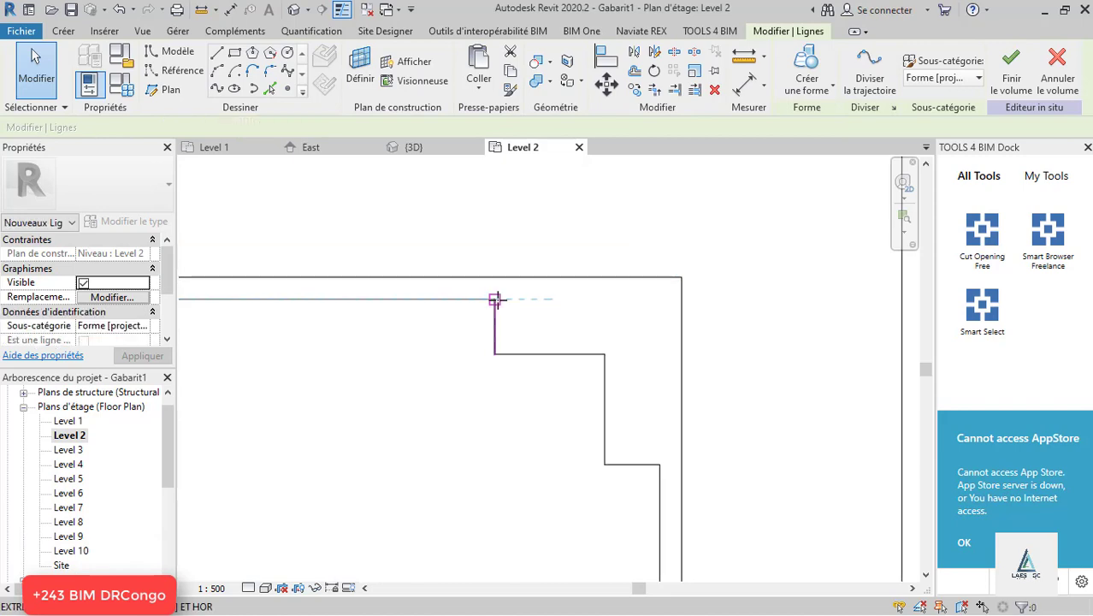
key("Escape")
scroll(558, 308, "down", 5)
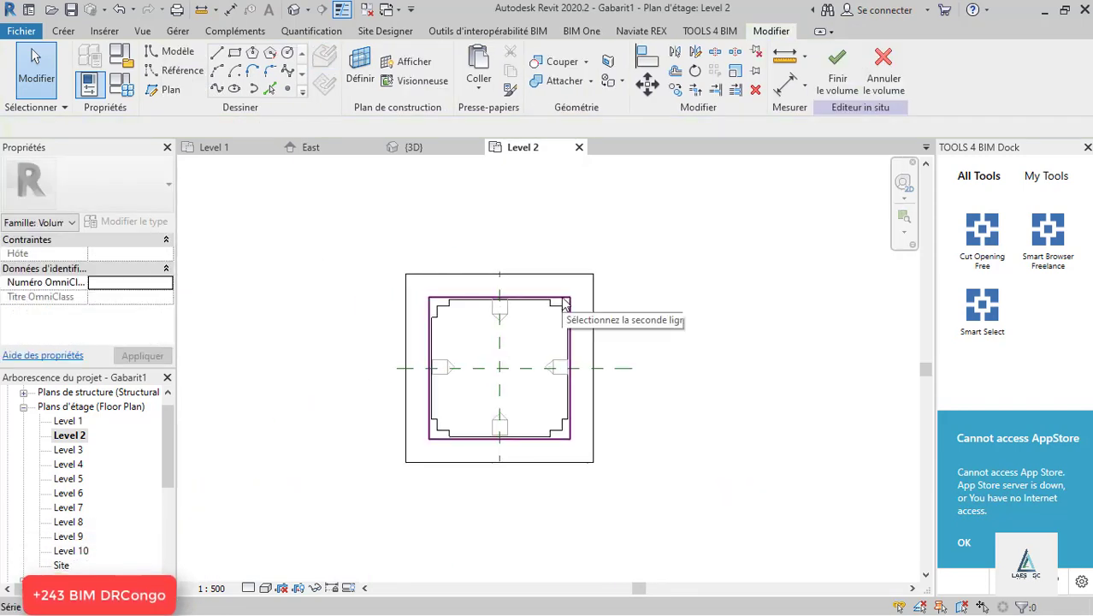
scroll(532, 329, "down", 1)
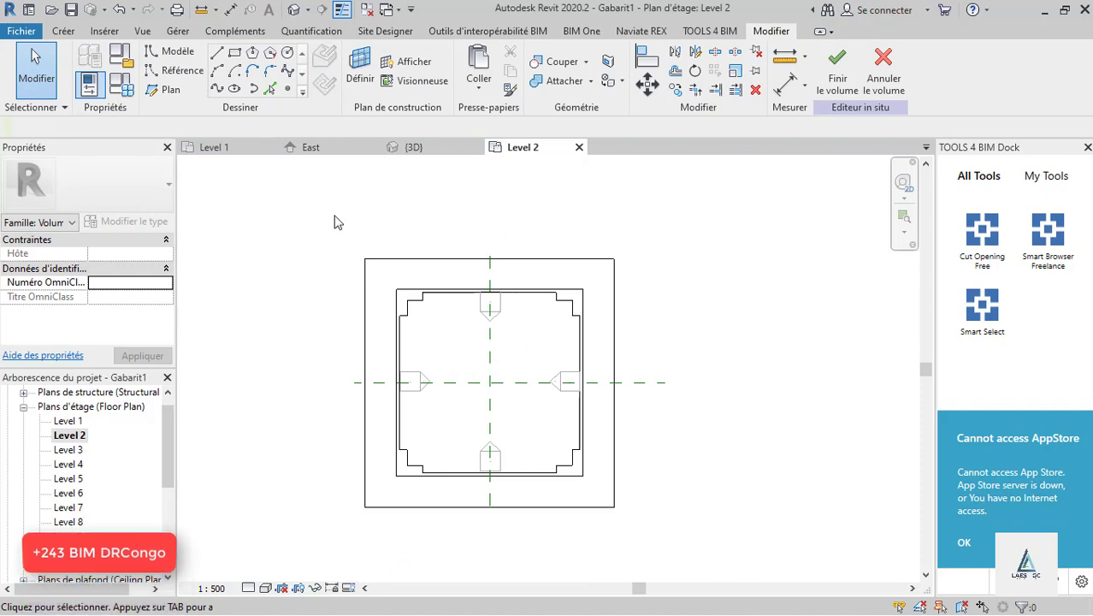
- Copy the notched outline, paste it aligned to Level 3, and open the Level 3 plan
left_click(421, 311)
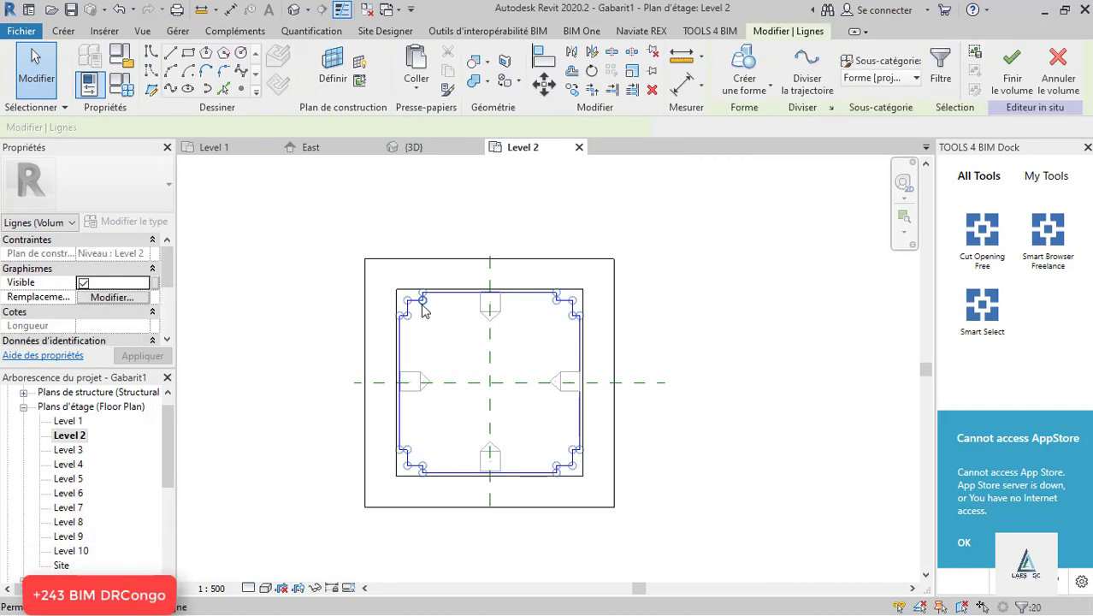
left_click(426, 149)
scroll(589, 257, "up", 2)
scroll(588, 256, "up", 1)
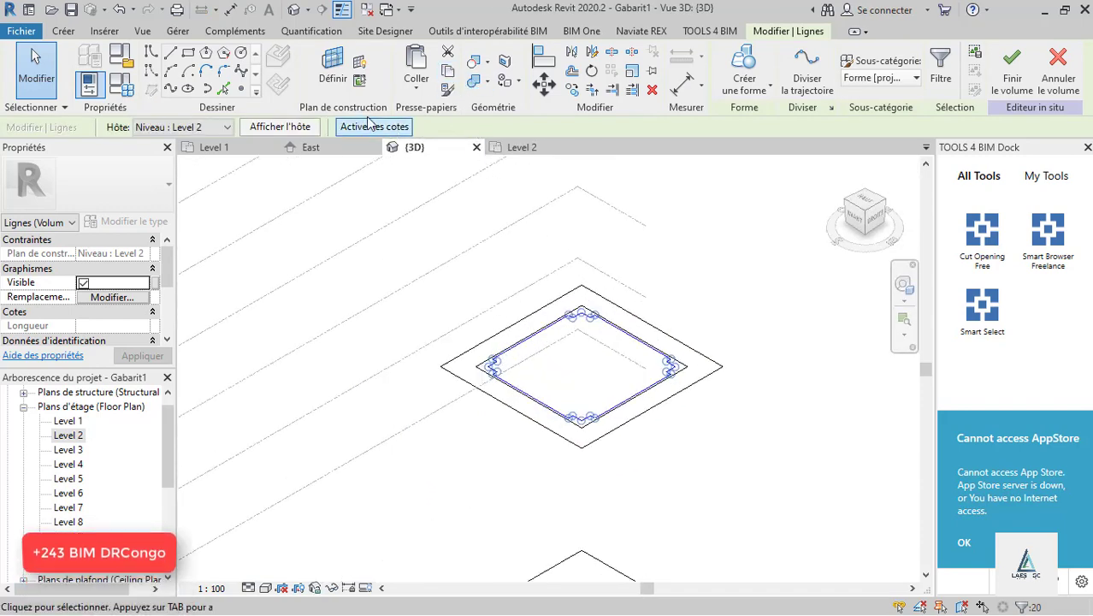
left_click(416, 82)
left_click(441, 108)
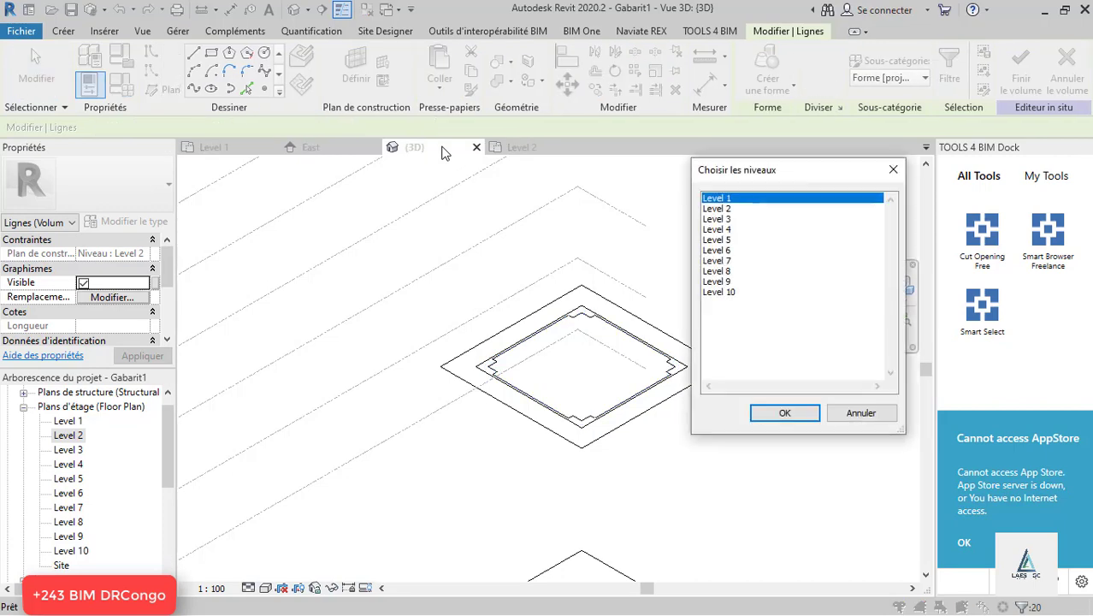
left_click(723, 220)
left_click(785, 412)
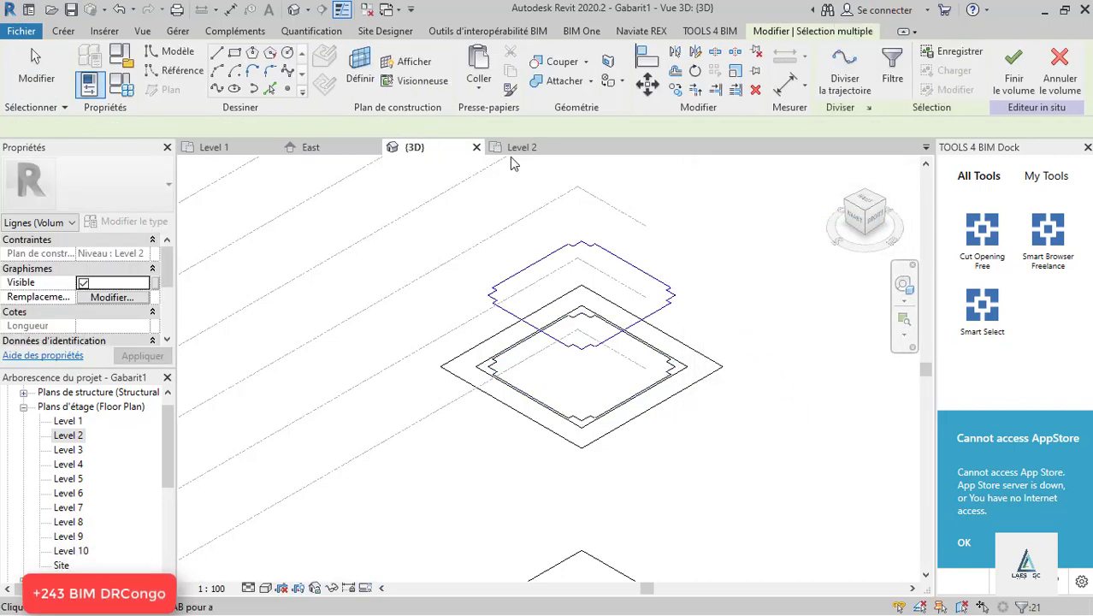
double_click(69, 450)
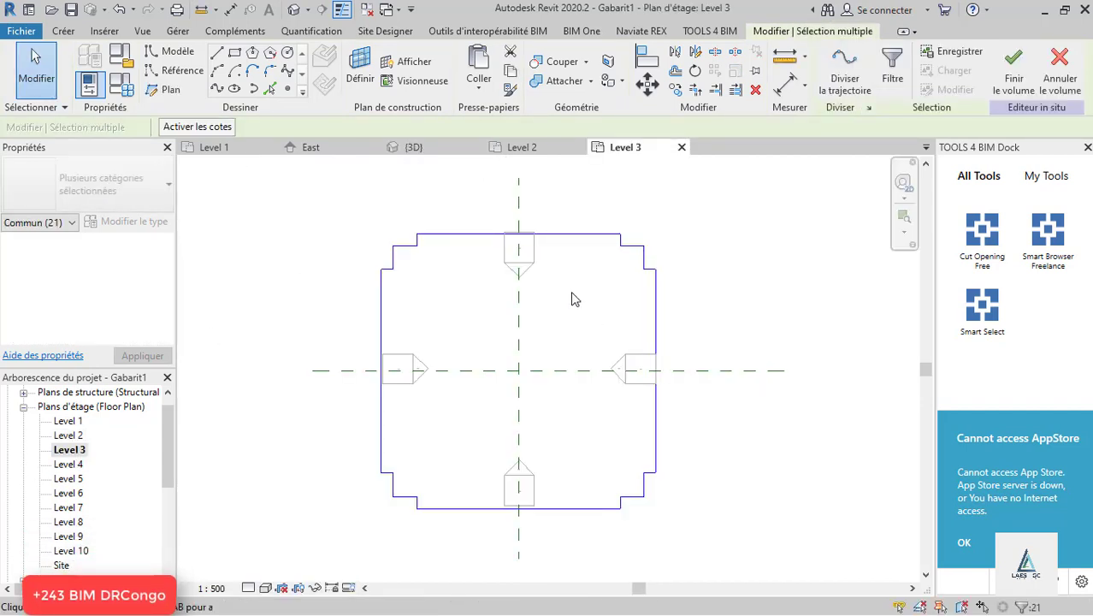
- Raise the Level 3 plan's detail level and switch its visual style to wireframe
key("Escape")
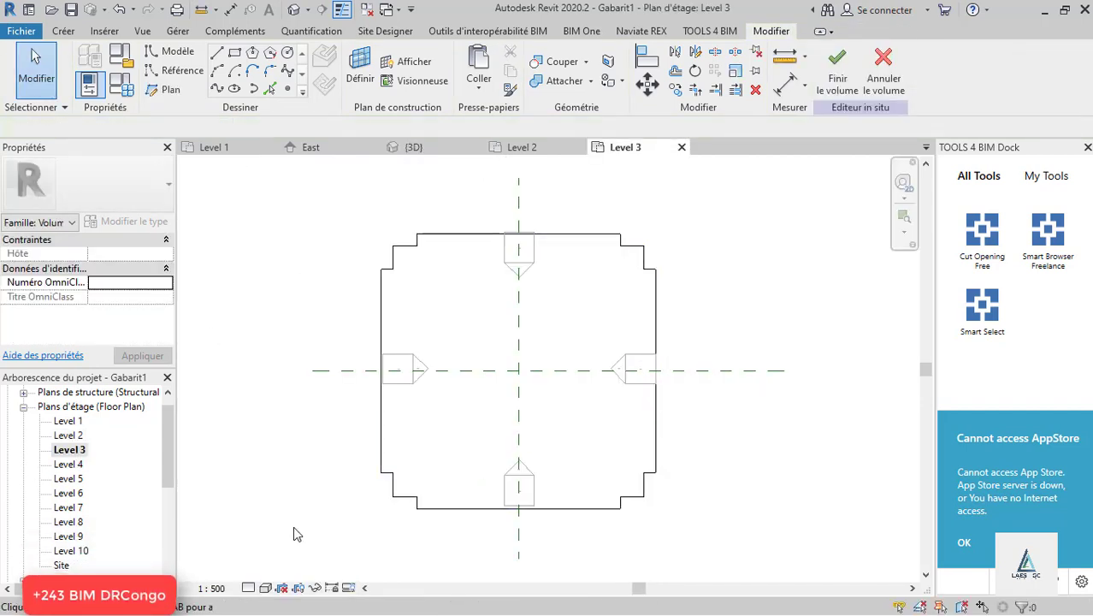
left_click(256, 570)
left_click(265, 588)
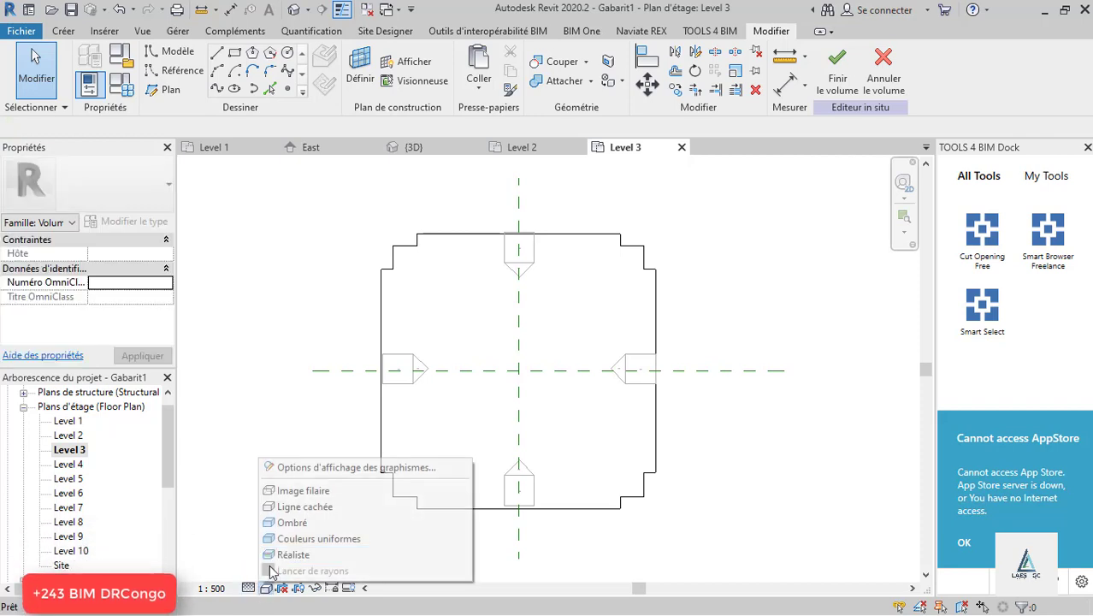
left_click(301, 494)
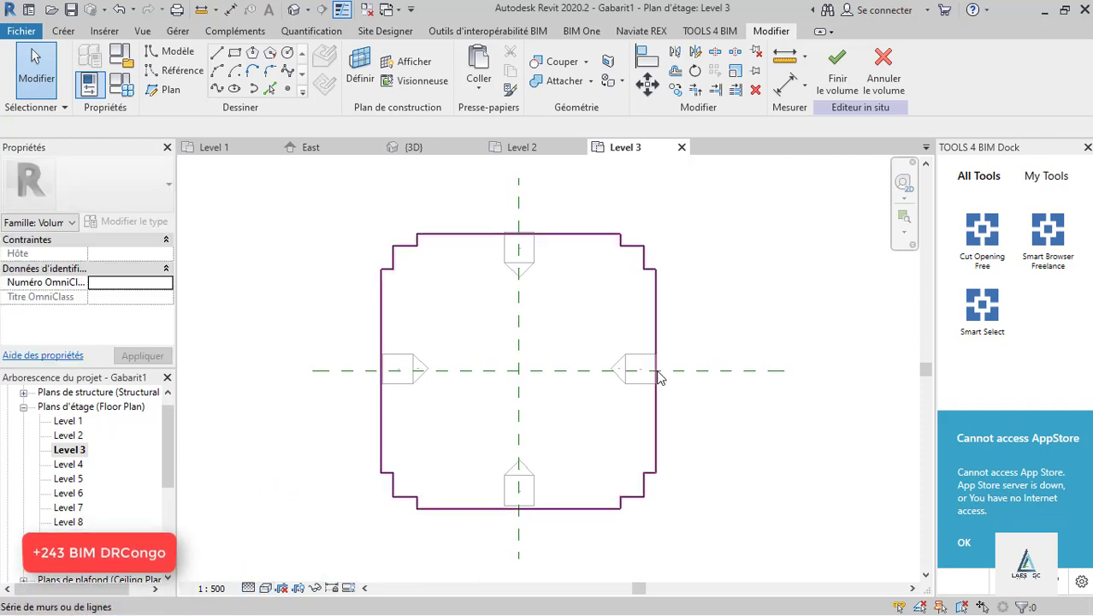
left_click(659, 416)
left_click(700, 421)
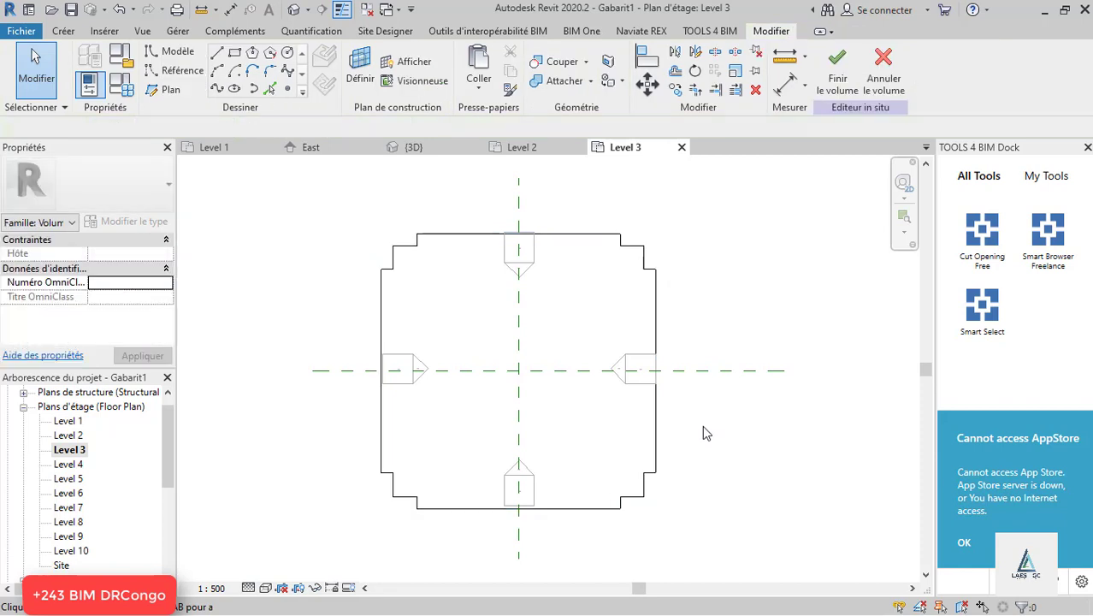
scroll(289, 347, "down", 2)
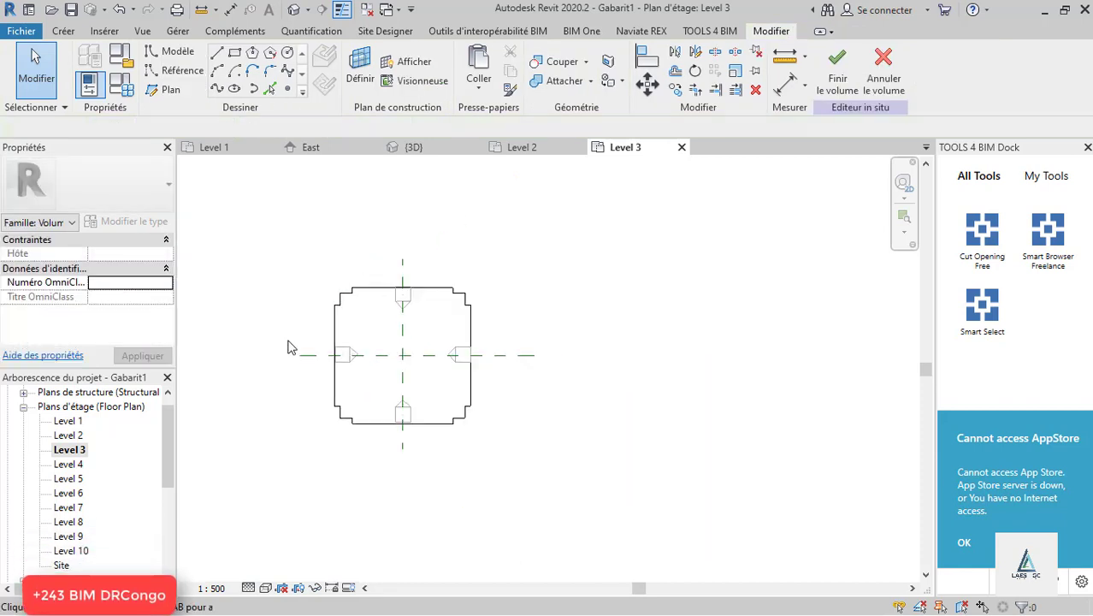
scroll(289, 347, "up", 1)
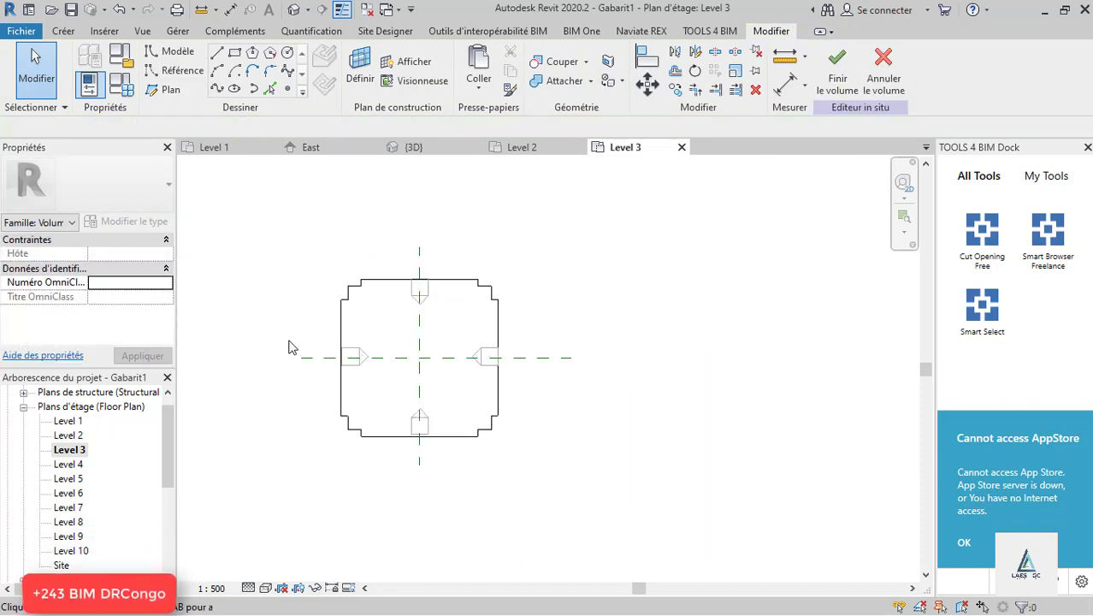
scroll(322, 319, "up", 1)
- Scale the whole Level 3 outline loop by 1.2 about its centre, then view it in 3D
key("Tab")
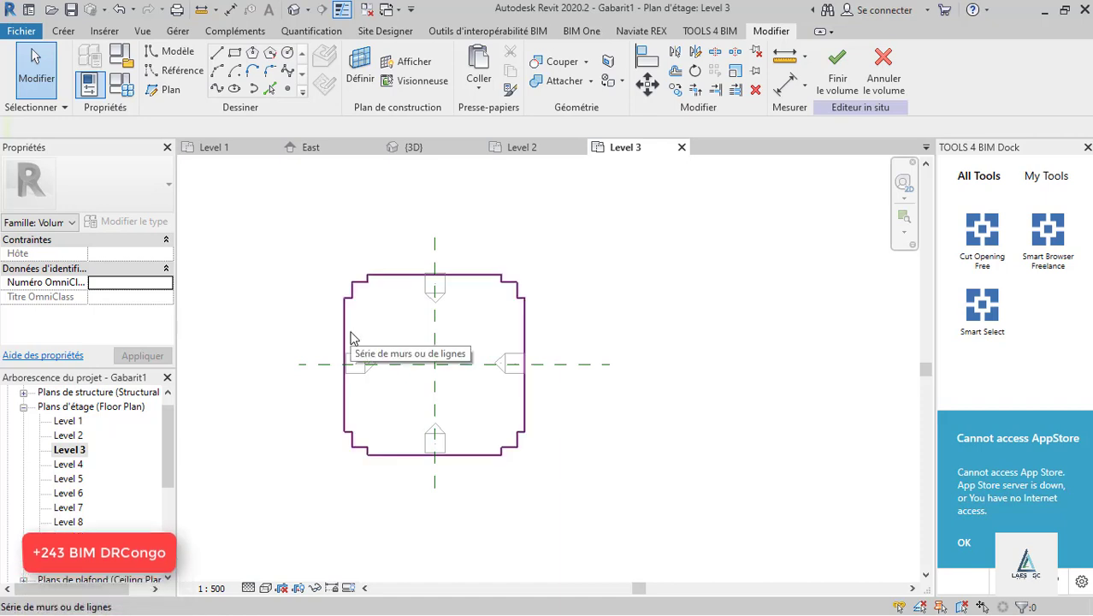
left_click(346, 339)
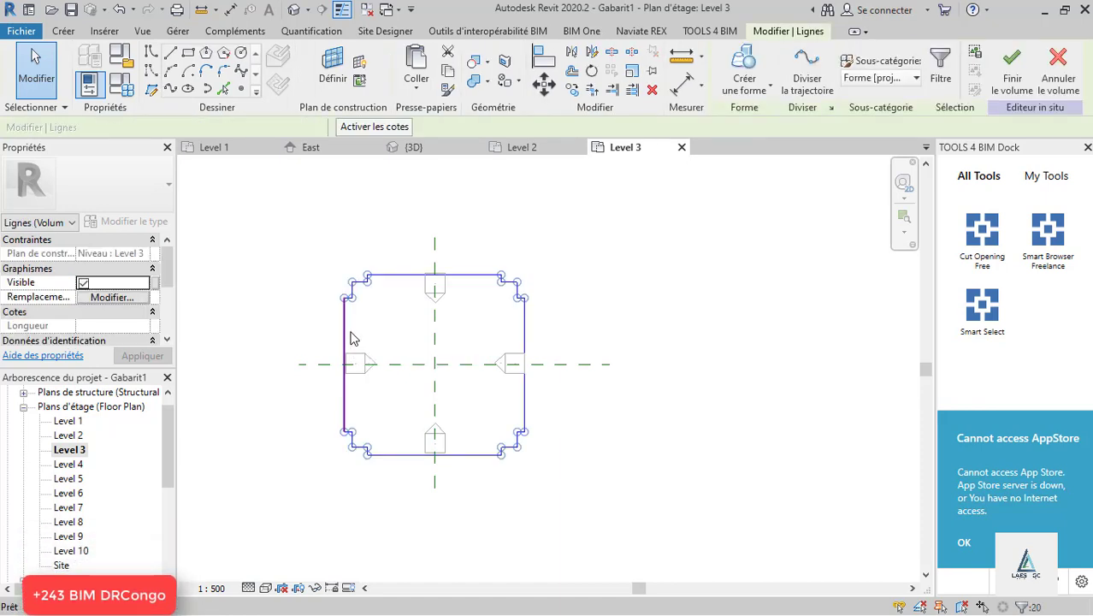
key("r")
key("e")
scroll(357, 334, "up", 2)
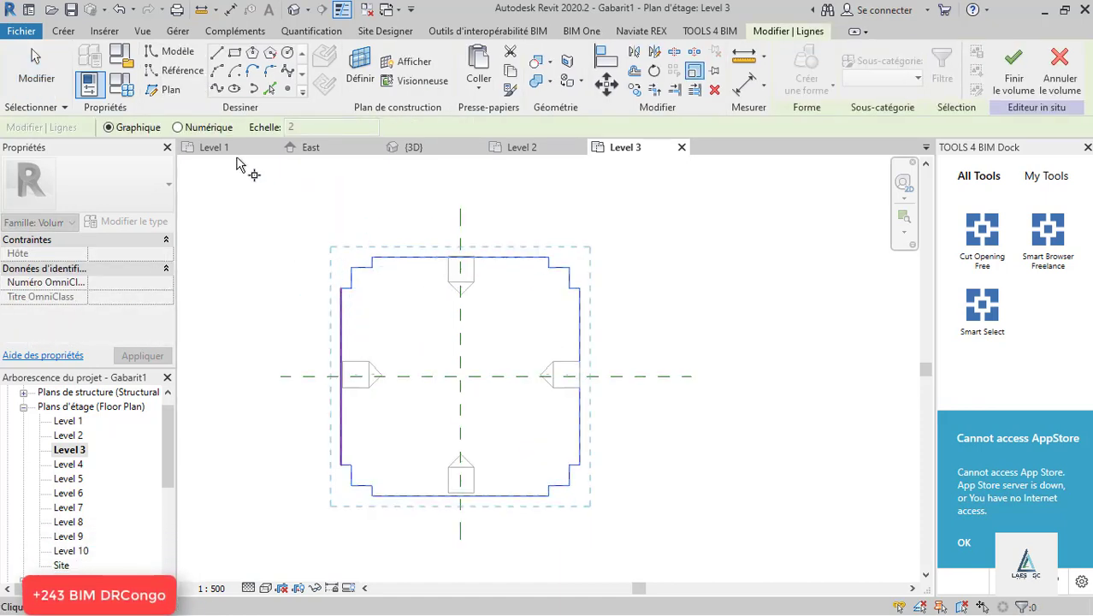
left_click(178, 128)
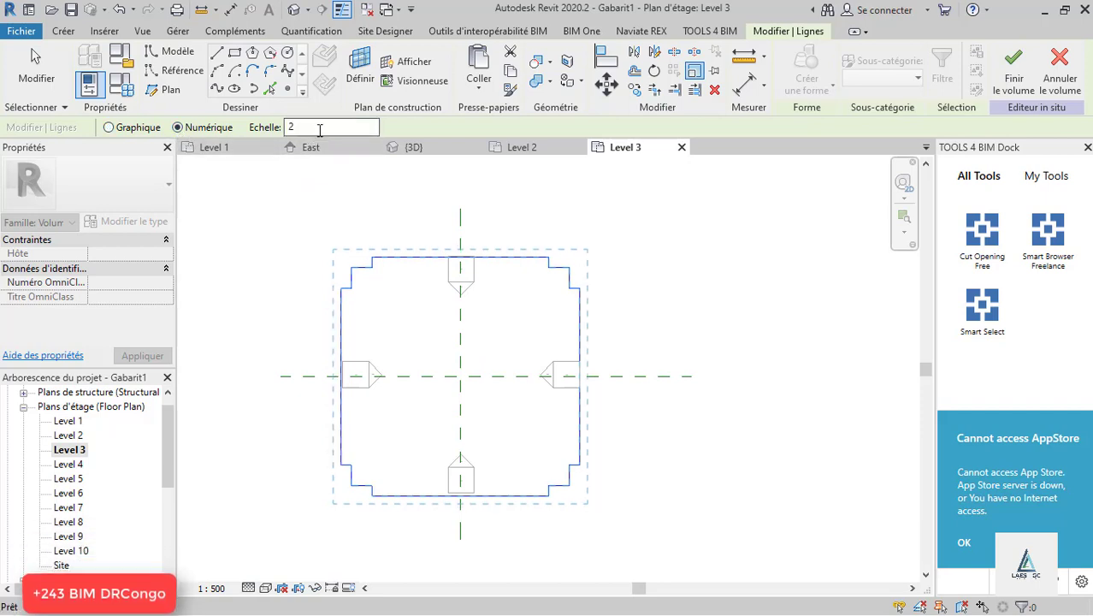
left_click(331, 126)
type("1.2")
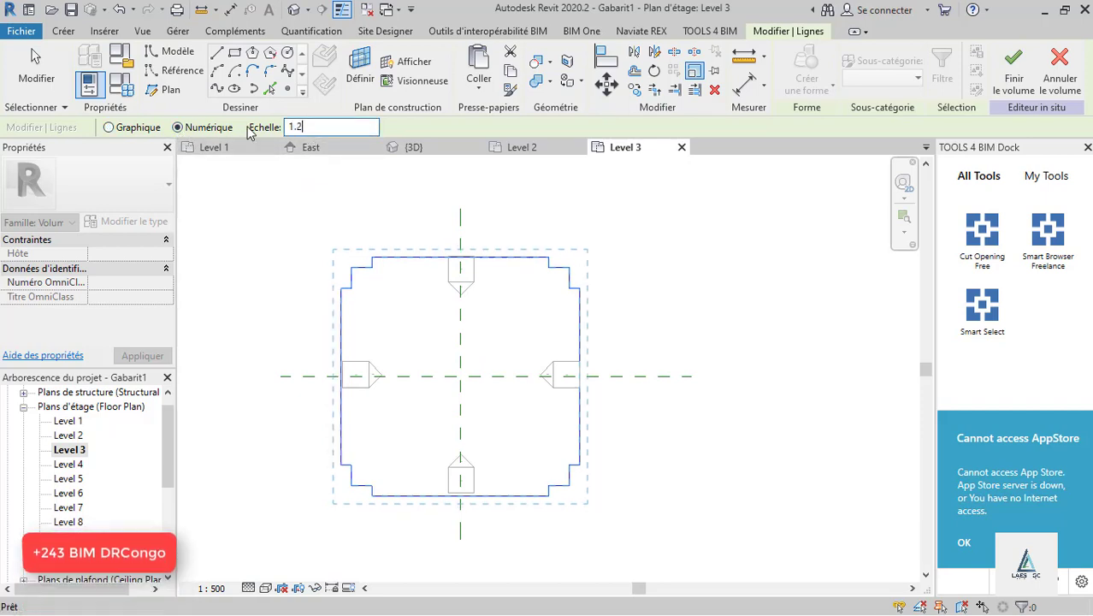
left_click(460, 376)
scroll(613, 280, "down", 1)
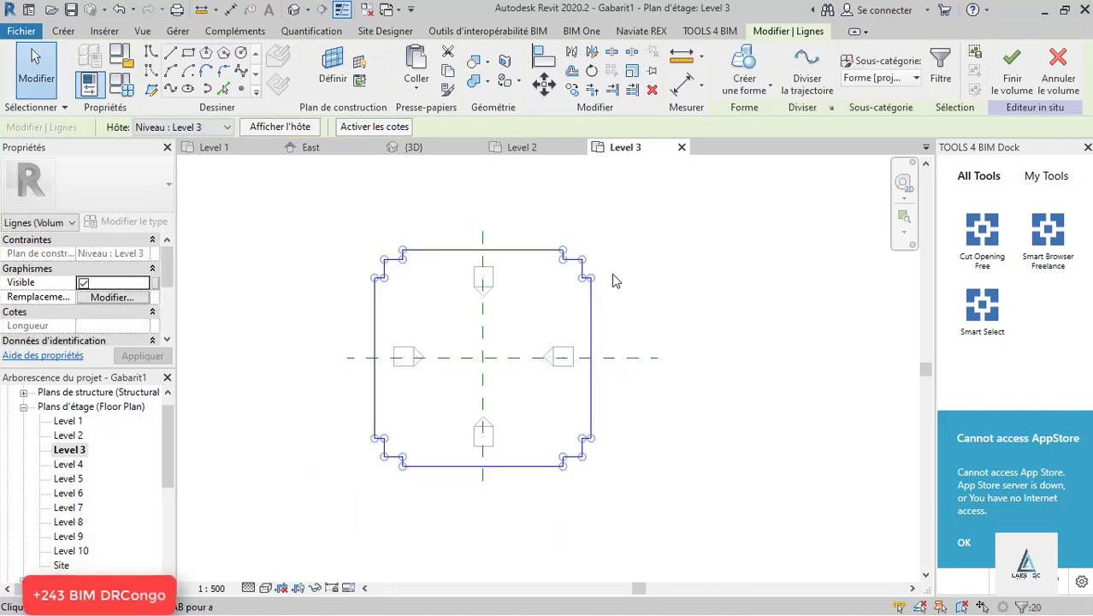
left_click(660, 268)
left_click(419, 151)
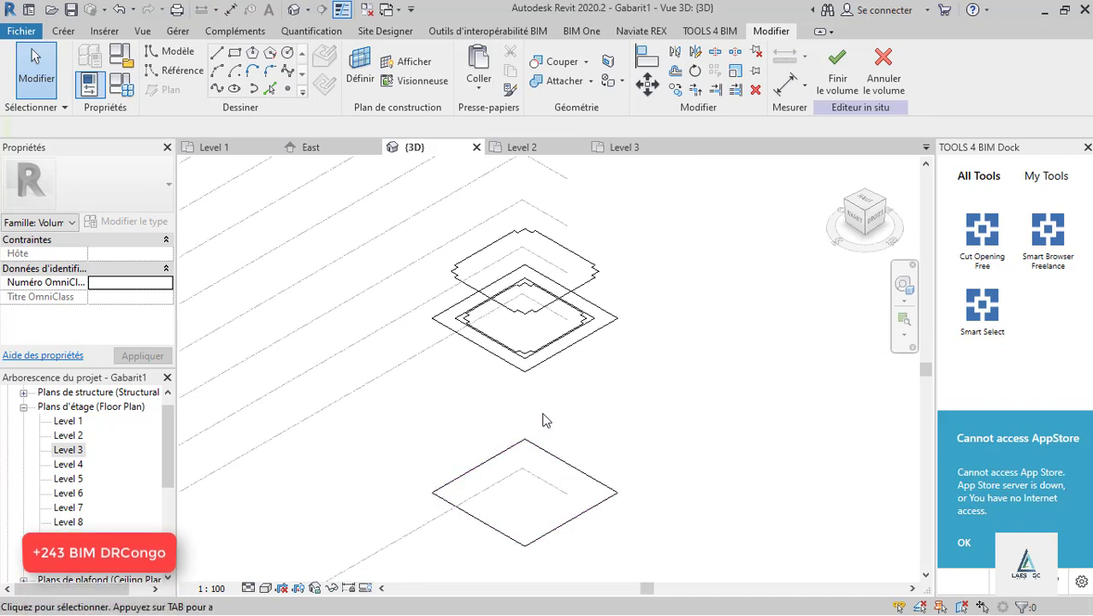
- Delete the outer square outline from the view
scroll(544, 417, "up", 2)
scroll(505, 354, "down", 1)
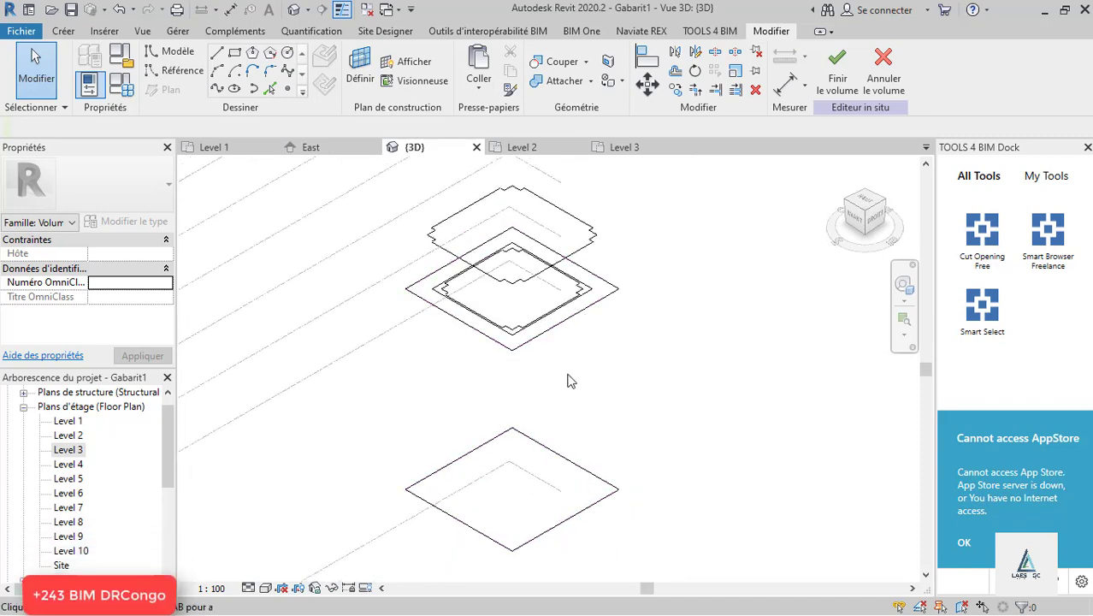
scroll(565, 352, "up", 2)
scroll(419, 325, "up", 1)
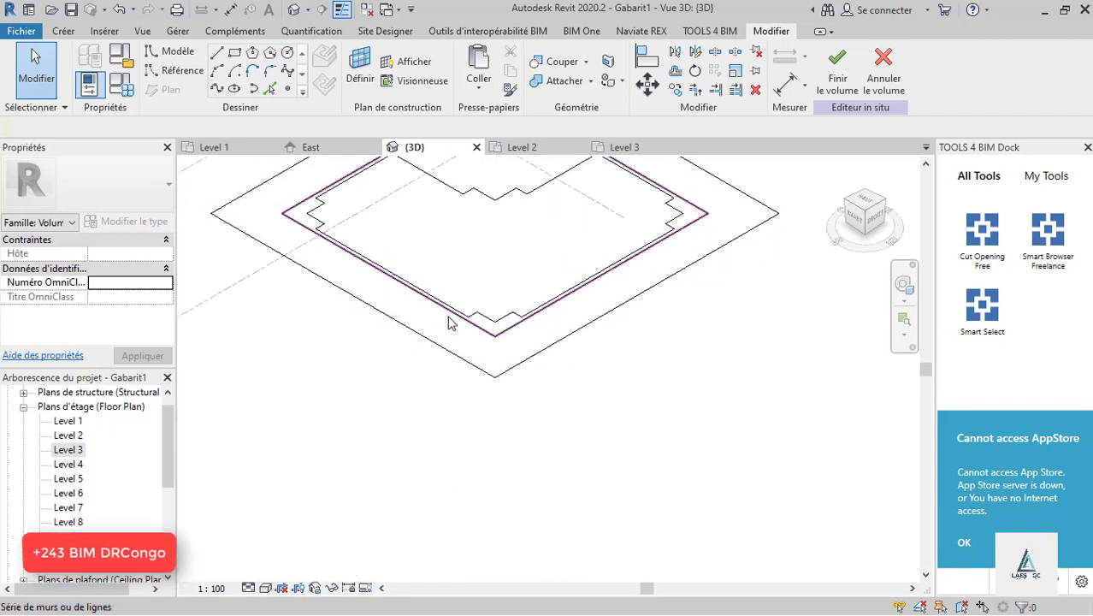
left_click(470, 370)
key("Delete")
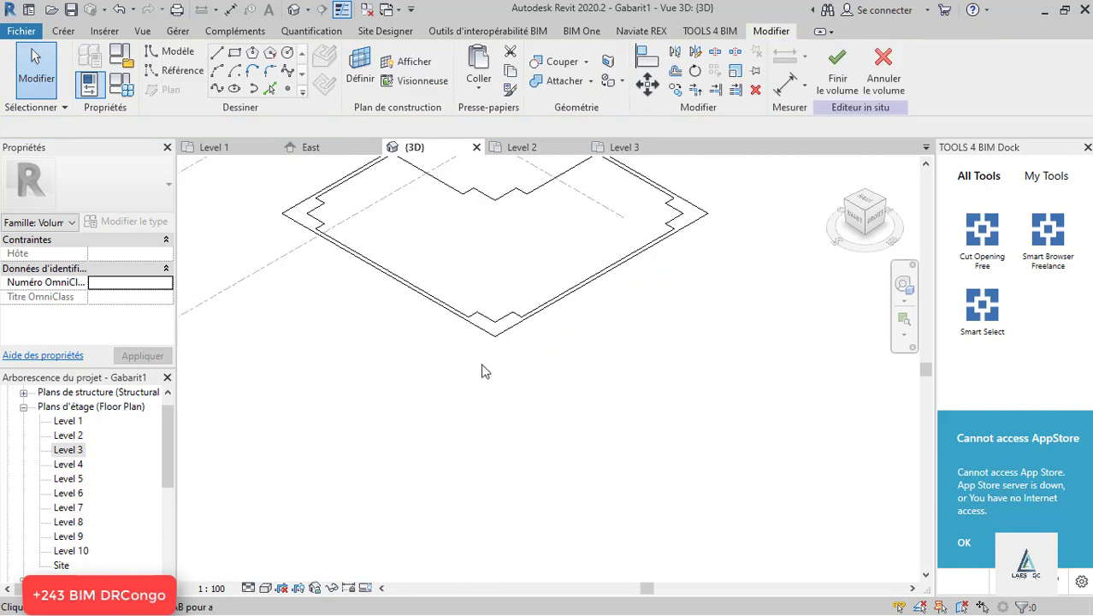
- Create a solid form from the Level 2 square and the lower square outlines
left_click(361, 312)
scroll(361, 312, "down", 4)
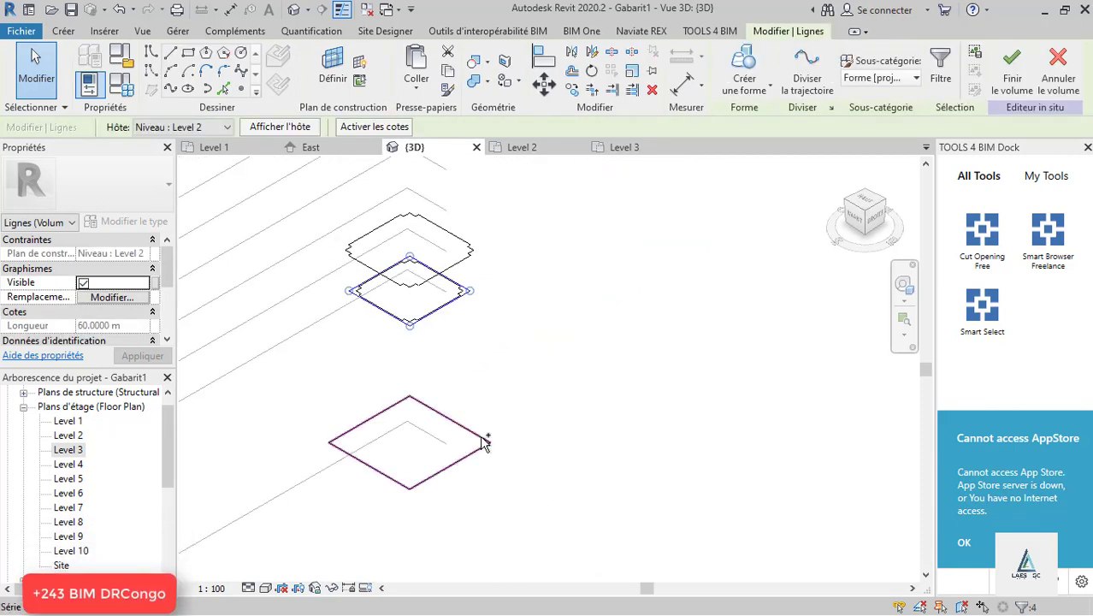
left_click(486, 442, "ctrl")
scroll(340, 363, "up", 2)
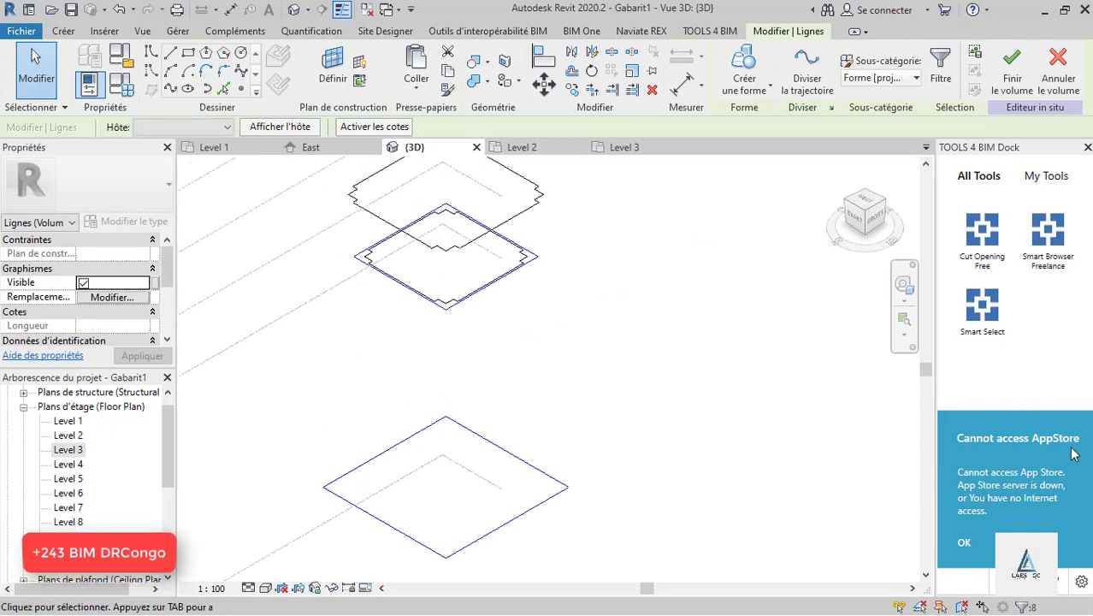
left_click(757, 92)
left_click(760, 118)
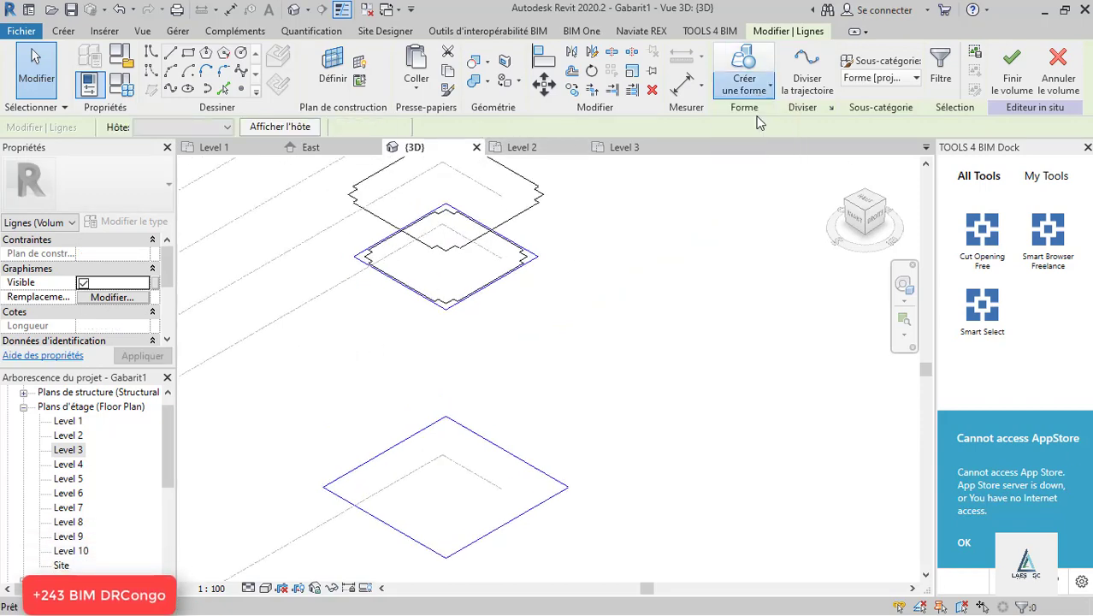
- Join the lower and upper notched outlines into a solid flared tier, then open the East elevation
scroll(419, 273, "up", 3)
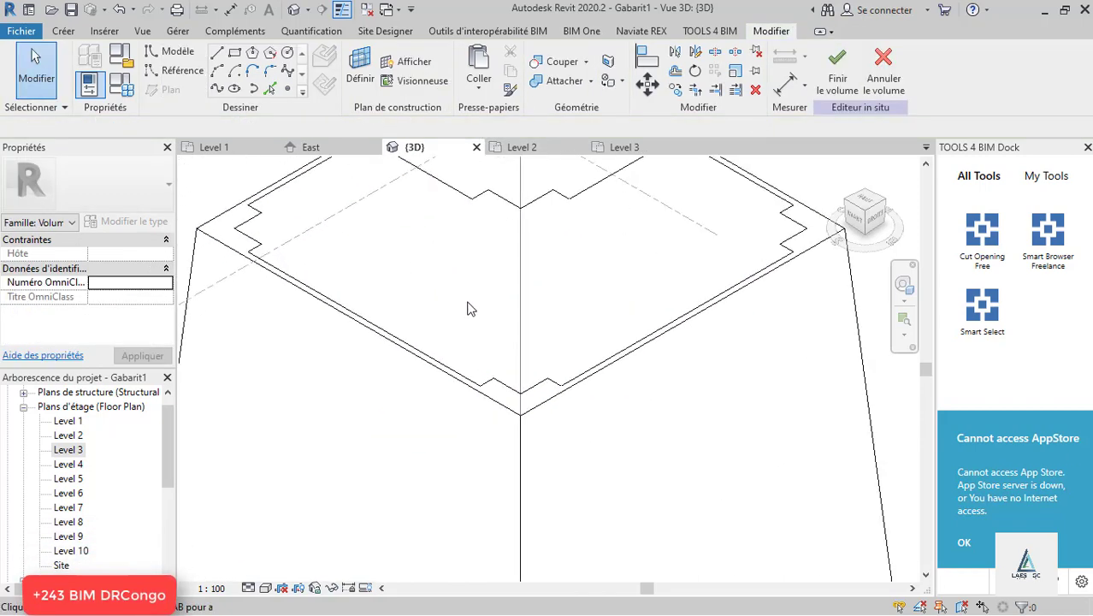
scroll(468, 307, "up", 2)
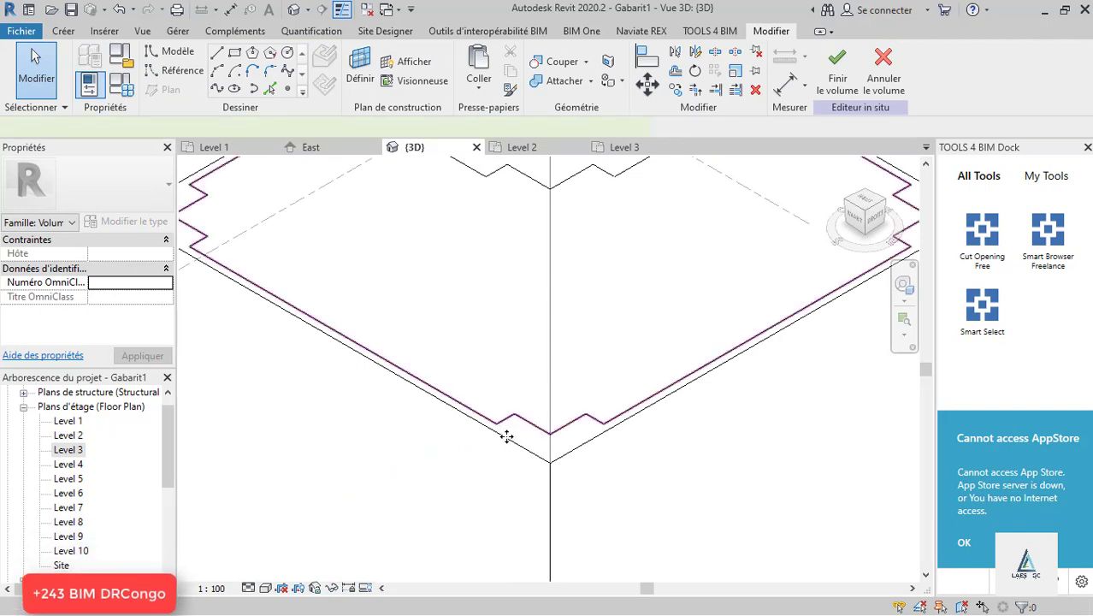
left_click(506, 428)
scroll(531, 394, "down", 3)
left_click(625, 331, "ctrl")
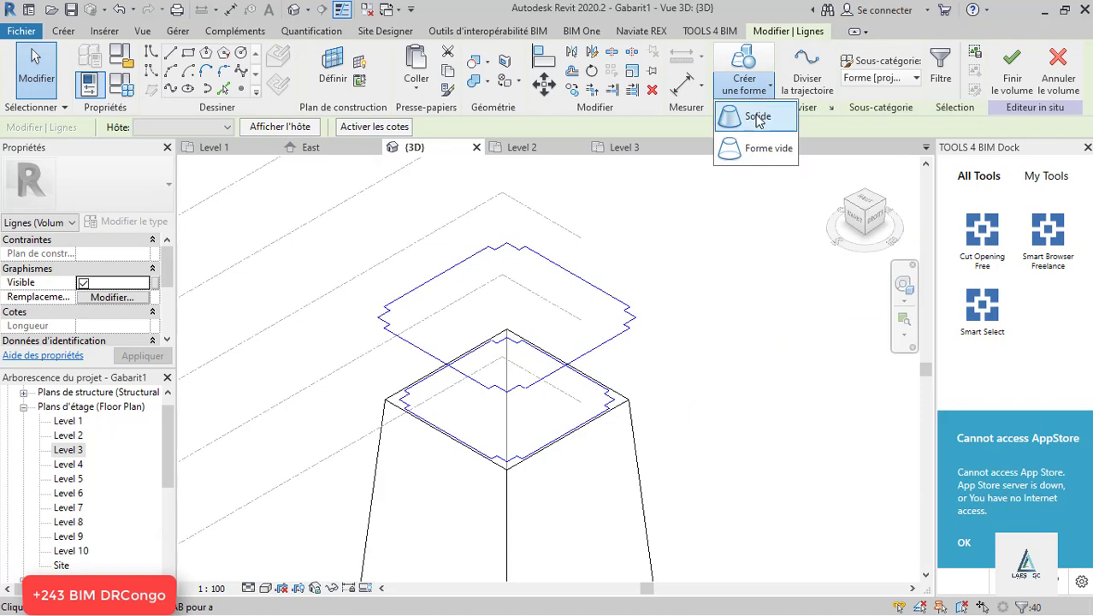
left_click(757, 118)
scroll(412, 288, "down", 2)
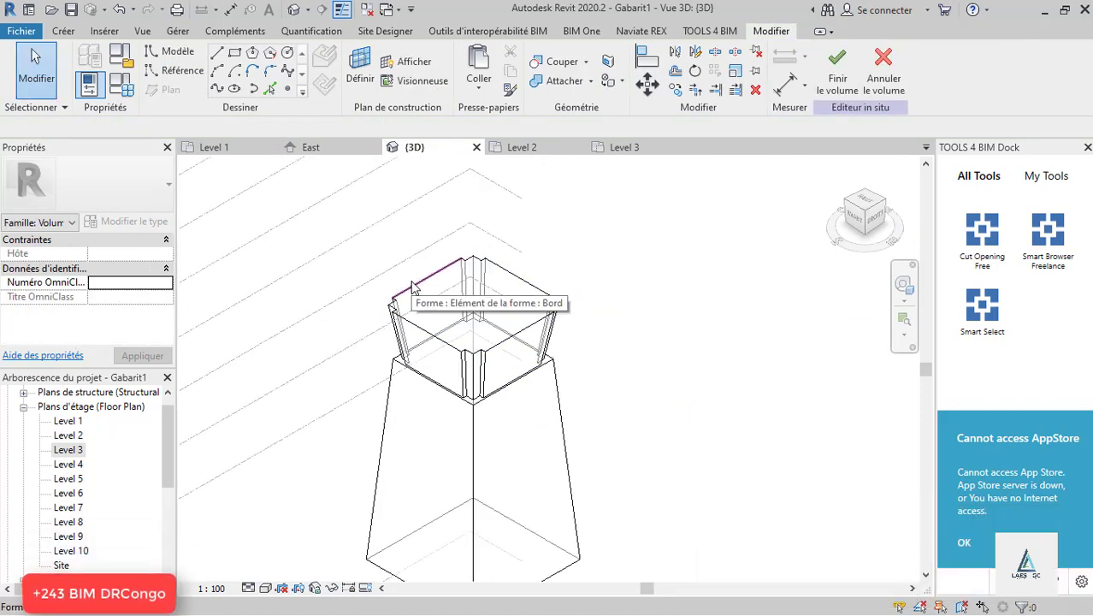
left_click(322, 149)
- Zoom in and drag a crossing window around the flared tier between Level 2 and Level 3
scroll(442, 225, "down", 2)
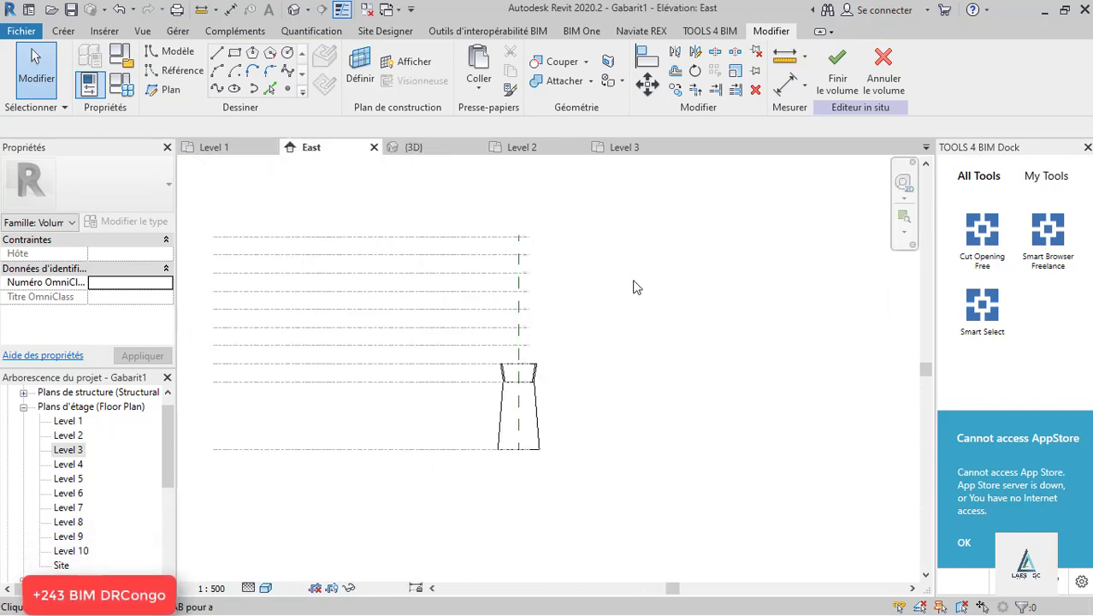
scroll(513, 297, "up", 3)
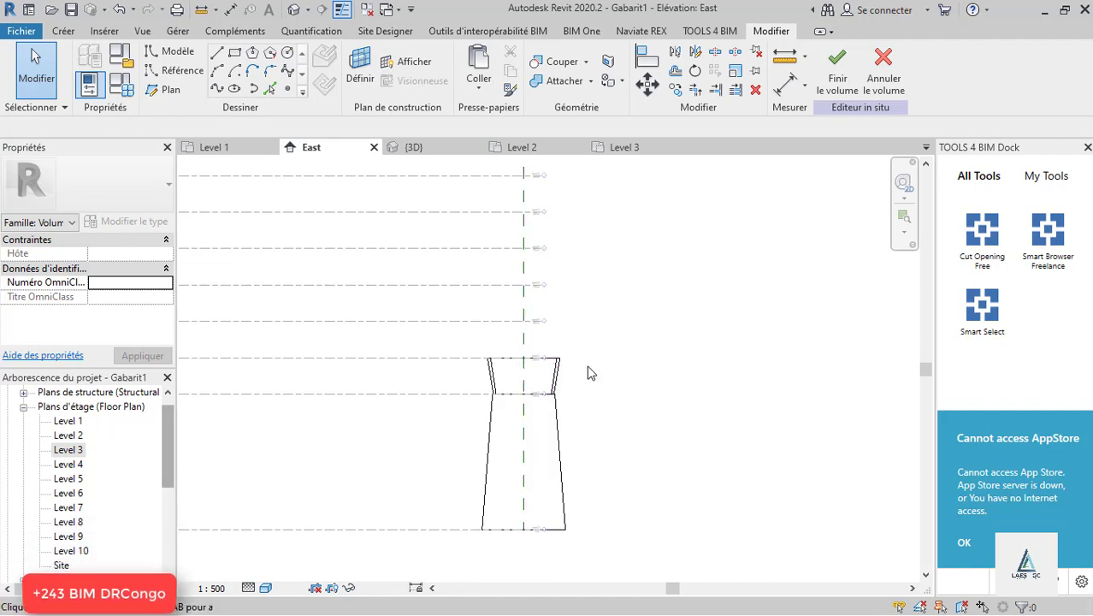
scroll(663, 400, "up", 2)
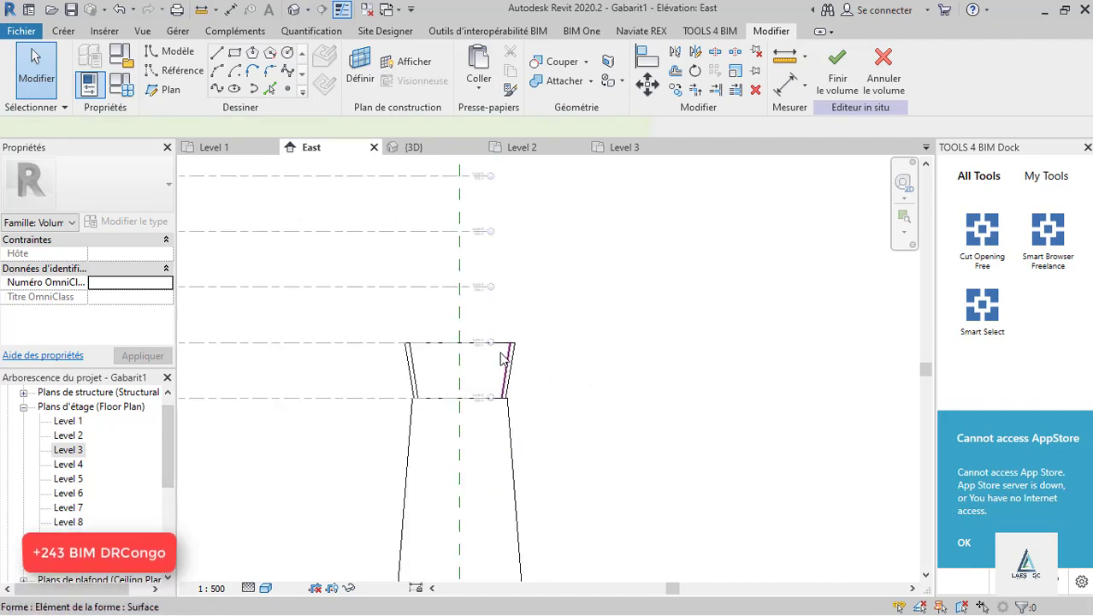
left_click(503, 363)
left_click(648, 383)
mouse_move(640, 381)
left_mouse_down()
mouse_move(431, 366)
mouse_move(500, 346)
left_mouse_up()
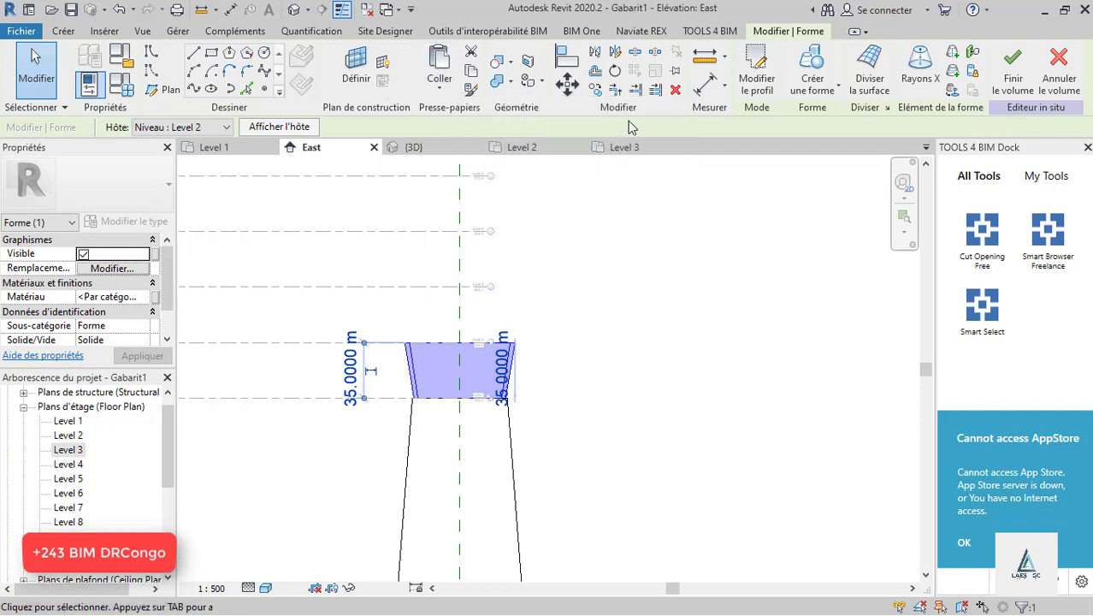
- Copy the flared tier from its bottom midpoint onto each higher level, 35 m apart, using Multiple
left_click(596, 91)
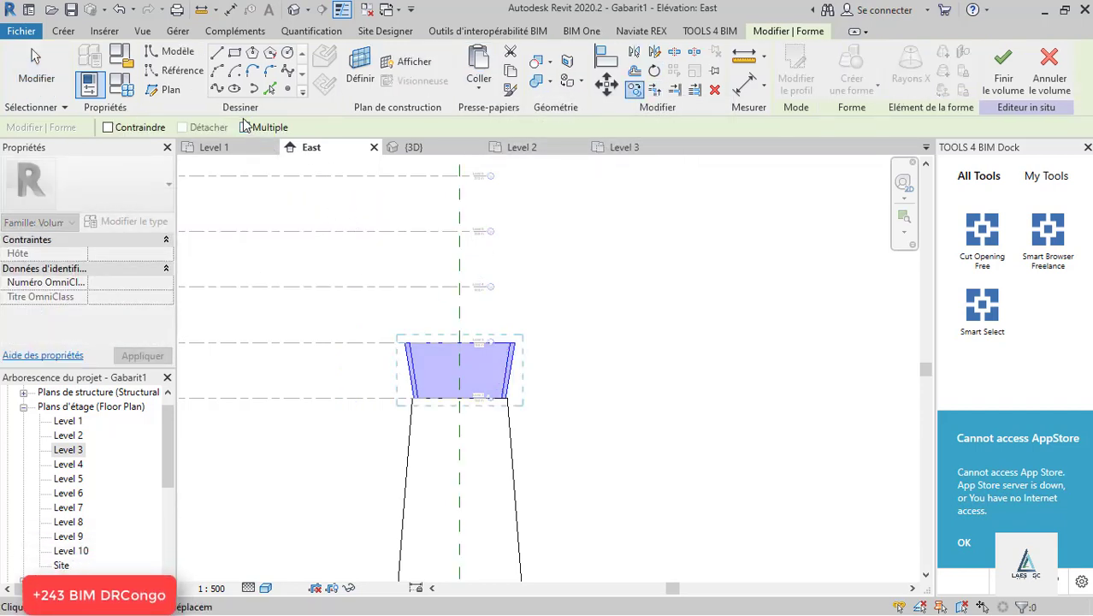
left_click(459, 398)
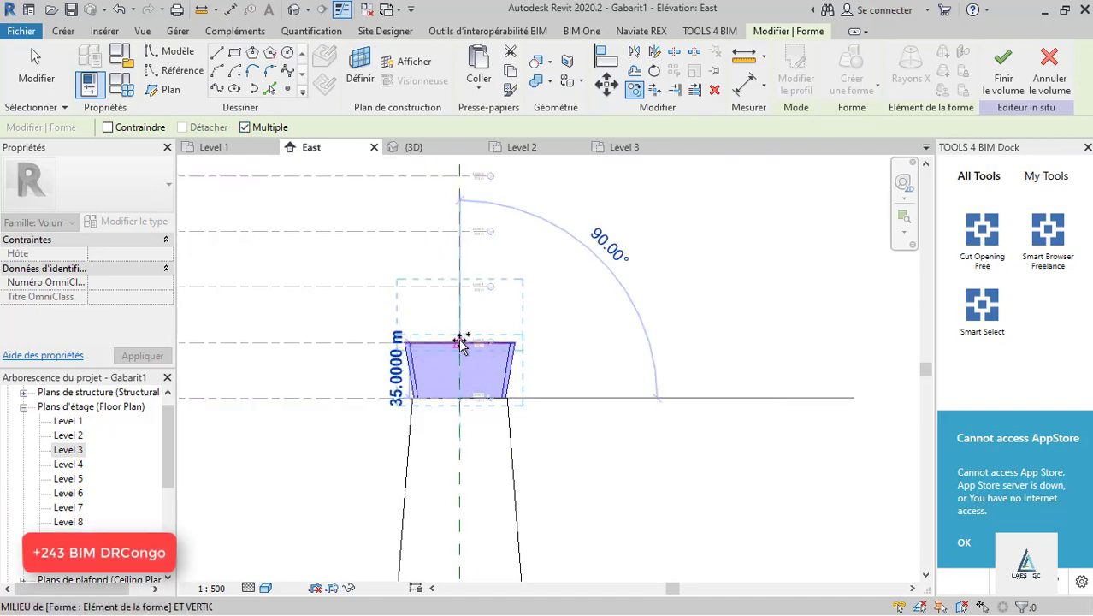
left_click(461, 340)
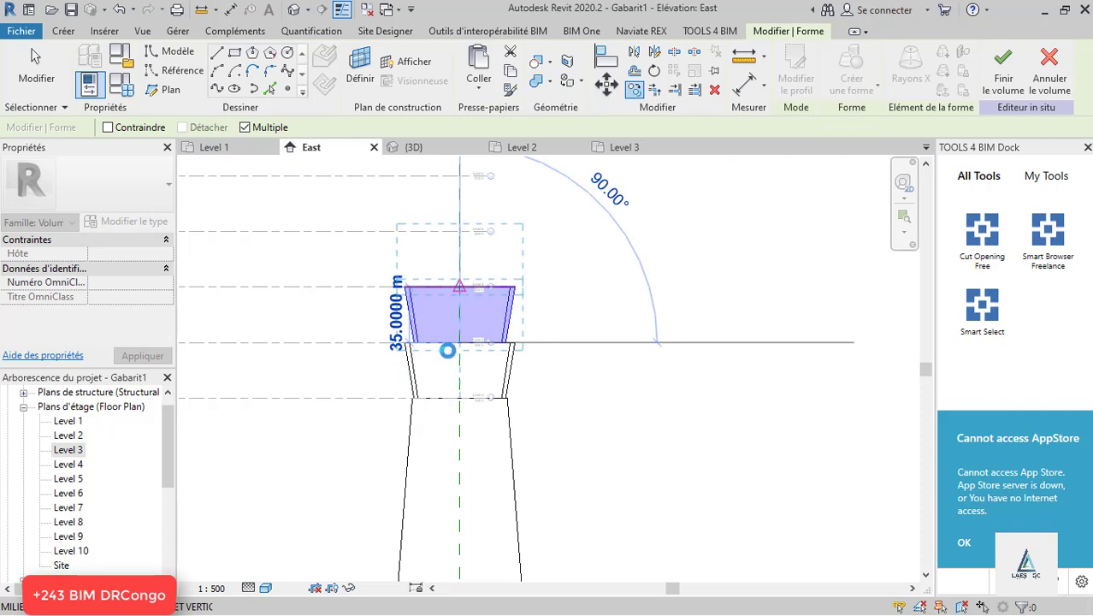
left_click(460, 287)
scroll(462, 359, "down", 2)
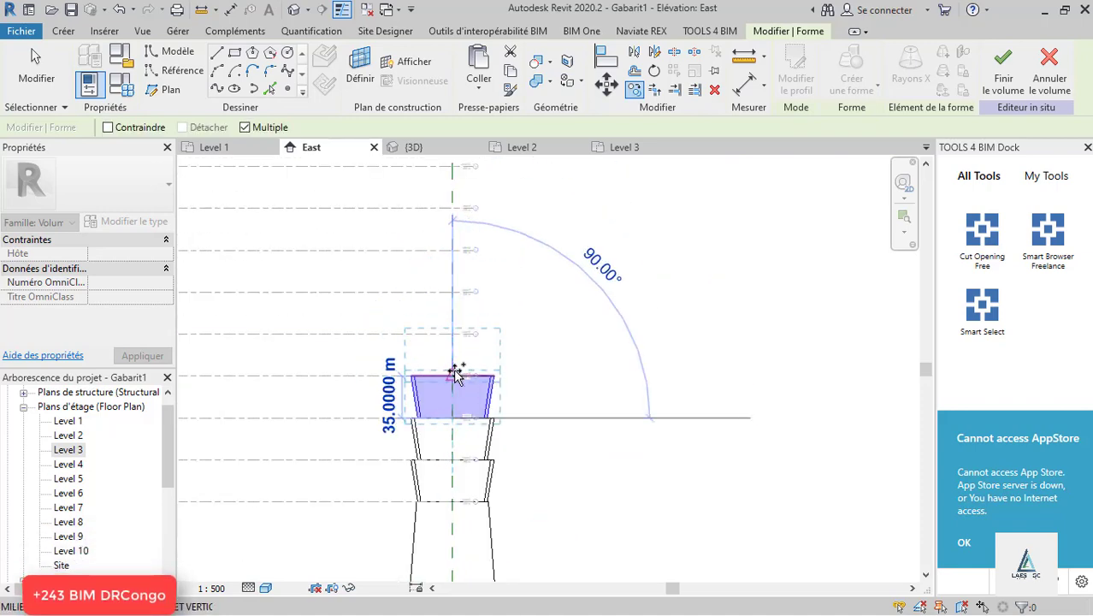
scroll(454, 376, "up", 2)
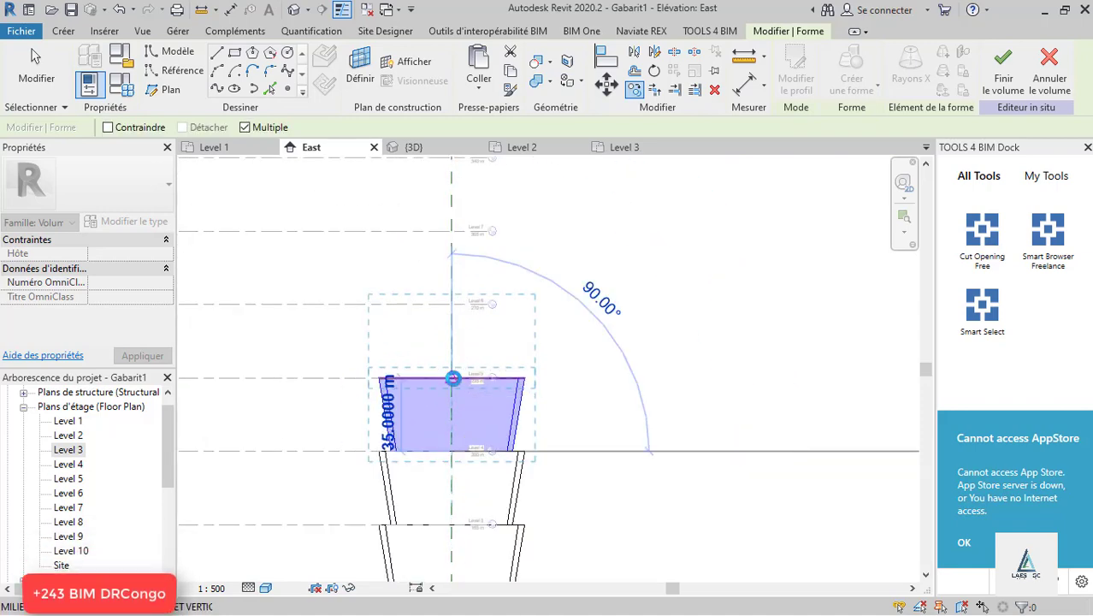
left_click(455, 305)
left_click(453, 228)
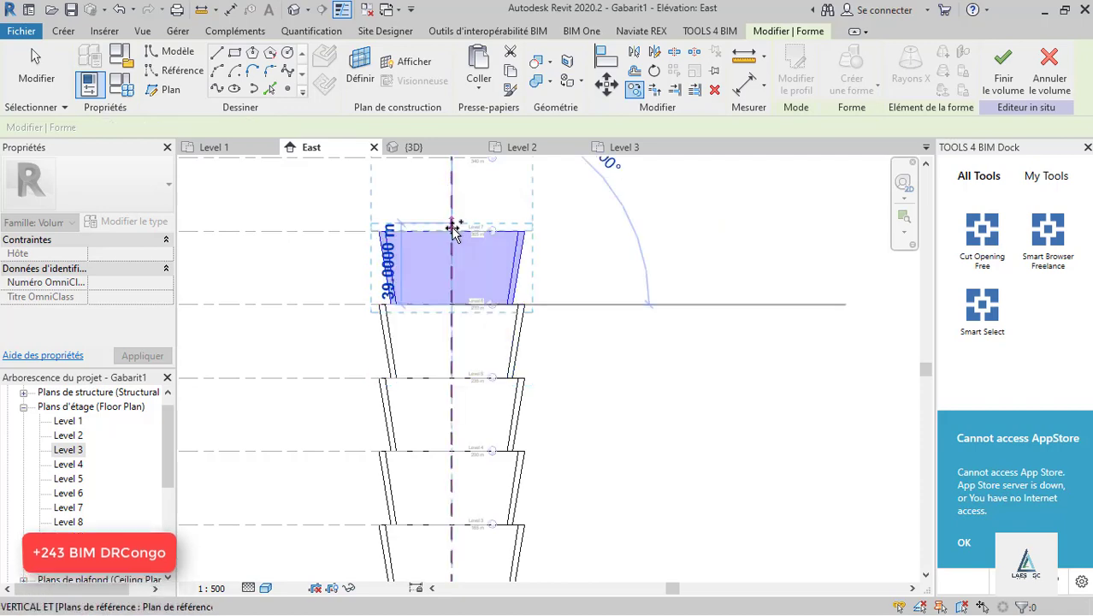
scroll(447, 445, "down", 1)
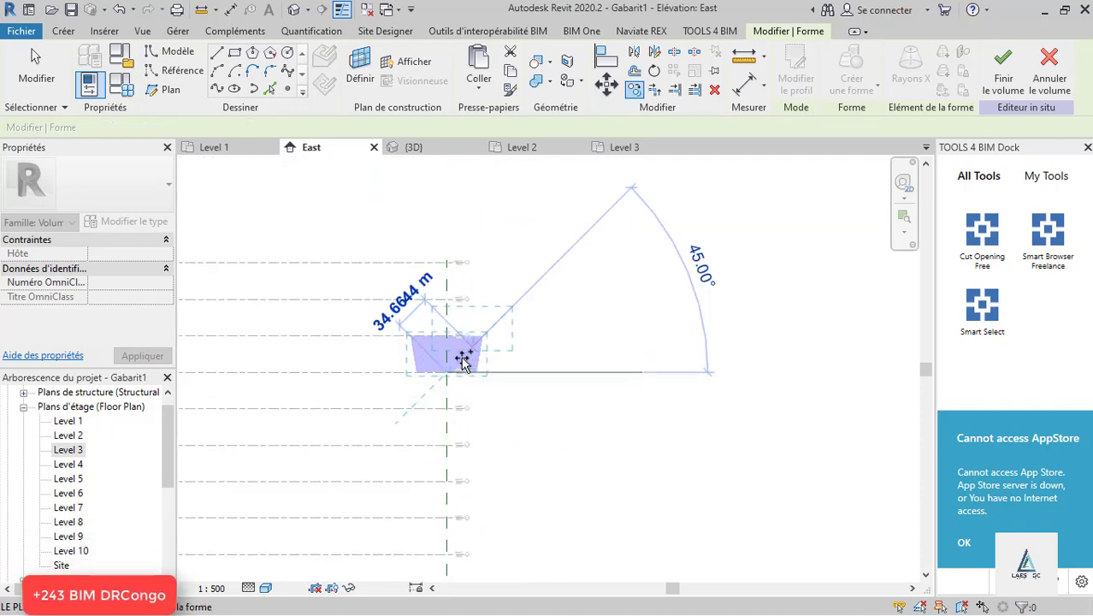
left_click(439, 330)
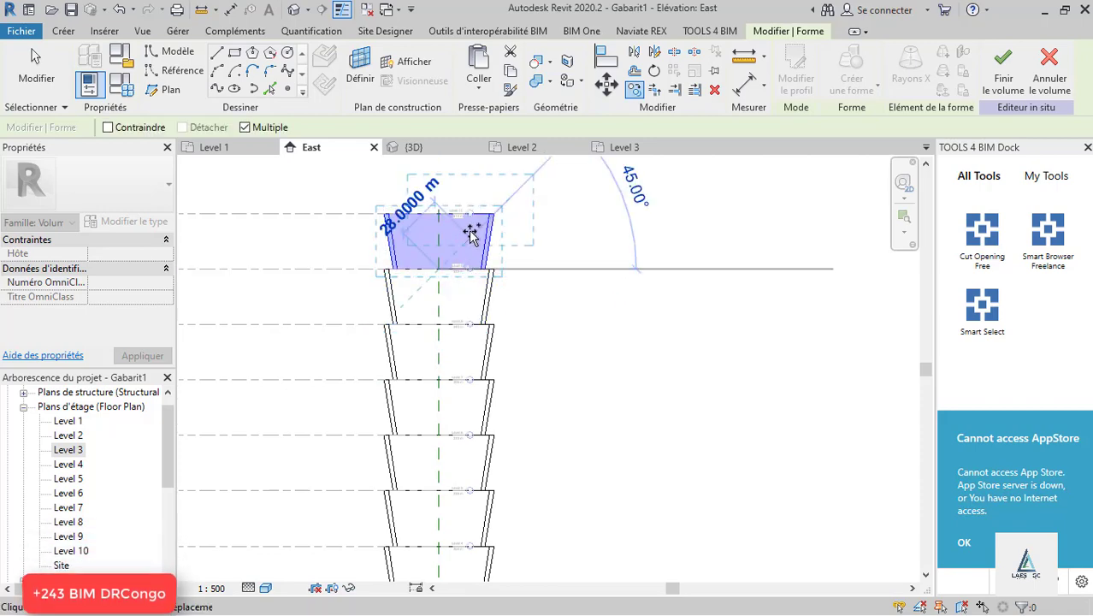
scroll(500, 240, "down", 1)
- Finish placing tier copies and zoom over the stacked tower in the East elevation
key("Escape")
scroll(565, 361, "up", 1)
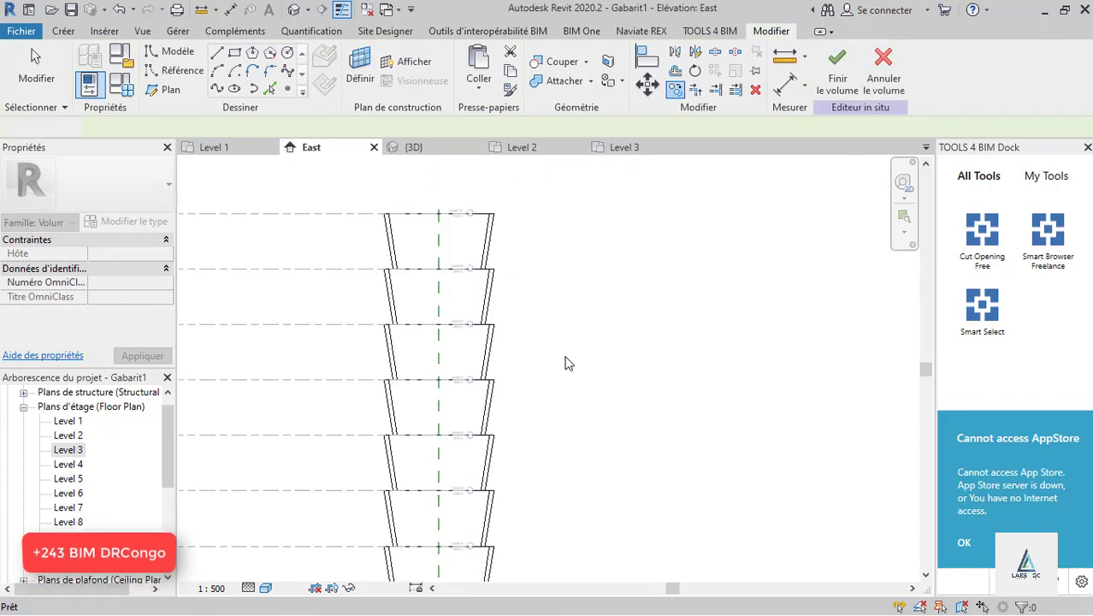
scroll(592, 358, "down", 1)
scroll(586, 311, "down", 1)
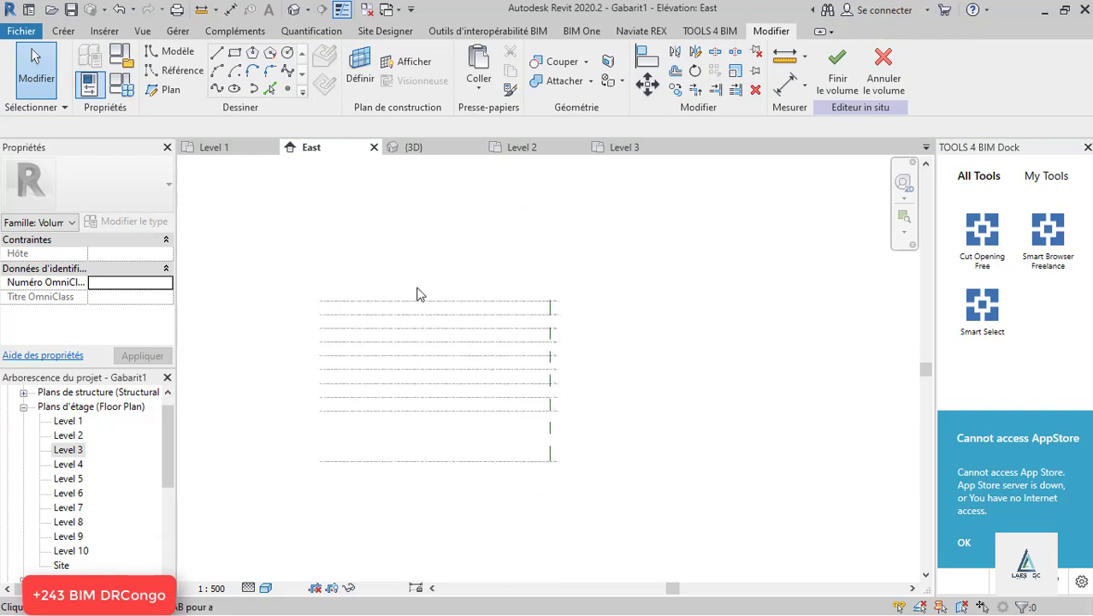
scroll(565, 432, "up", 2)
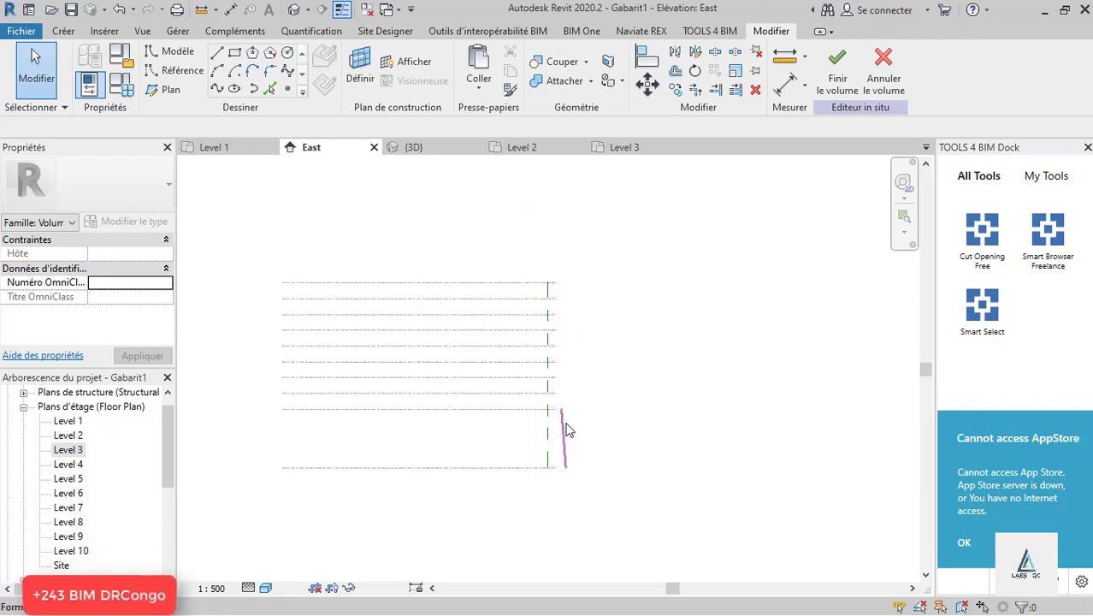
scroll(552, 332, "up", 1)
- Show the stacked tower in the 3D view with the Ombré (shaded) visual style
left_click(414, 147)
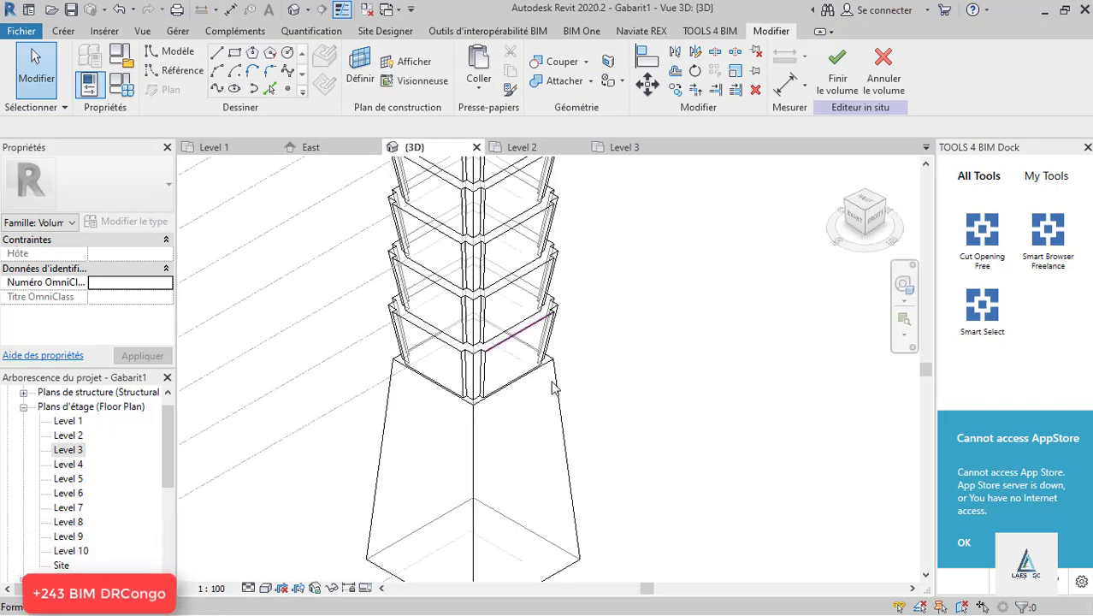
left_click(266, 588)
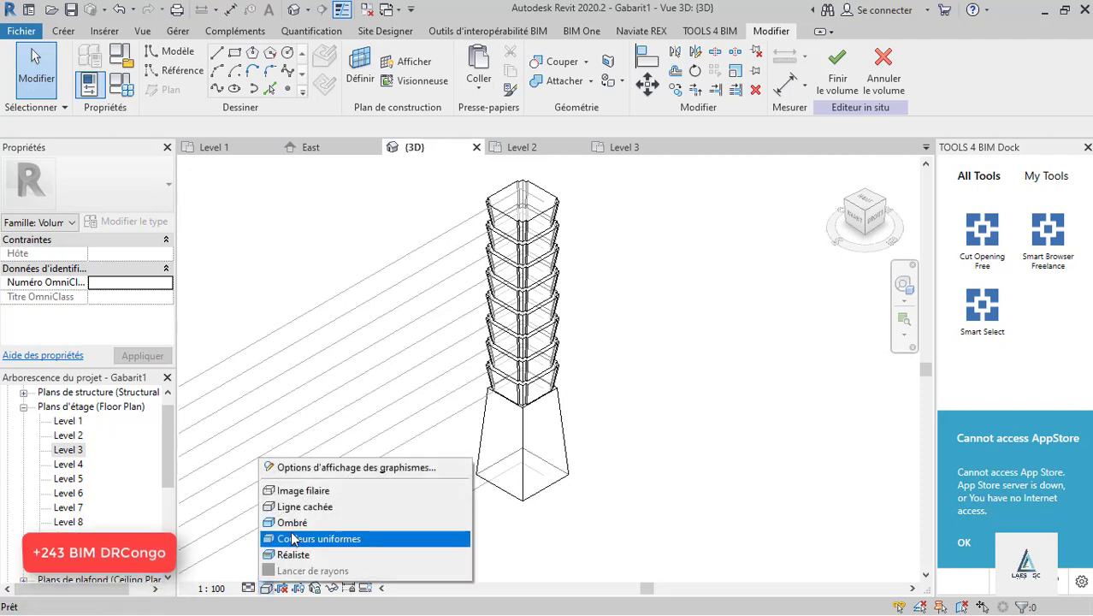
left_click(300, 521)
scroll(531, 426, "up", 2)
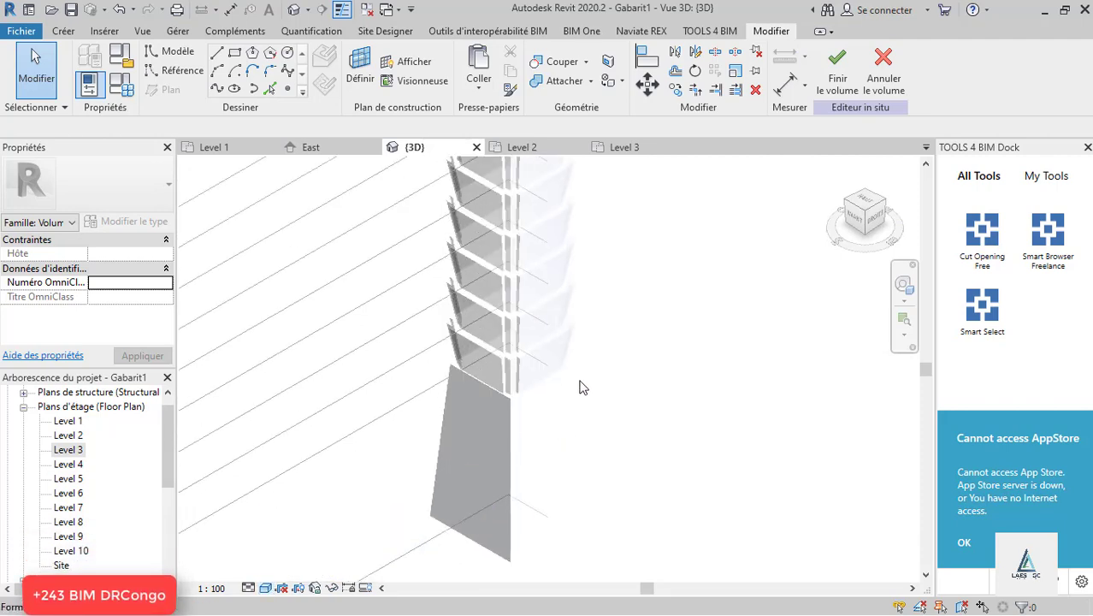
scroll(581, 386, "up", 1)
scroll(573, 382, "up", 1)
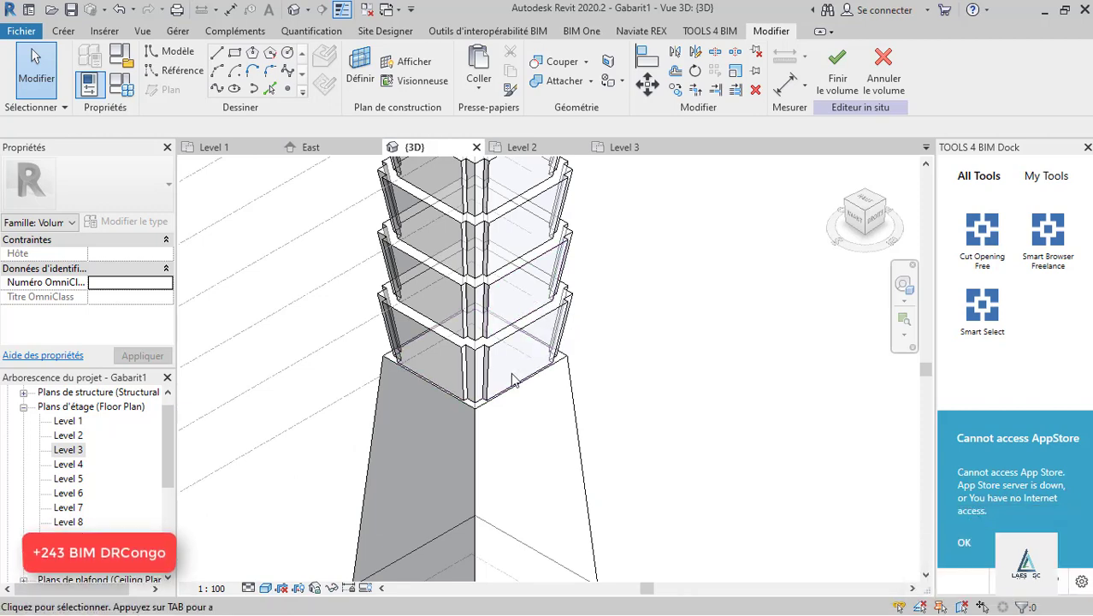
scroll(525, 359, "down", 2)
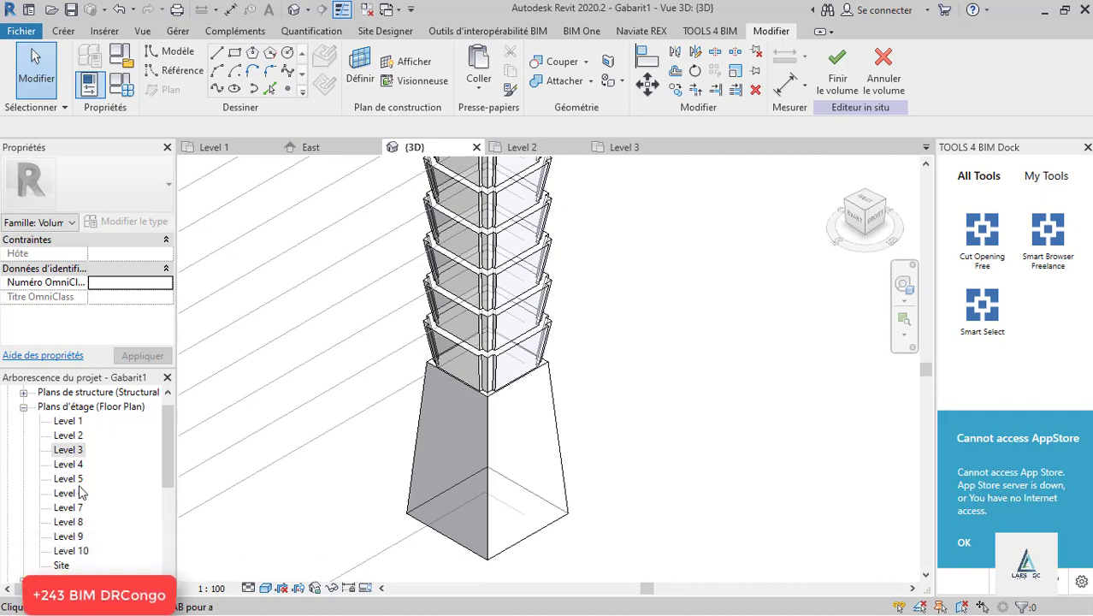
scroll(82, 492, "down", 3)
scroll(79, 505, "down", 1)
- Open the North elevation and change its visual style
double_click(69, 522)
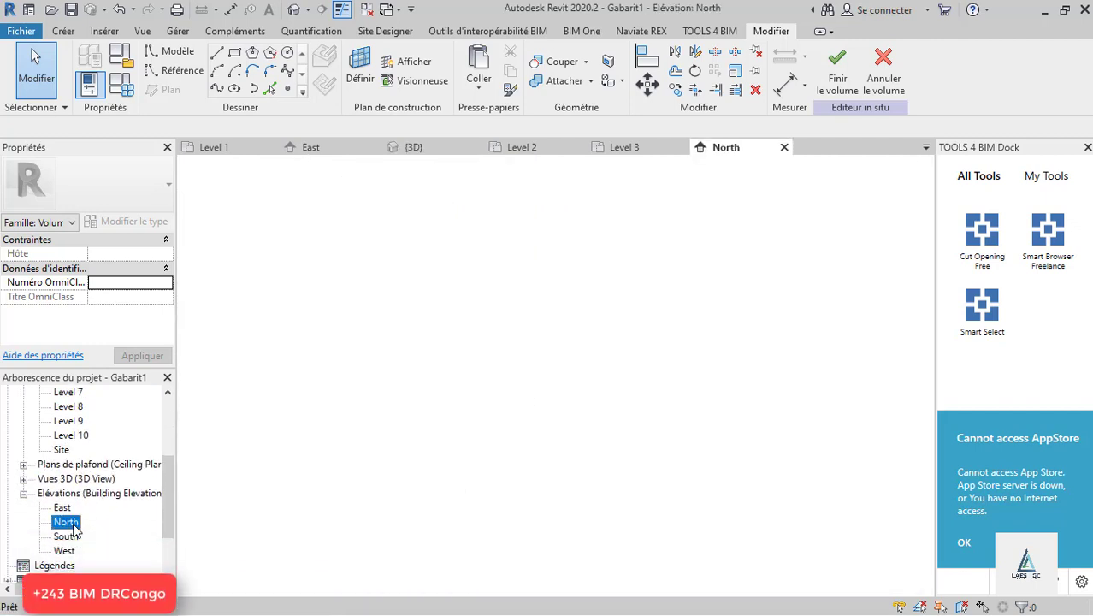
scroll(586, 478, "up", 3)
scroll(586, 478, "up", 2)
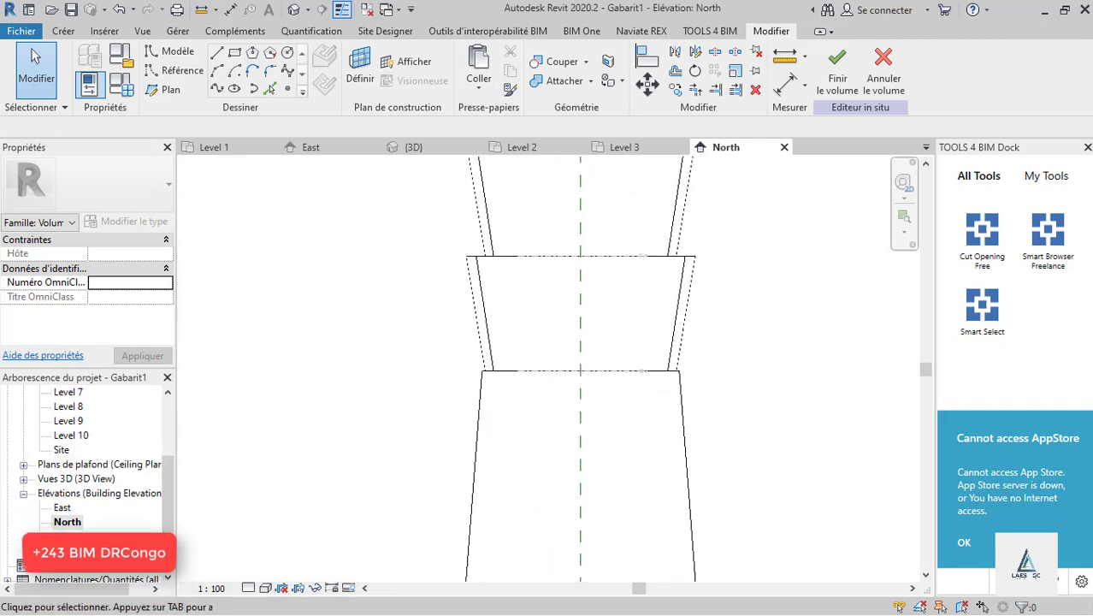
left_click(266, 588)
left_click(317, 488)
scroll(293, 478, "down", 2)
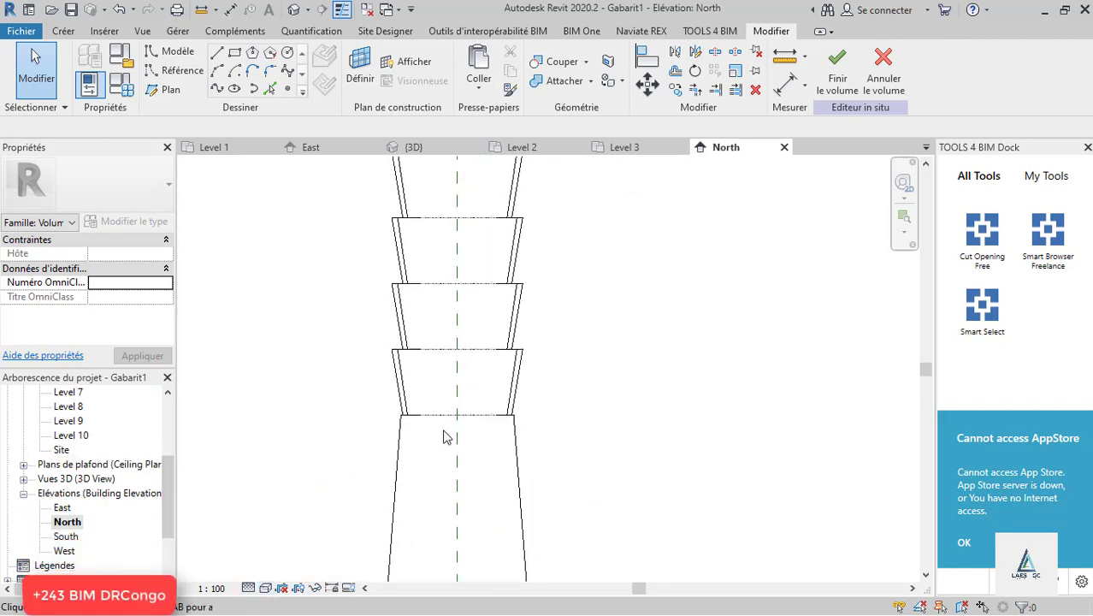
scroll(443, 436, "up", 2)
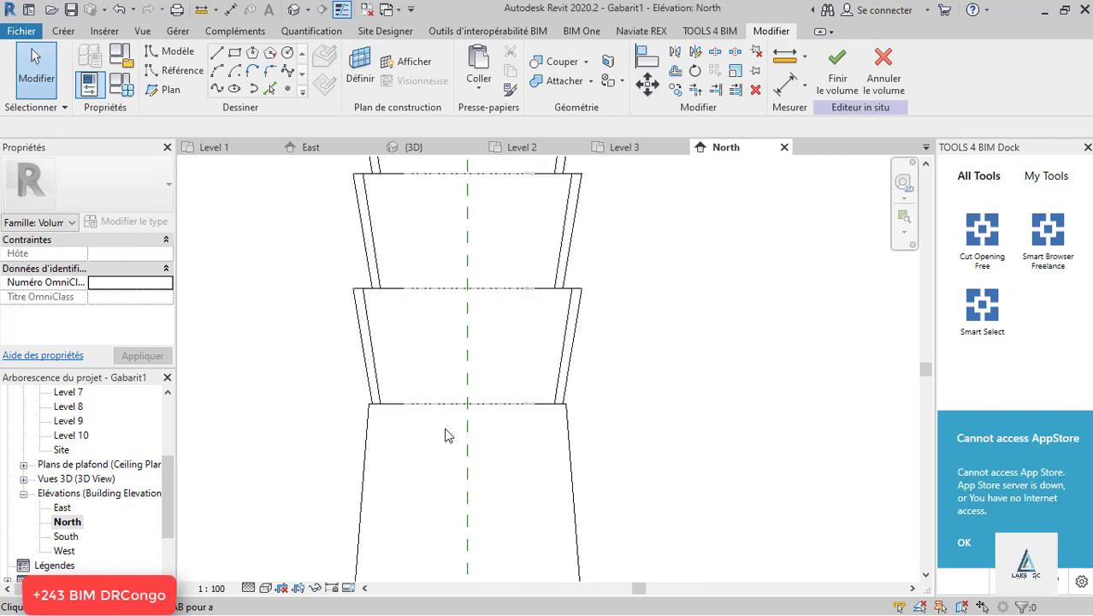
- Sketch a 10 m radius circle on work plane Plan de référence : X
left_click(288, 42)
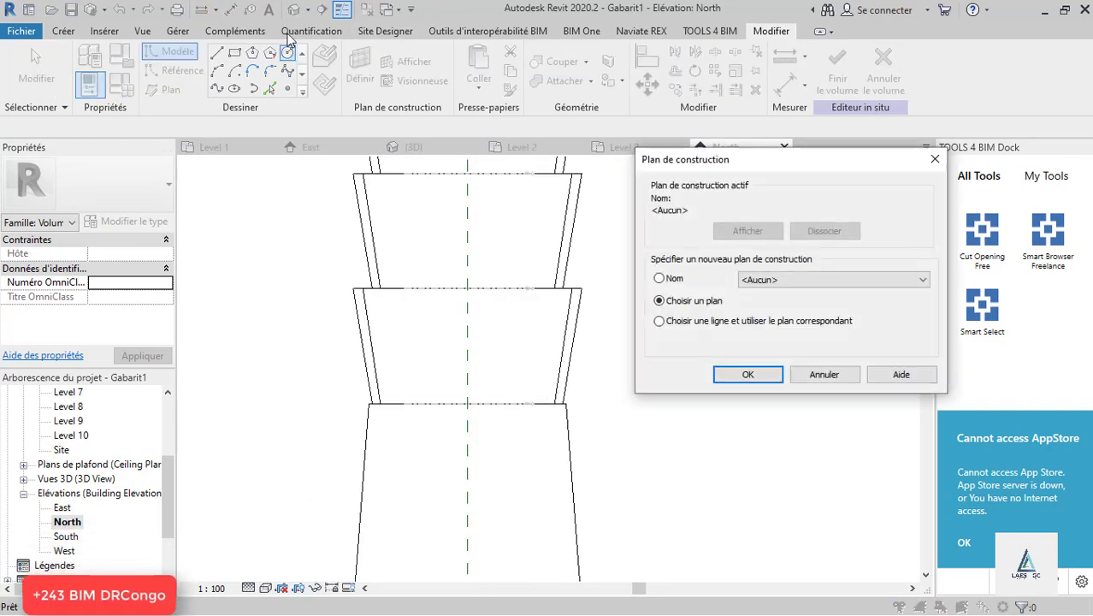
left_click(779, 281)
left_click(821, 410)
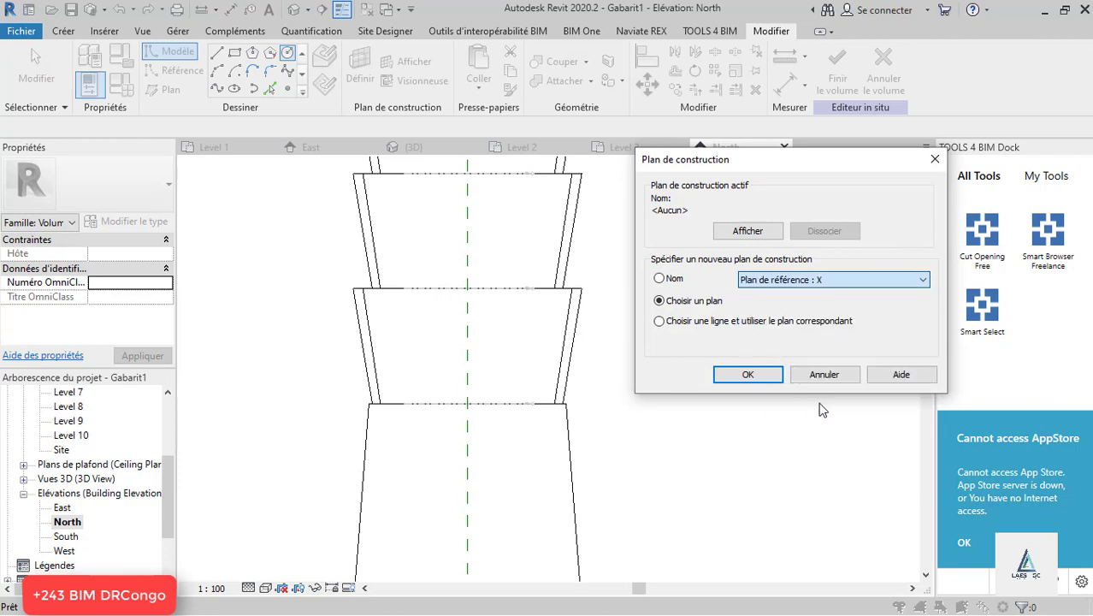
left_click(750, 377)
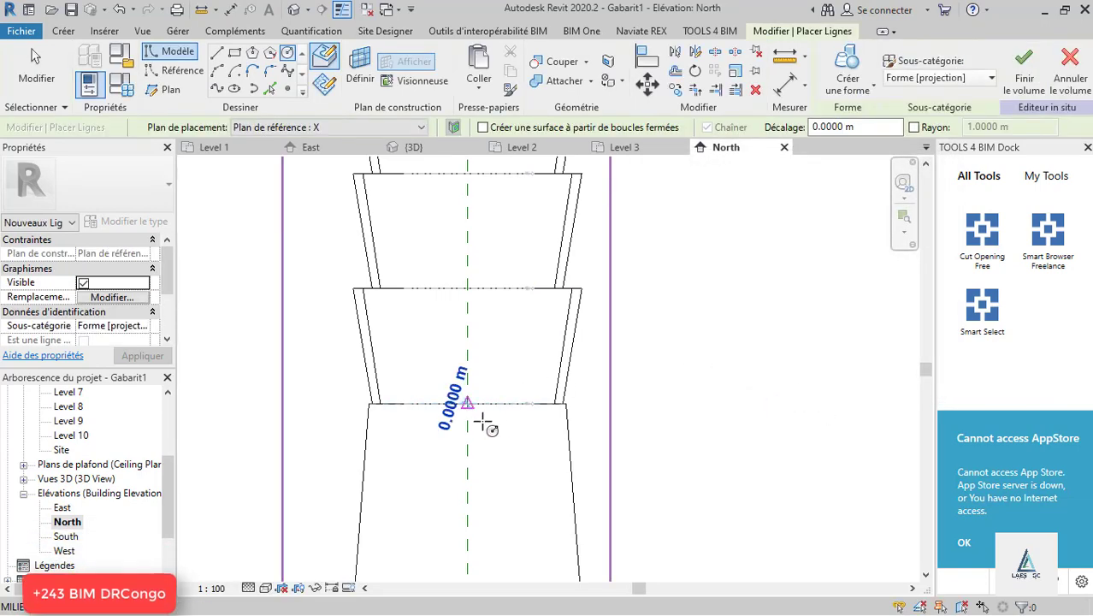
type("10")
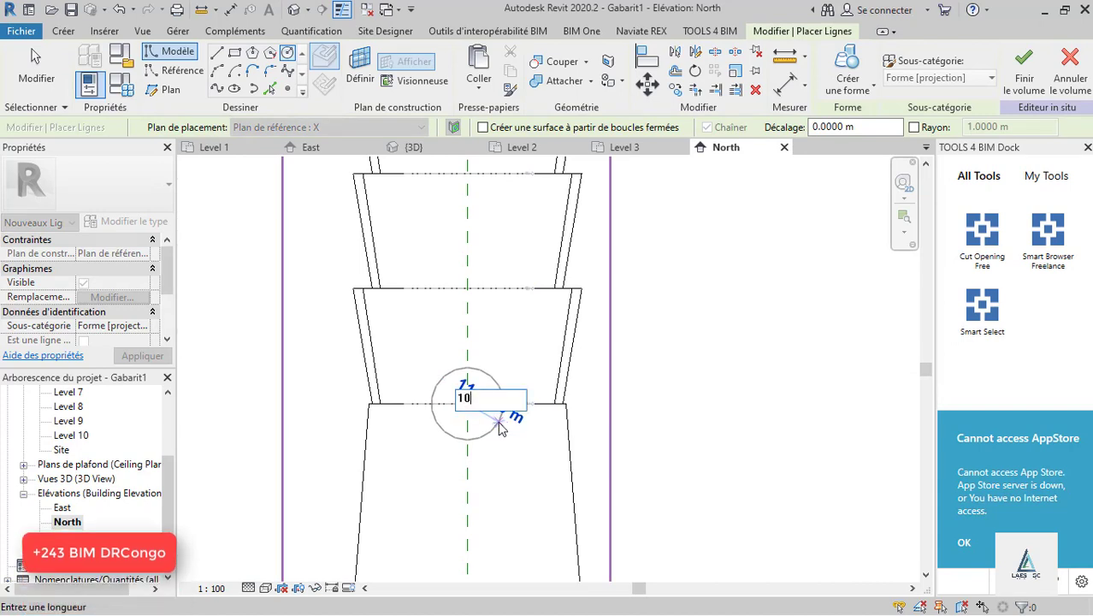
key("Return")
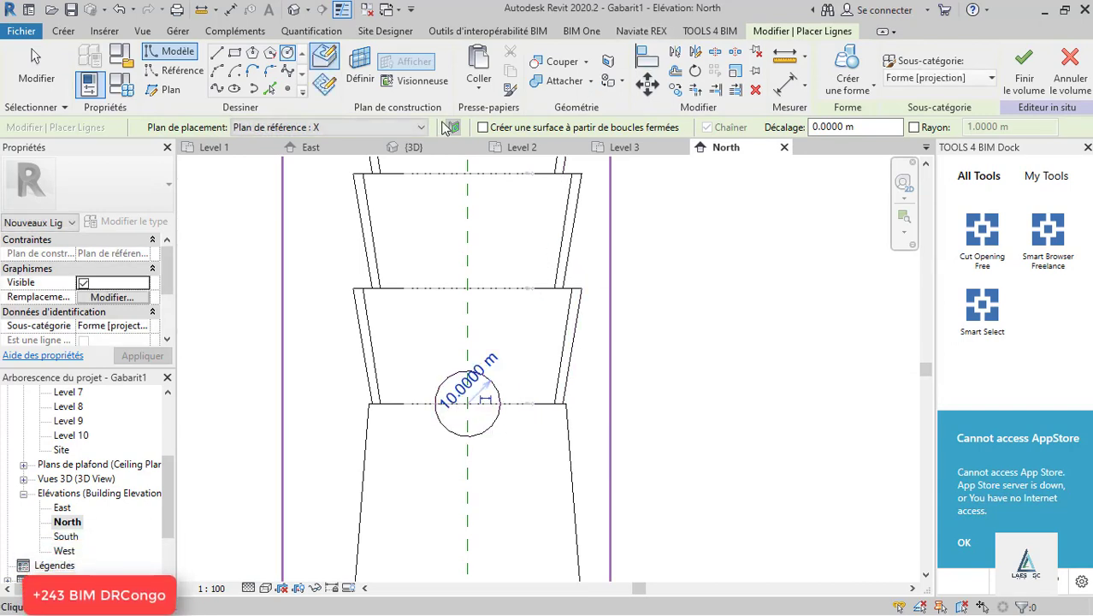
- Extrude the circle into a solid cylinder form and view it in 3D
left_click(842, 94)
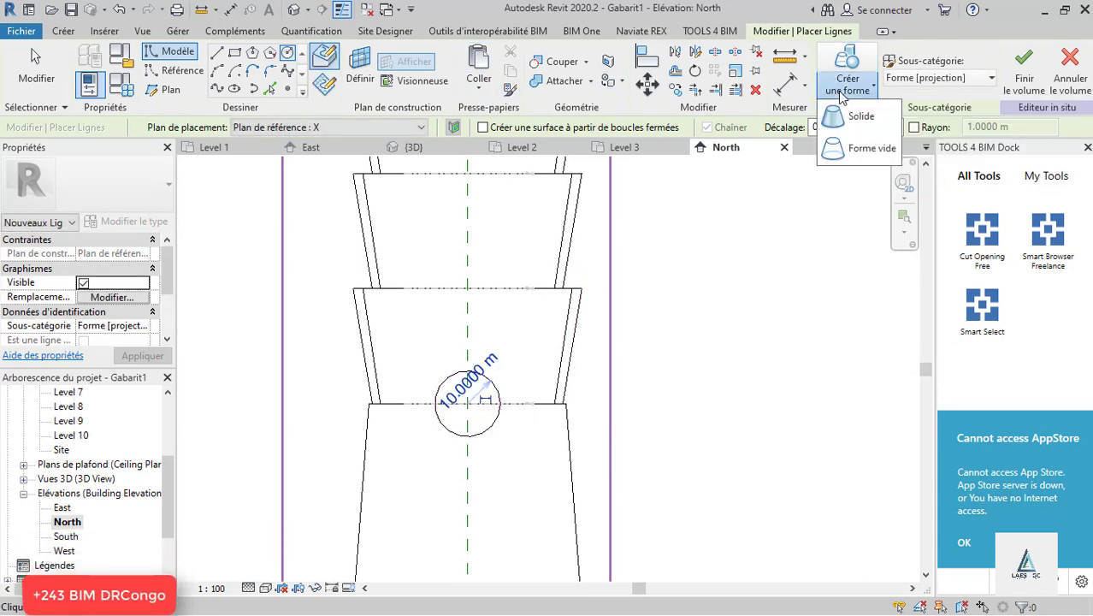
left_click(853, 120)
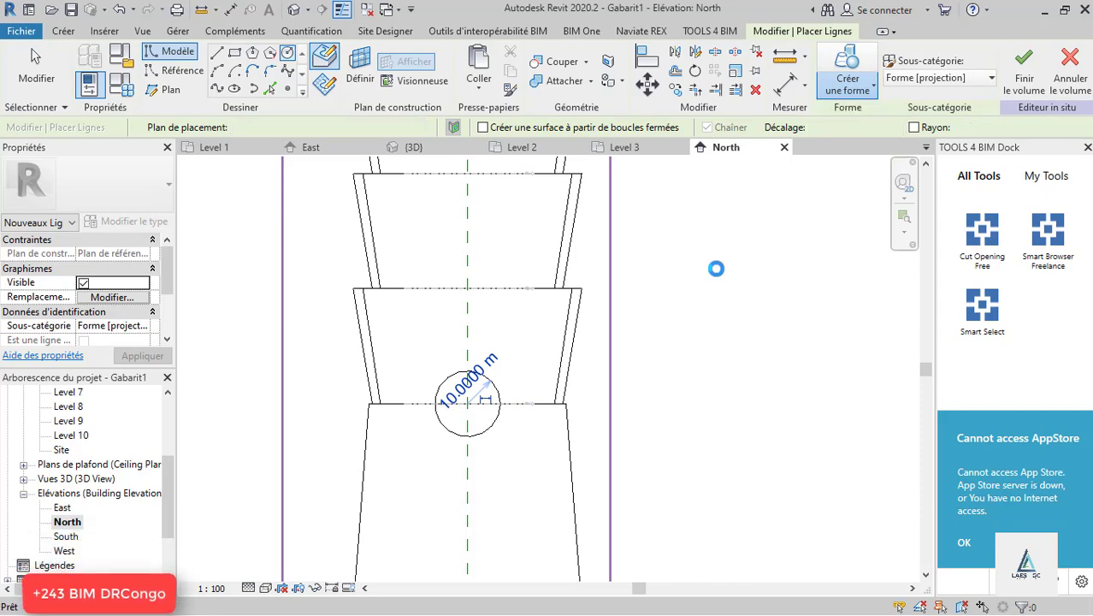
left_click(505, 467)
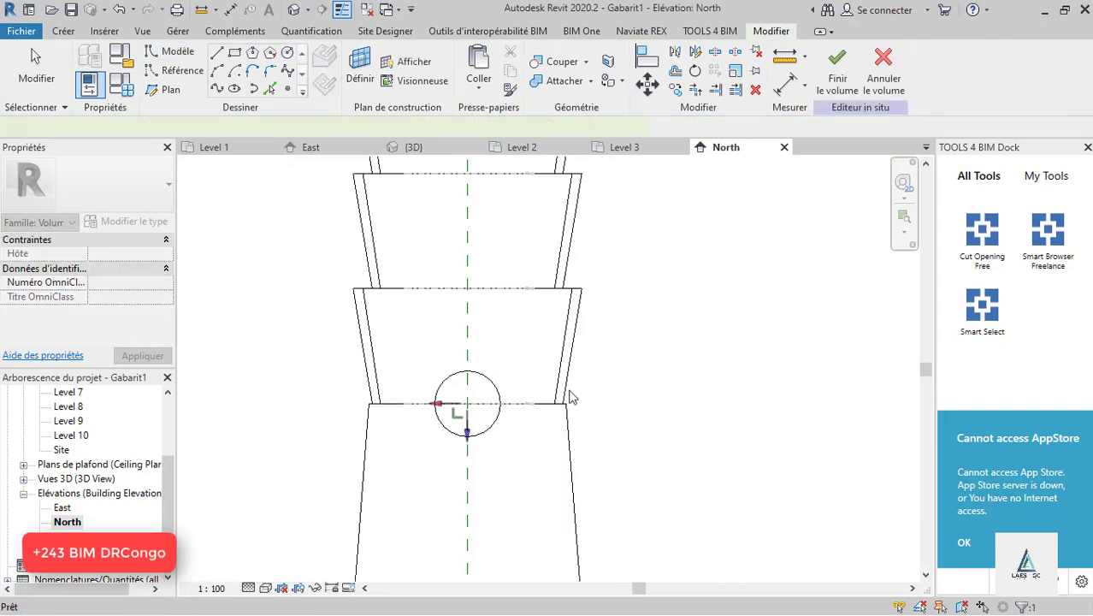
left_click(428, 149)
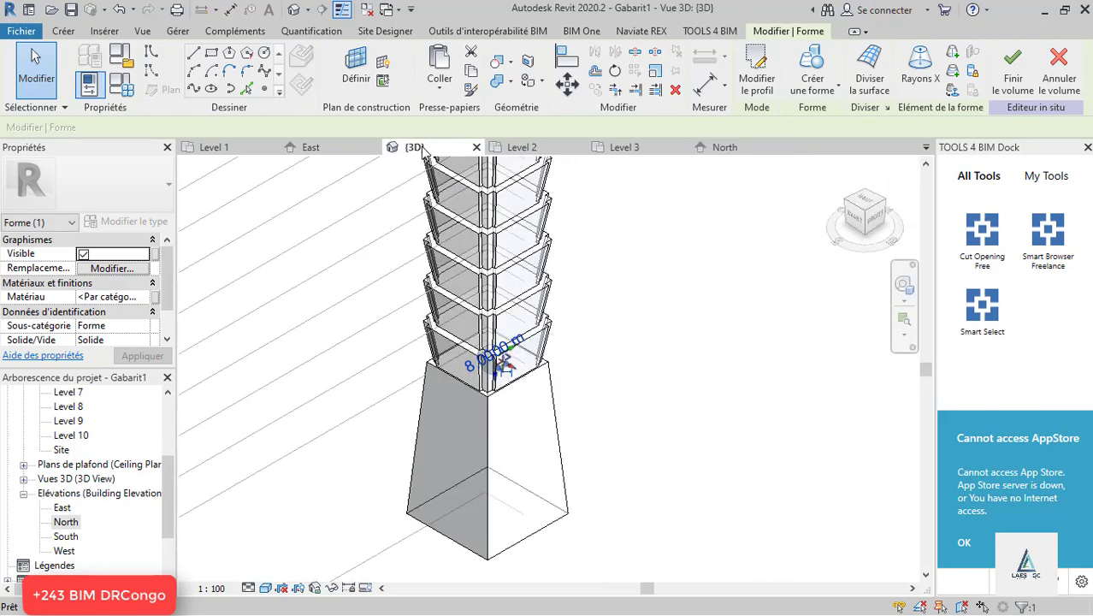
scroll(525, 386, "up", 3)
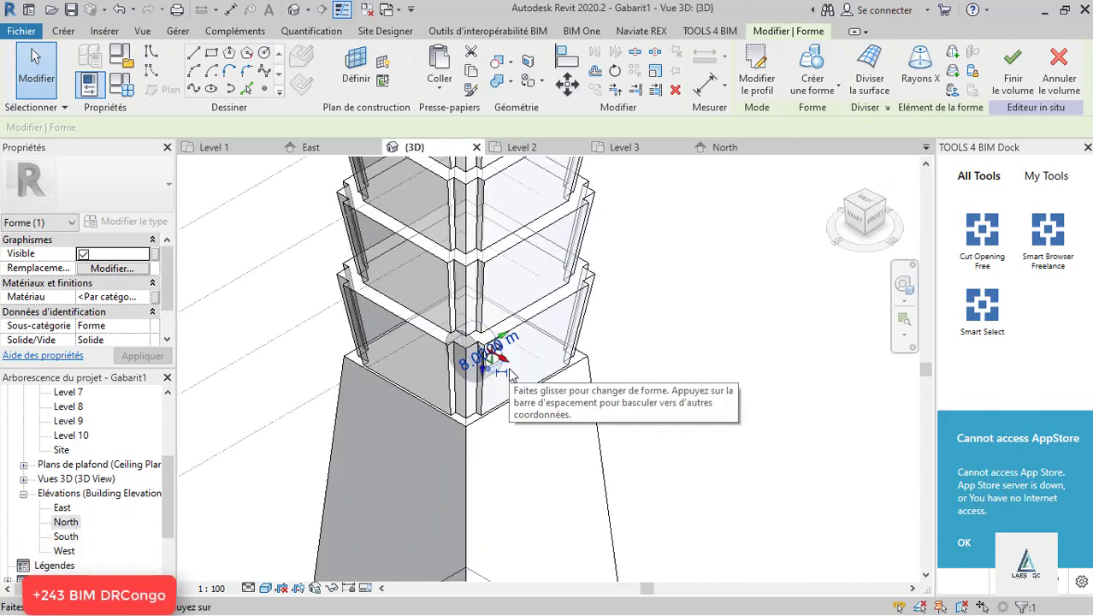
key("alt+Tab")
key("alt+Tab")
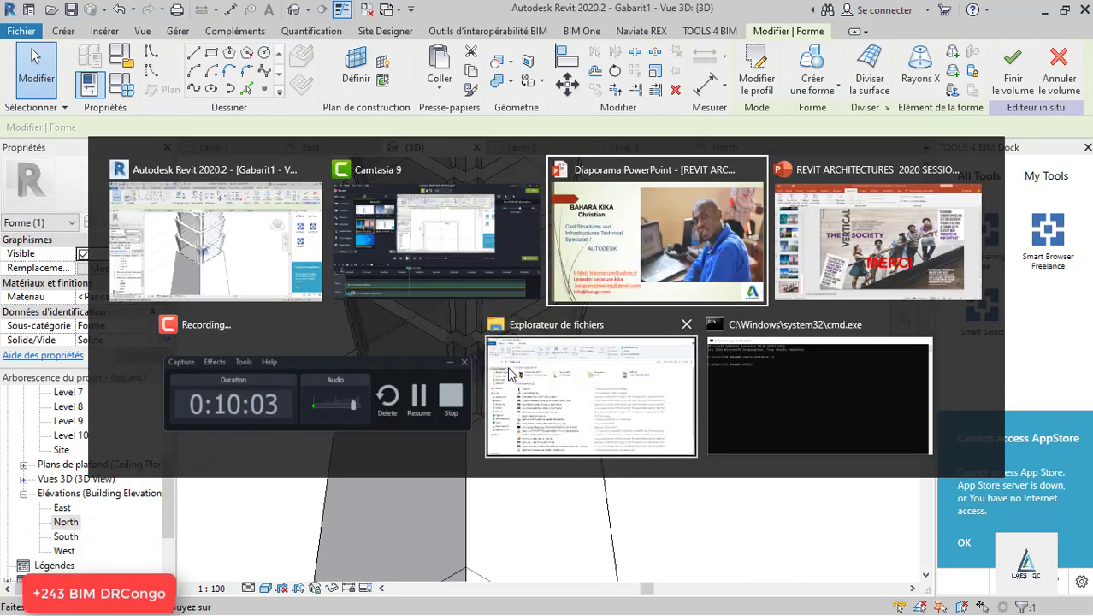
key("alt+Tab")
key("alt+Tab")
key("alt+Tab")
key("alt+Tab")
key("alt+Tab")
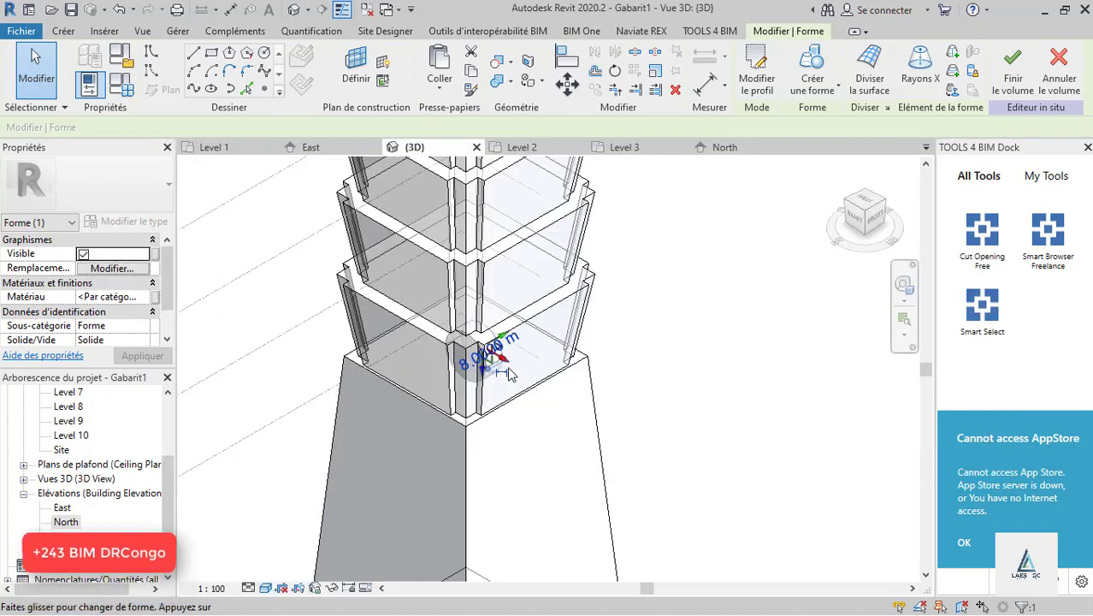
key("alt+Tab")
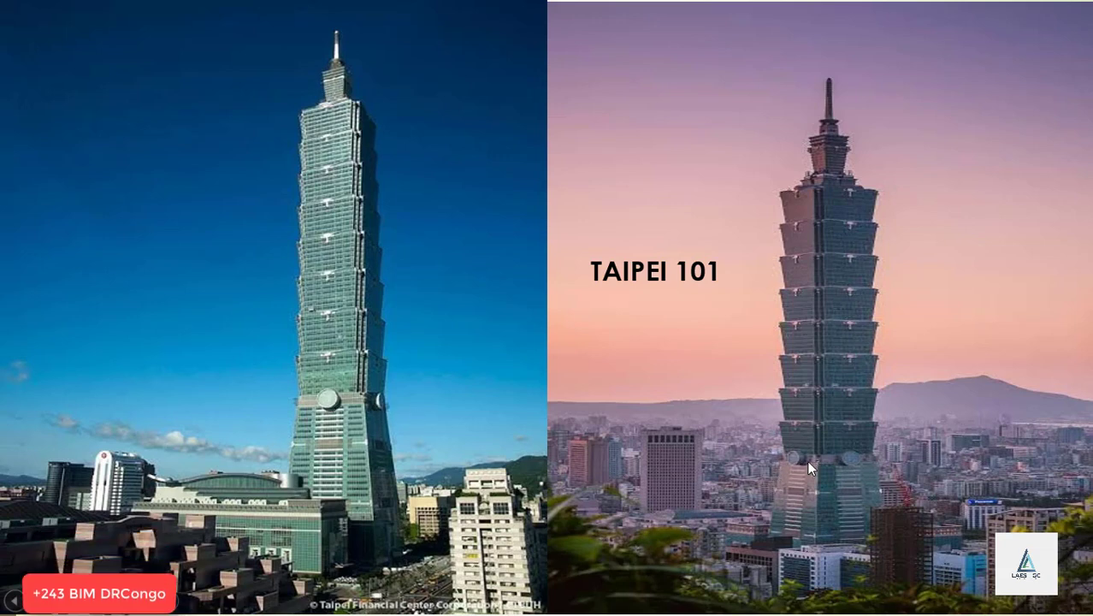
key("alt+Tab")
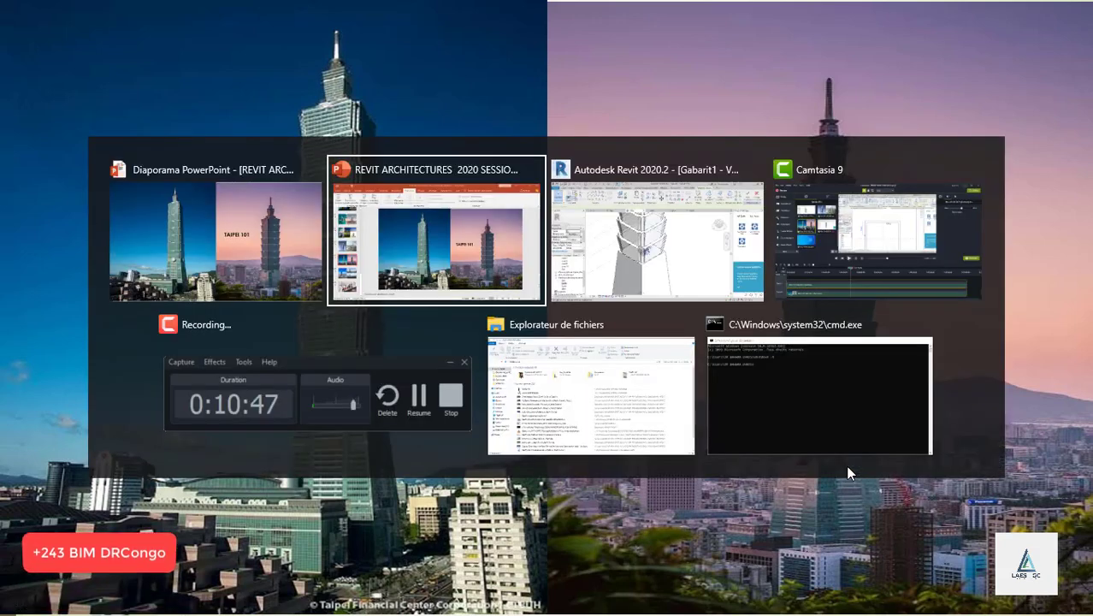
key("alt+Tab")
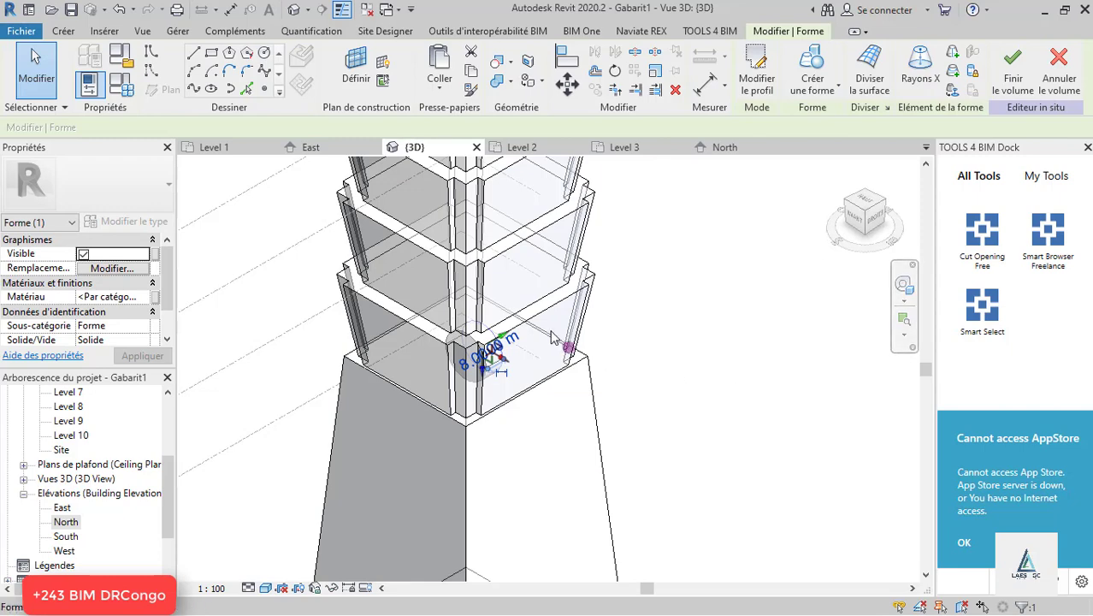
- Change the cylinder's 8 m length to 70 m
scroll(483, 359, "up", 3)
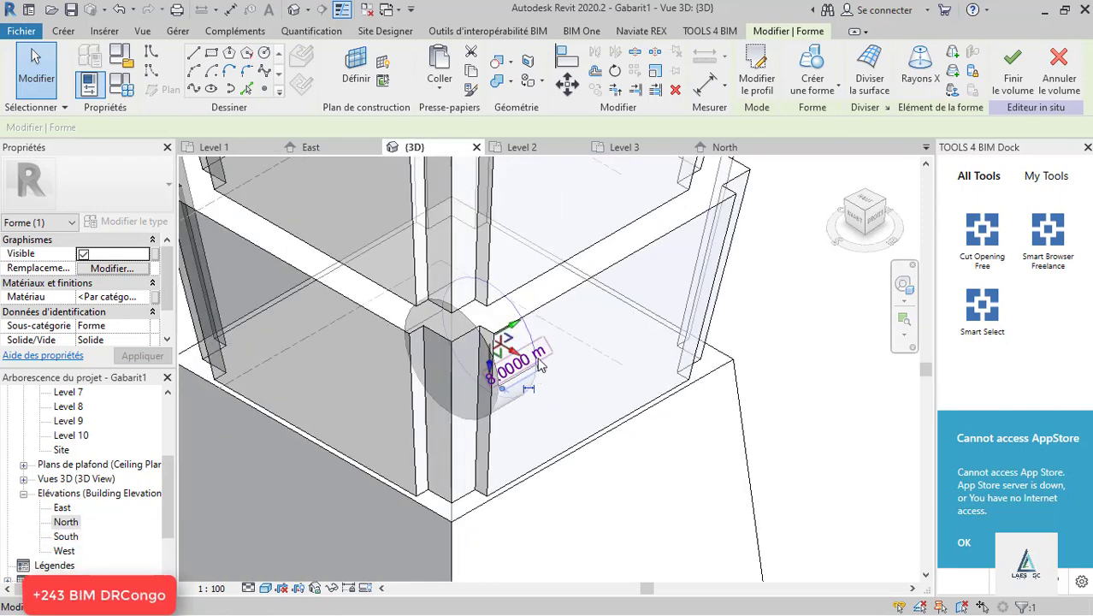
scroll(543, 359, "up", 2)
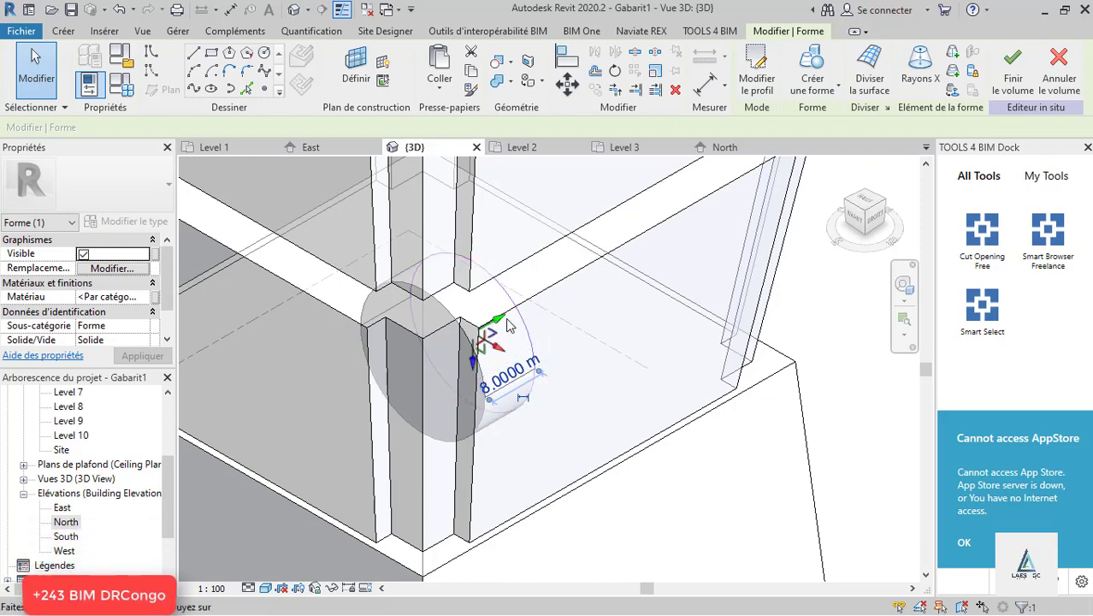
left_click(516, 375)
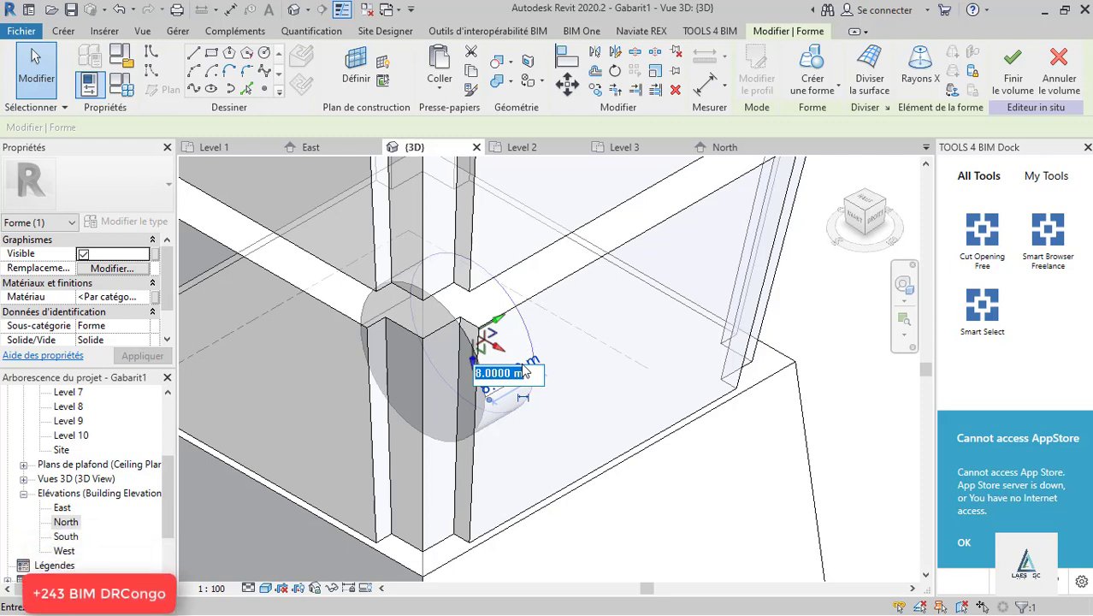
type("70")
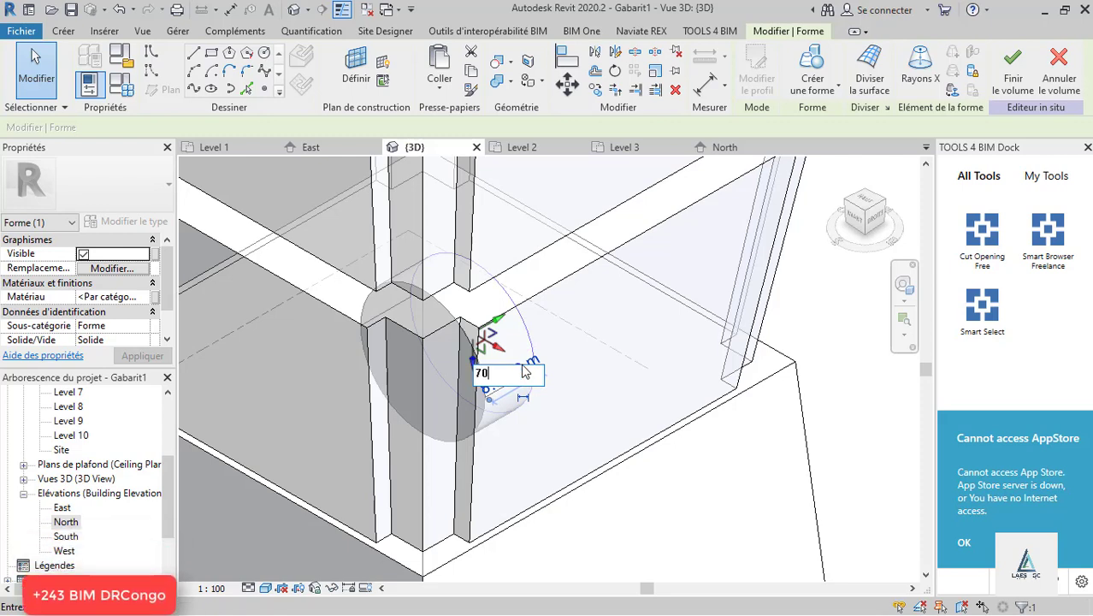
key("Return")
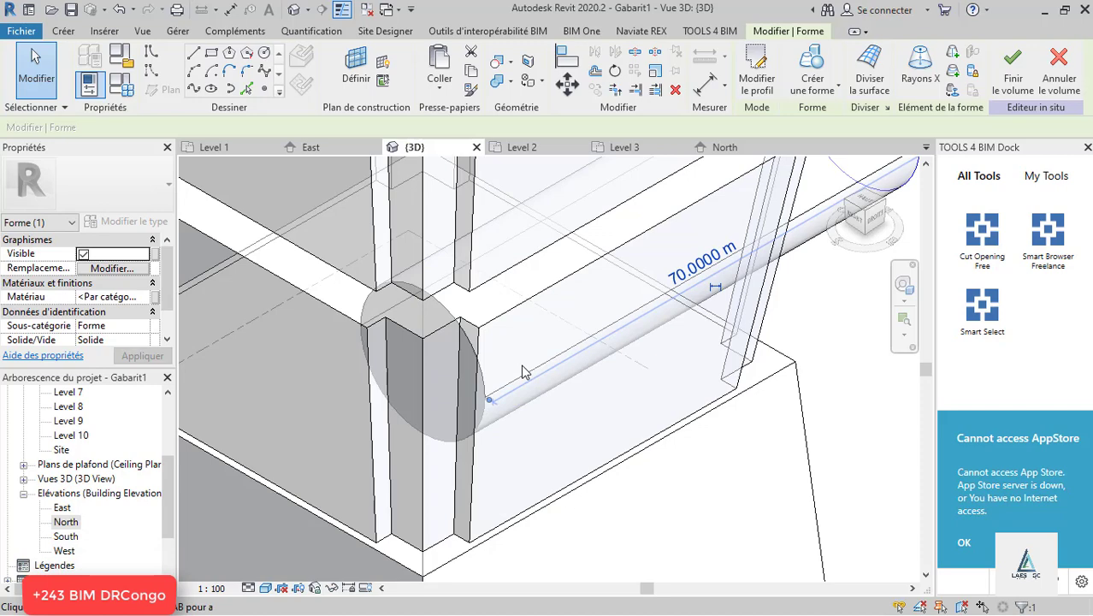
- Pull the cylinder's end back and set its length to 45 m
scroll(523, 364, "down", 4)
mouse_move(726, 304)
middle_mouse_down("shift")
mouse_move(709, 324)
mouse_move(680, 308)
mouse_move(674, 326)
mouse_move(630, 360)
mouse_move(567, 252)
mouse_move(583, 268)
middle_mouse_up("shift")
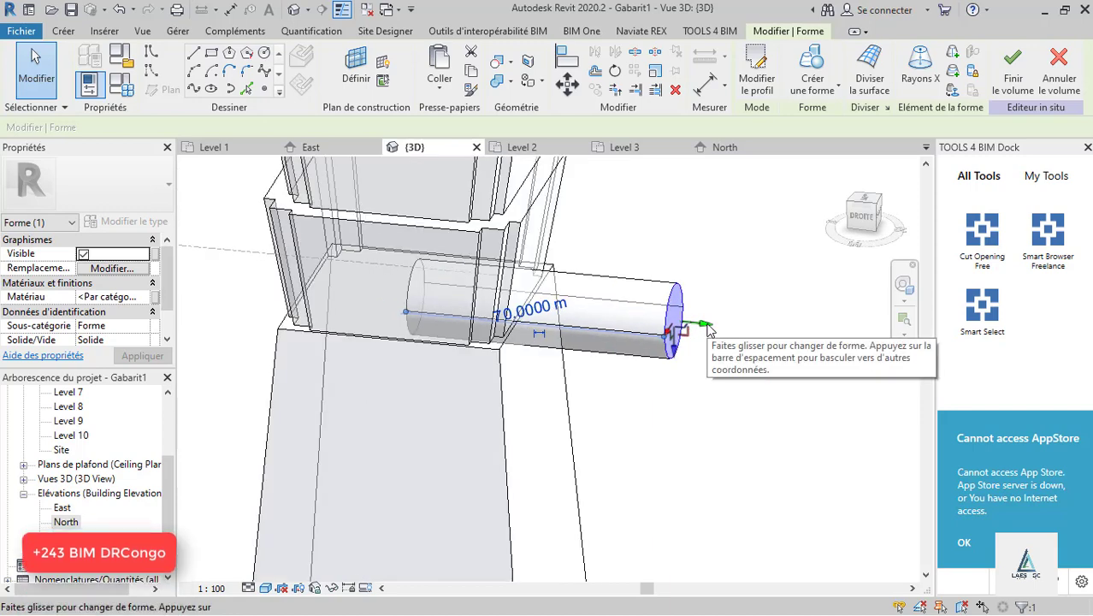
left_click_drag(706, 323, 603, 325)
left_click(488, 303)
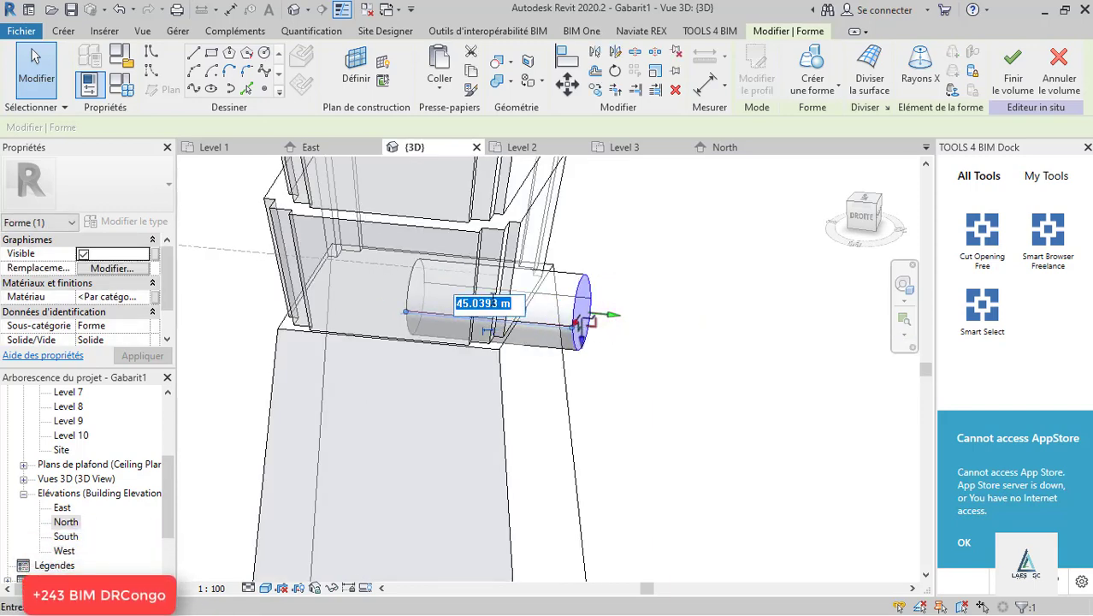
type("45")
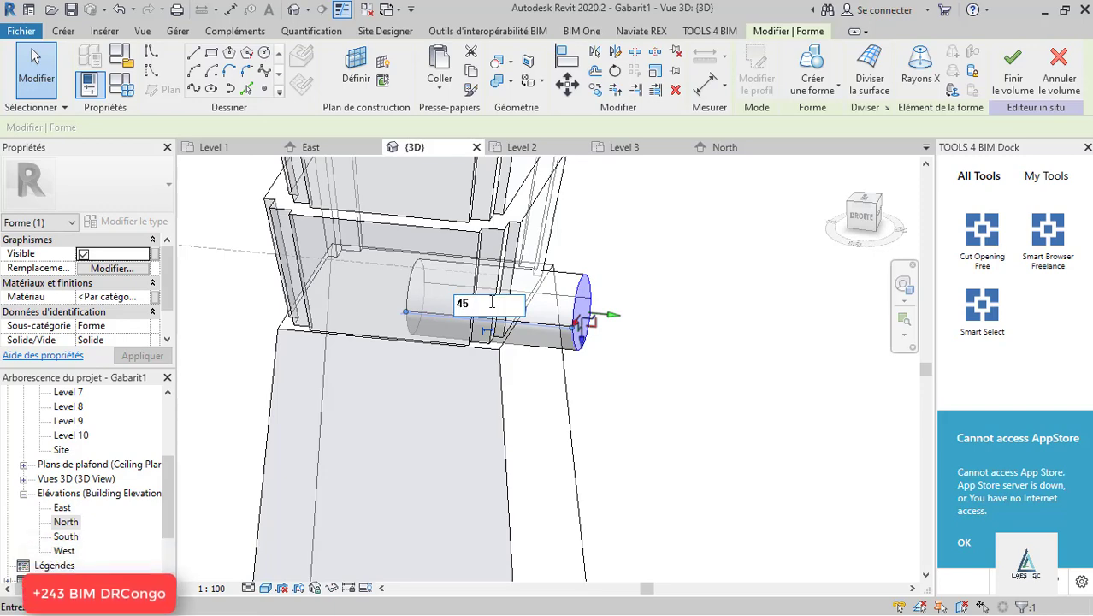
key("Return")
left_click(734, 403)
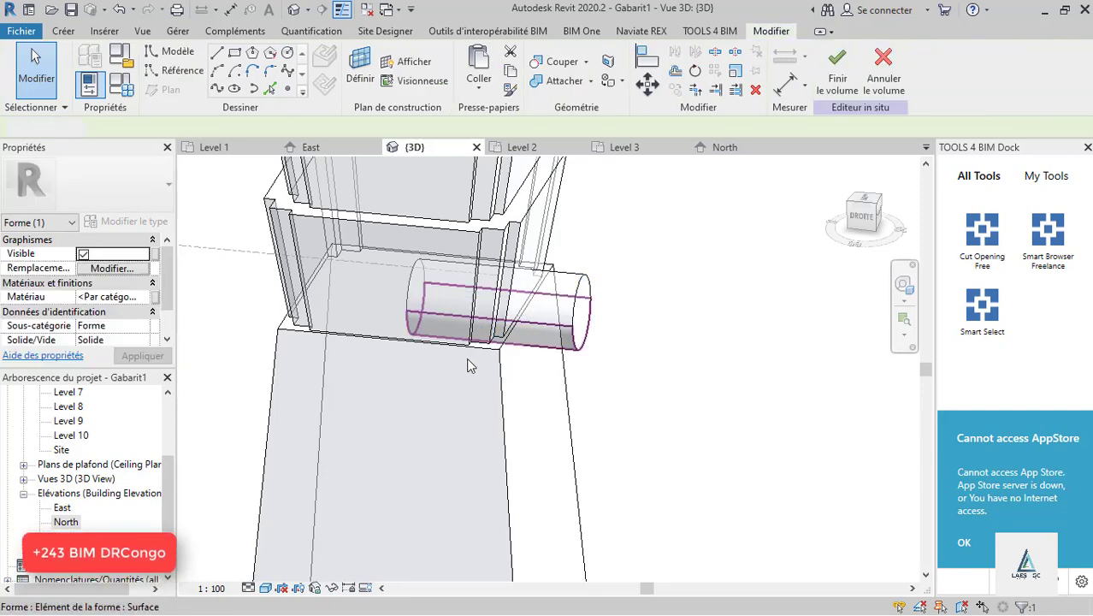
- Extend the cylinder from its other end face to 90 m through the tier
mouse_move(484, 378)
middle_mouse_down("shift")
mouse_move(539, 374)
mouse_move(451, 349)
middle_mouse_up("shift")
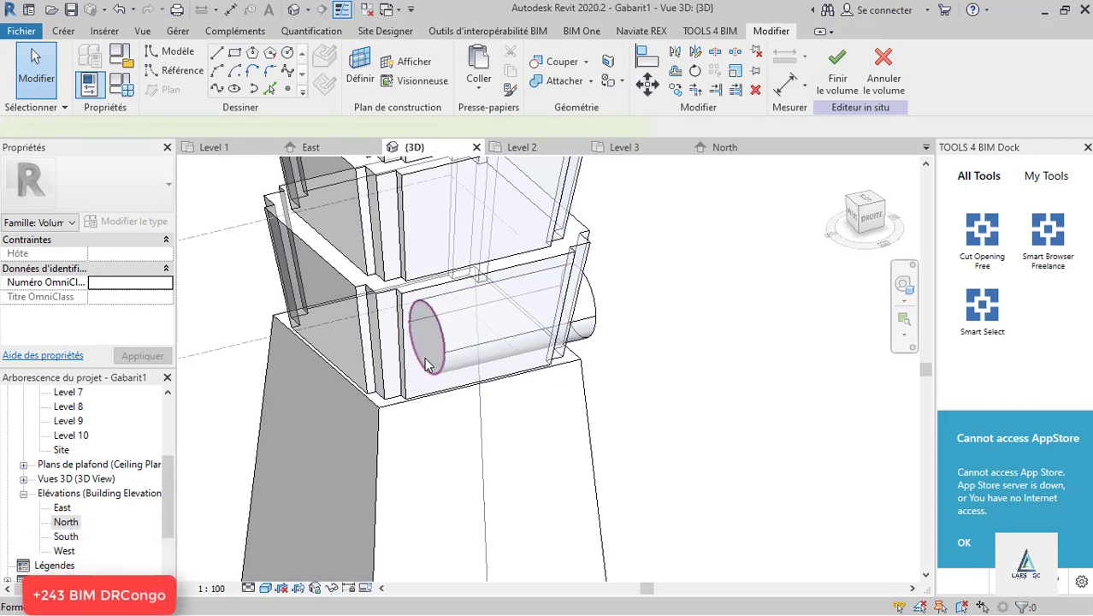
left_click(428, 363)
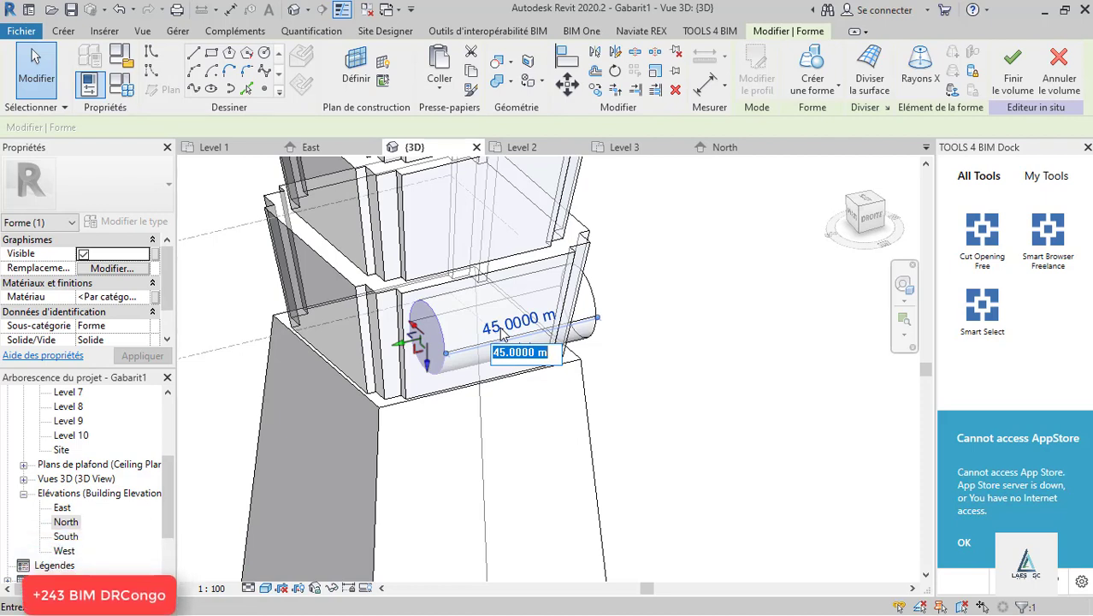
type("90")
key("Return")
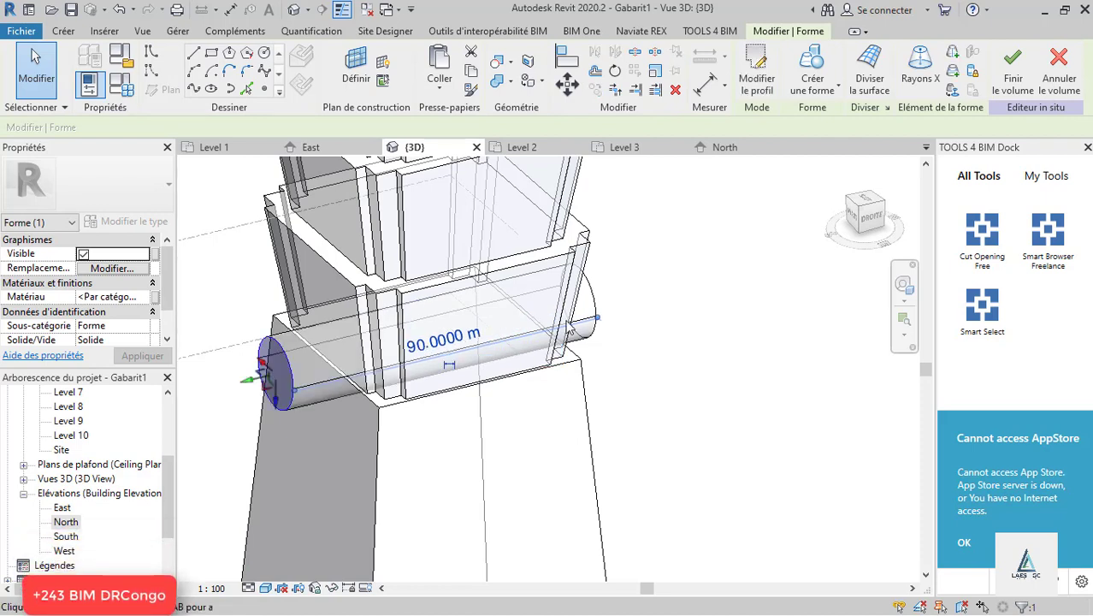
left_click(732, 320)
mouse_move(732, 319)
middle_mouse_down("shift")
mouse_move(593, 319)
mouse_move(463, 195)
mouse_move(512, 163)
middle_mouse_up("shift")
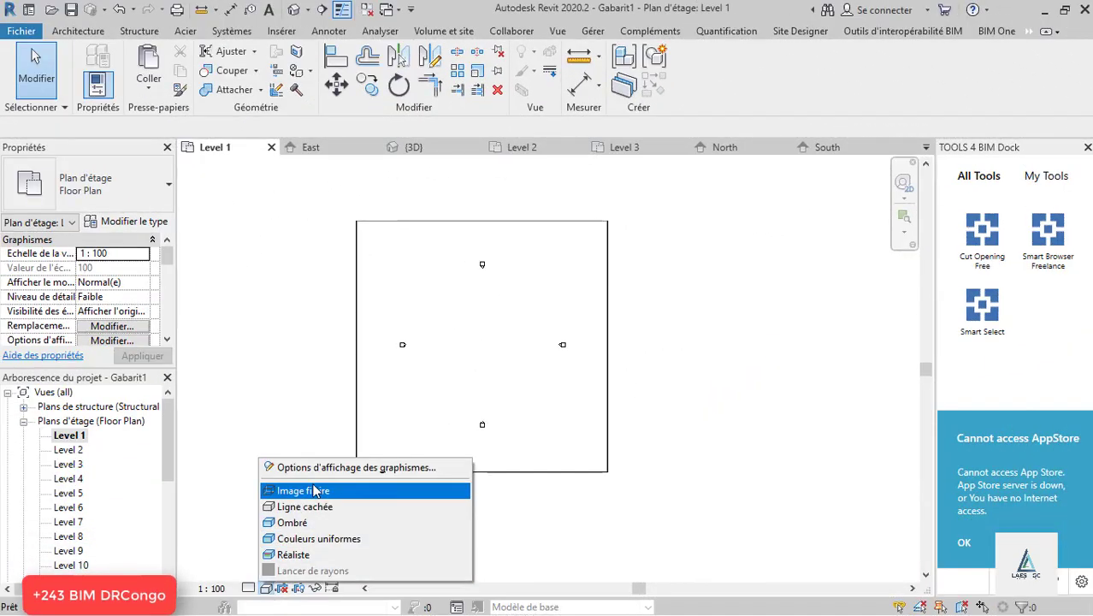
- Switch the view to Image filaire wireframe and check the mass by selecting it
left_click(309, 490)
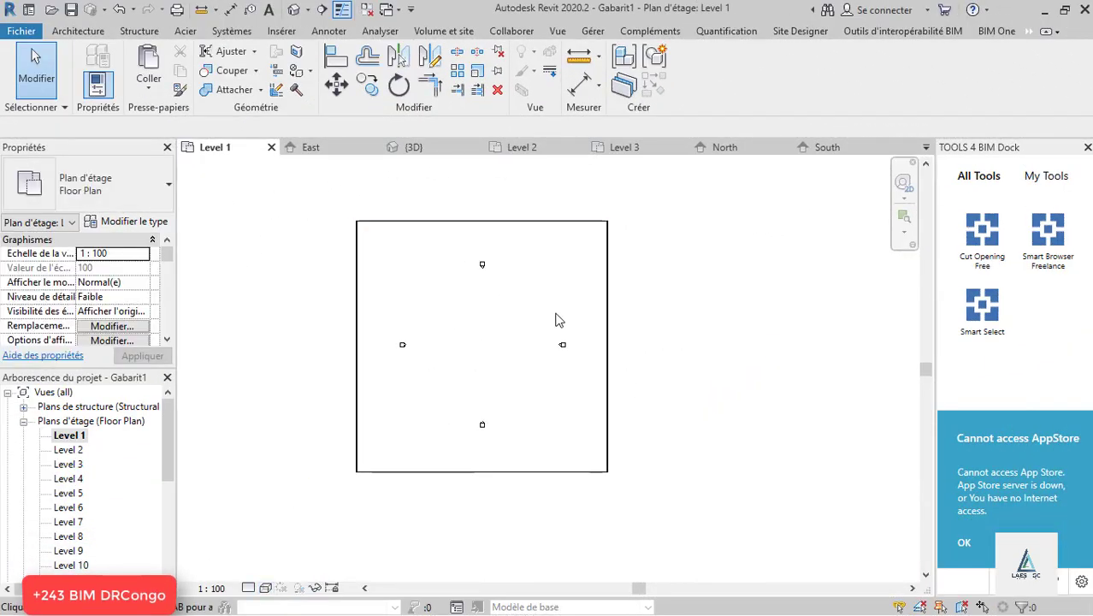
left_click(564, 346)
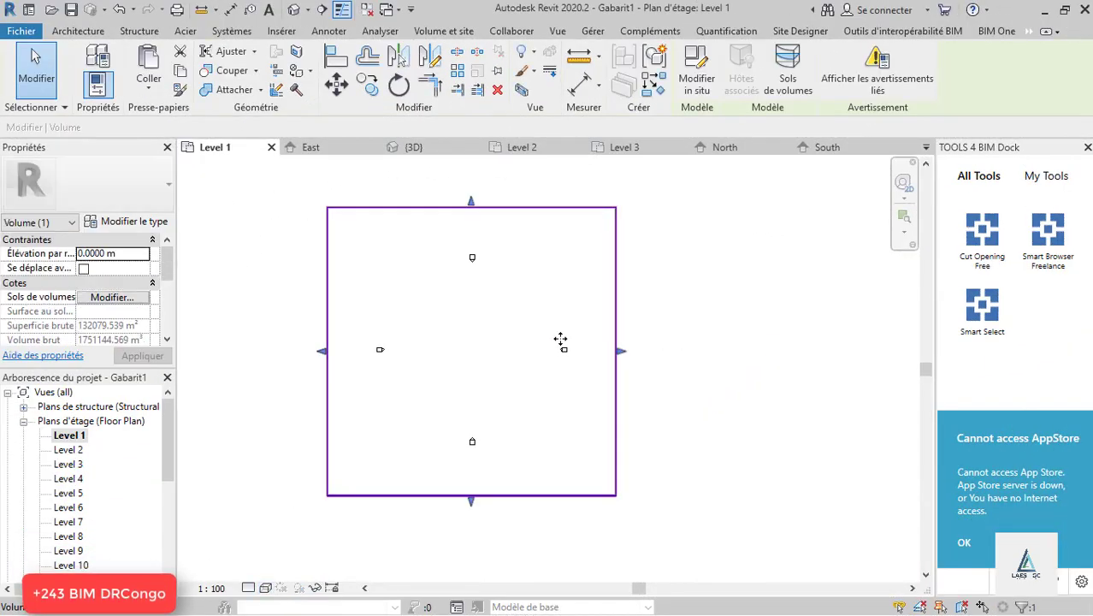
left_click(573, 306)
scroll(481, 276, "up", 2)
scroll(475, 254, "up", 1)
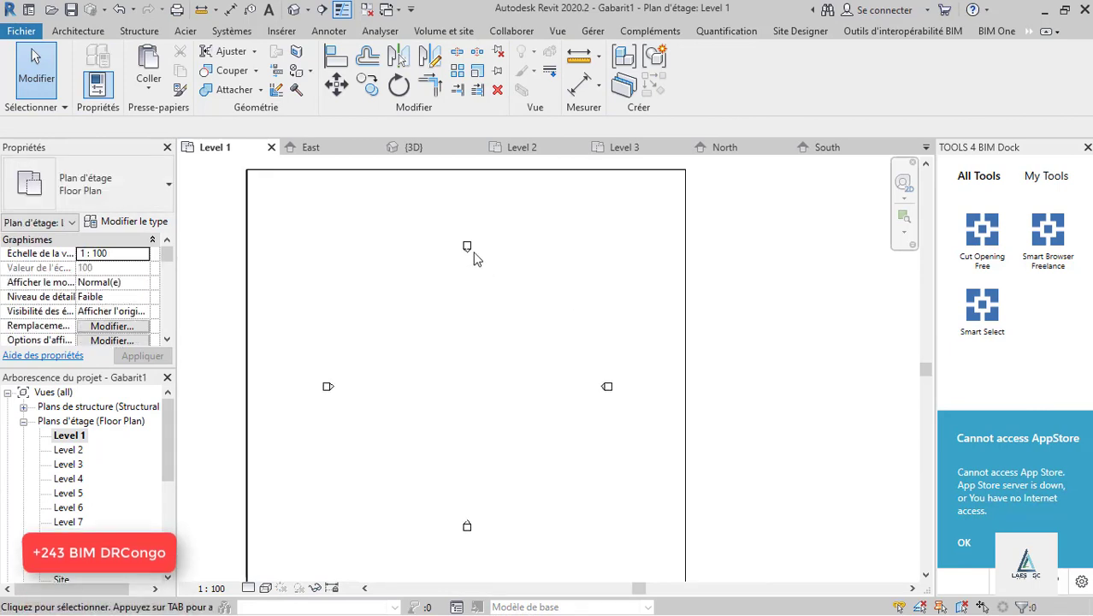
left_click(481, 319)
scroll(481, 320, "down", 3)
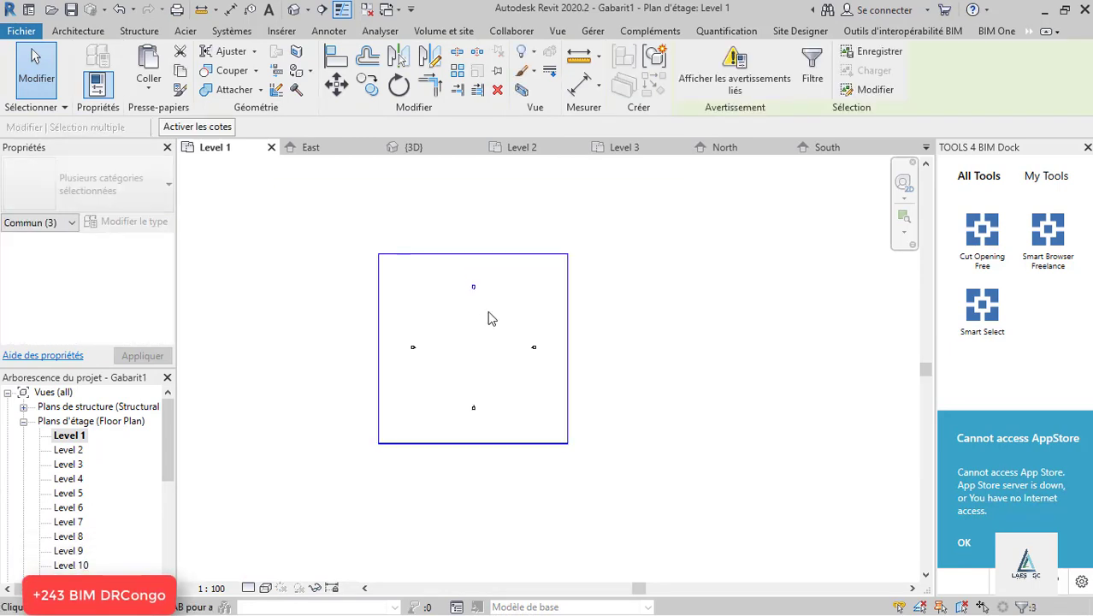
key("Escape")
scroll(83, 524, "down", 2)
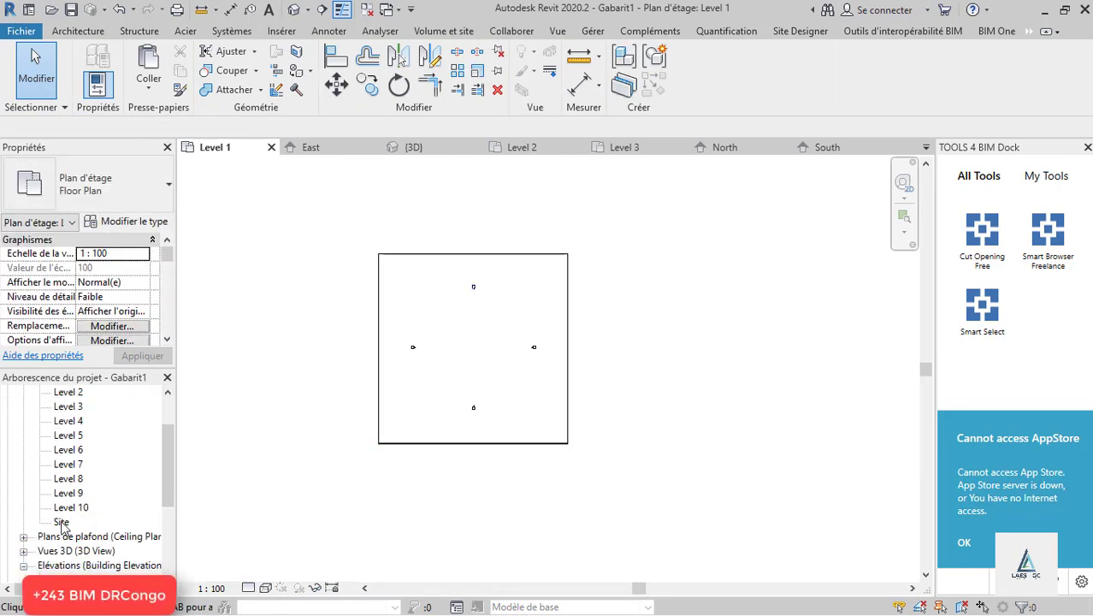
- Open the Site floor plan and select the square mass to inspect it
double_click(62, 522)
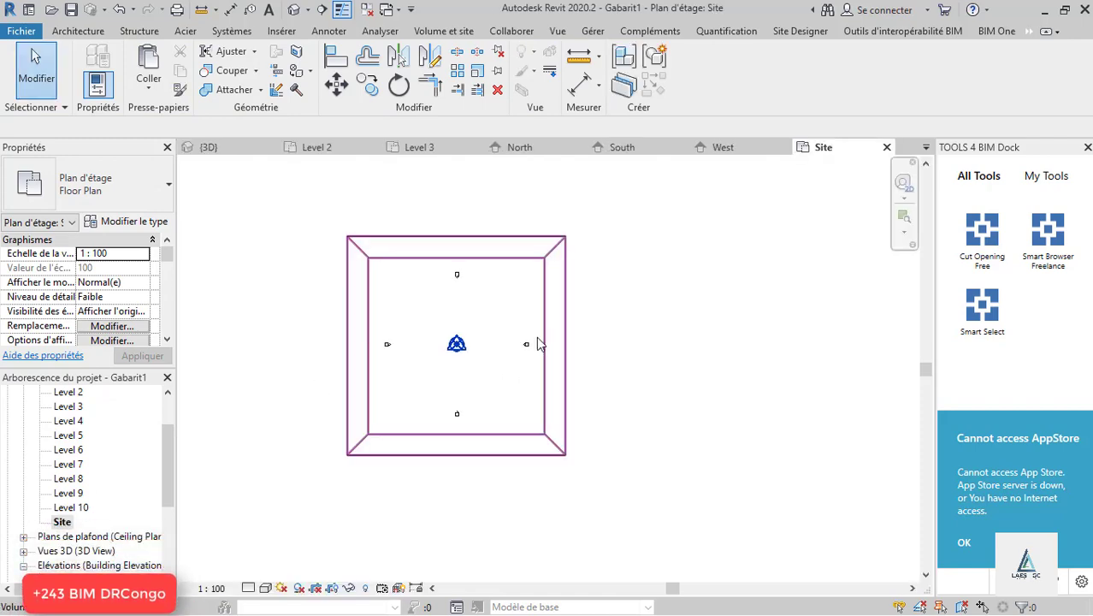
scroll(537, 343, "up", 4)
scroll(525, 361, "up", 2)
left_click(487, 344)
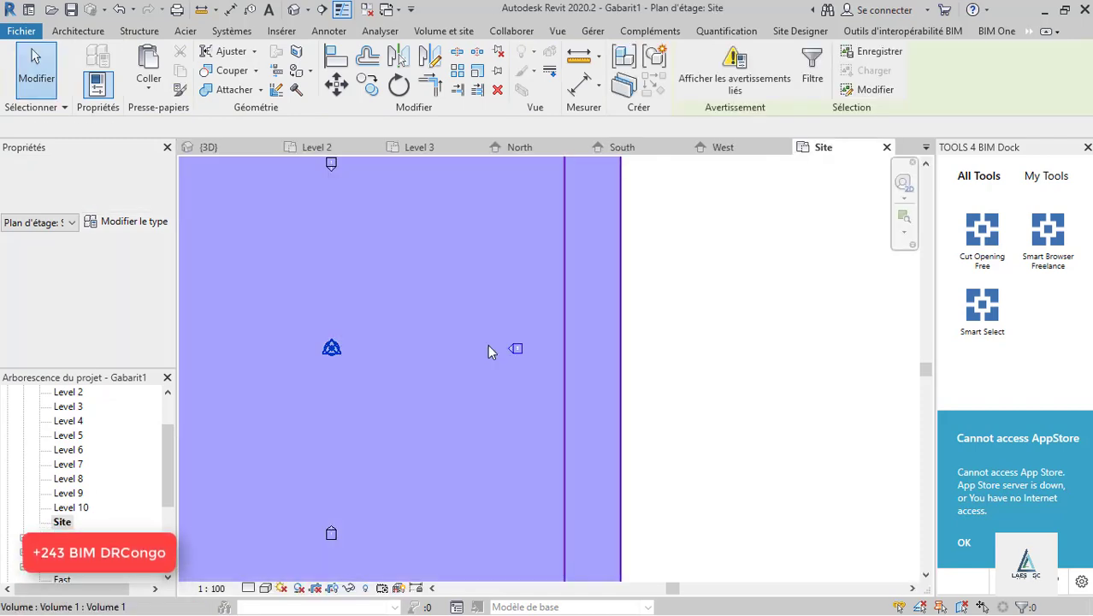
left_click(669, 348)
scroll(603, 357, "down", 2)
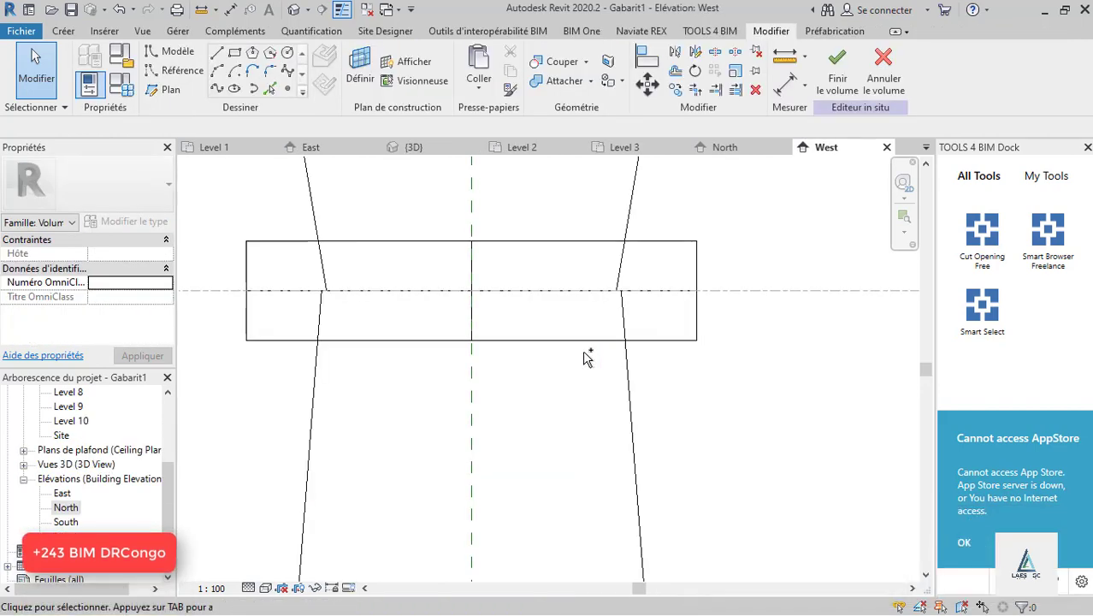
scroll(459, 323, "down", 2)
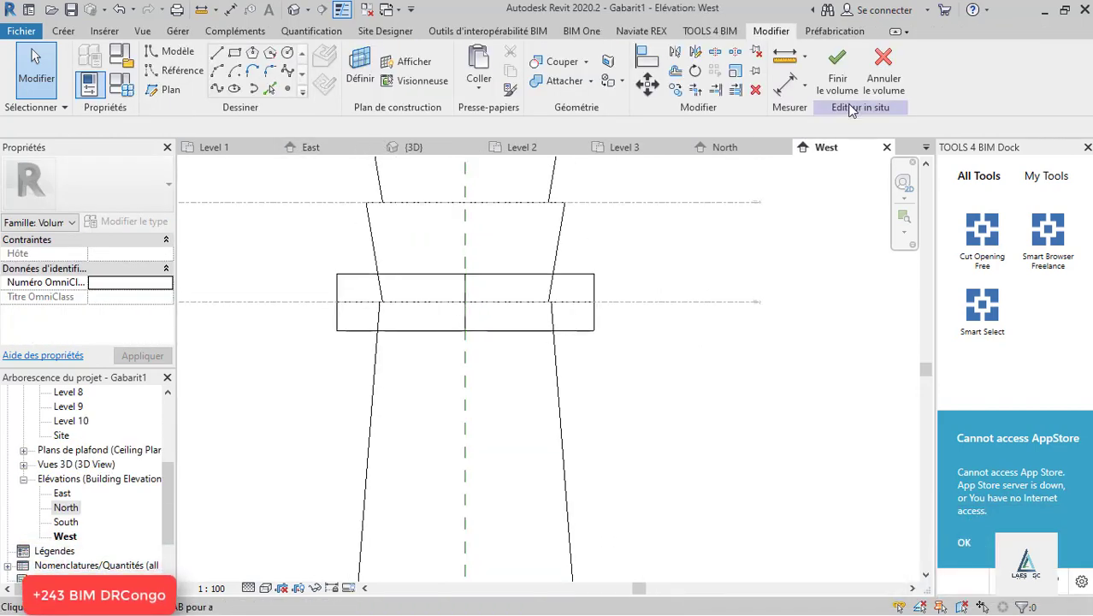
left_click(888, 148)
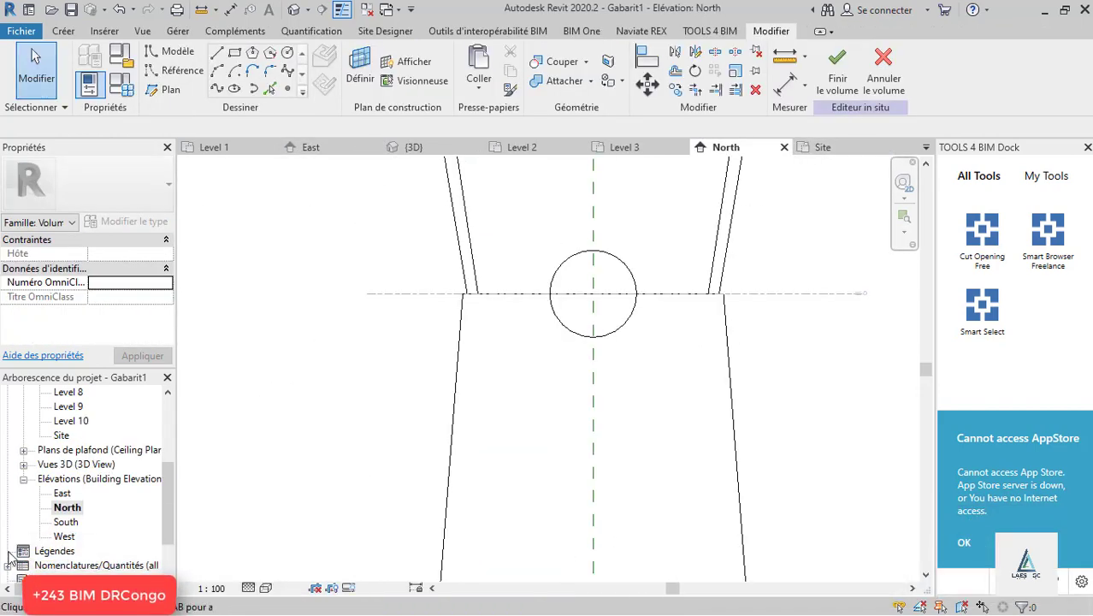
double_click(64, 523)
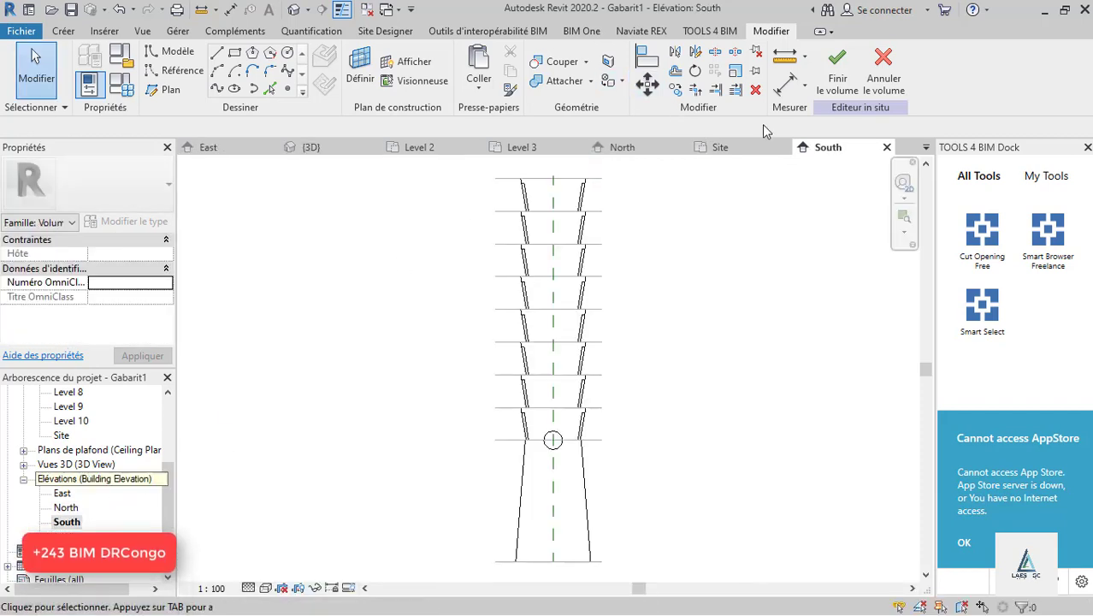
double_click(60, 508)
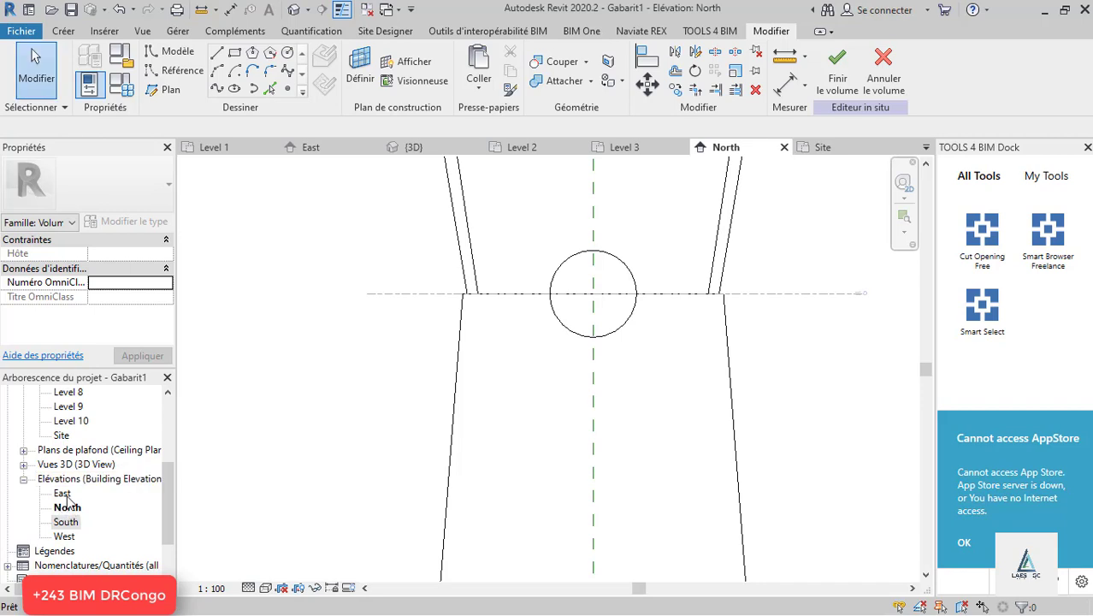
double_click(67, 536)
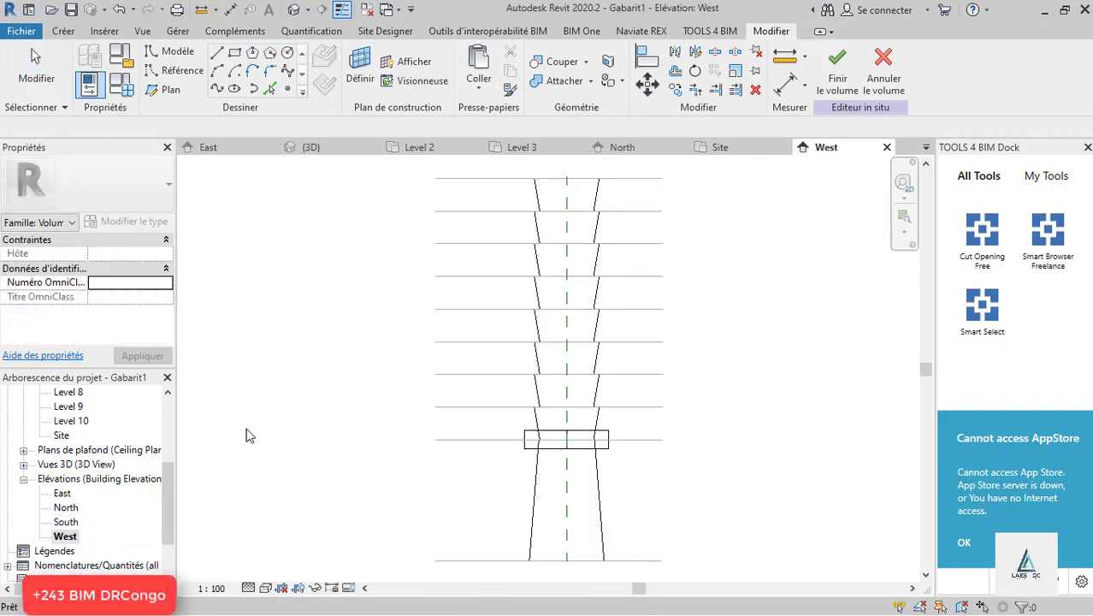
scroll(544, 447, "up", 2)
scroll(574, 476, "up", 3)
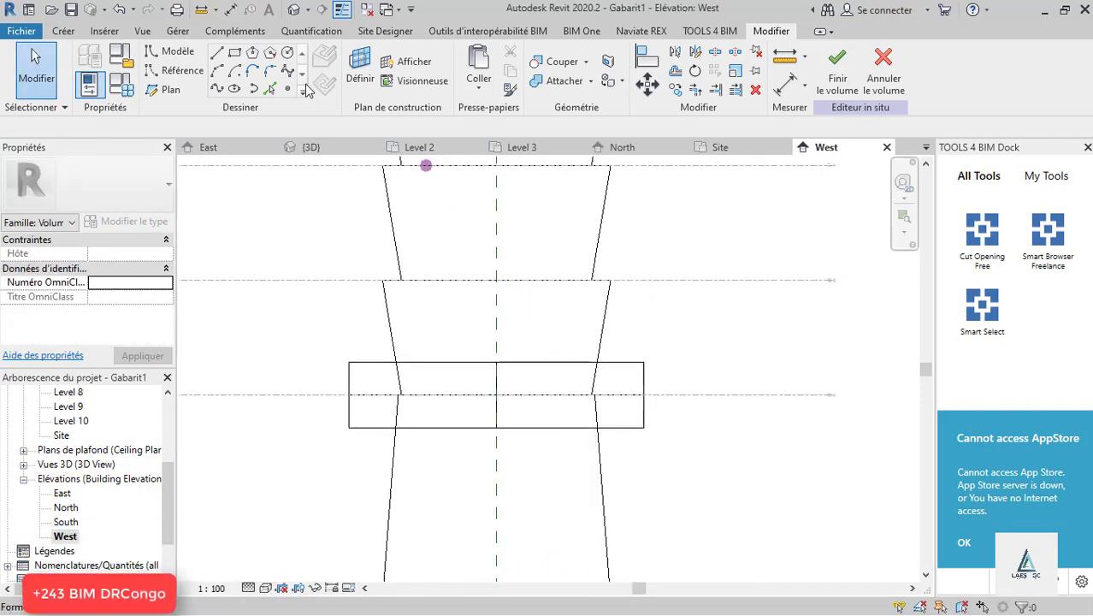
left_click(289, 55)
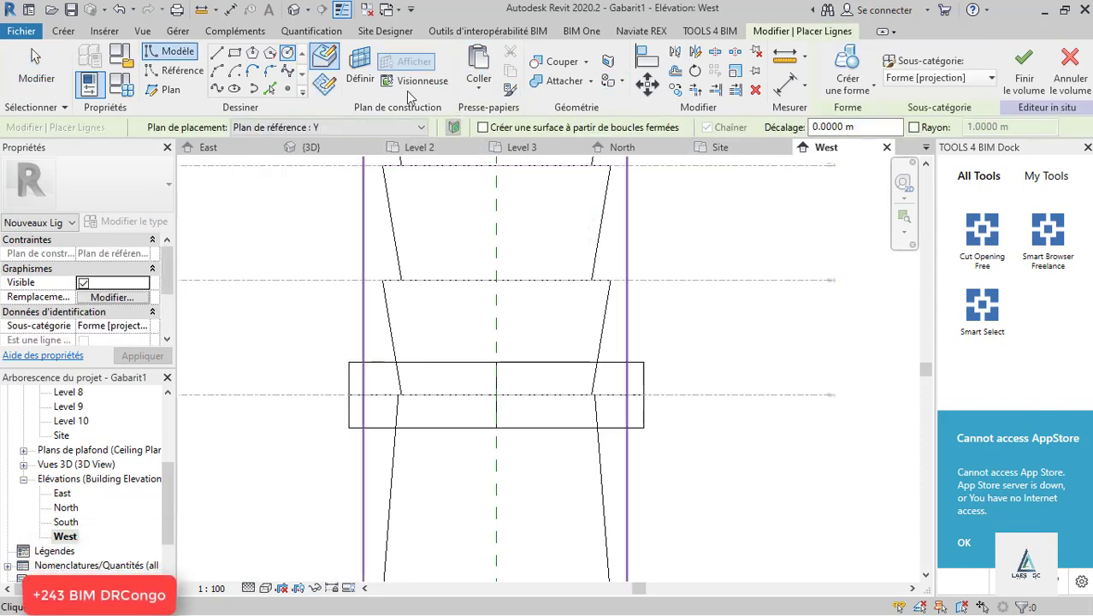
left_click(362, 83)
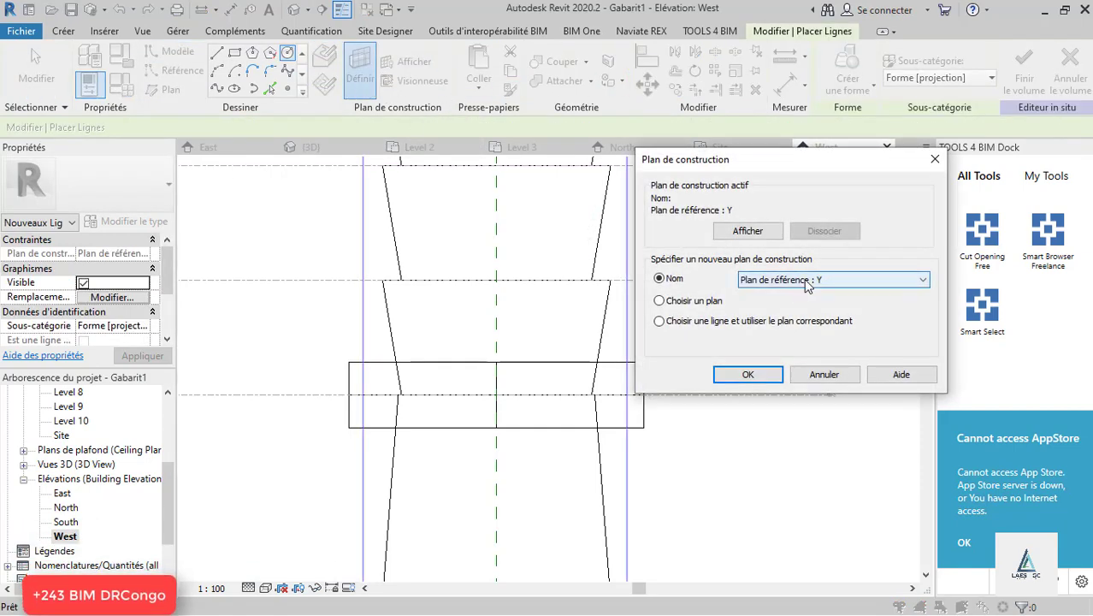
left_click(808, 282)
left_click(817, 399)
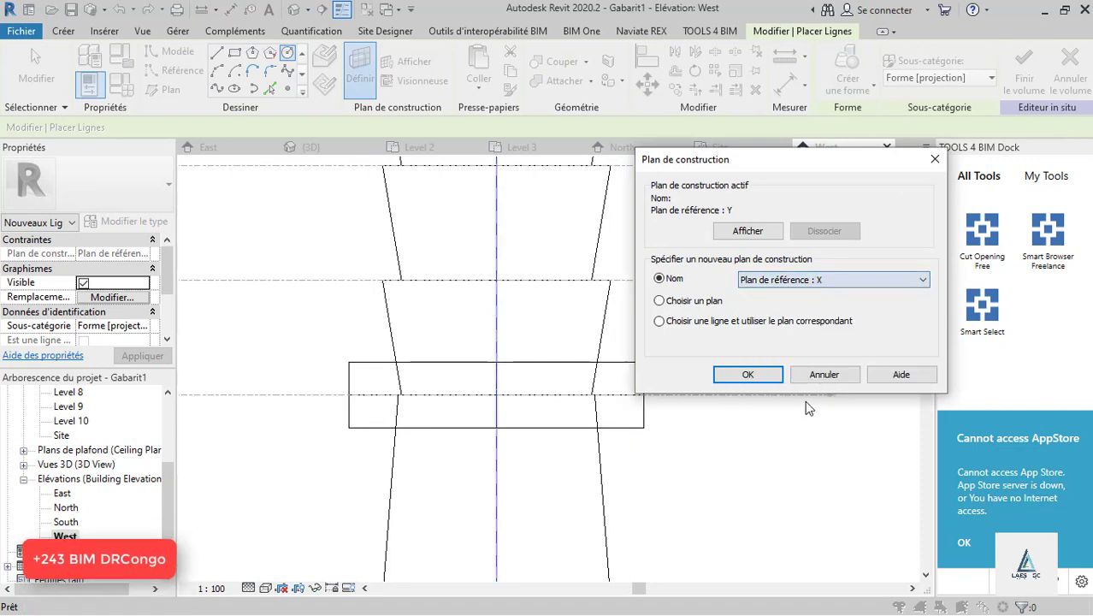
left_click(771, 374)
left_click(656, 138)
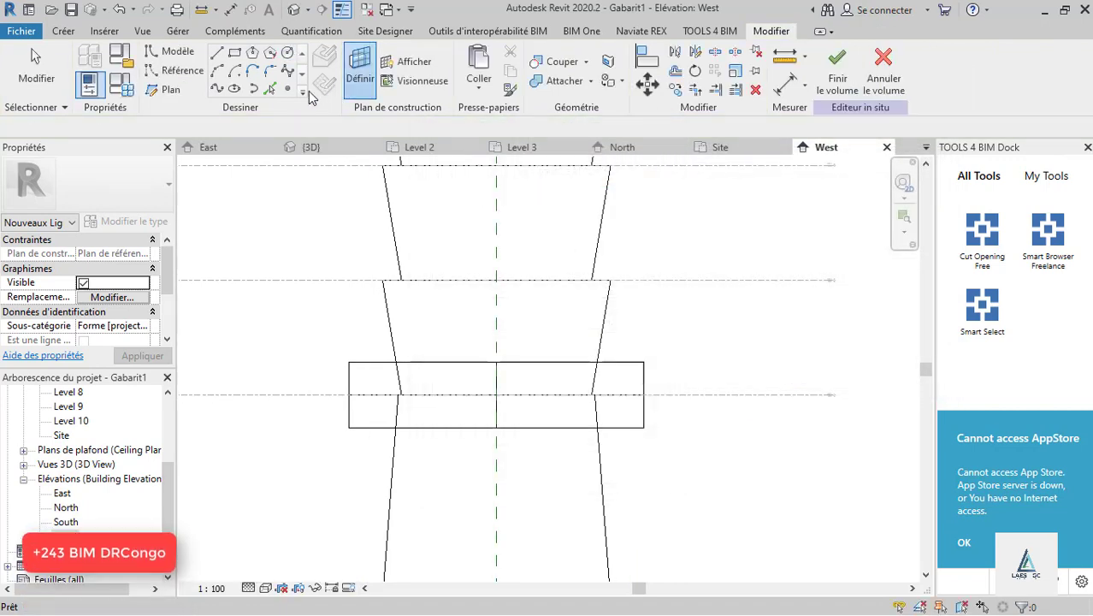
left_click(817, 293)
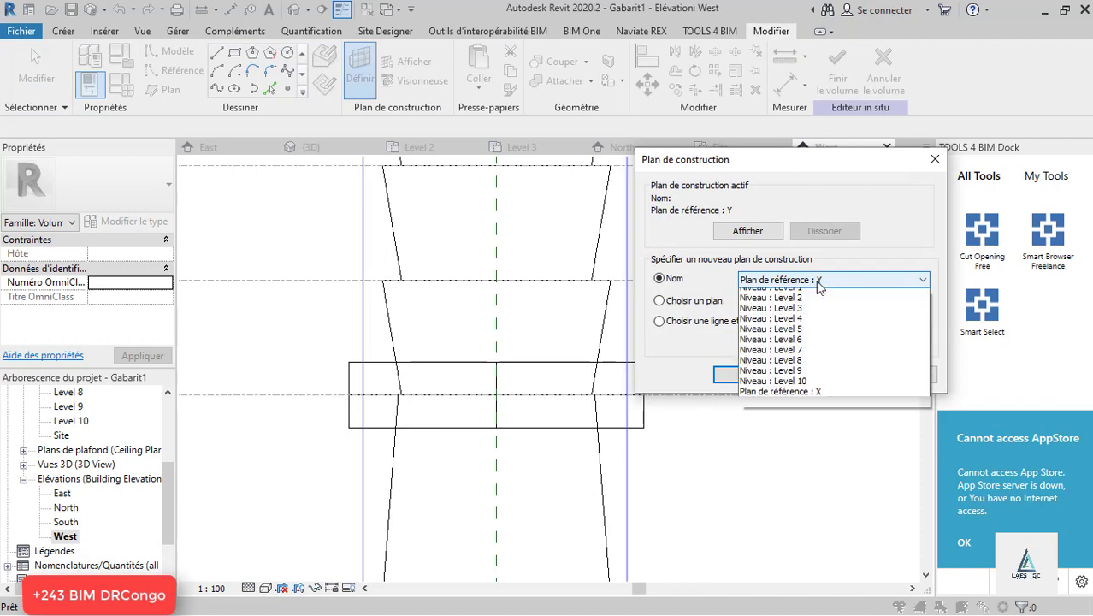
left_click(820, 405)
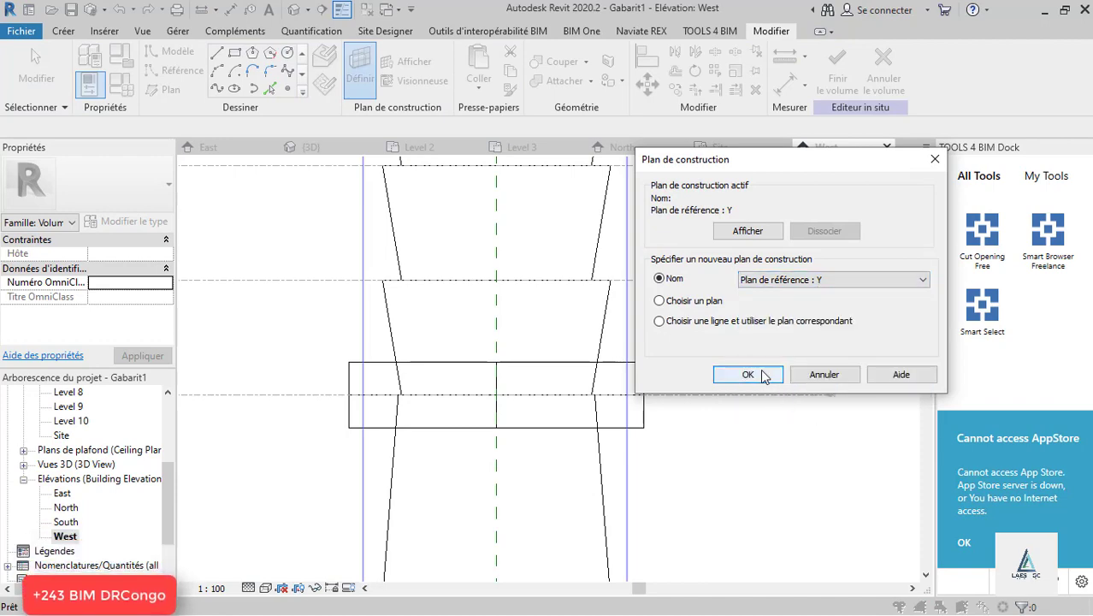
left_click(748, 374)
scroll(501, 402, "up", 1)
scroll(500, 407, "up", 1)
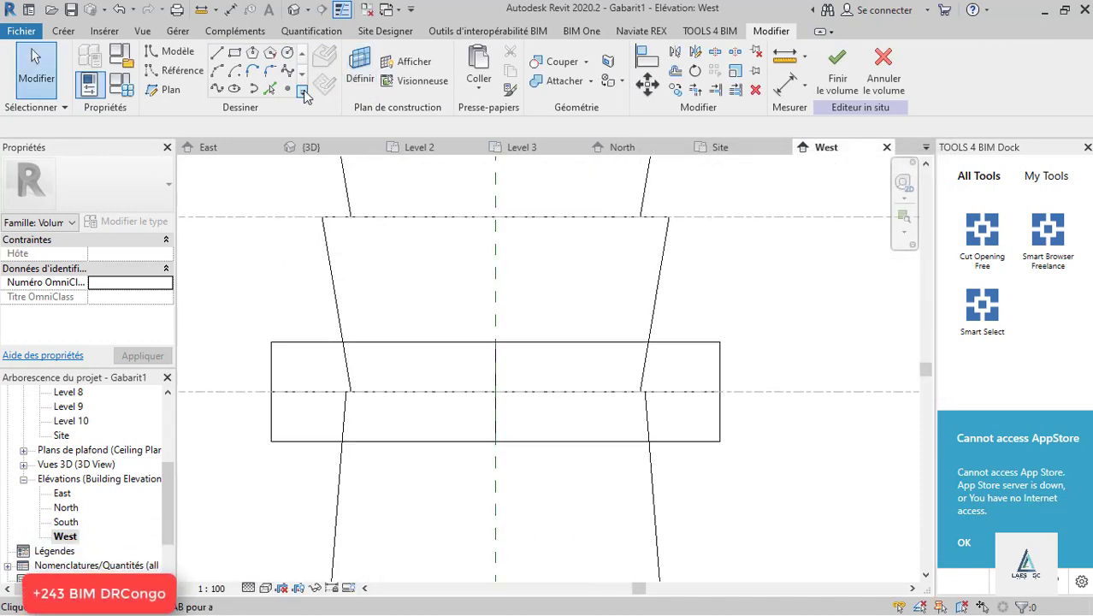
- Draw a 10 m radius circle at the axis crossing on plane Y and extrude it into a solid
left_click(496, 392)
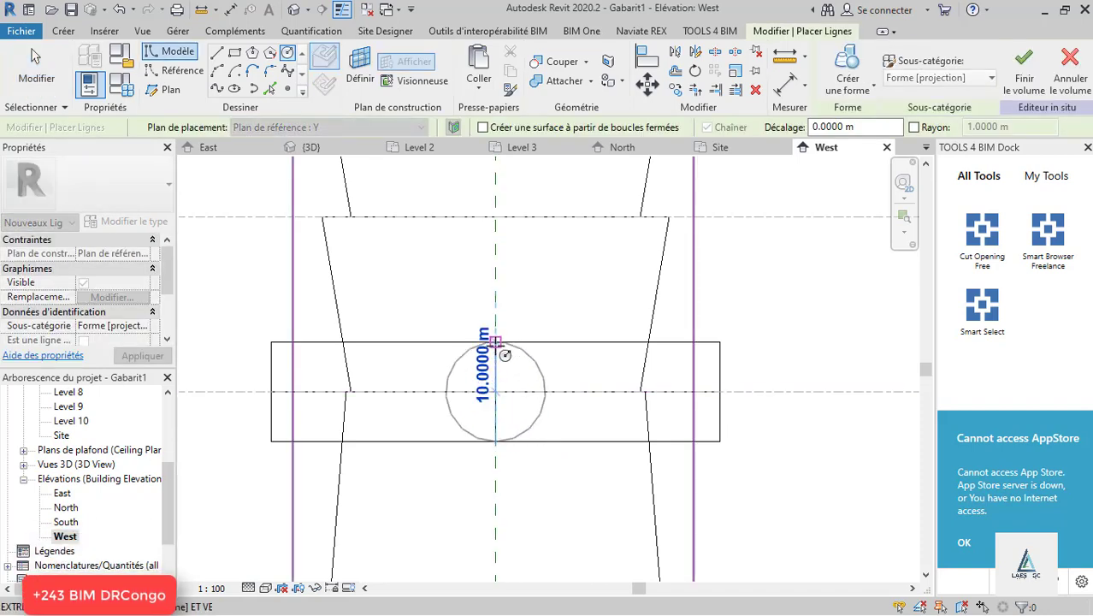
left_click(531, 357)
key("Escape")
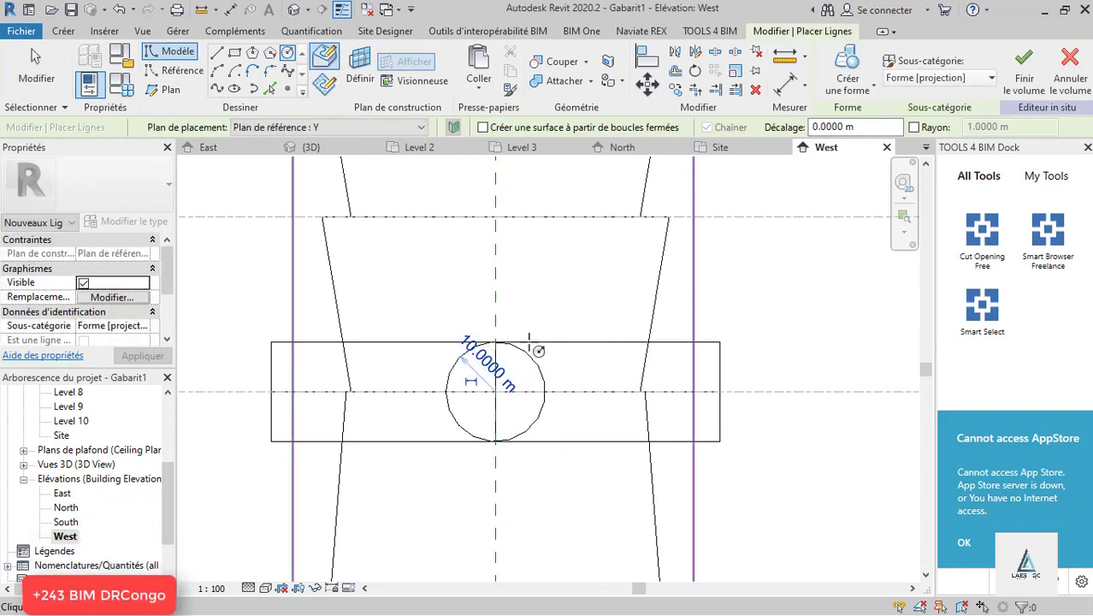
left_click(530, 356)
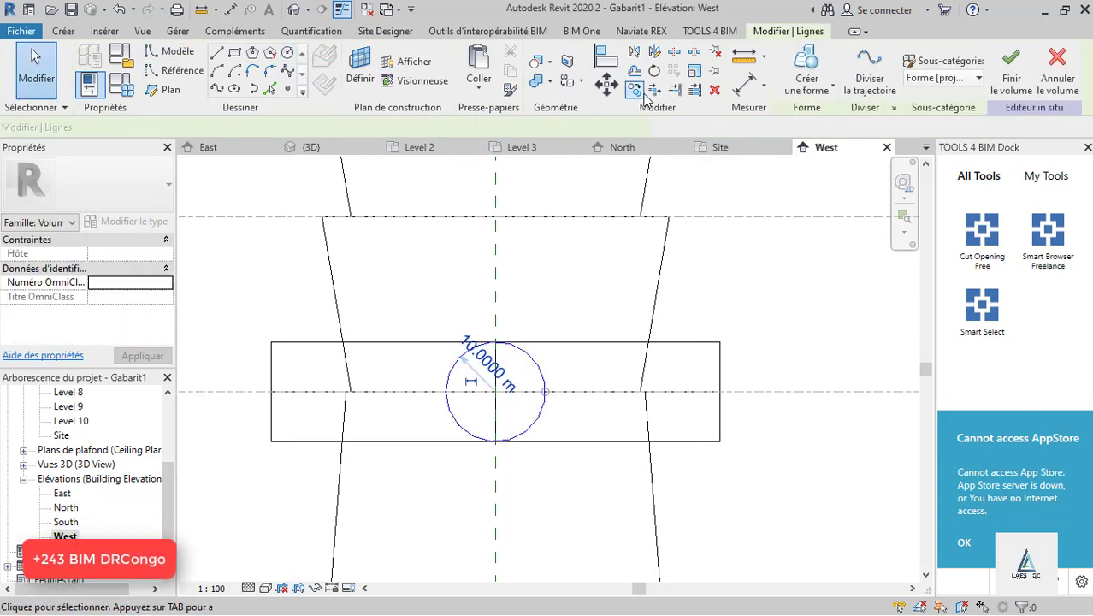
left_click(807, 84)
left_click(828, 126)
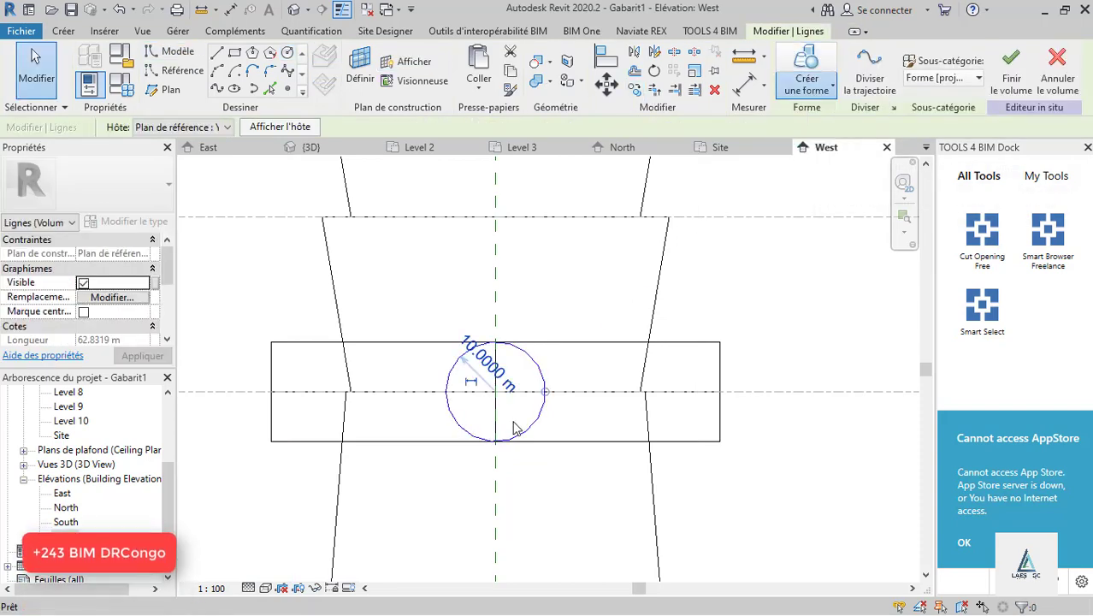
left_click(516, 473)
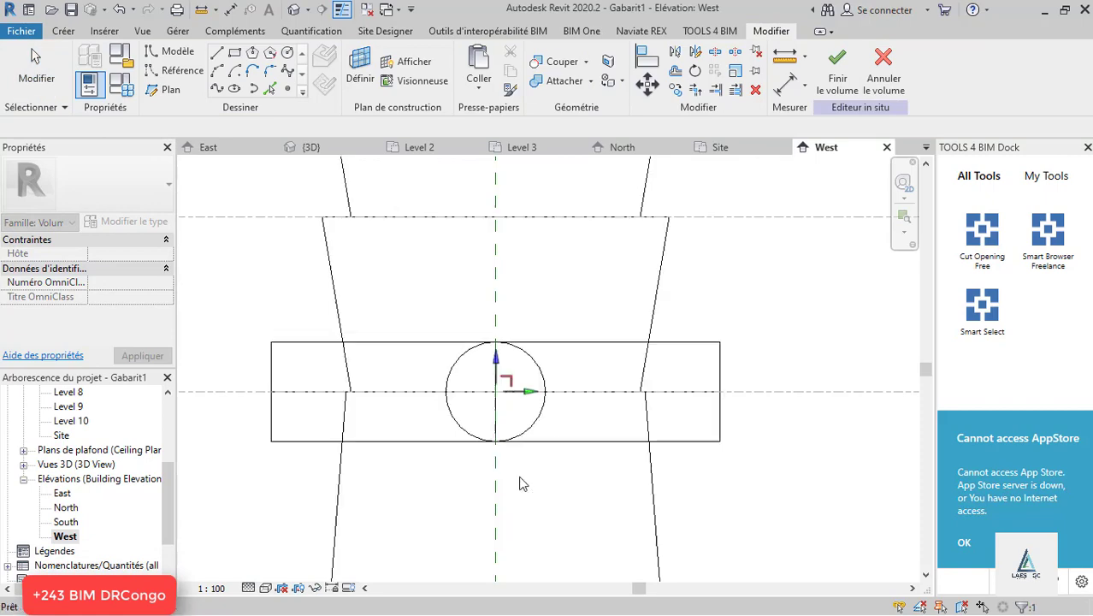
- In the 3D view, change the circular form's depth from 8 m to 45 m
left_click(312, 147)
scroll(487, 239, "up", 5)
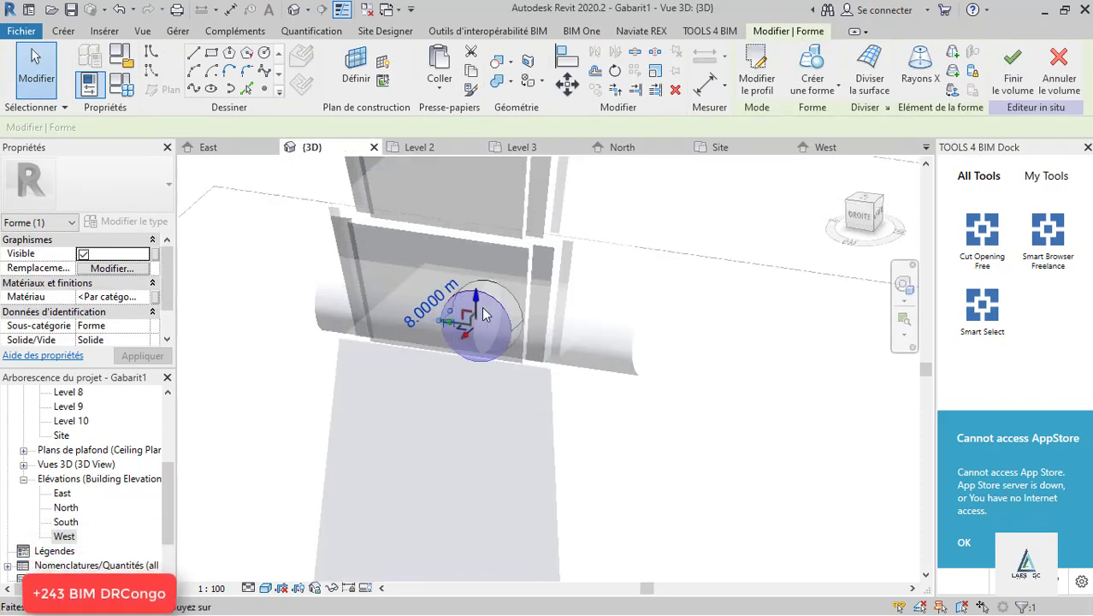
scroll(451, 285, "up", 2)
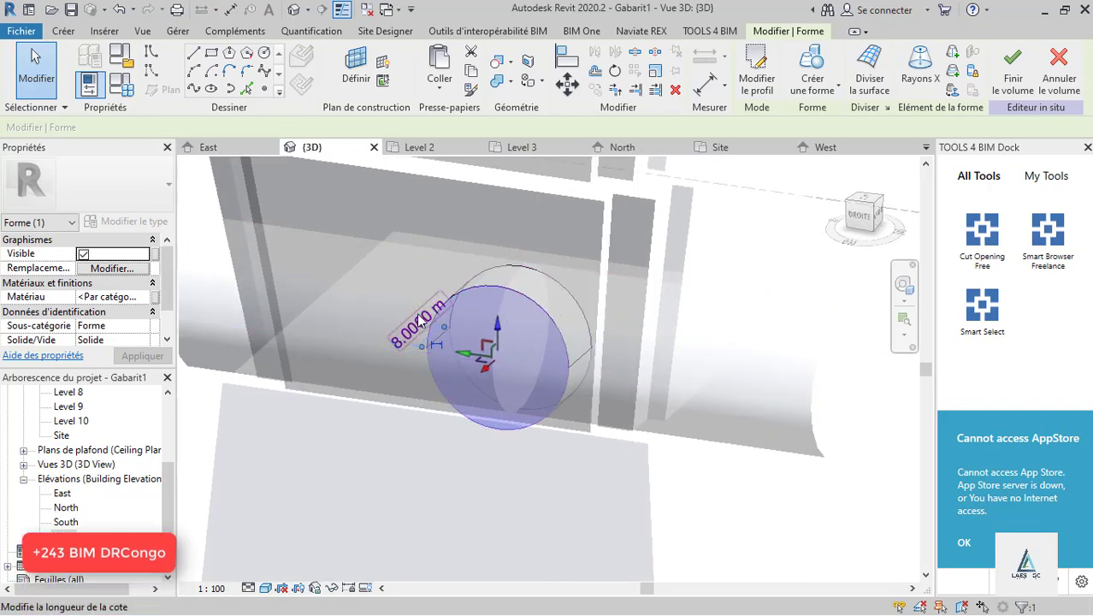
left_click(419, 320)
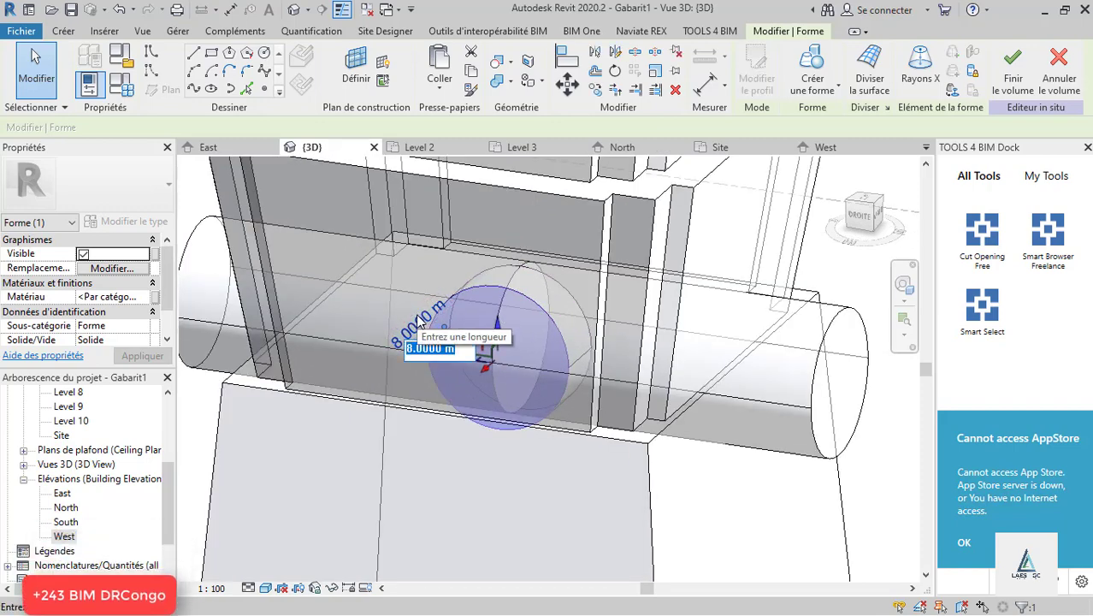
middle_click_drag(432, 328, 392, 337, "shift")
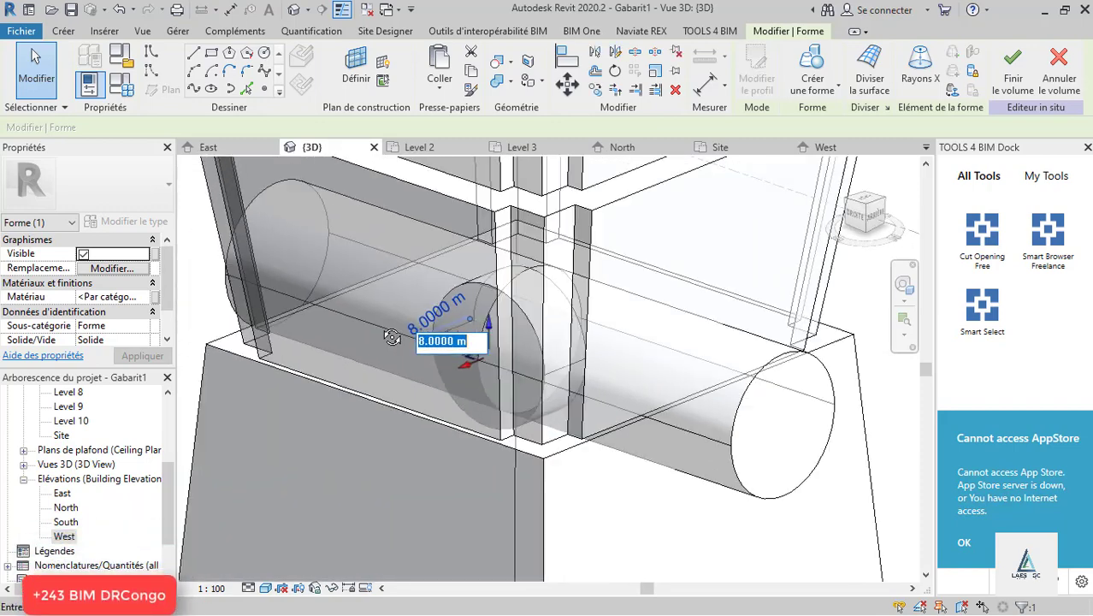
type("45")
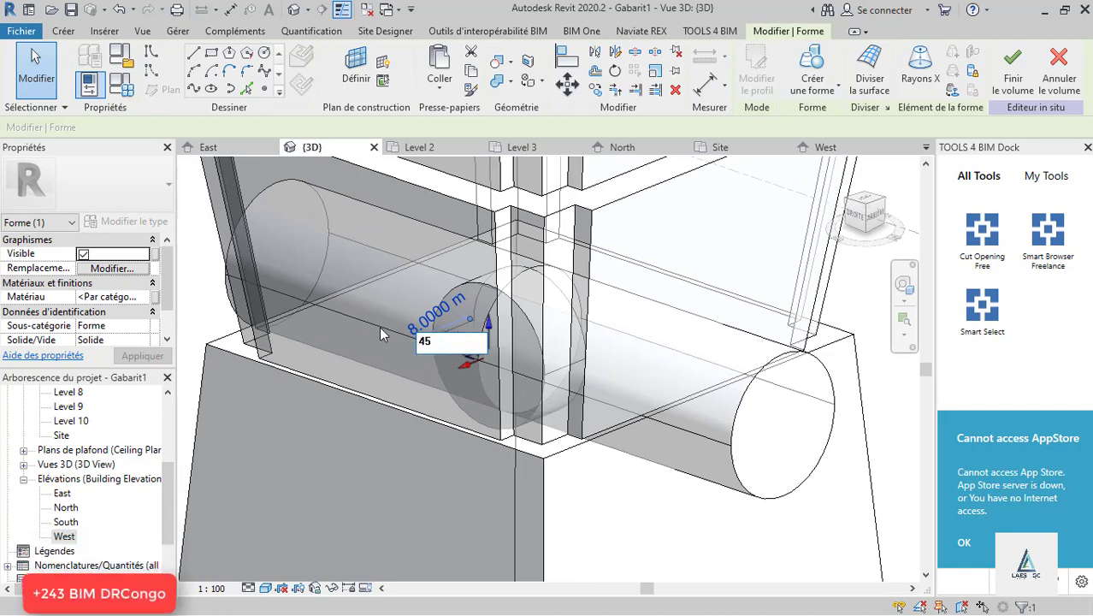
key("Return")
- Orbit the tower and reselect the cylinder to verify its 45 m length
middle_click_drag(490, 364, 492, 419, "shift")
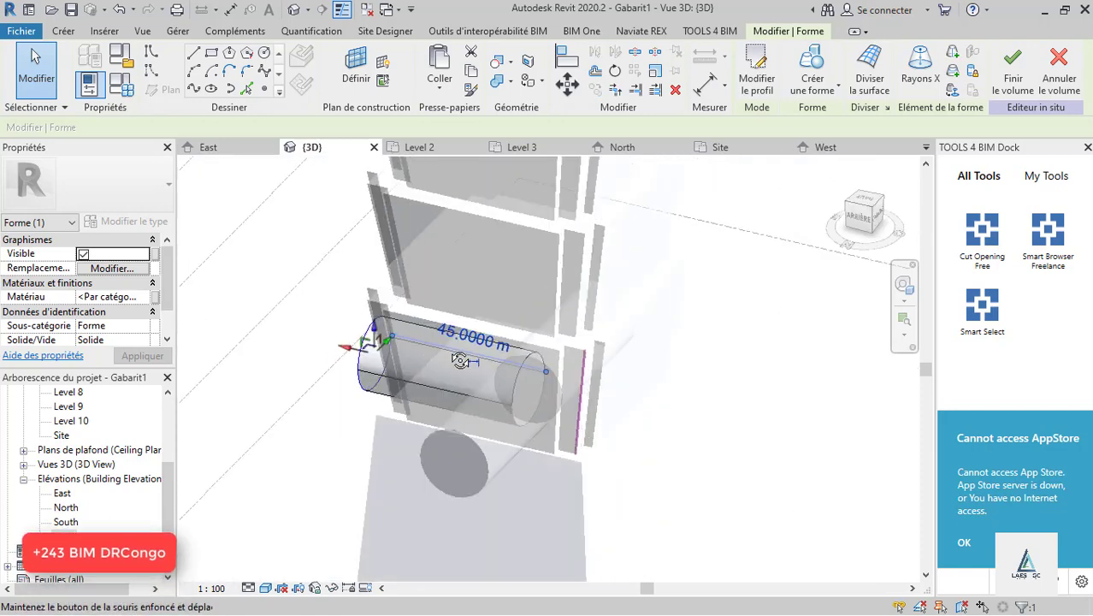
scroll(492, 419, "up", 5)
key("Escape")
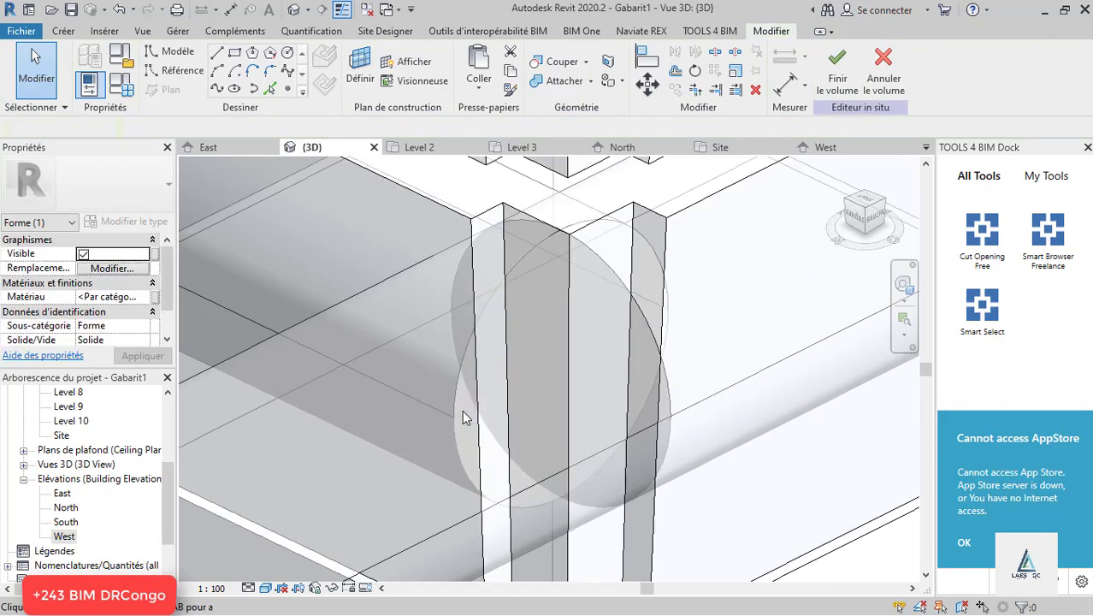
left_click(646, 405)
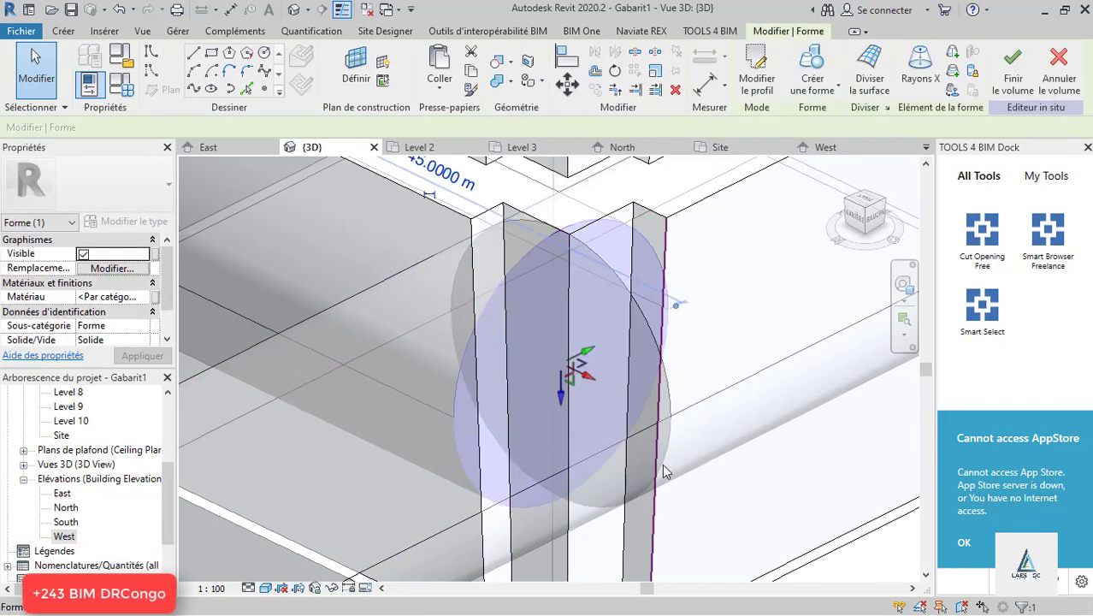
scroll(646, 411, "down", 2)
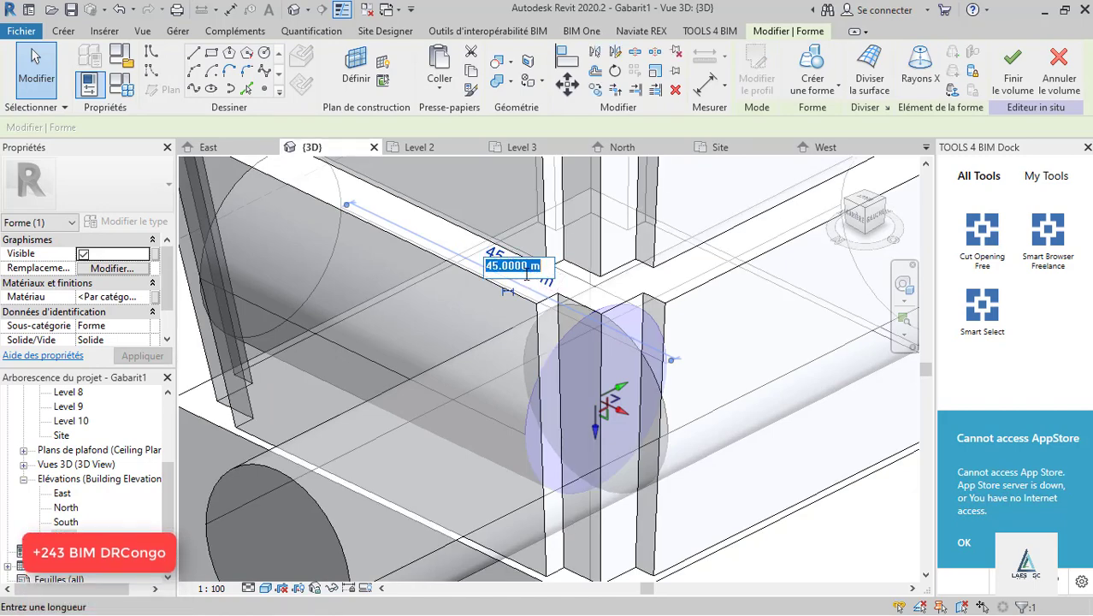
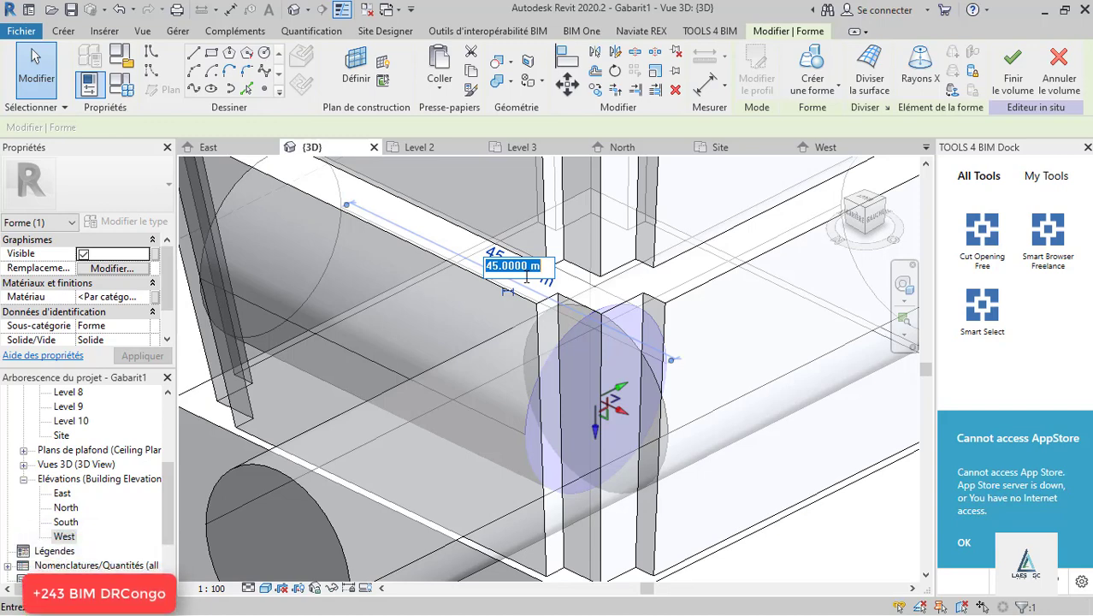
- Change the cylinder extrusion's length from 45 m to 90 m
type("5")
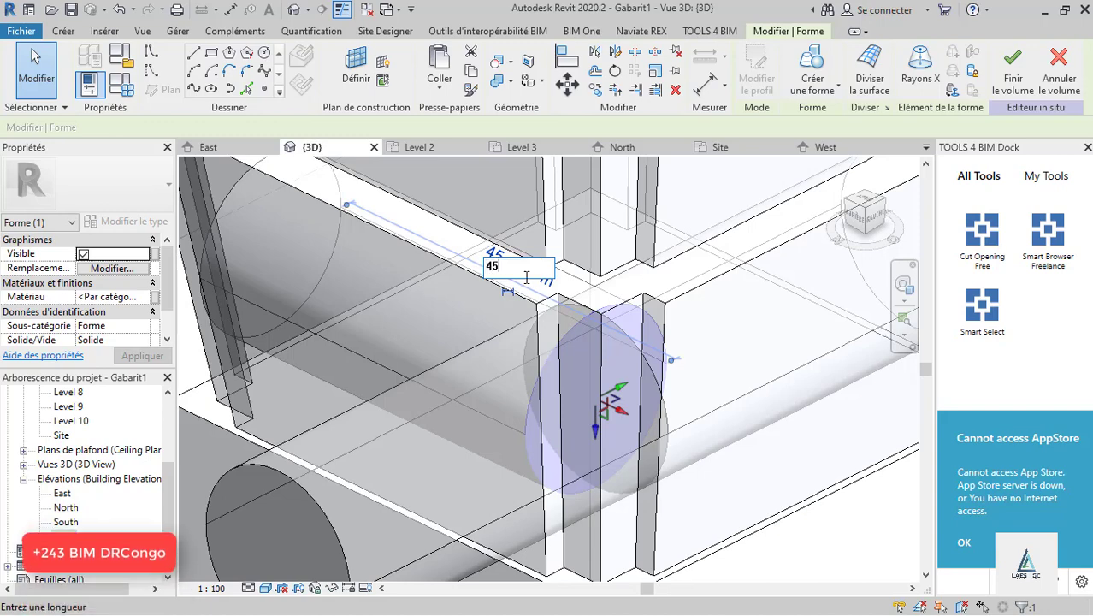
key("Return")
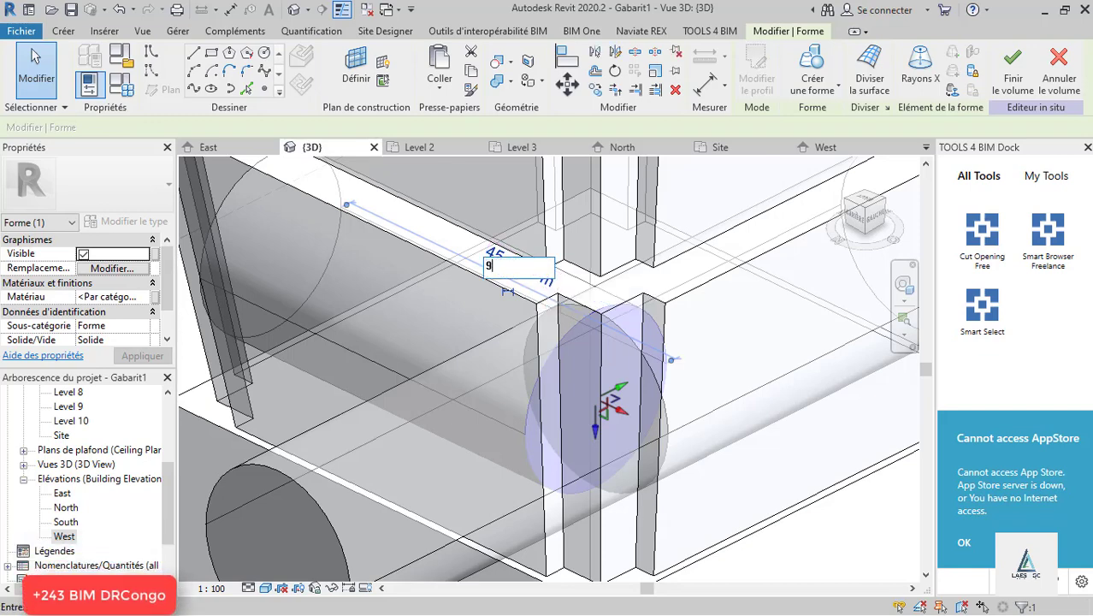
key("Return")
scroll(715, 340, "down", 5)
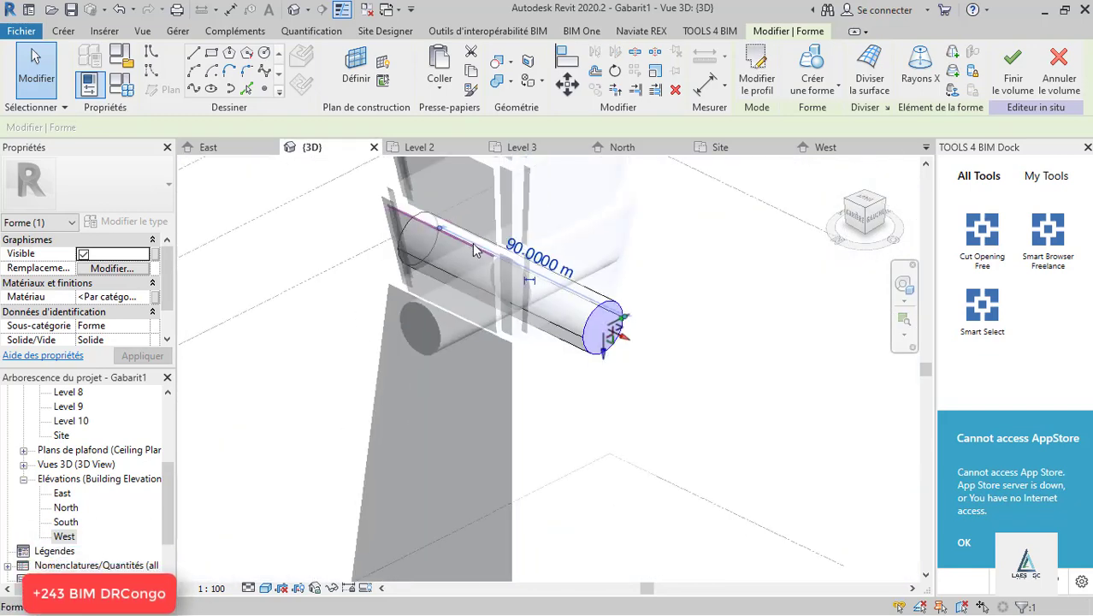
- Orbit and zoom the 3D tower view, then open the Level 10 floor plan
mouse_move(715, 341)
middle_mouse_down("shift")
mouse_move(425, 303)
mouse_move(523, 290)
middle_mouse_up("shift")
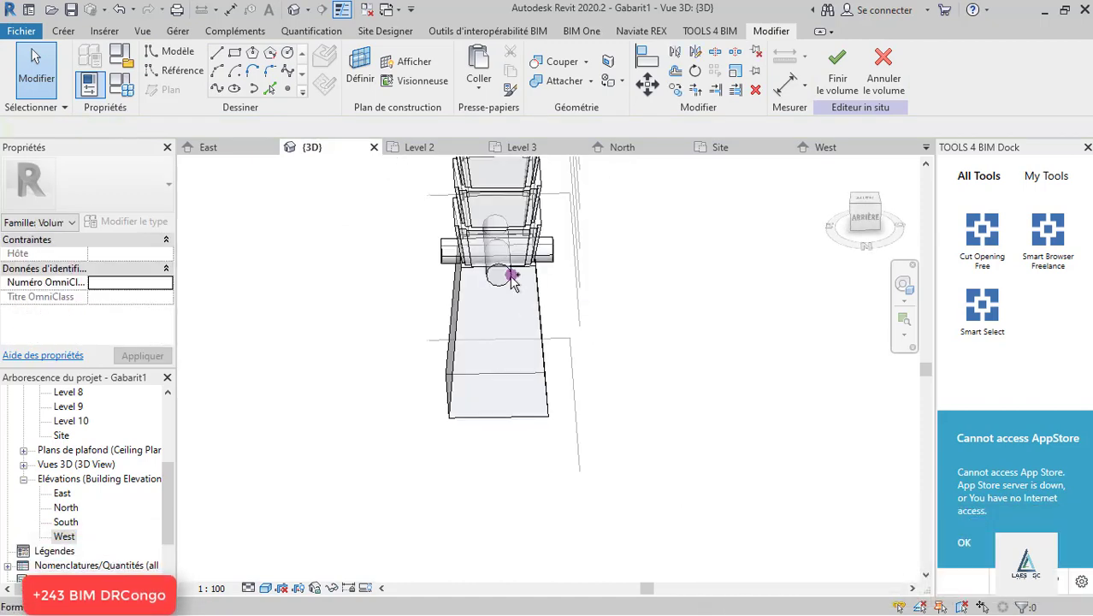
mouse_move(585, 415)
middle_mouse_down("shift")
mouse_move(591, 335)
mouse_move(533, 481)
middle_mouse_up("shift")
scroll(556, 378, "down", 3)
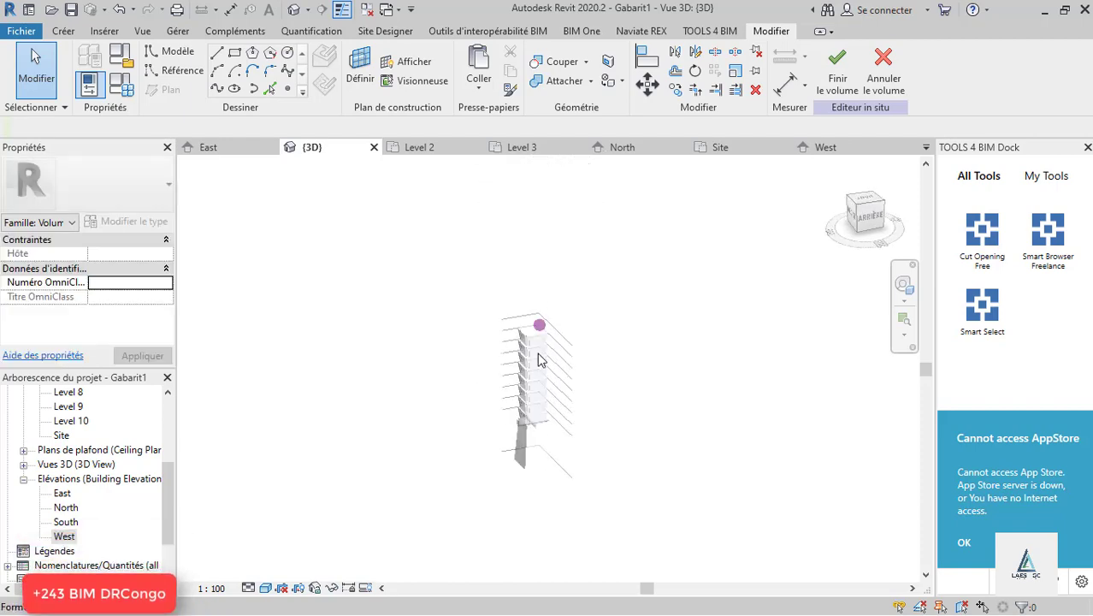
scroll(540, 359, "up", 3)
scroll(526, 334, "up", 2)
scroll(308, 320, "up", 2)
scroll(290, 369, "up", 2)
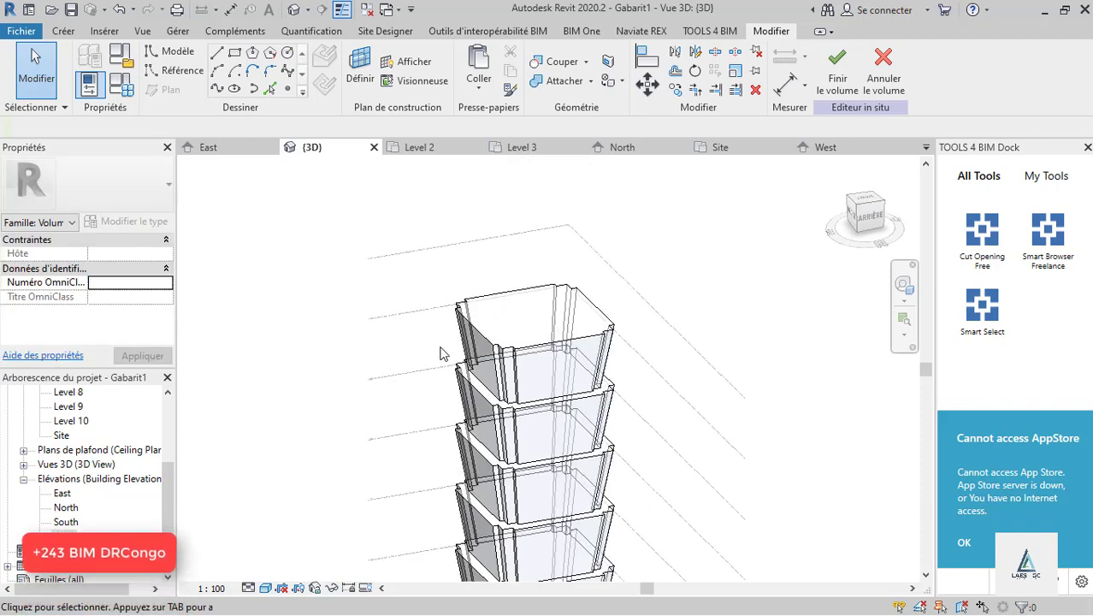
double_click(73, 421)
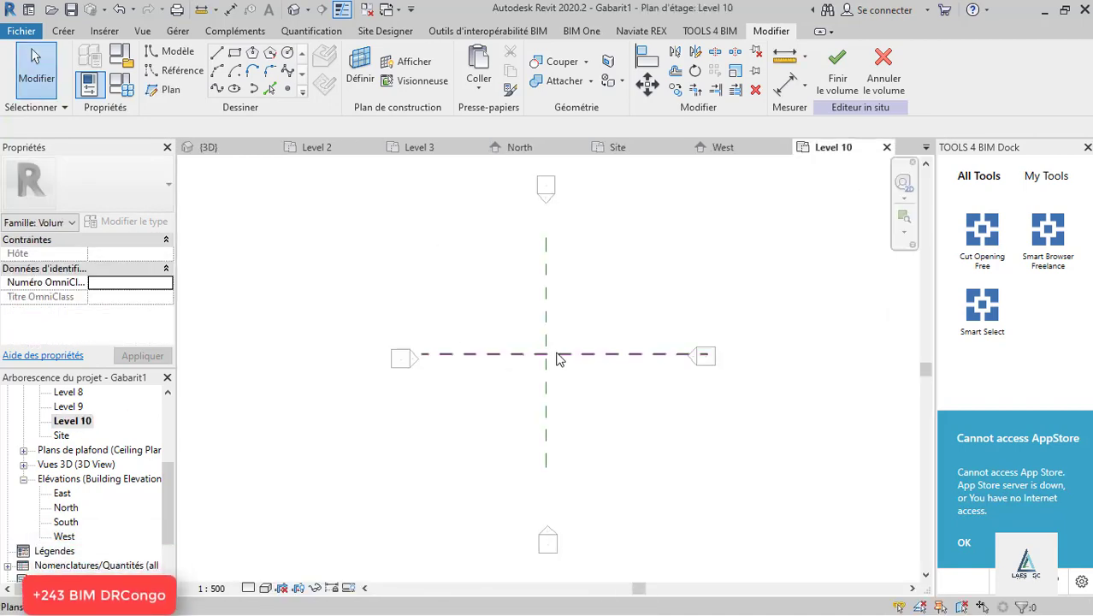
- Open the East elevation and zoom in on the tapered tower floors
scroll(561, 359, "up", 2)
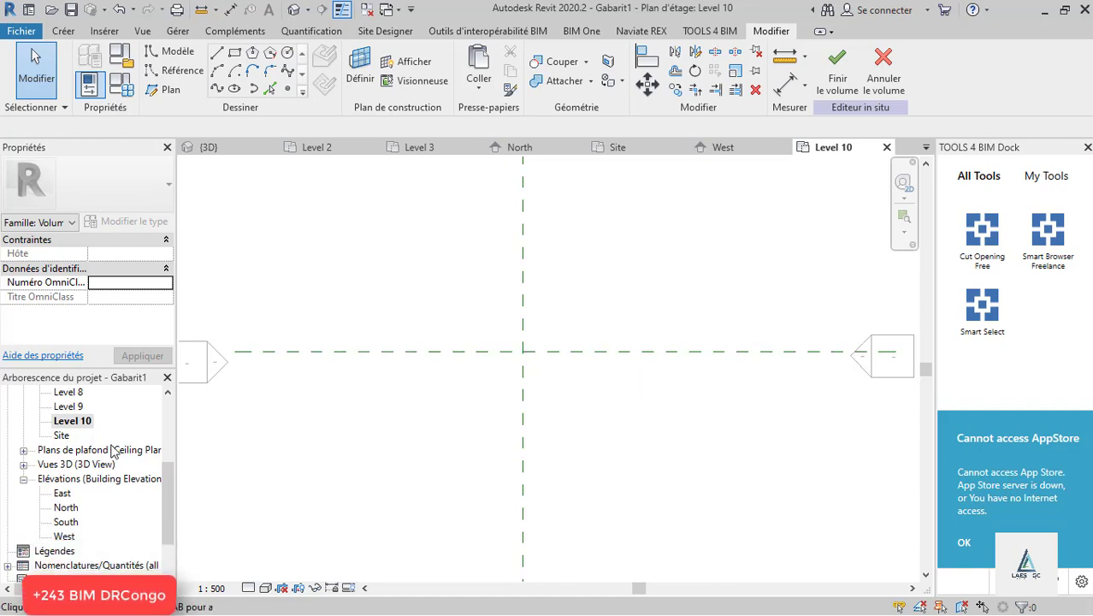
double_click(61, 494)
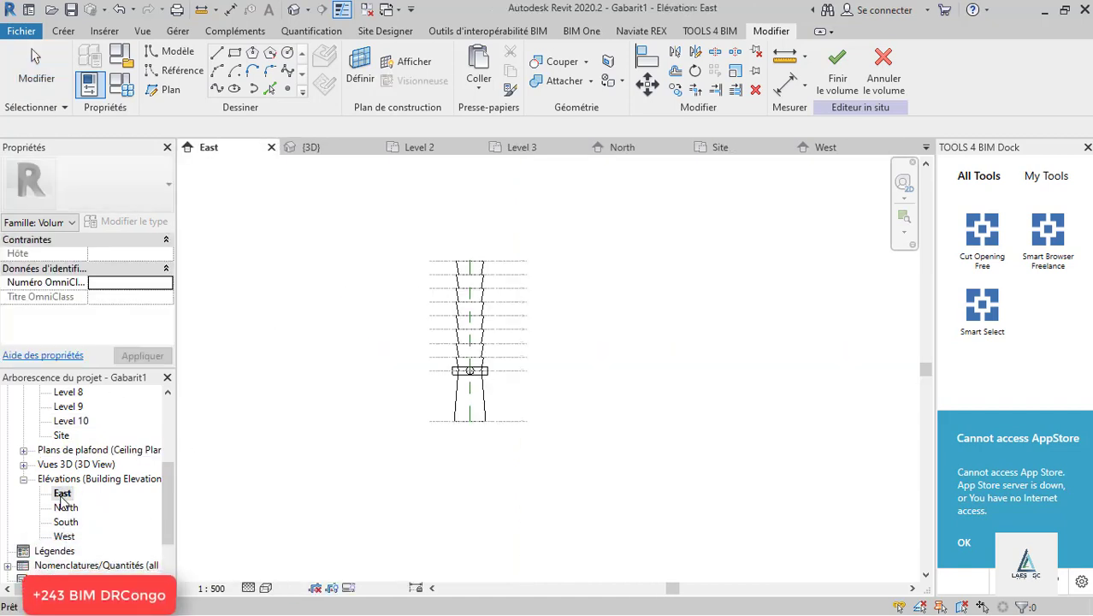
scroll(446, 245, "up", 2)
scroll(512, 287, "up", 3)
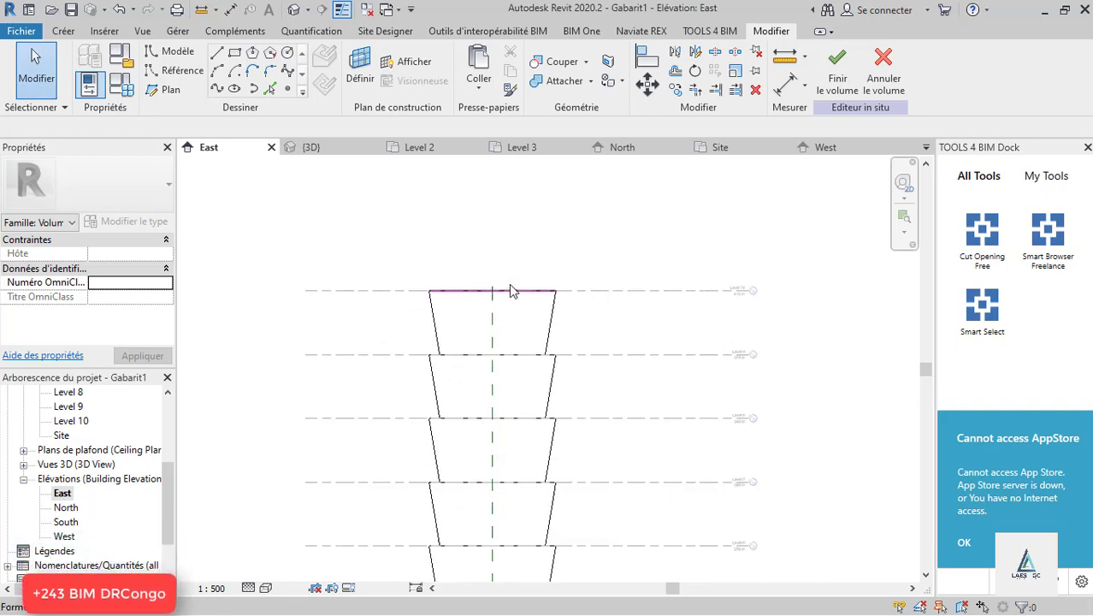
scroll(481, 229, "up", 3)
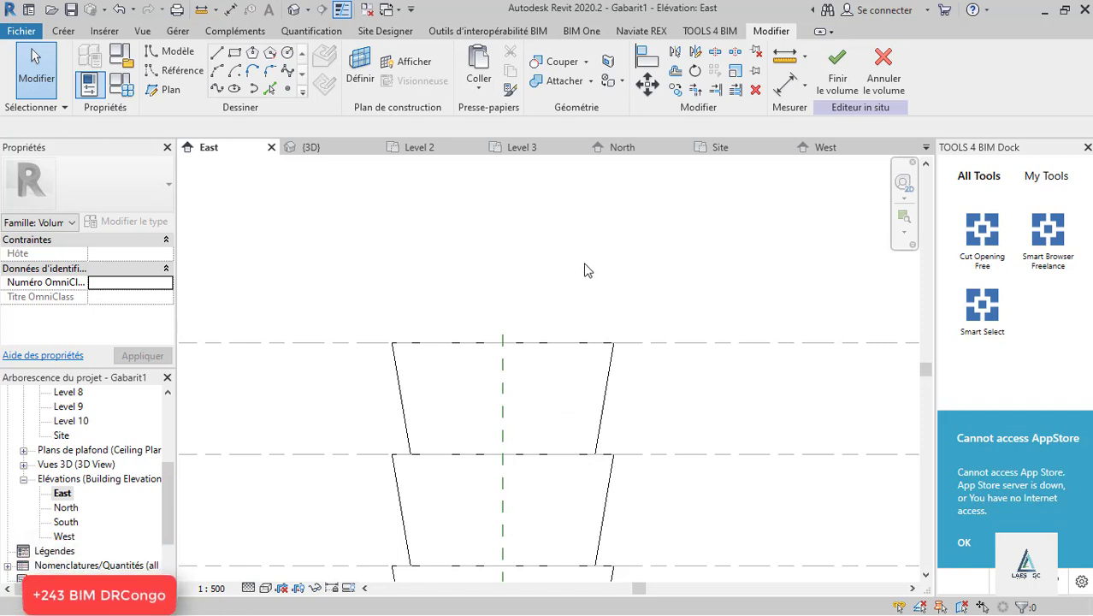
scroll(300, 192, "down", 3)
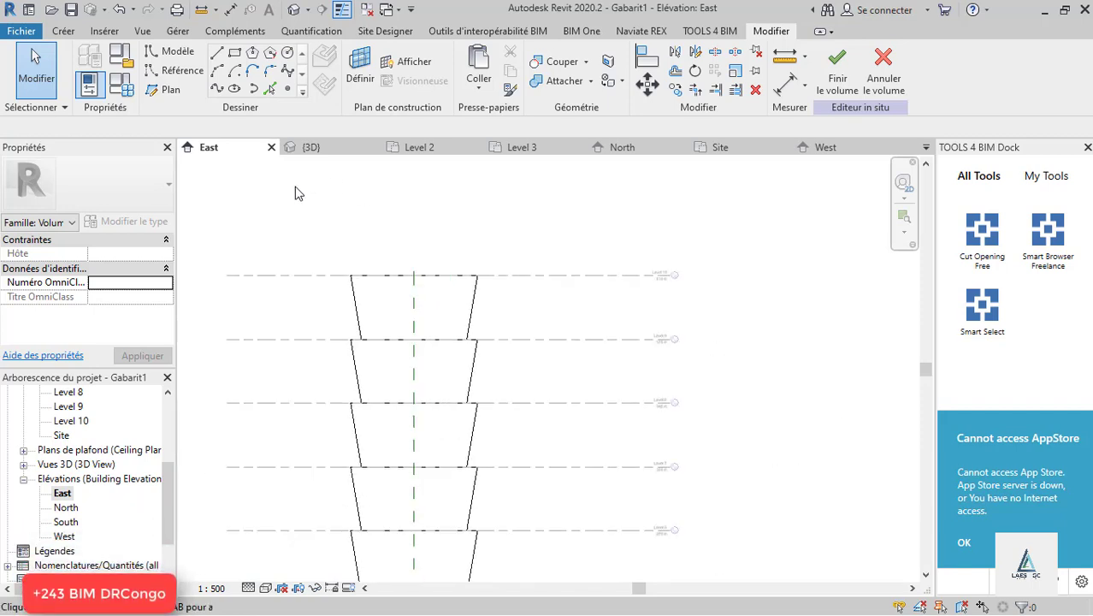
scroll(294, 192, "down", 1)
- Finish the in-place mass and place a new level above the top one
left_click(837, 65)
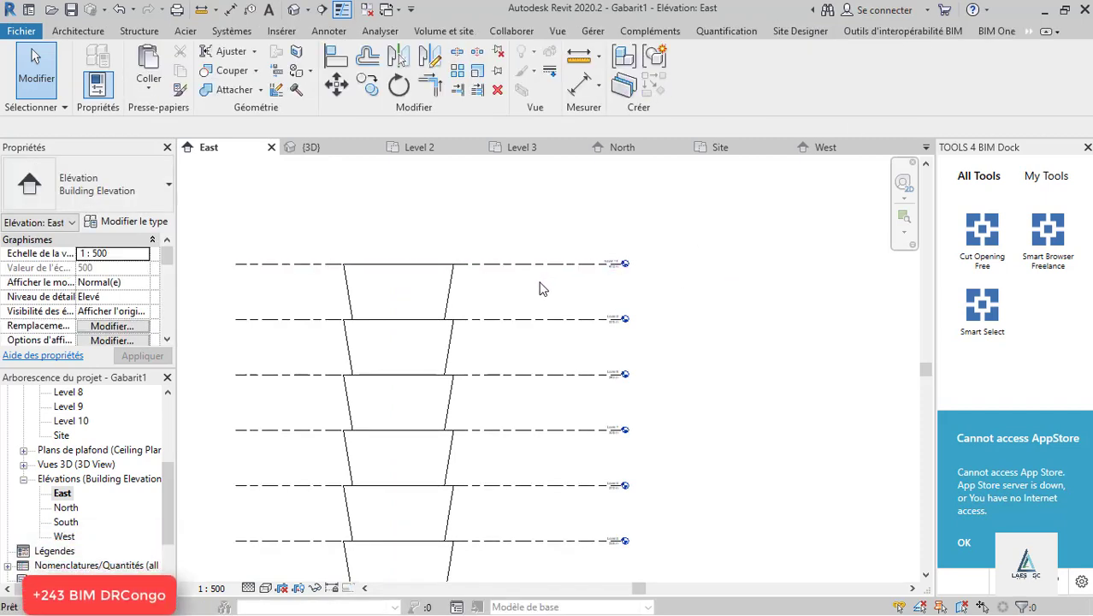
key("l")
key("l")
scroll(485, 374, "down", 2)
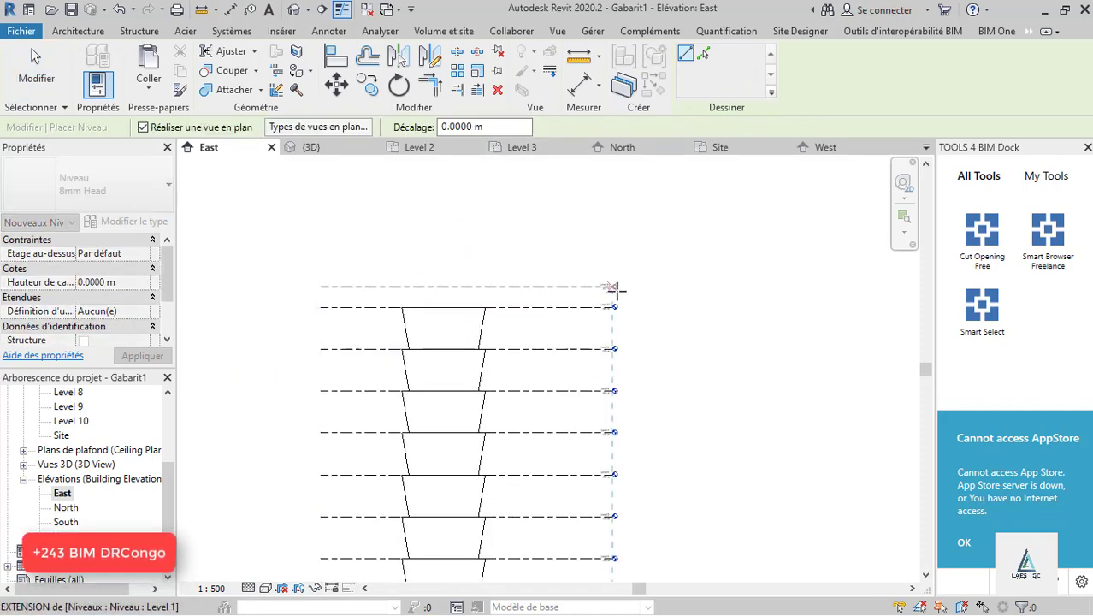
left_click(612, 288)
scroll(612, 288, "up", 2)
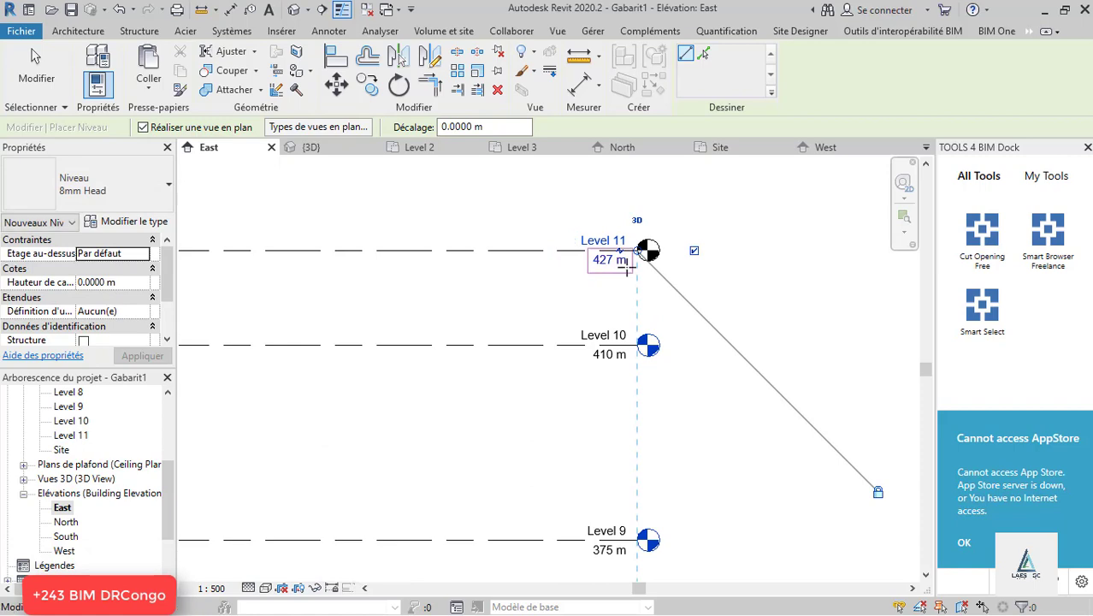
key("Escape")
key("Escape")
- Set the new Level 11 to sit 6 m above Level 10, at 416 m
scroll(542, 410, "down", 3)
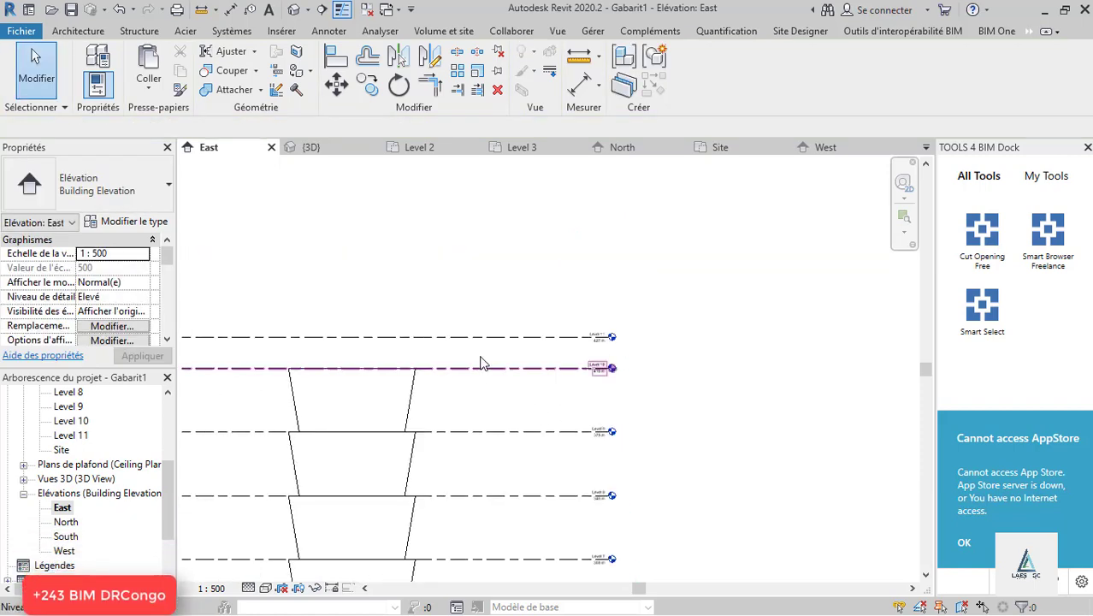
scroll(295, 342, "up", 2)
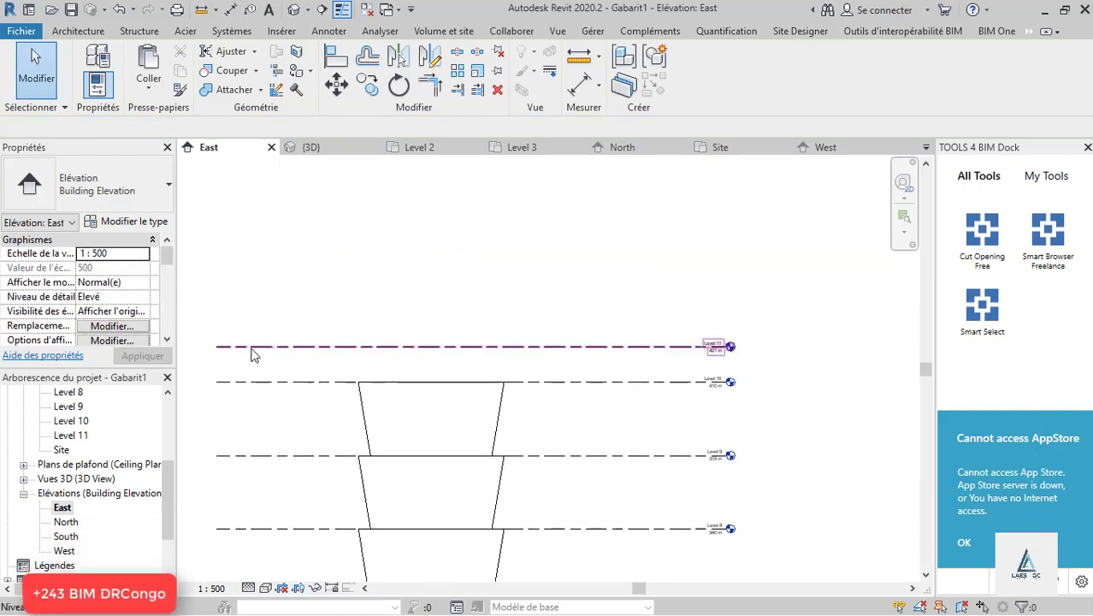
left_click(240, 347)
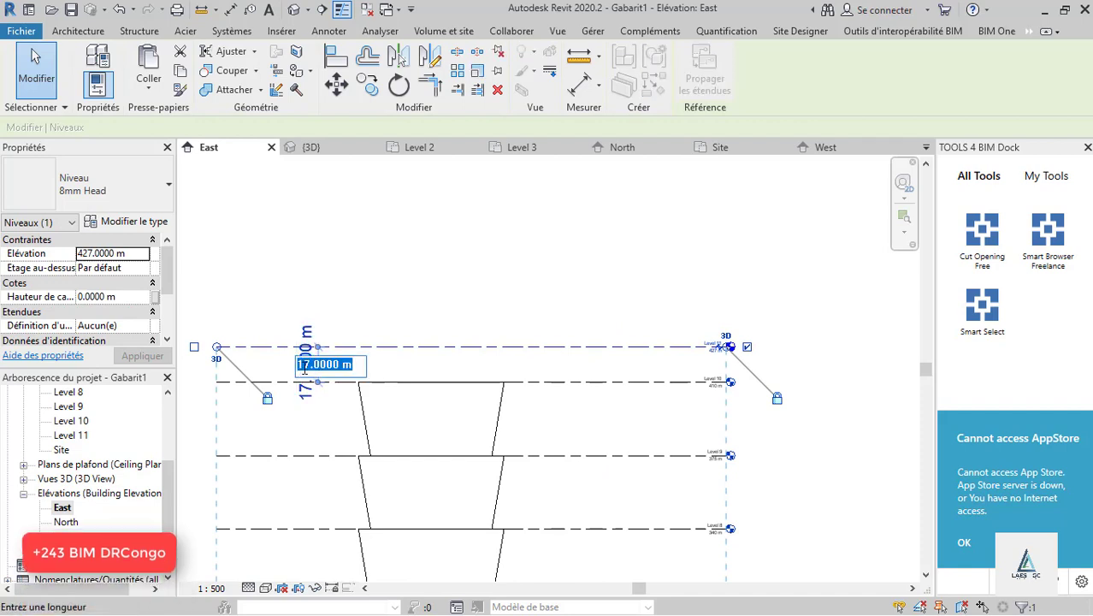
type("6")
key("Return")
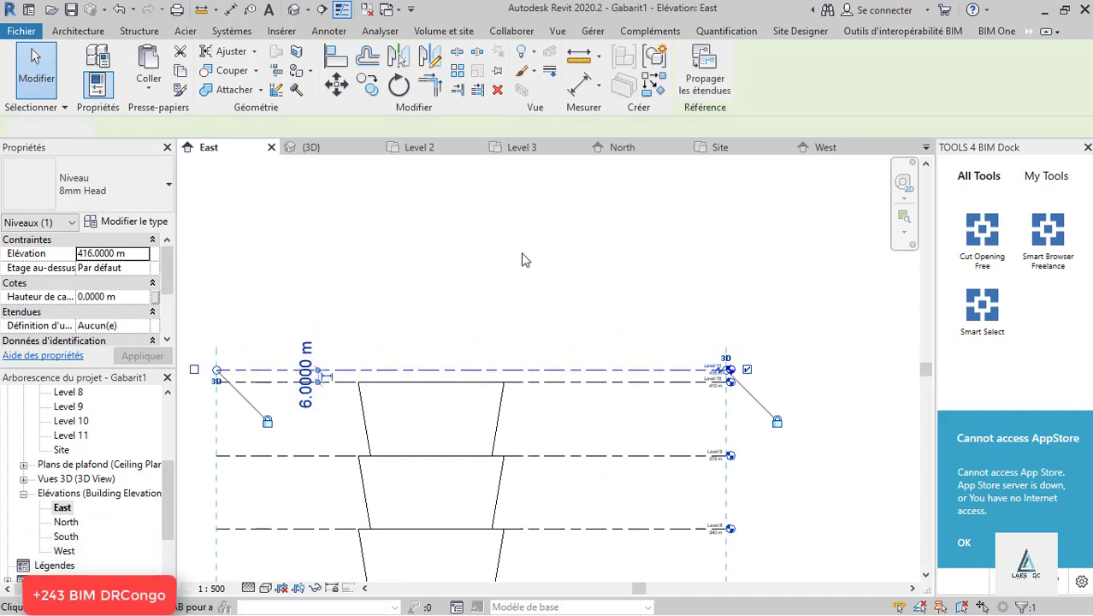
key("Escape")
key("l")
key("l")
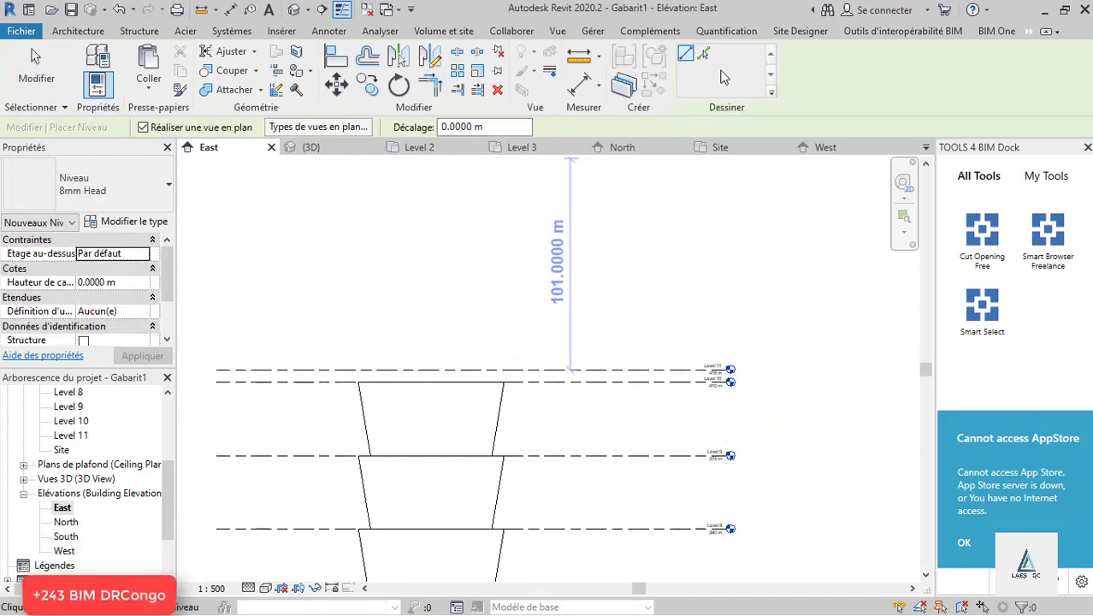
- Place Level 12 using a 40 m offset above Level 11
left_click(466, 127)
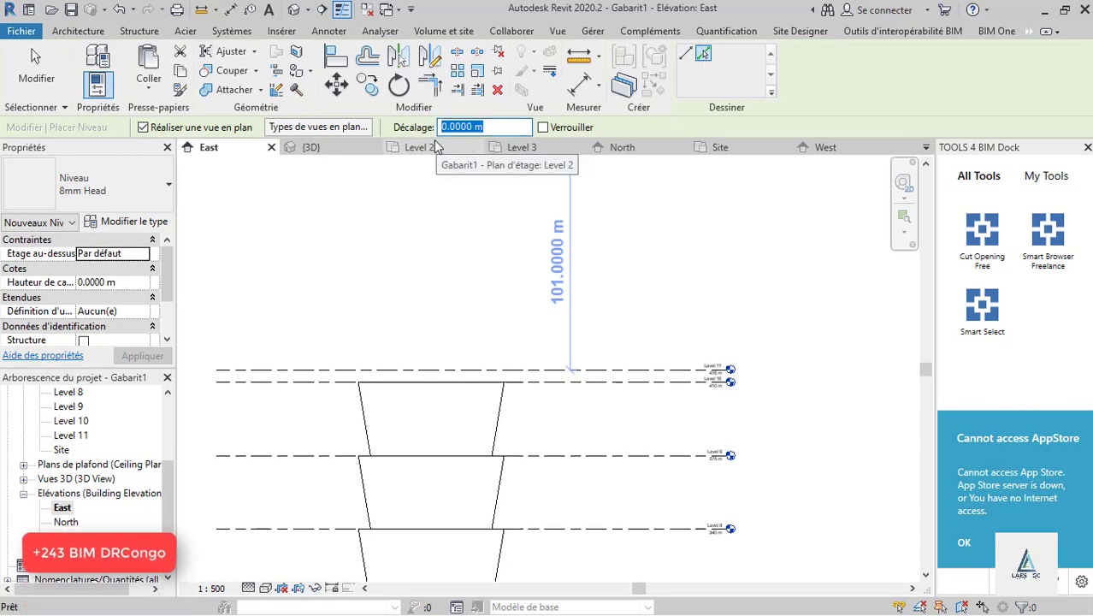
type("3")
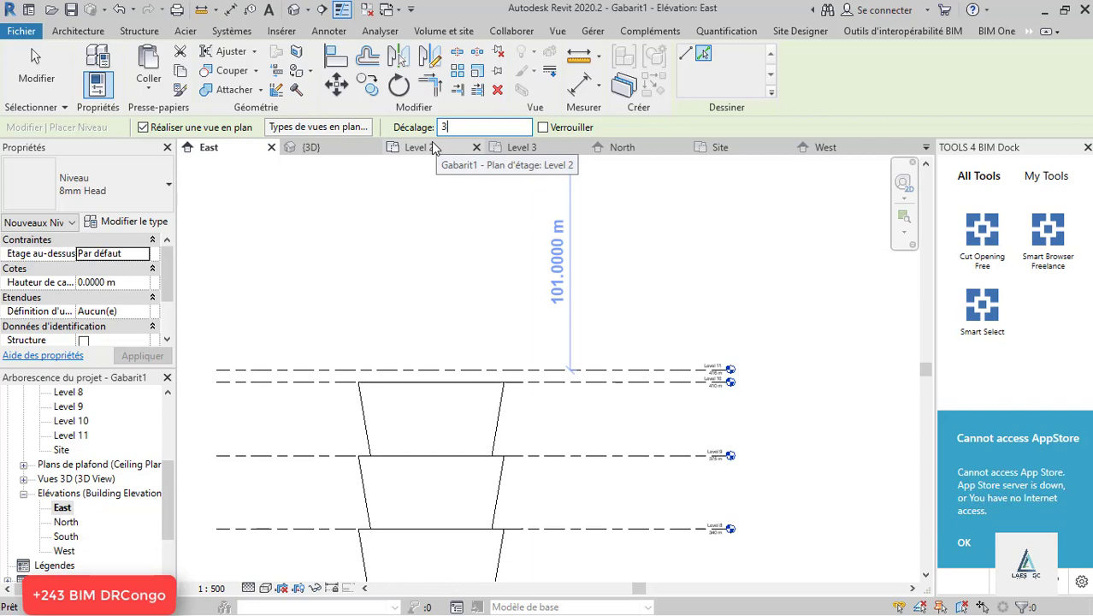
type("40")
key("Return")
left_click(437, 370)
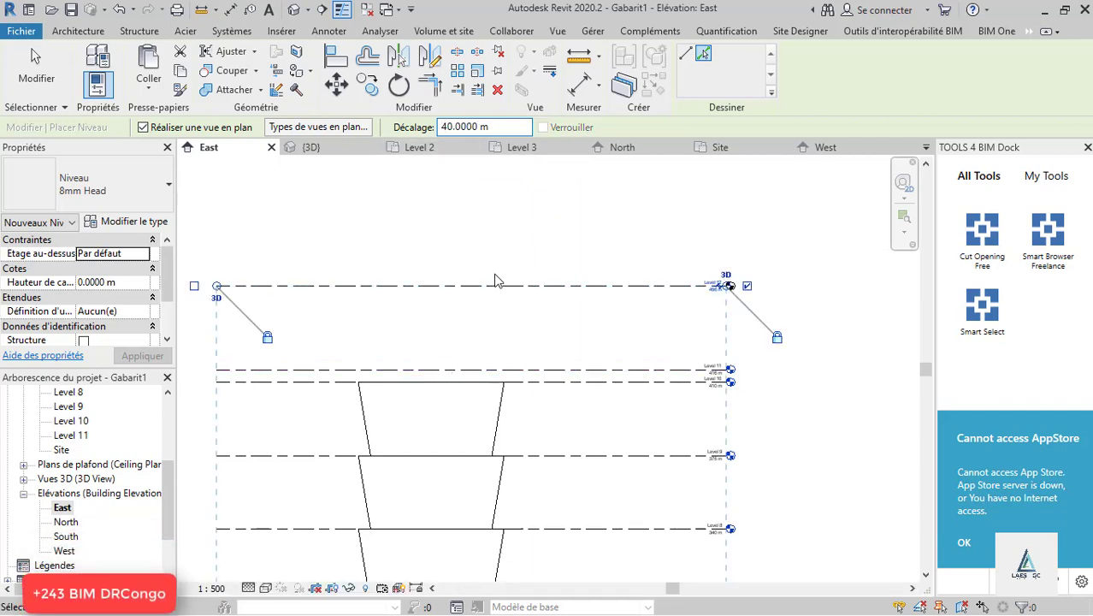
scroll(753, 282, "up", 1)
scroll(752, 283, "up", 2)
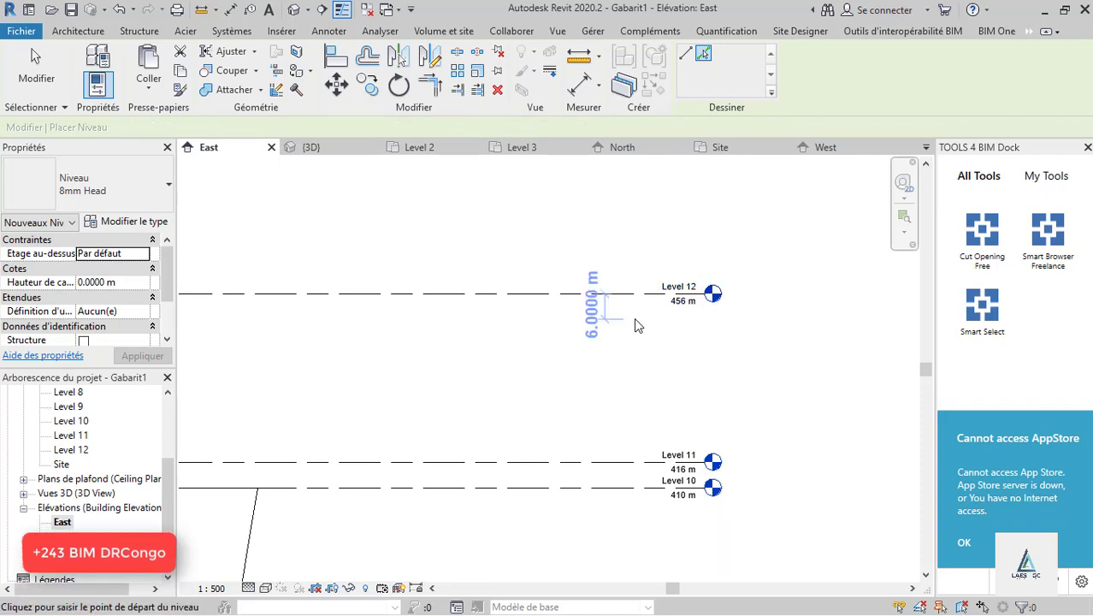
scroll(659, 318, "down", 3)
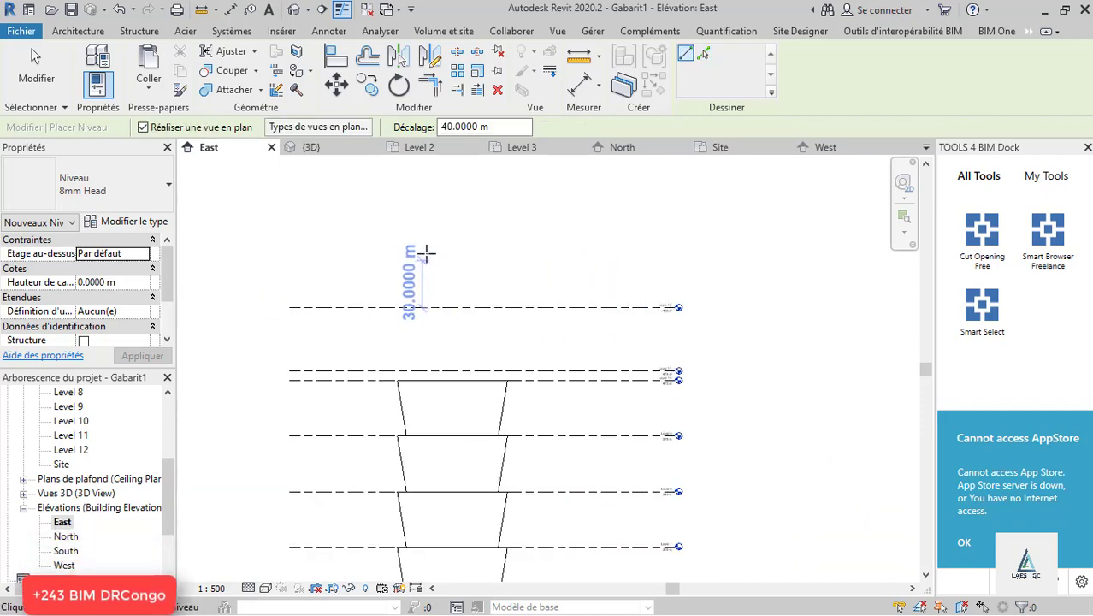
- Create Level 13 by picking the Level 12 line with a 4 m offset
left_click(473, 126)
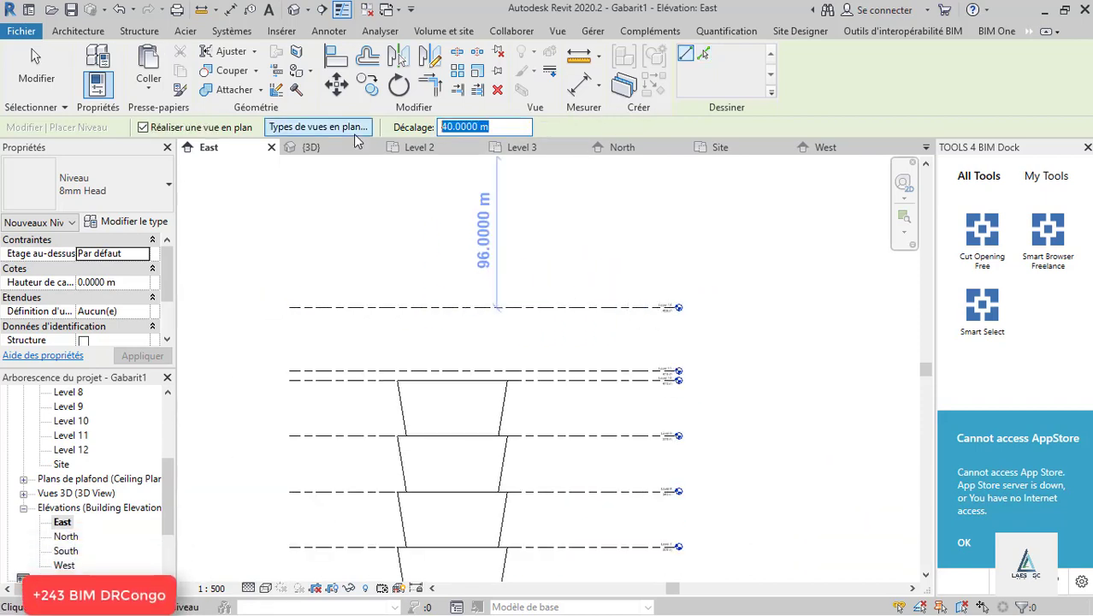
type("4")
key("Return")
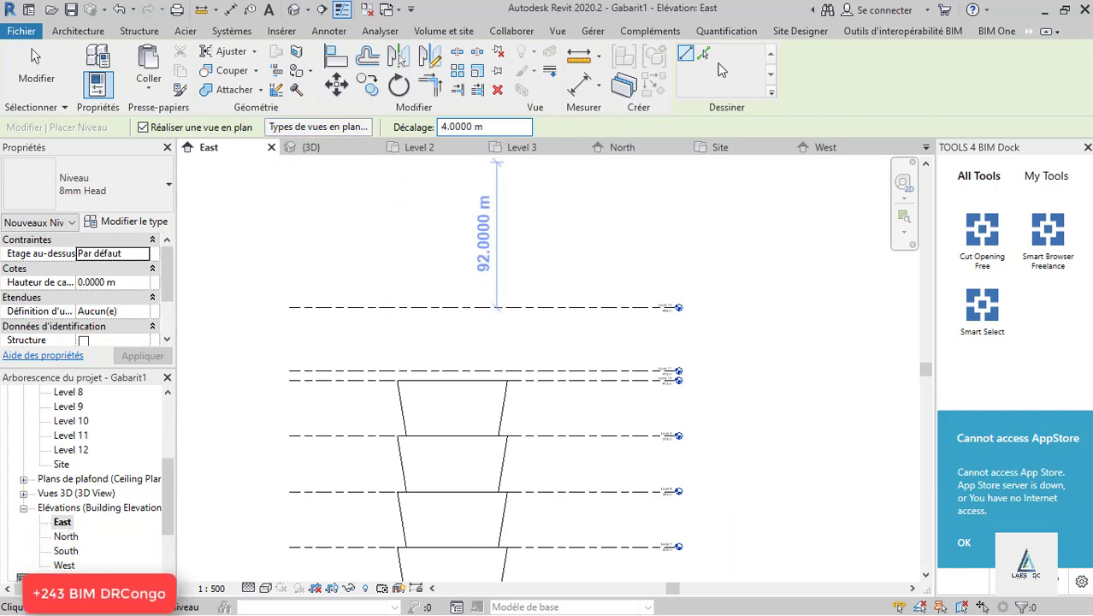
left_click(703, 53)
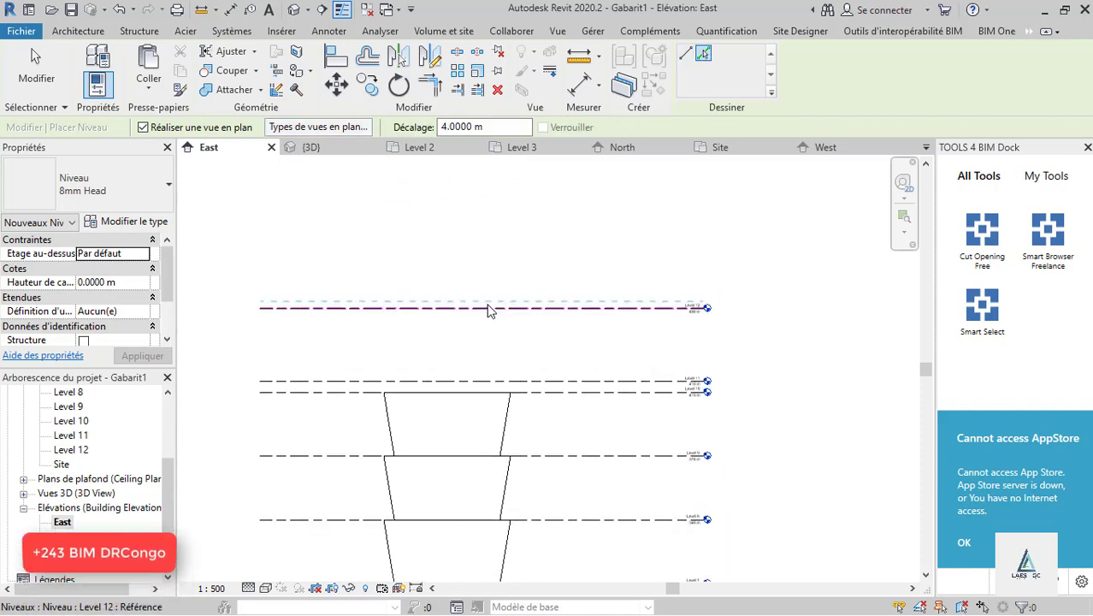
scroll(490, 311, "up", 2)
left_click(488, 308)
scroll(501, 285, "down", 3)
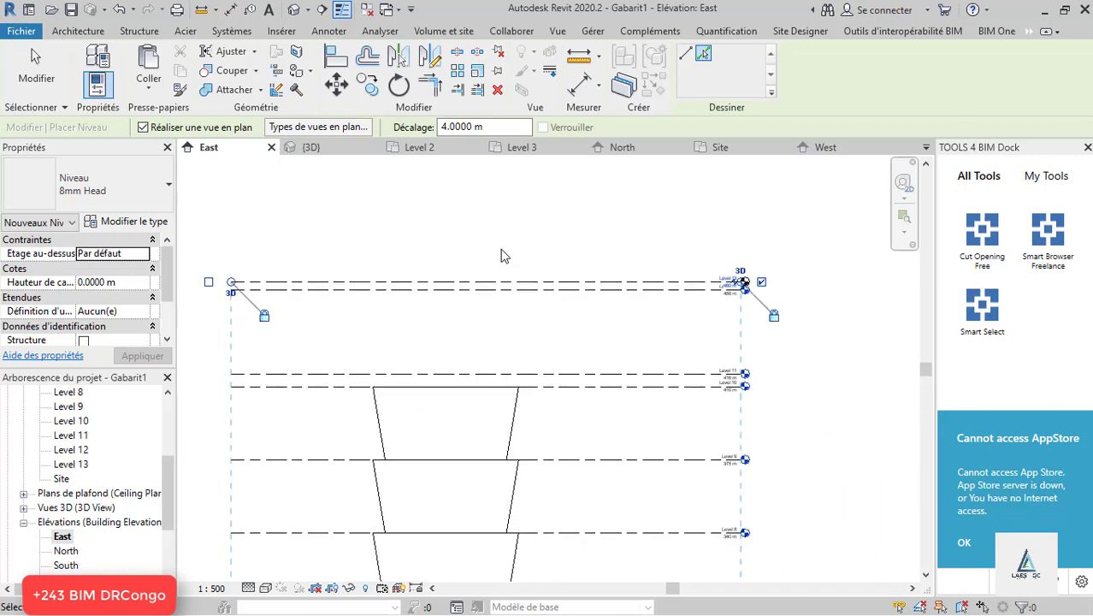
key("Escape")
key("Escape")
- Close the West elevation and switch to the Level 10 floor plan
scroll(400, 313, "up", 1)
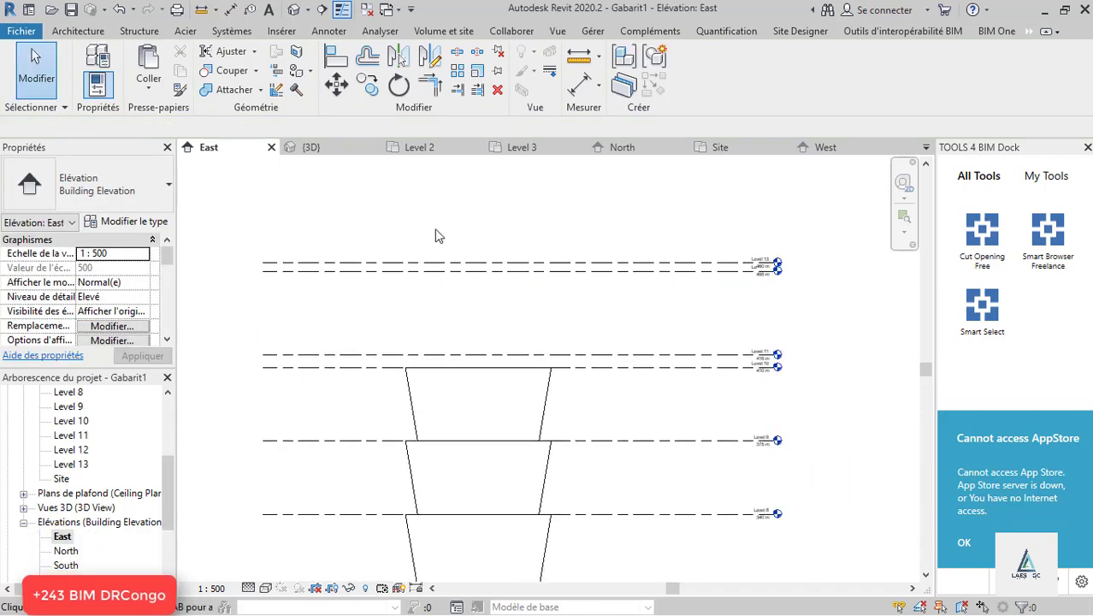
scroll(685, 389, "up", 1)
scroll(681, 346, "up", 1)
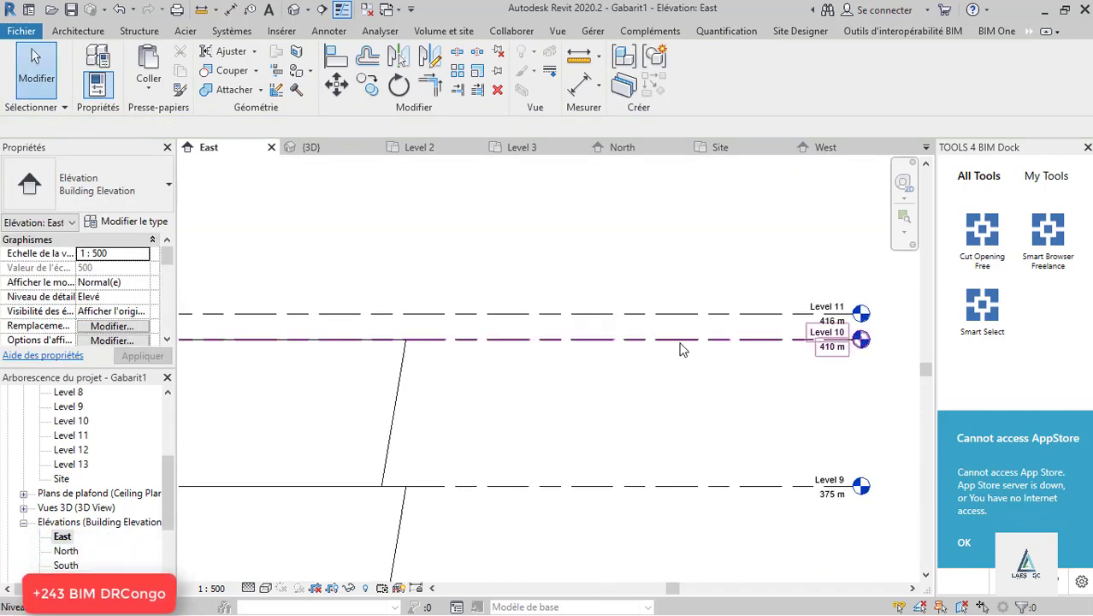
scroll(681, 346, "up", 1)
scroll(699, 350, "up", 1)
scroll(699, 347, "down", 2)
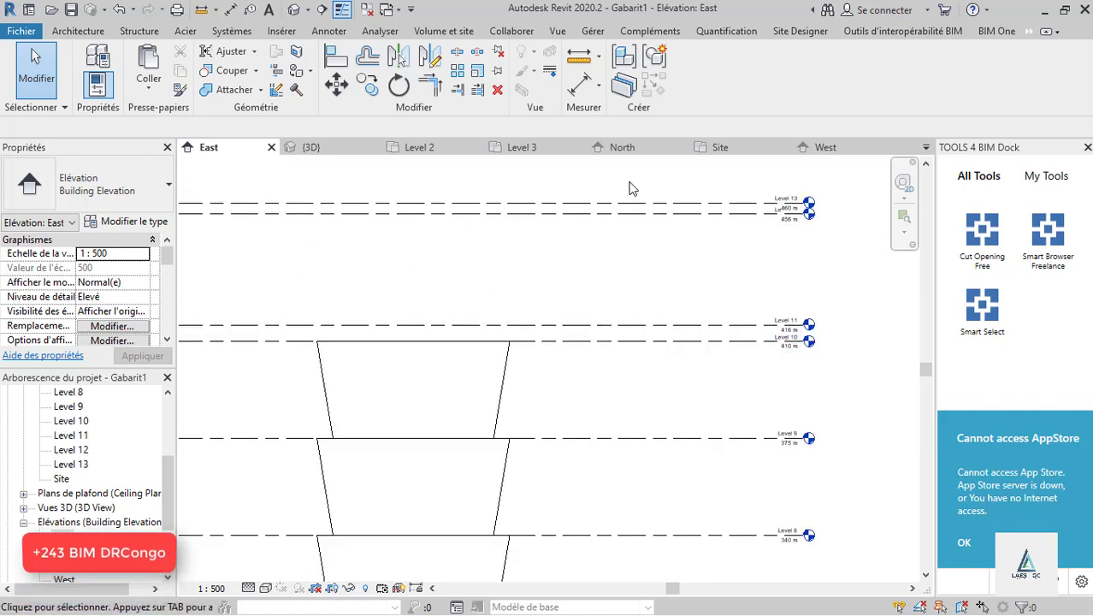
left_click(887, 148)
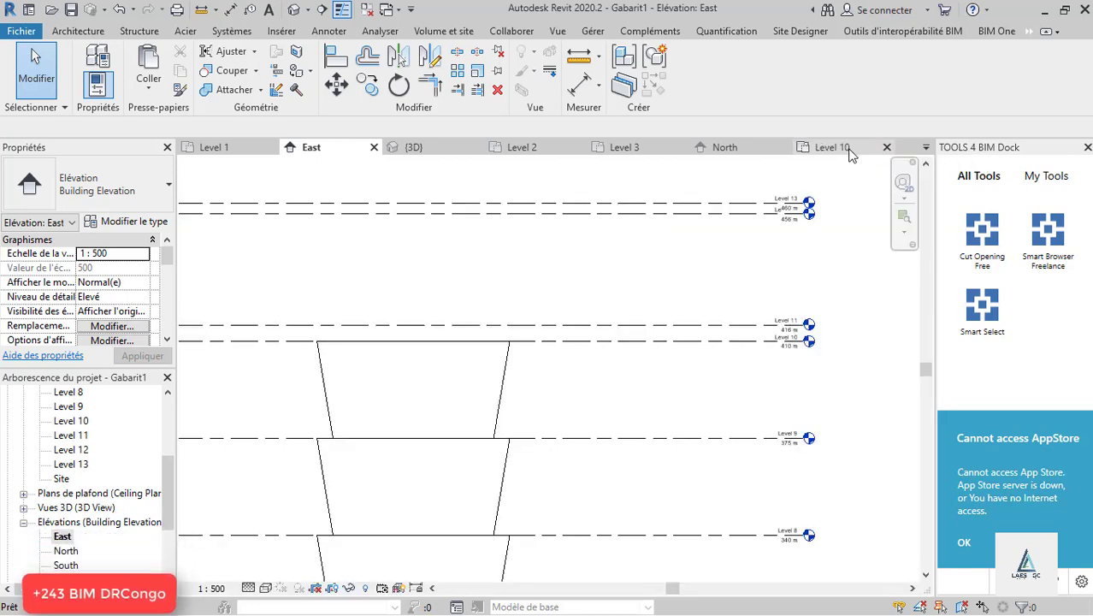
left_click(843, 147)
scroll(480, 359, "up", 1)
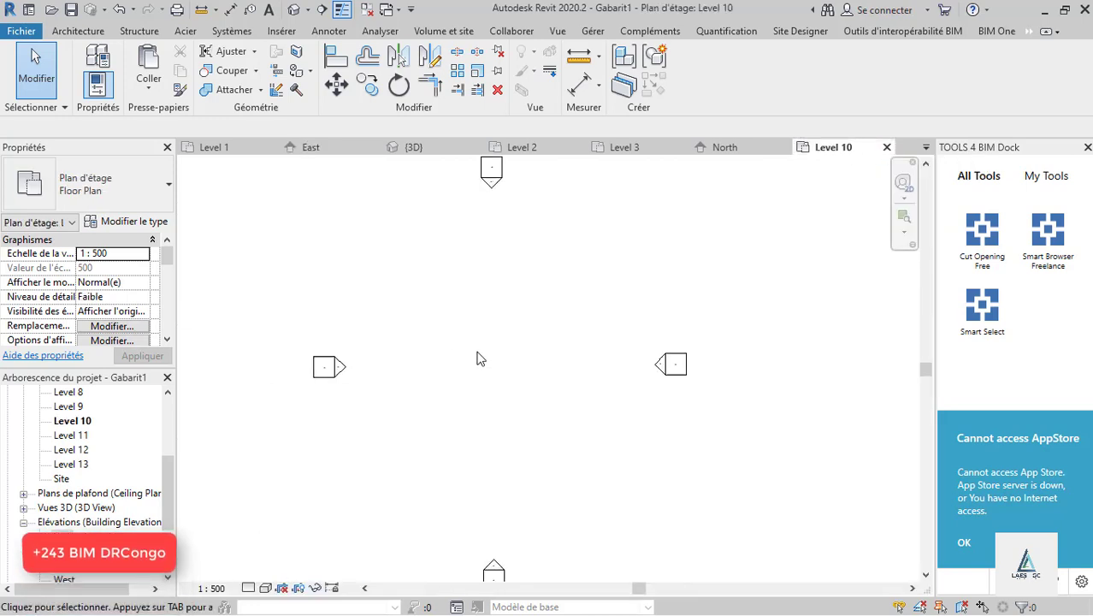
- Set the Level 10 plan's view range depth down to Level 1
key("v")
key("r")
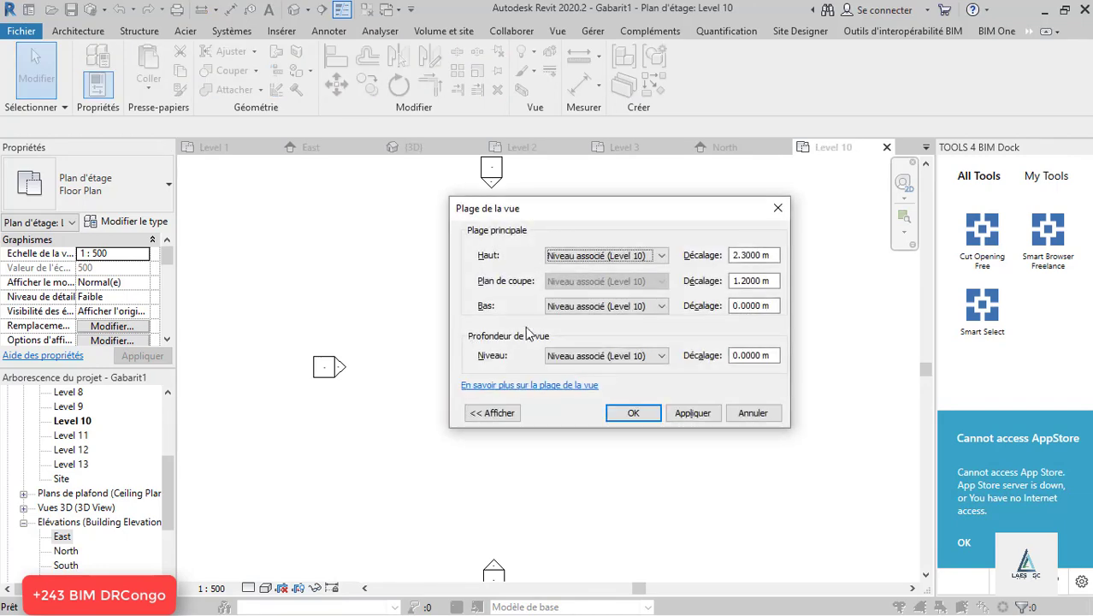
left_click(660, 355)
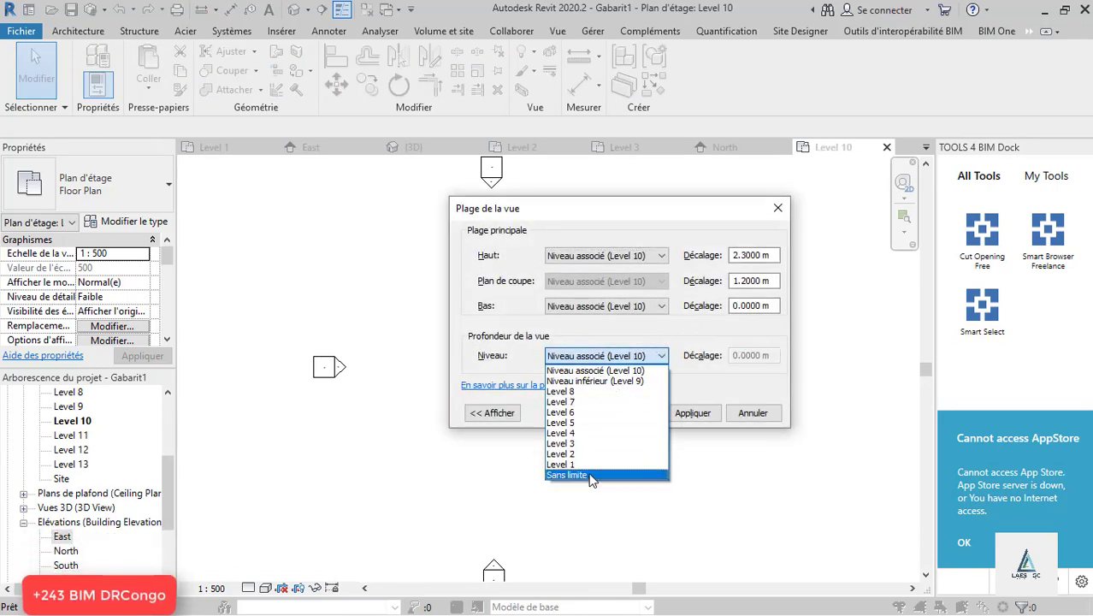
left_click(606, 465)
left_click(693, 413)
left_click(632, 412)
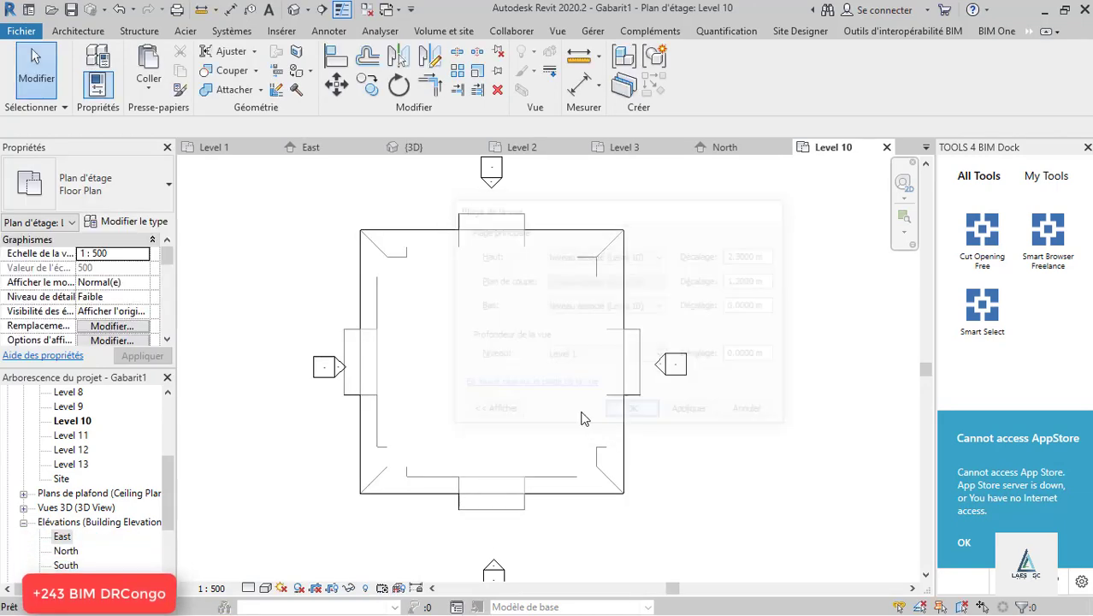
- Give the plan high detail and wireframe visual style, then switch to the 3D view
left_click(271, 571)
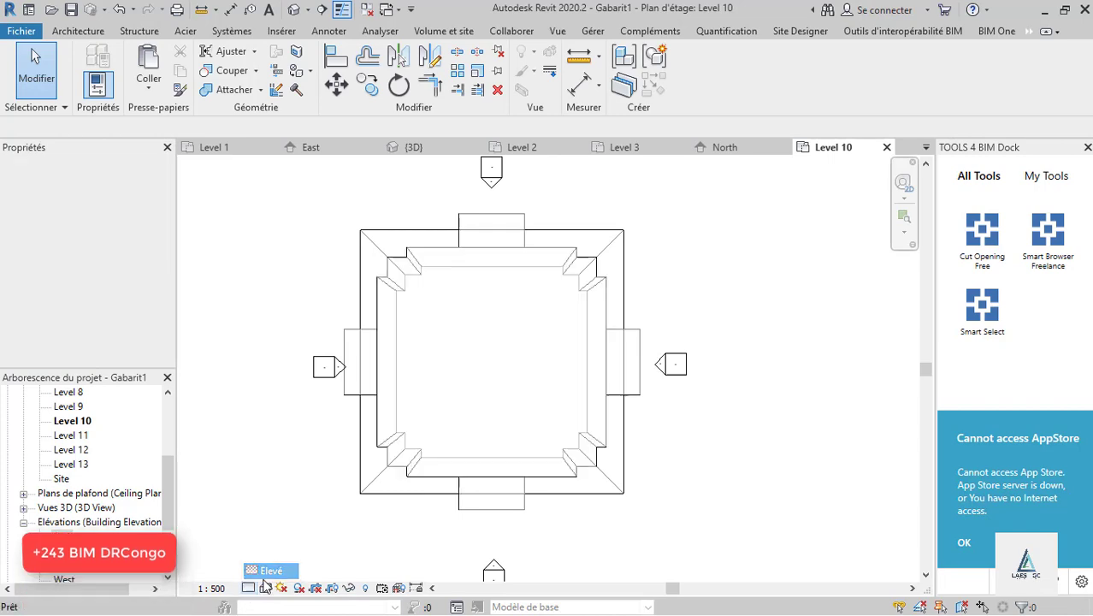
left_click(265, 587)
left_click(301, 491)
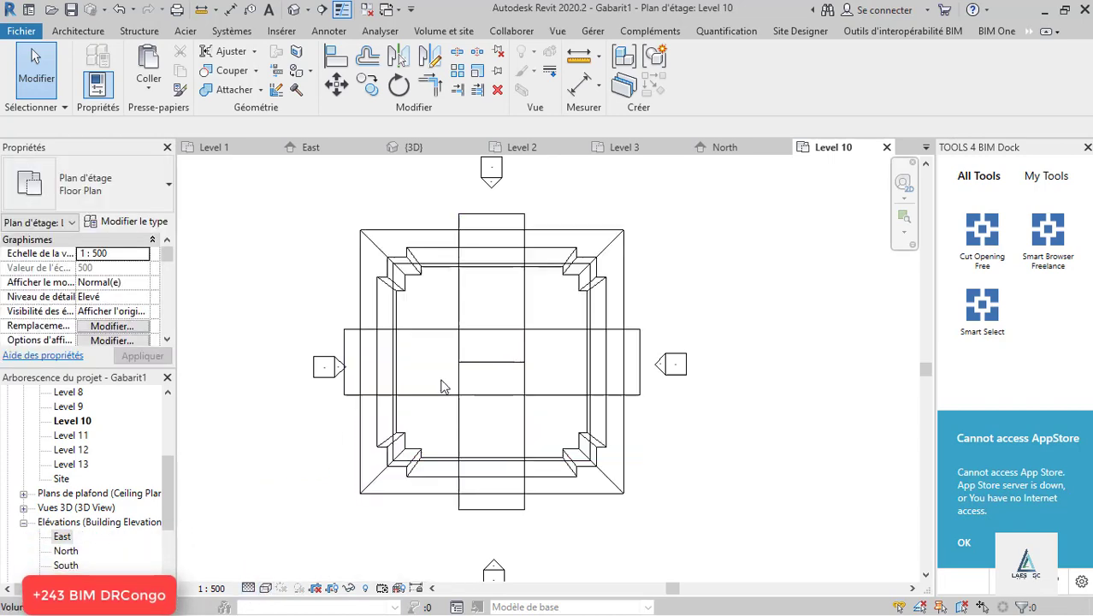
scroll(462, 390, "up", 1)
scroll(473, 391, "up", 2)
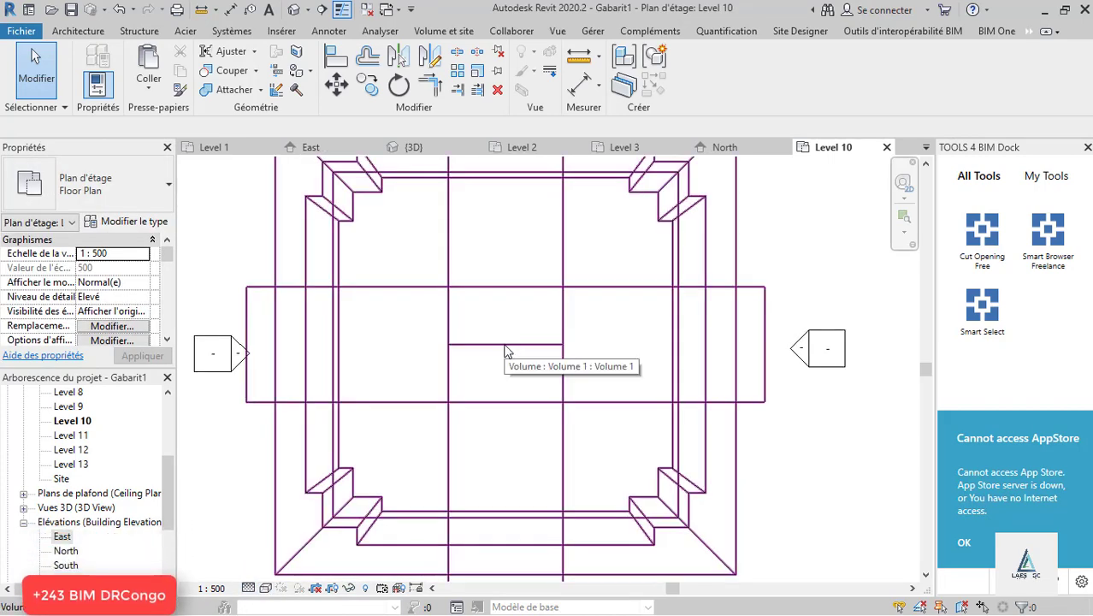
scroll(469, 364, "down", 2)
scroll(432, 378, "down", 1)
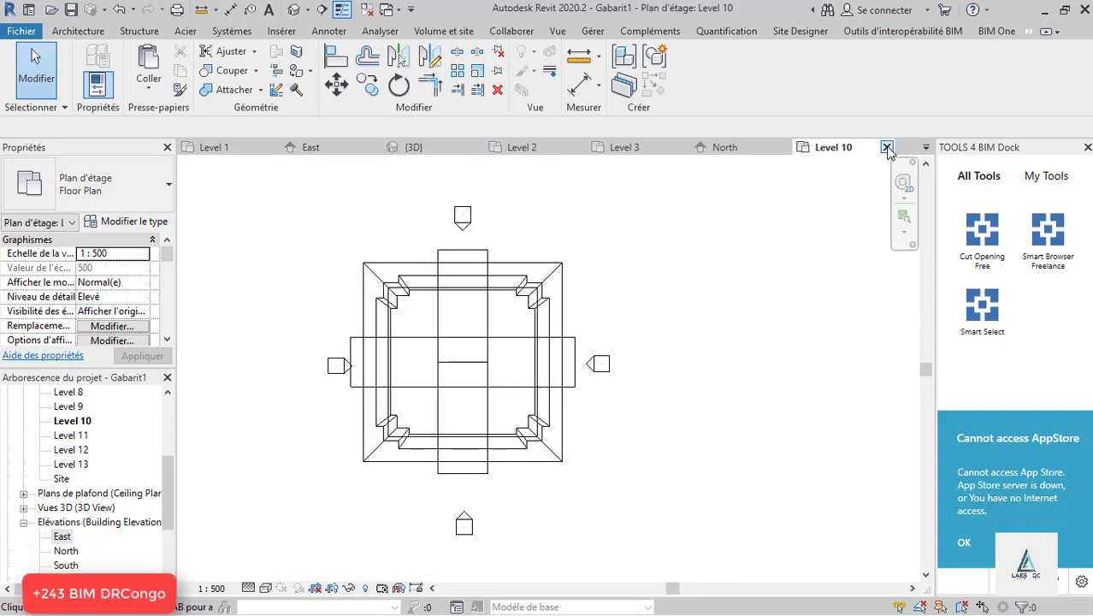
left_click(413, 148)
- Go through the East elevation to the Level 10 plan and select the tower mass
scroll(419, 321, "up", 2)
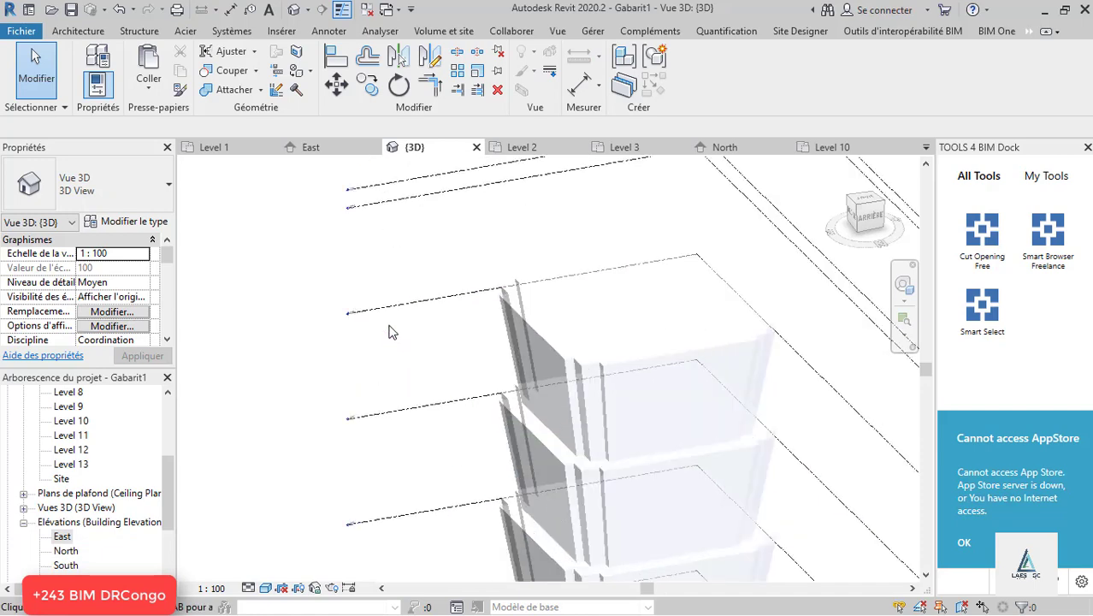
scroll(390, 330, "up", 1)
double_click(63, 536)
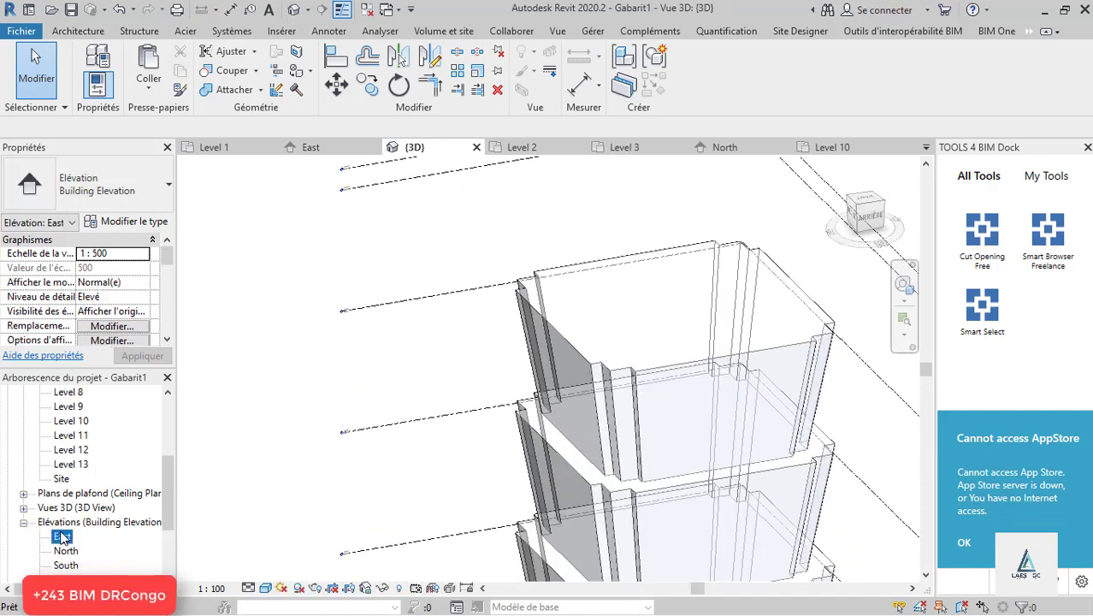
scroll(778, 355, "up", 2)
scroll(776, 354, "up", 3)
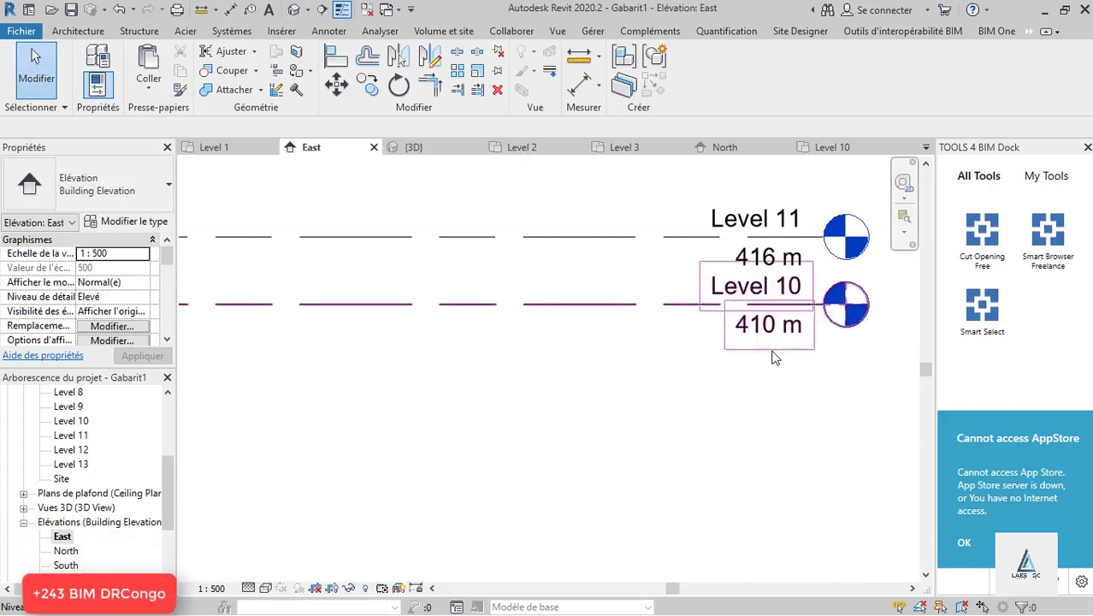
scroll(776, 334, "down", 4)
scroll(767, 321, "down", 3)
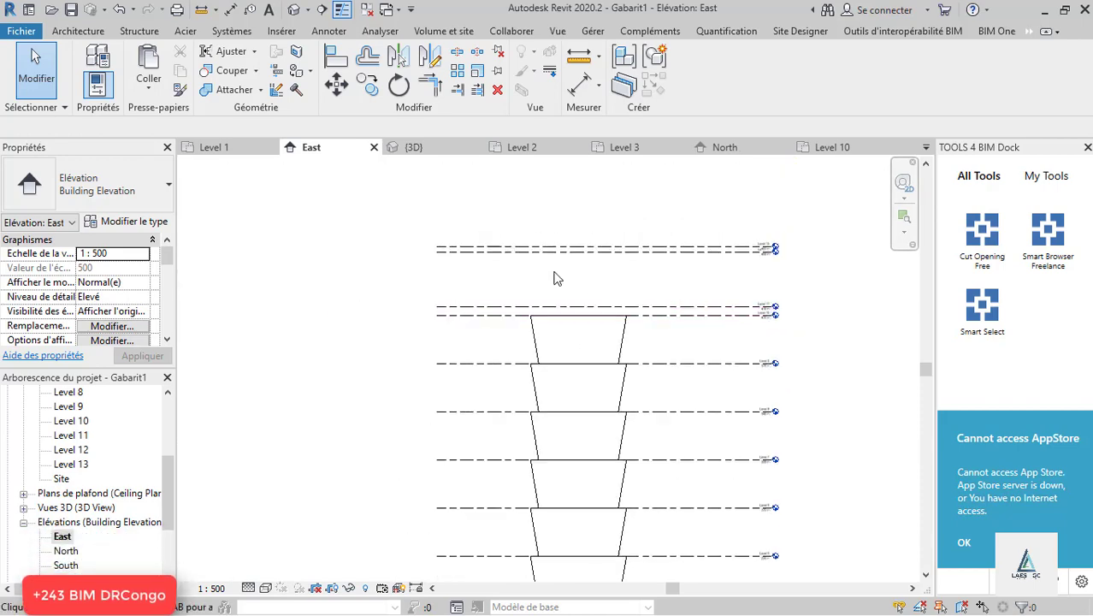
scroll(406, 189, "down", 3)
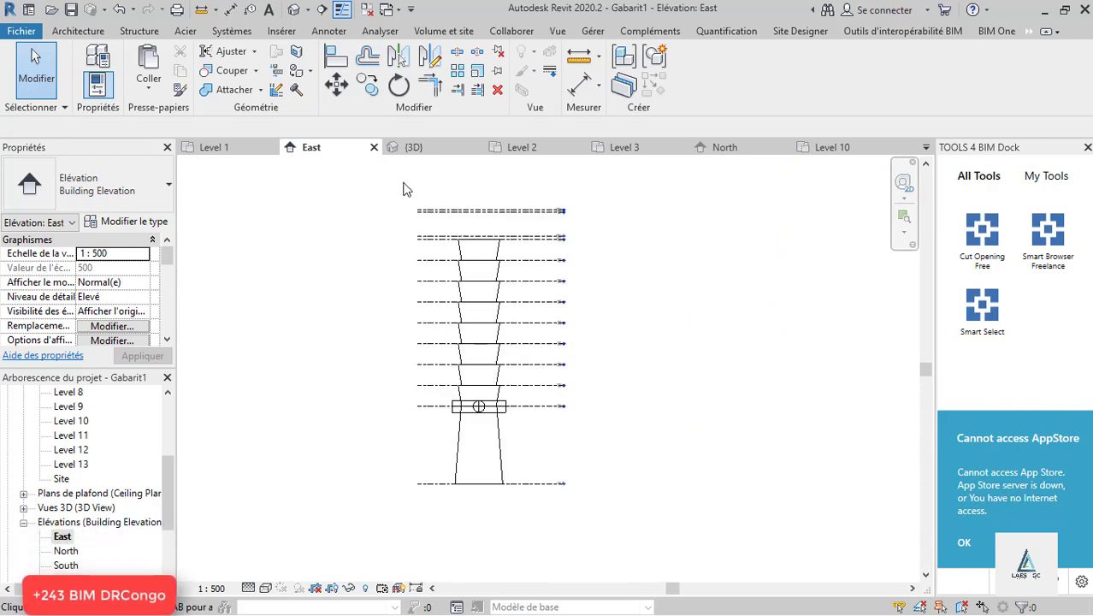
double_click(582, 292)
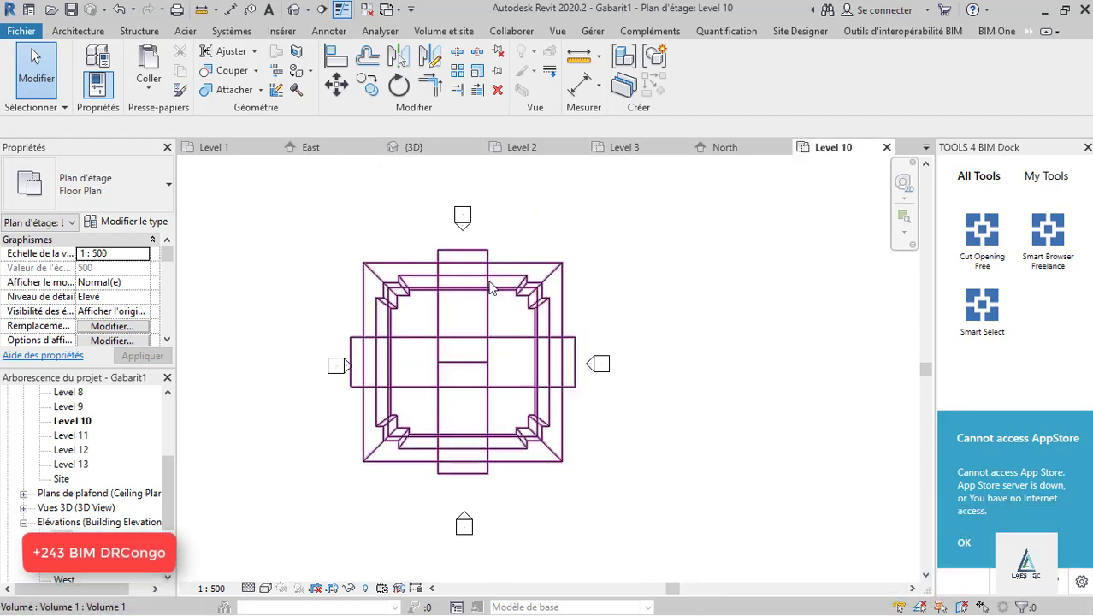
scroll(530, 283, "up", 2)
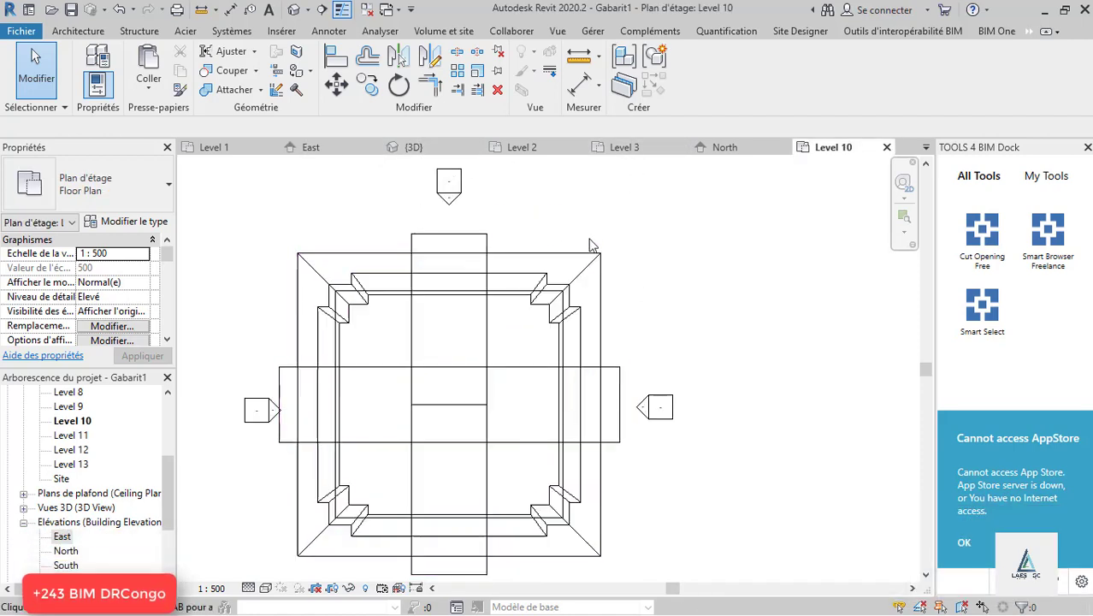
left_click(537, 261)
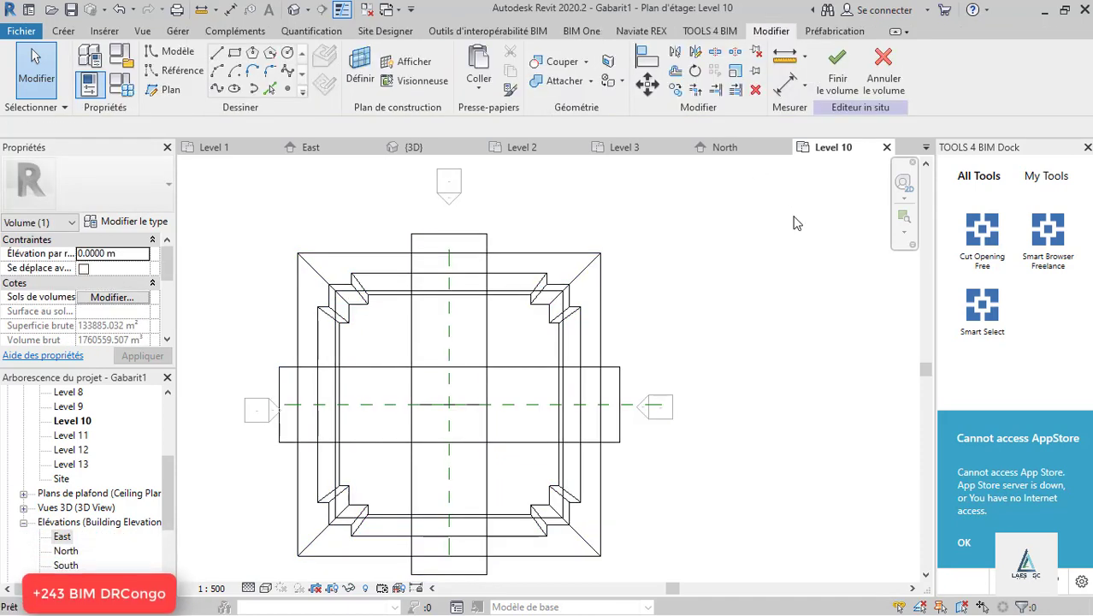
- Zoom the 3D view of the tower while the mass stays open for editing
scroll(432, 417, "up", 1)
scroll(431, 411, "up", 2)
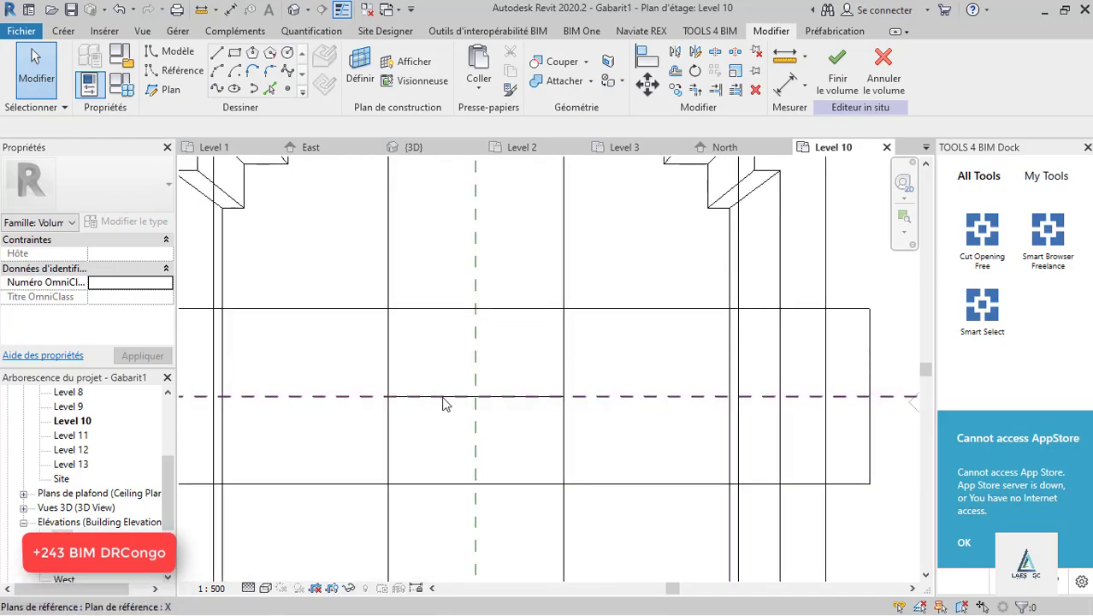
scroll(496, 379, "down", 3)
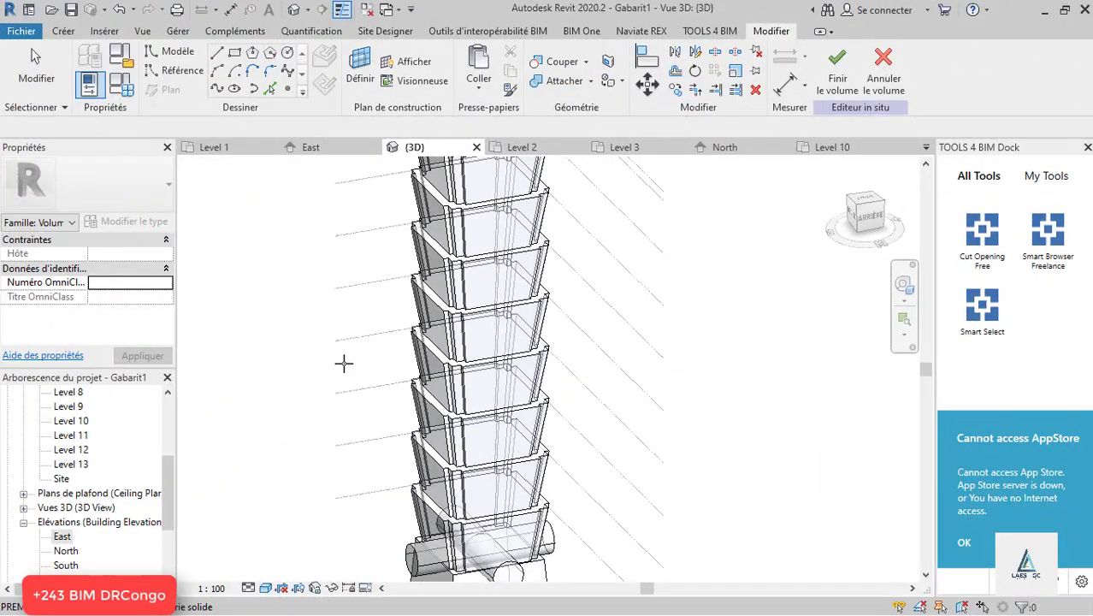
- Join the horizontal cylinder to the tapered base with Join Geometry
scroll(450, 557, "up", 2)
scroll(420, 532, "up", 2)
scroll(354, 446, "up", 2)
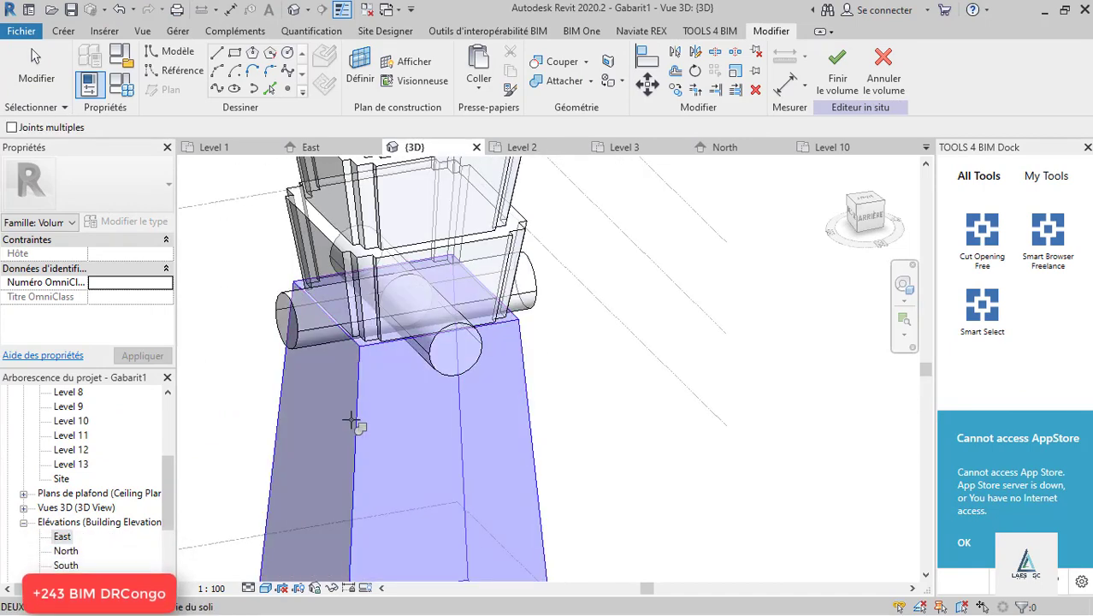
key("Escape")
left_click(441, 347)
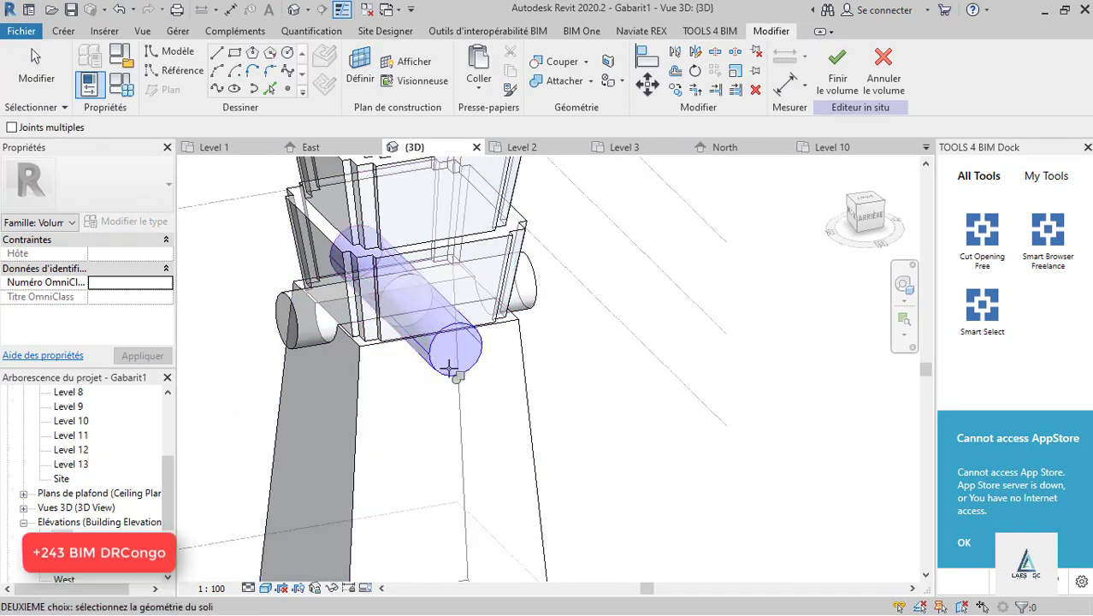
key("Escape")
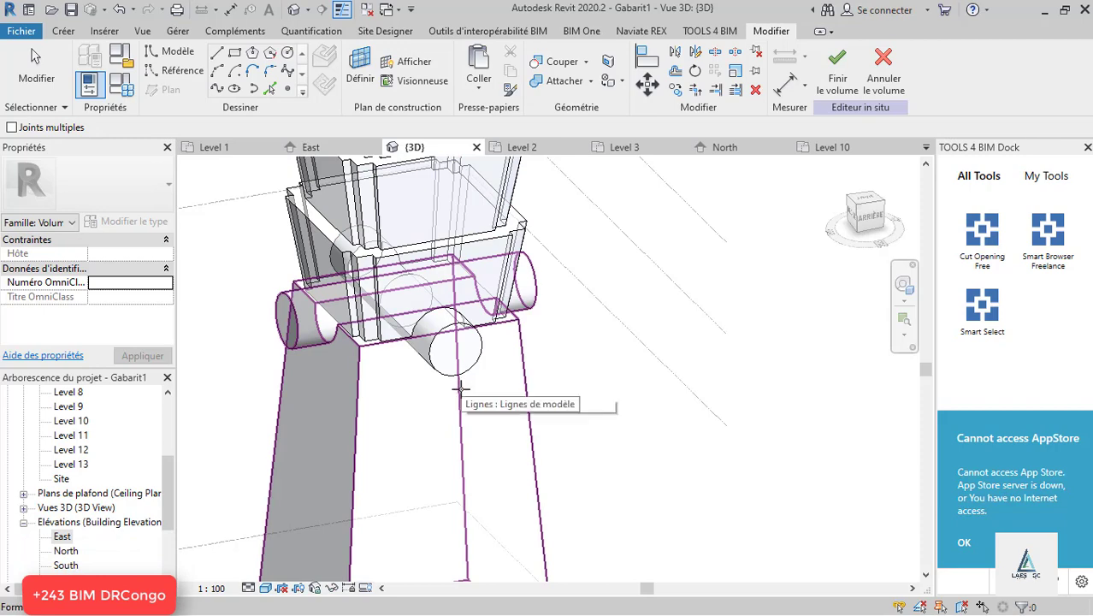
- Join the tower's stacked floor blocks to one another, upper and lower
scroll(432, 480, "down", 4)
scroll(428, 360, "up", 2)
left_click(426, 350)
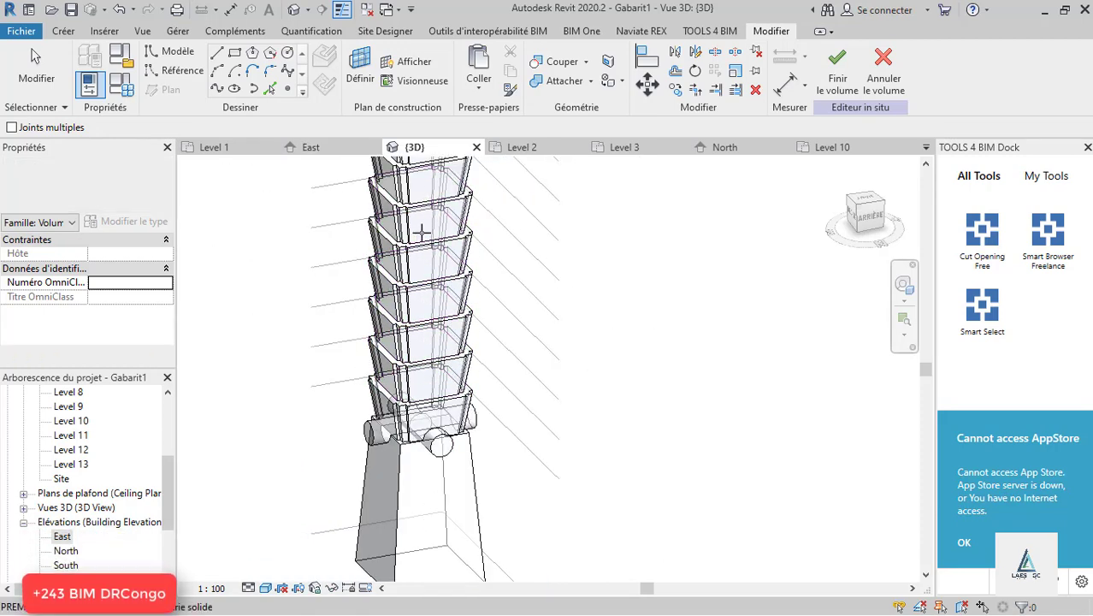
mouse_move(419, 276)
middle_mouse_down("shift")
mouse_move(439, 368)
mouse_move(464, 306)
middle_mouse_up("shift")
left_click(425, 291)
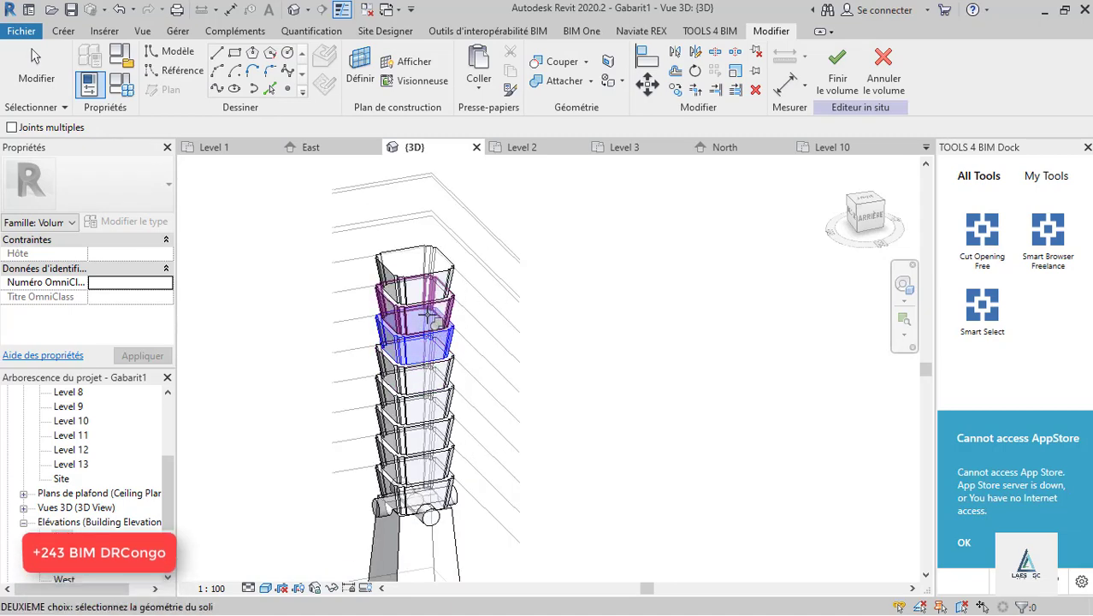
left_click(425, 291)
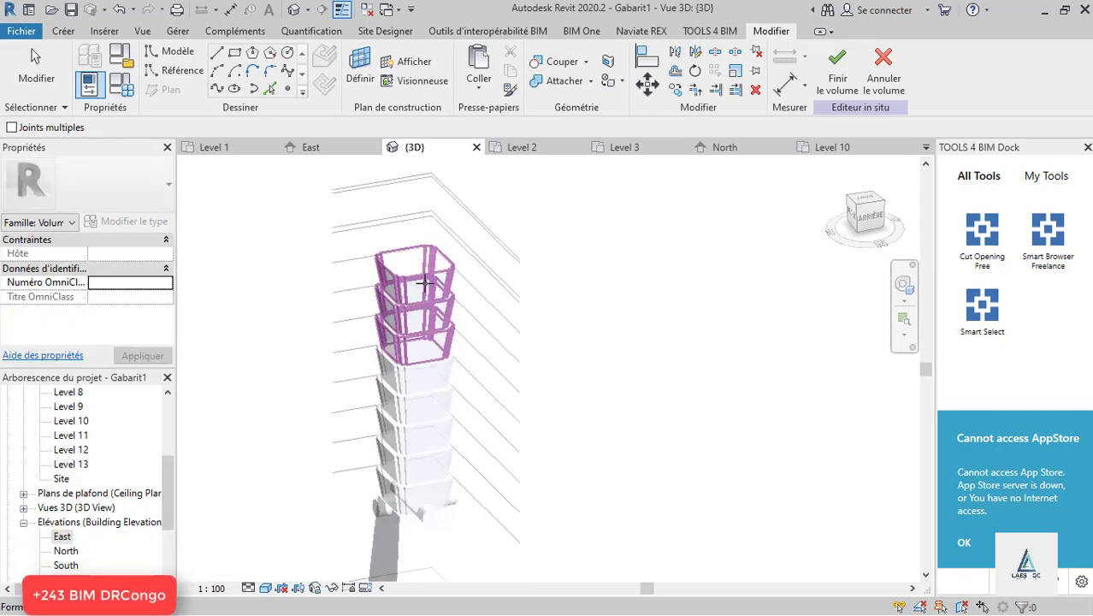
middle_click_drag(420, 267, 423, 369, "shift")
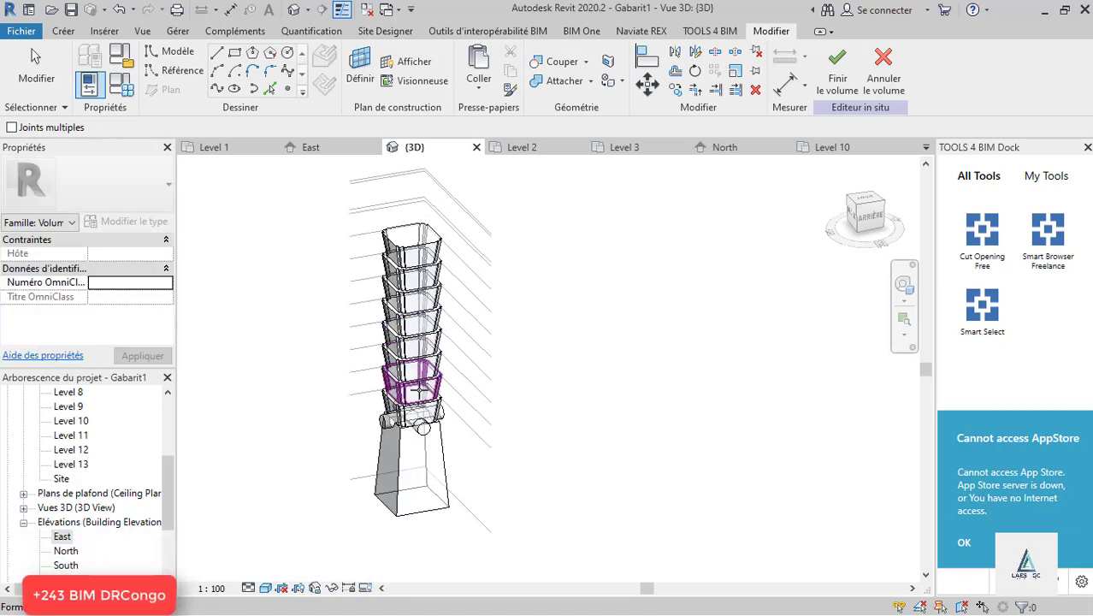
left_click(419, 435)
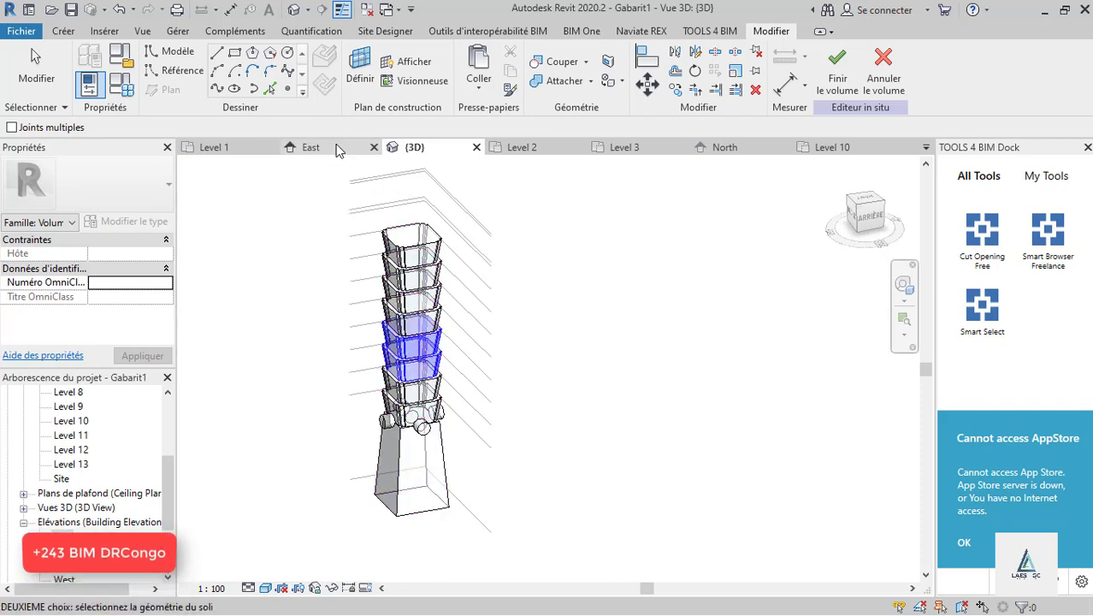
- In the East elevation, join the remaining tower floor profile, then end Join Geometry
left_click(334, 147)
scroll(488, 397, "up", 3)
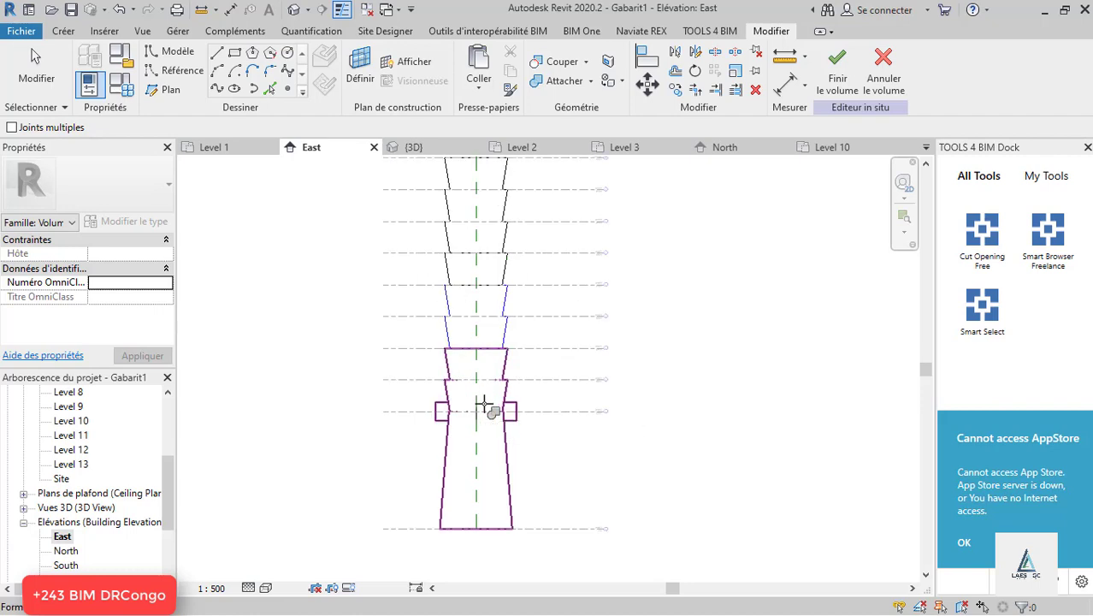
left_click(502, 332)
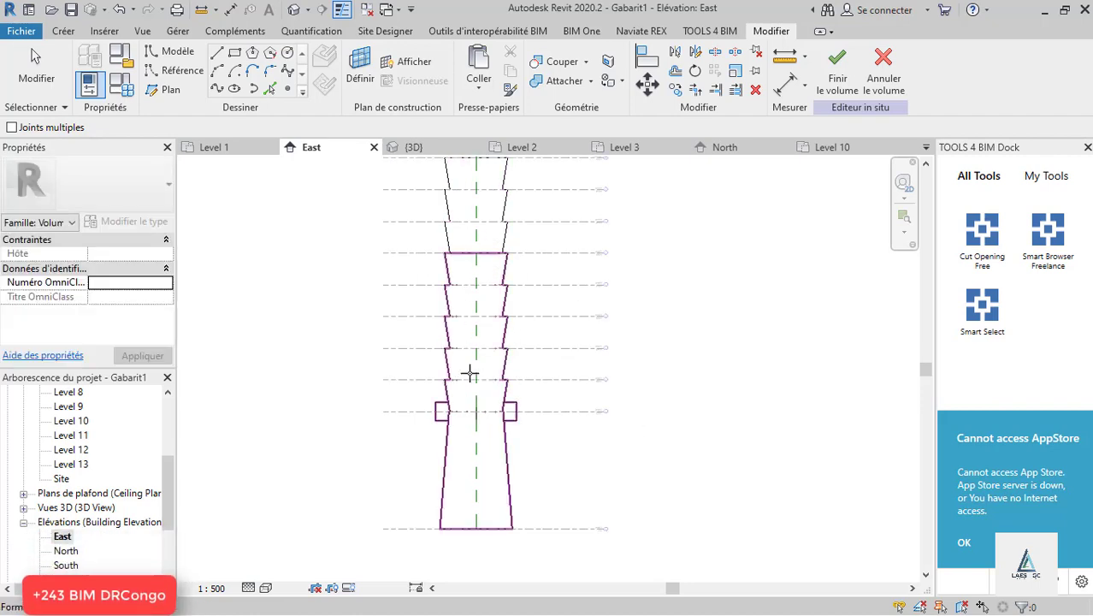
scroll(472, 373, "down", 2)
scroll(514, 331, "up", 2)
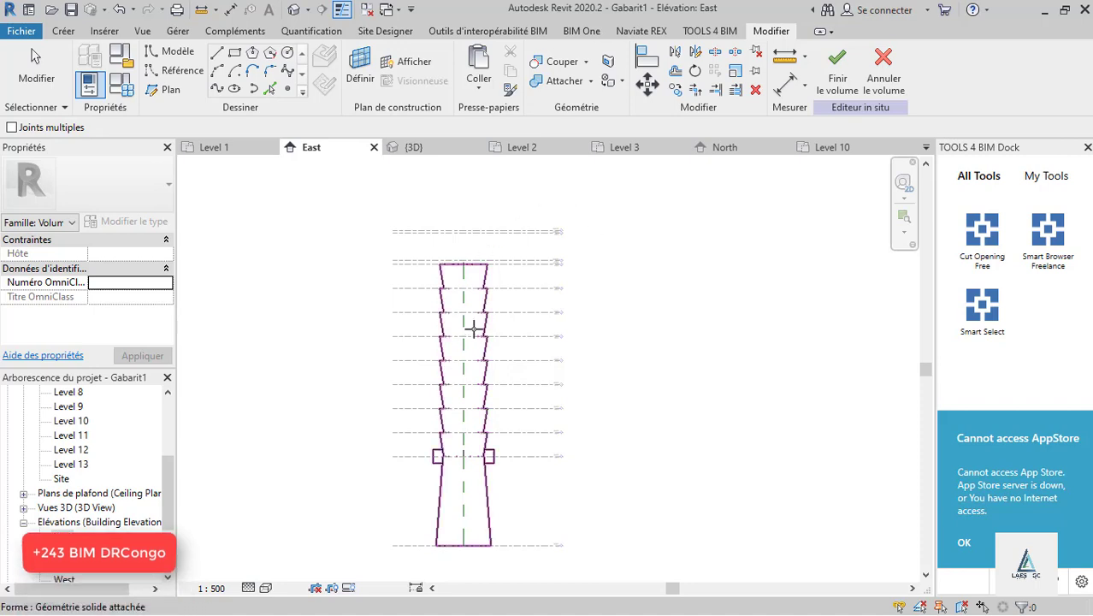
key("Escape")
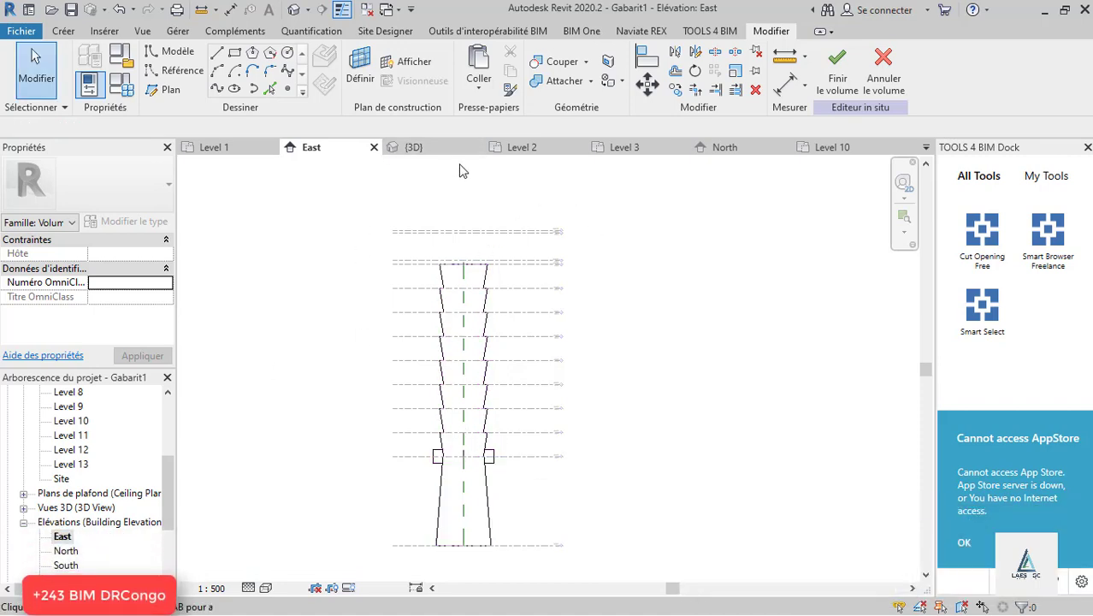
- Sketch a 21 m by 19 m rectangle of model lines at the Level 10 plan's centre
left_click(532, 150)
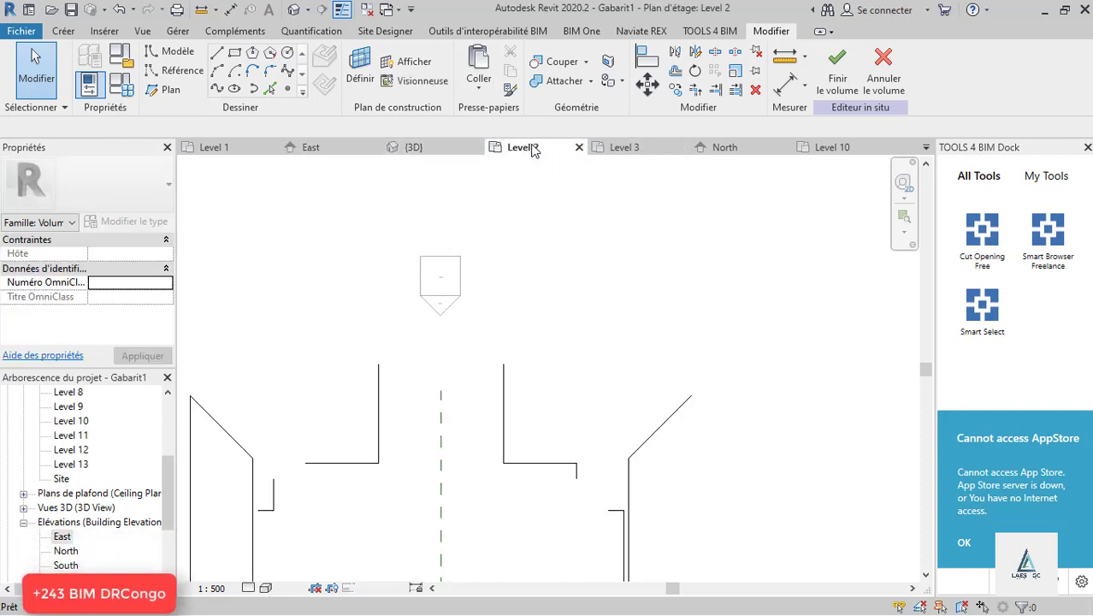
left_click(827, 150)
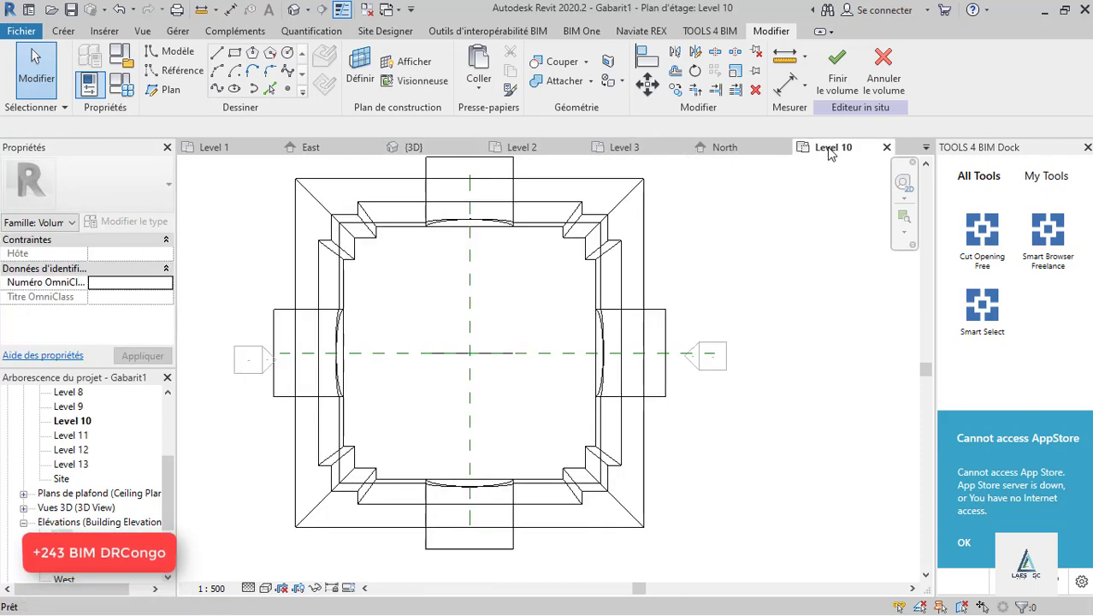
scroll(432, 391, "up", 2)
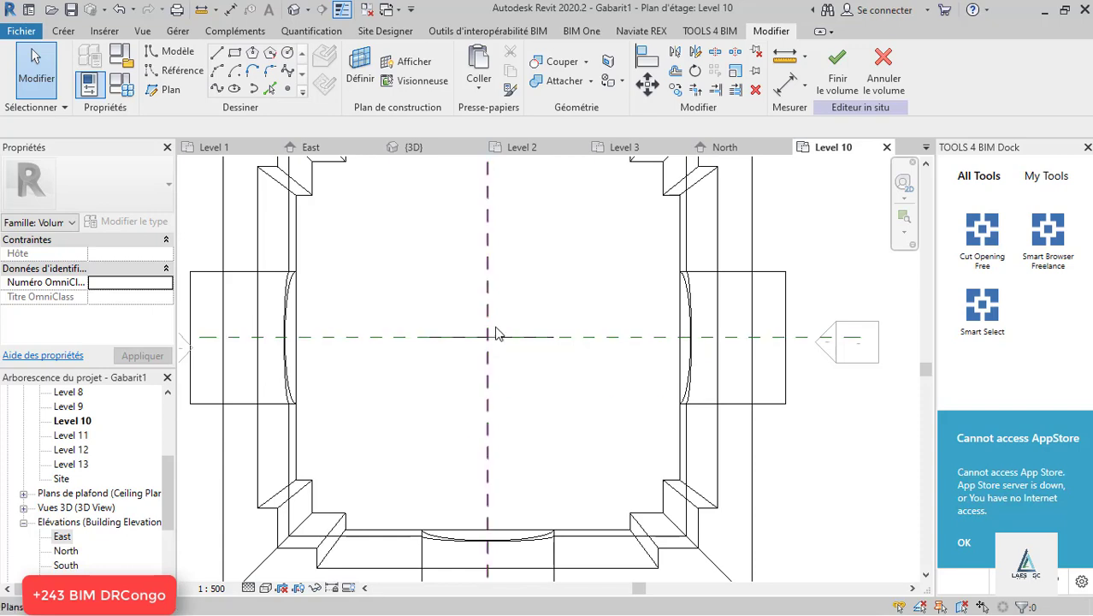
scroll(500, 344, "up", 2)
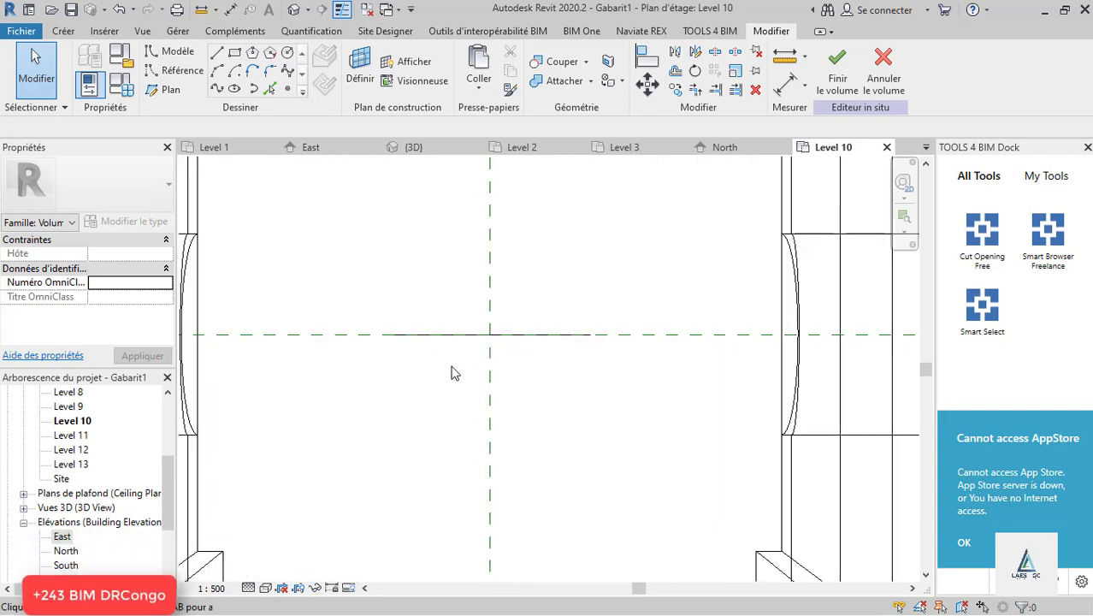
scroll(454, 374, "down", 2)
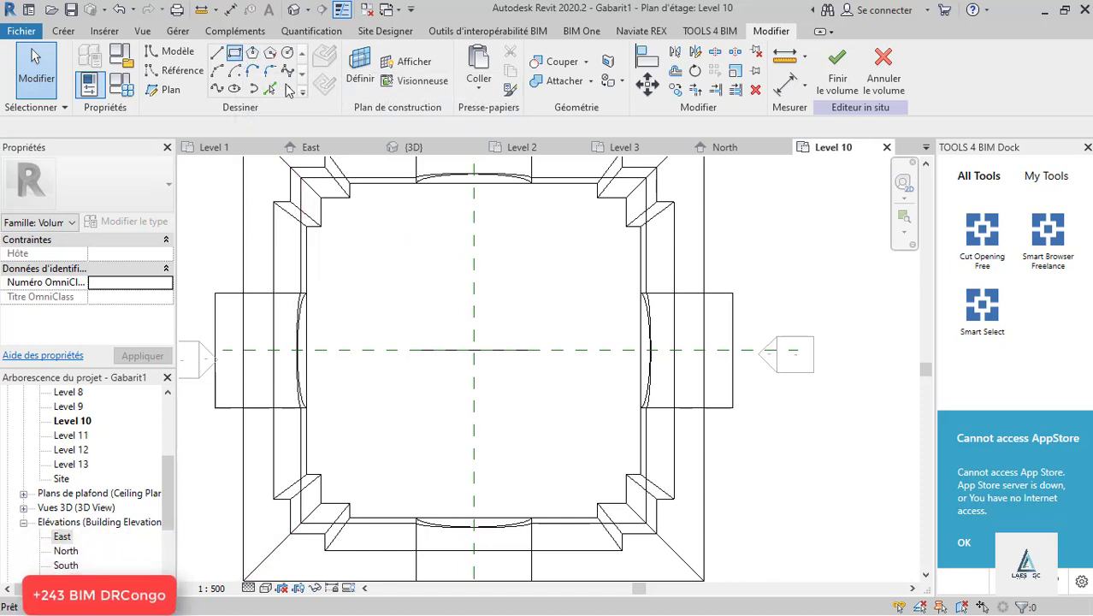
left_click(419, 293)
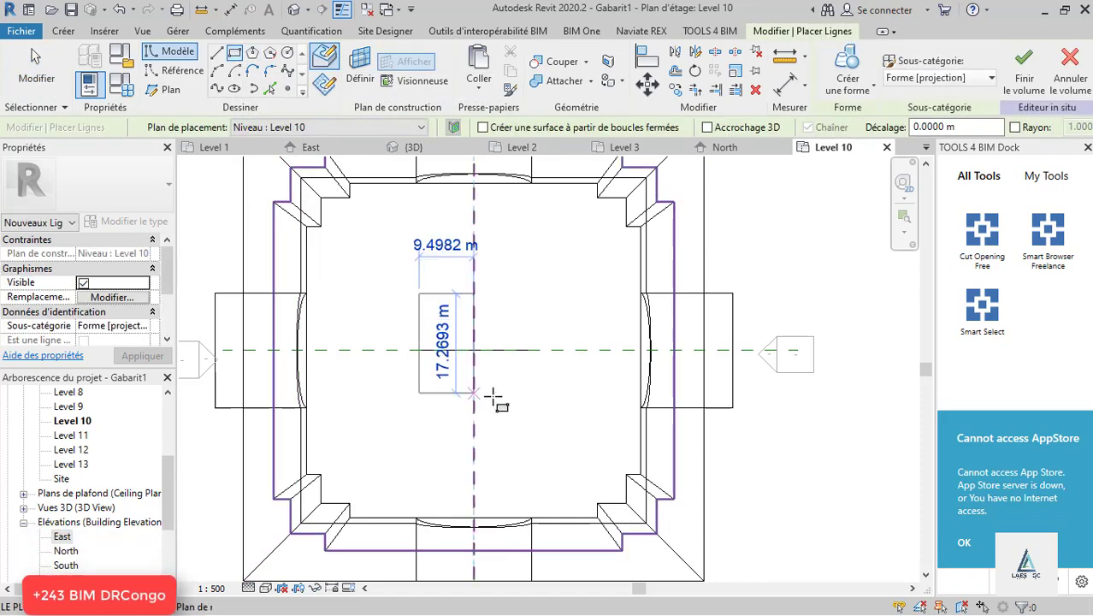
left_click(539, 402)
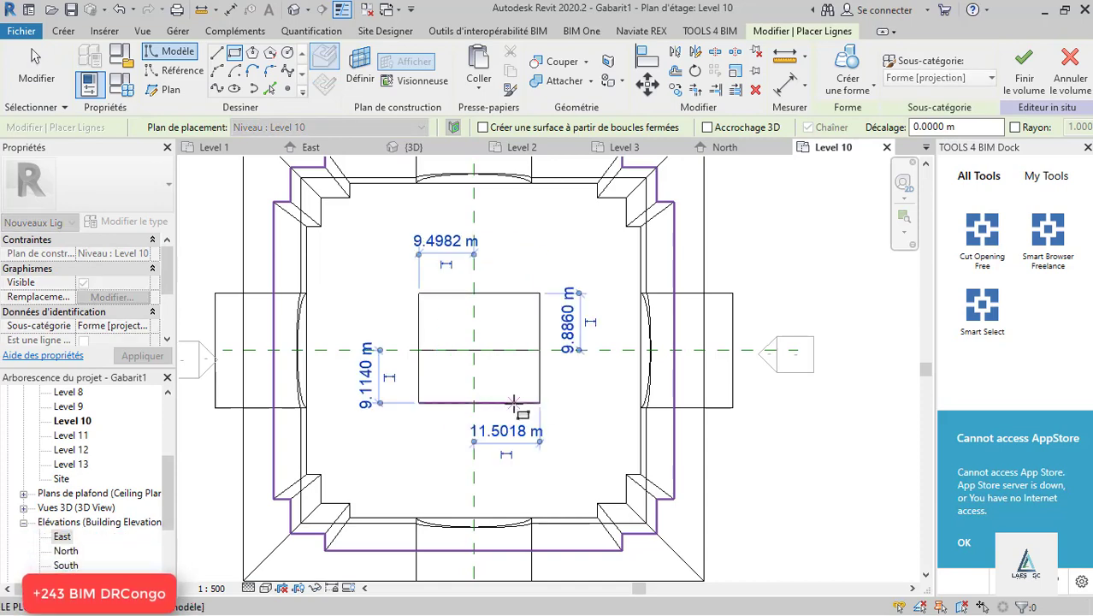
scroll(514, 402, "down", 1)
key("Escape")
key("Escape")
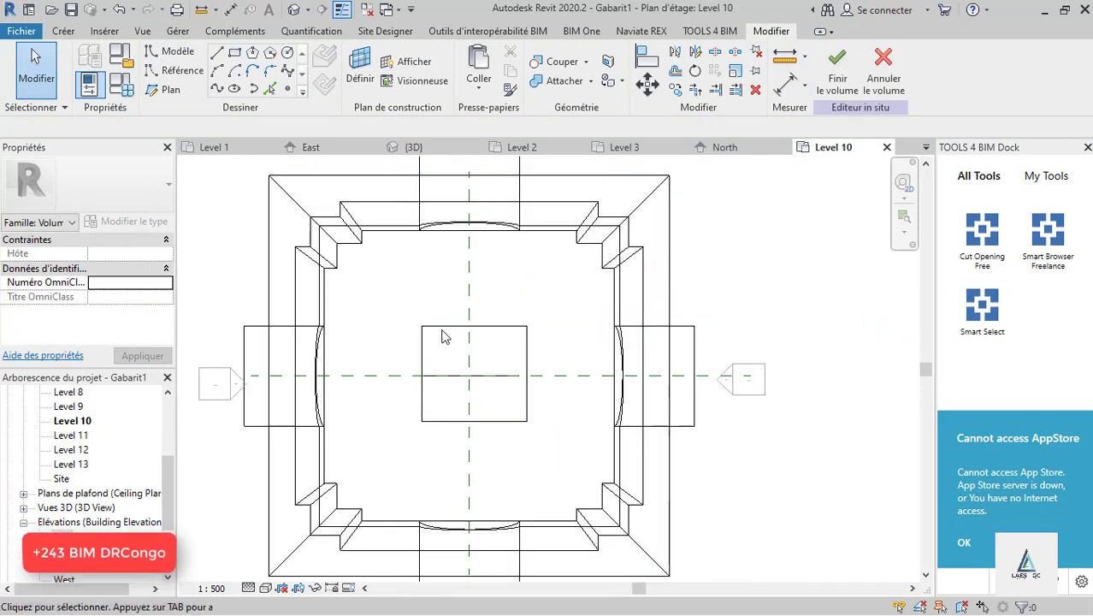
scroll(443, 336, "up", 2)
- Select the new rectangle's top edge, then return to the {3D} view zoomed on the tower top
left_click(441, 336)
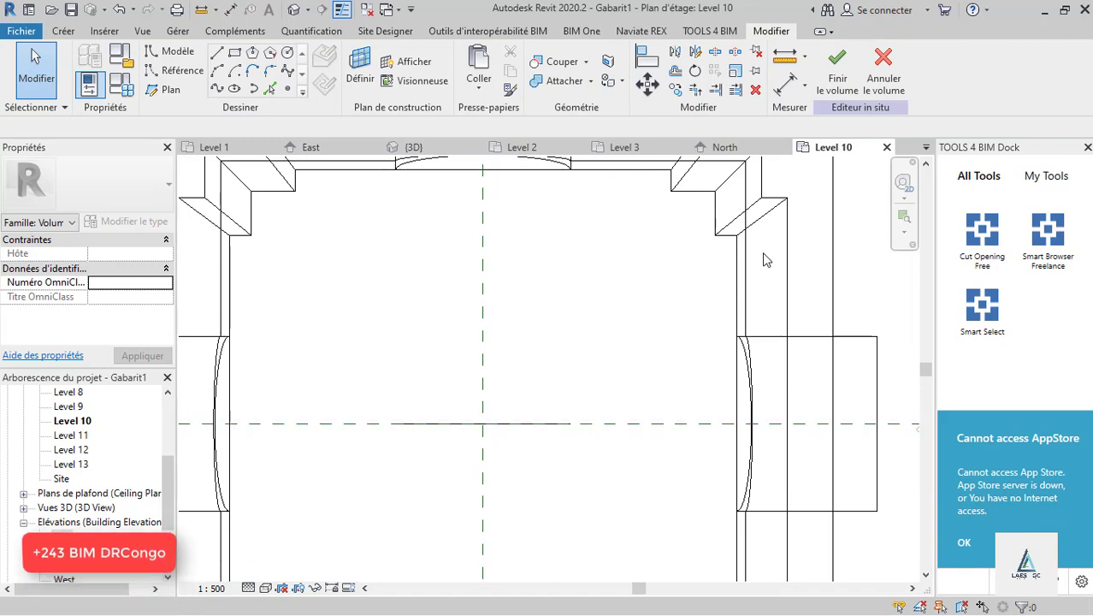
left_click(292, 9)
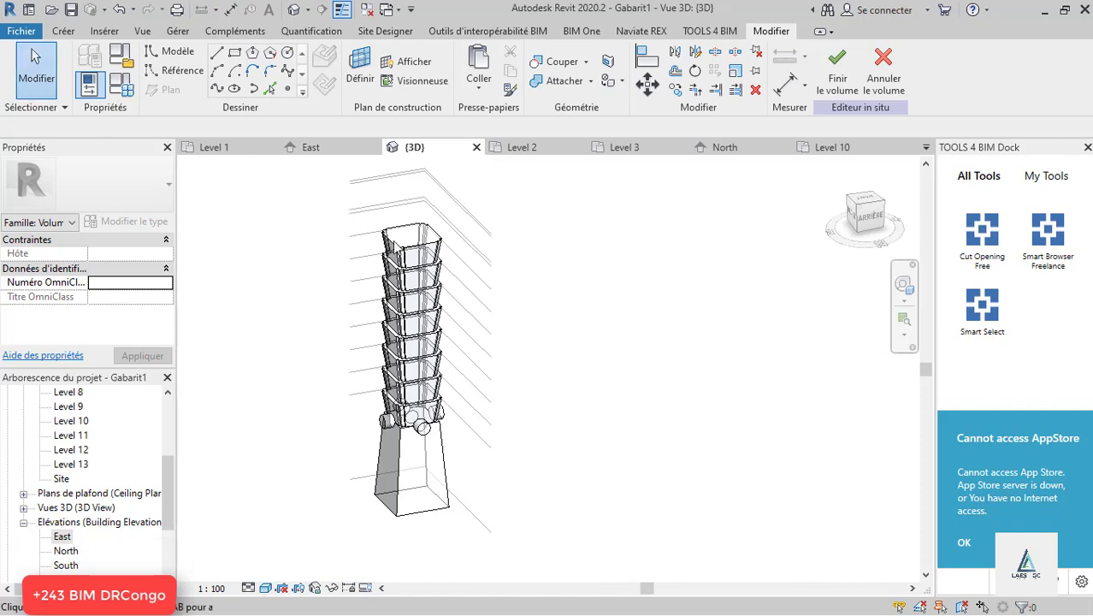
scroll(442, 224, "up", 2)
scroll(442, 224, "up", 2)
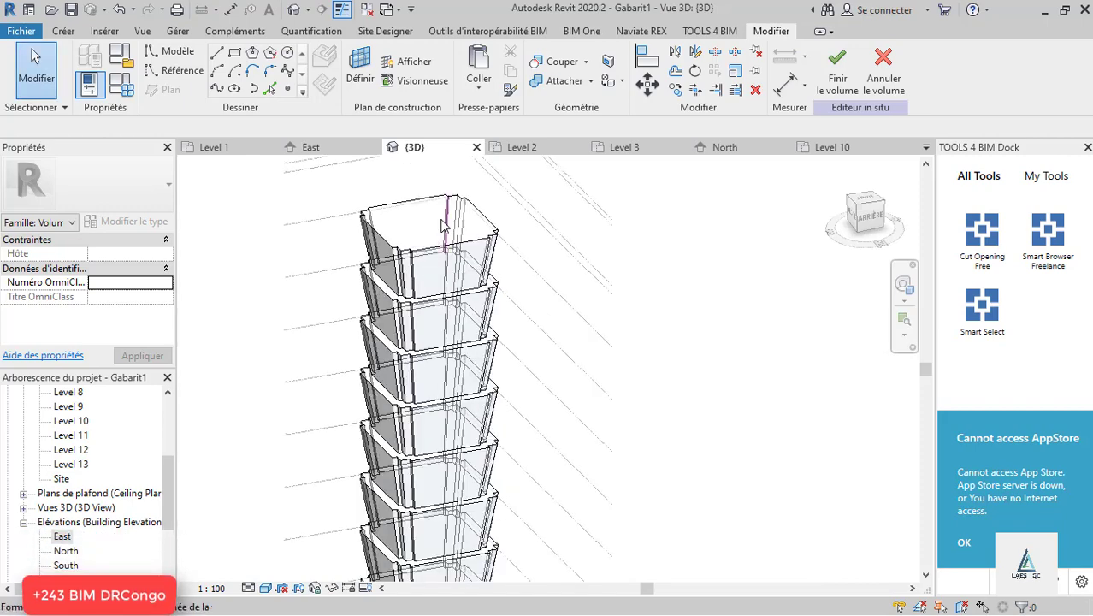